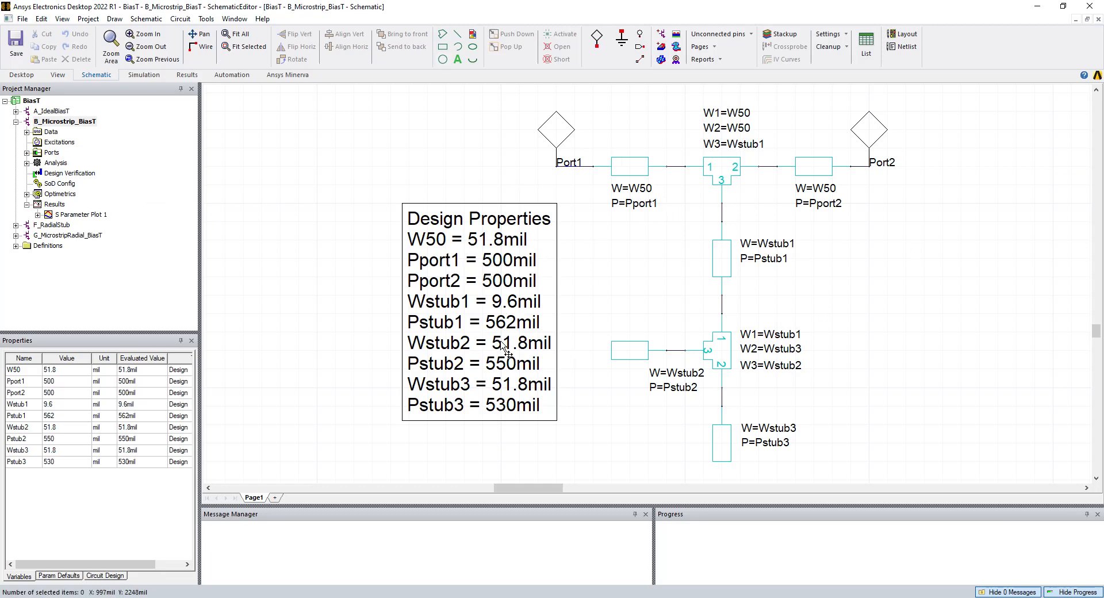
# - Compare the B_Microstrip_BiasT schematic with its layout, finishing in the layout view
pyautogui.click(56, 77)
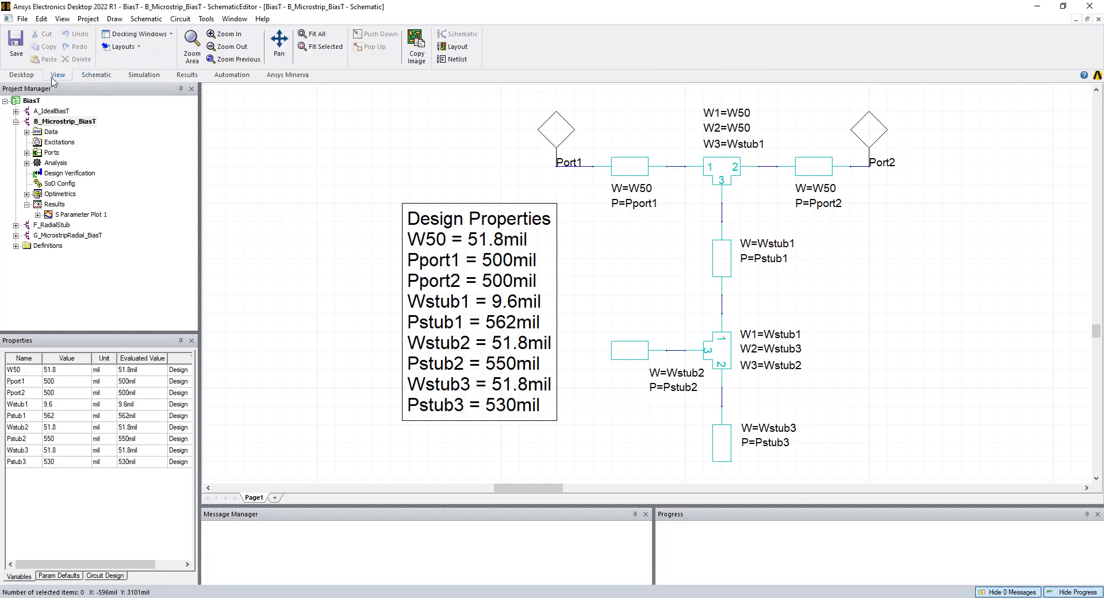
pyautogui.click(454, 47)
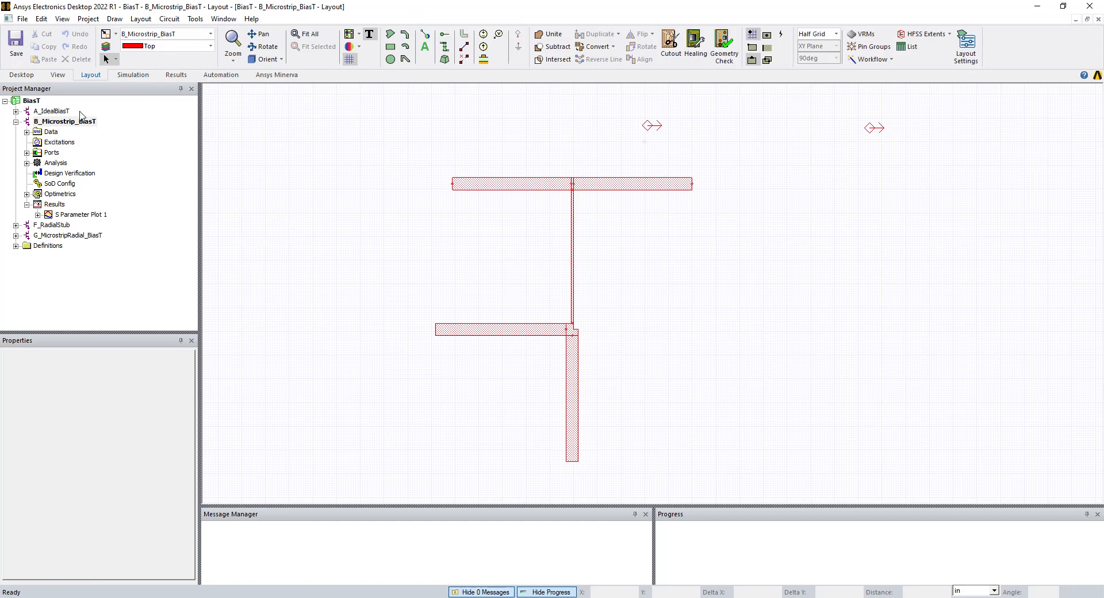
pyautogui.click(57, 74)
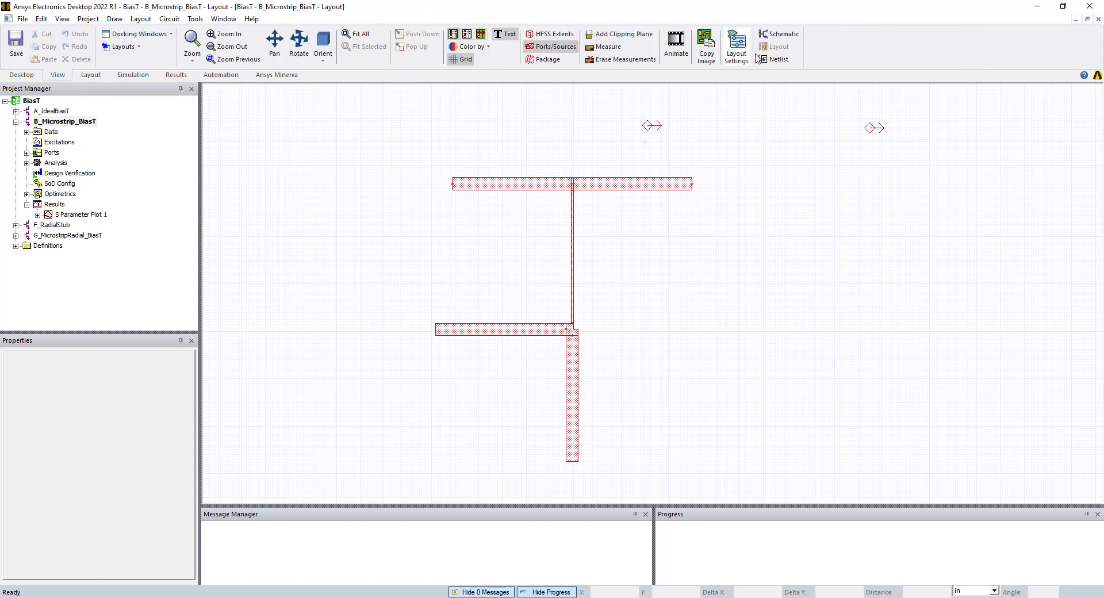
pyautogui.click(779, 34)
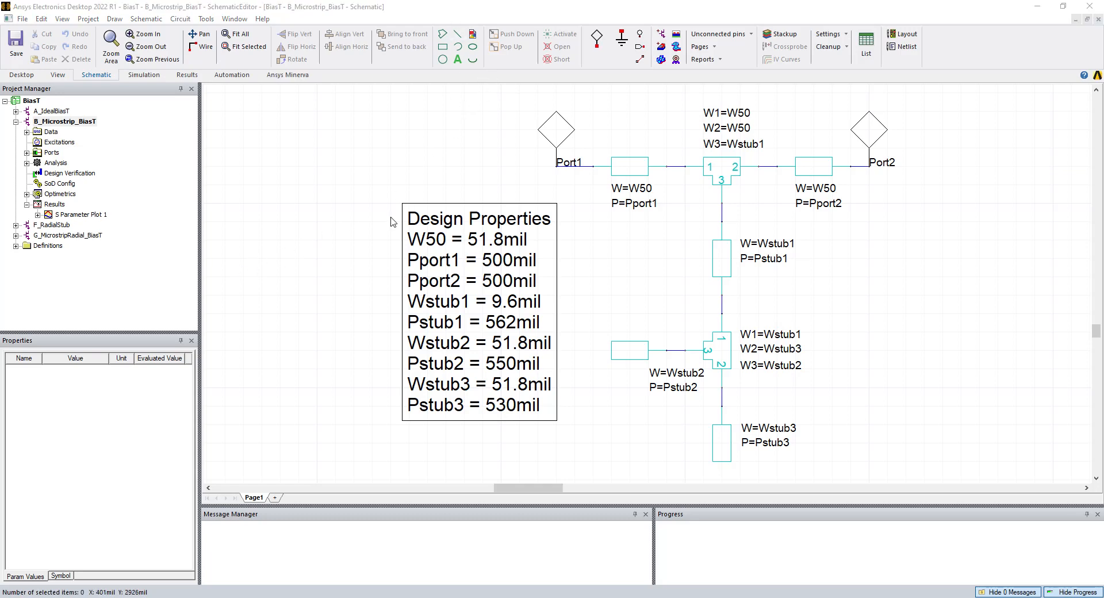
pyautogui.click(58, 75)
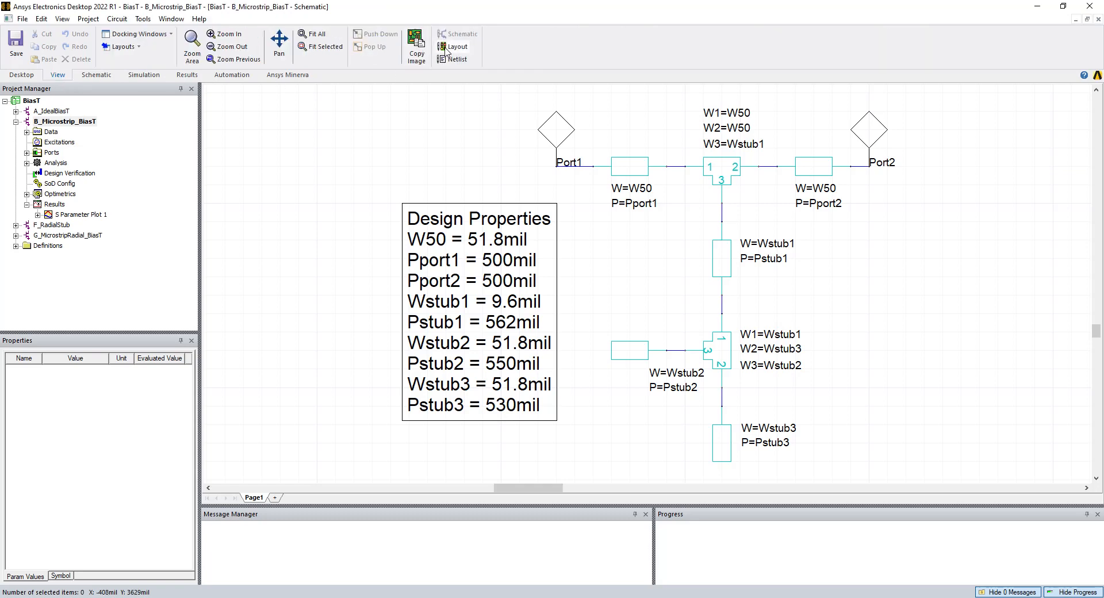
pyautogui.click(446, 48)
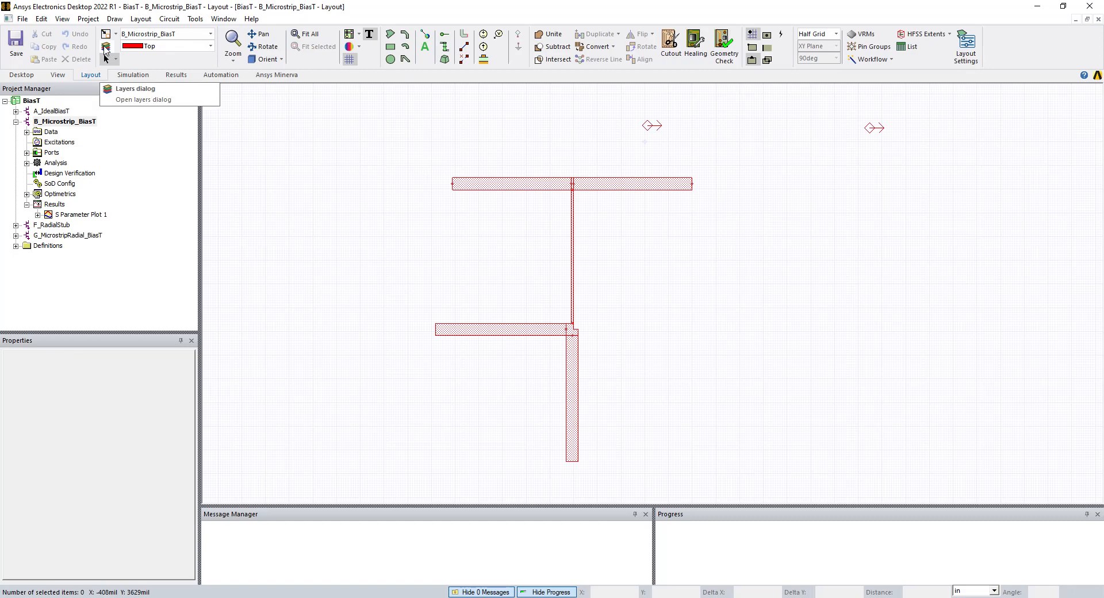
# - Examine the layout's stackup layers, including their materials, thicknesses and negative settings, and close the layer editor
pyautogui.click(105, 47)
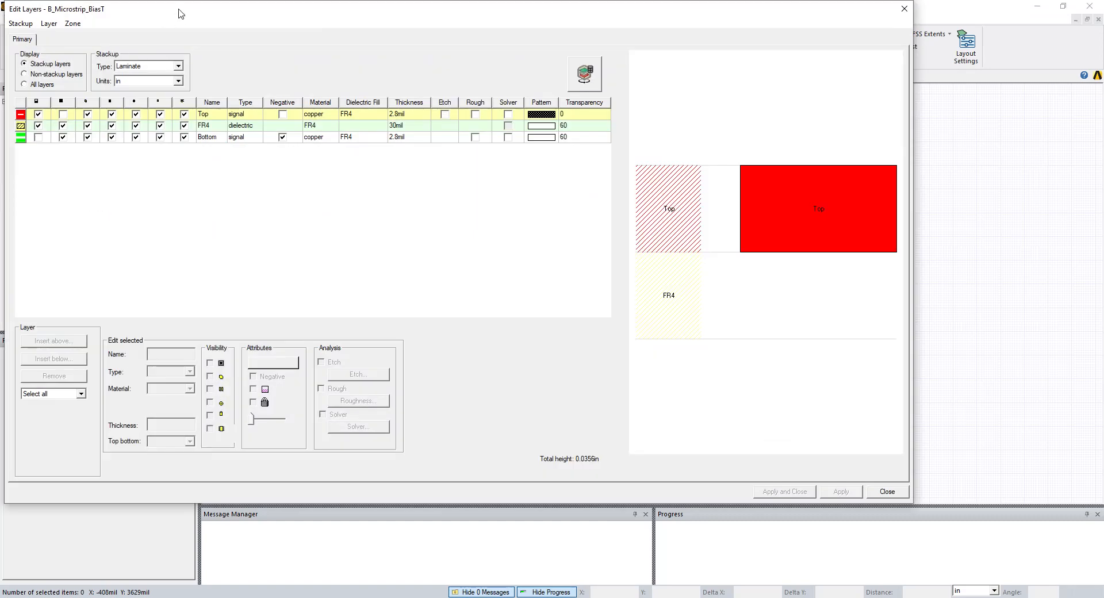
pyautogui.moveTo(177, 11); pyautogui.dragTo(266, 31)
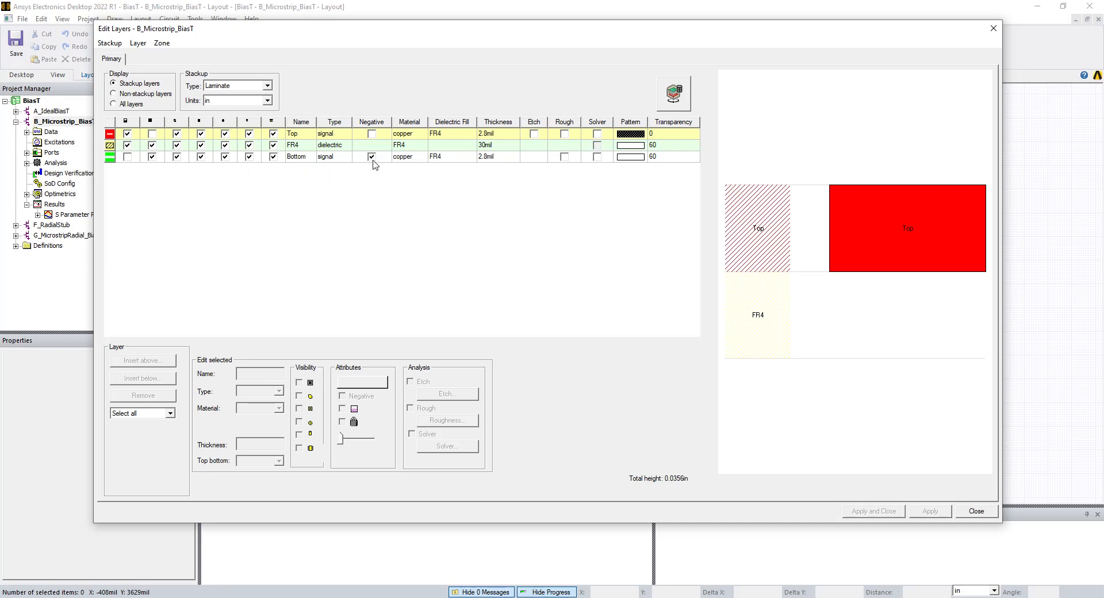
pyautogui.click(992, 29)
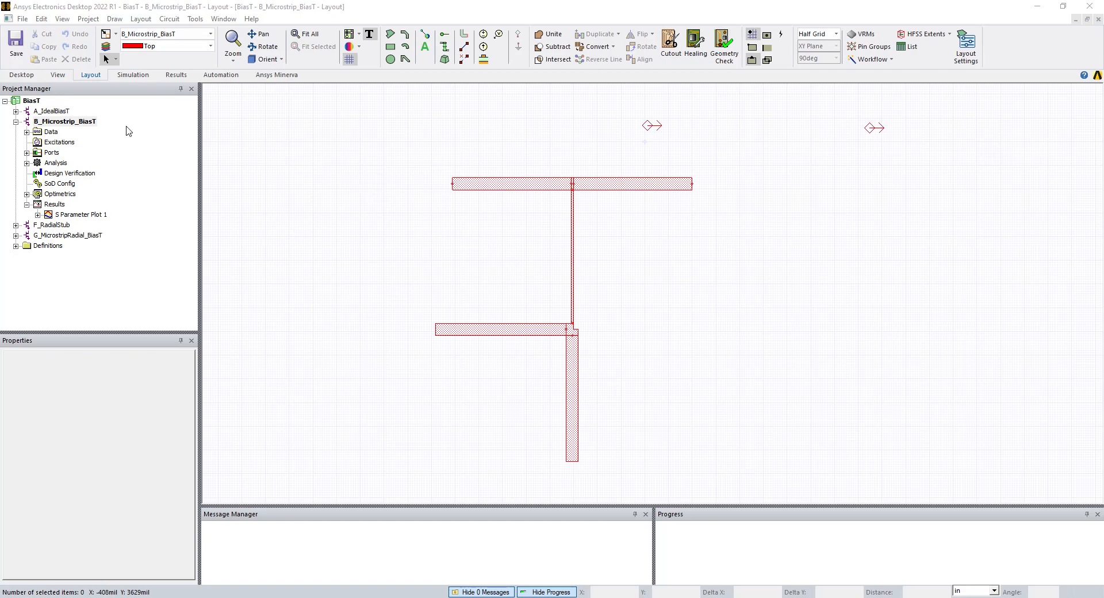
pyautogui.click(483, 22)
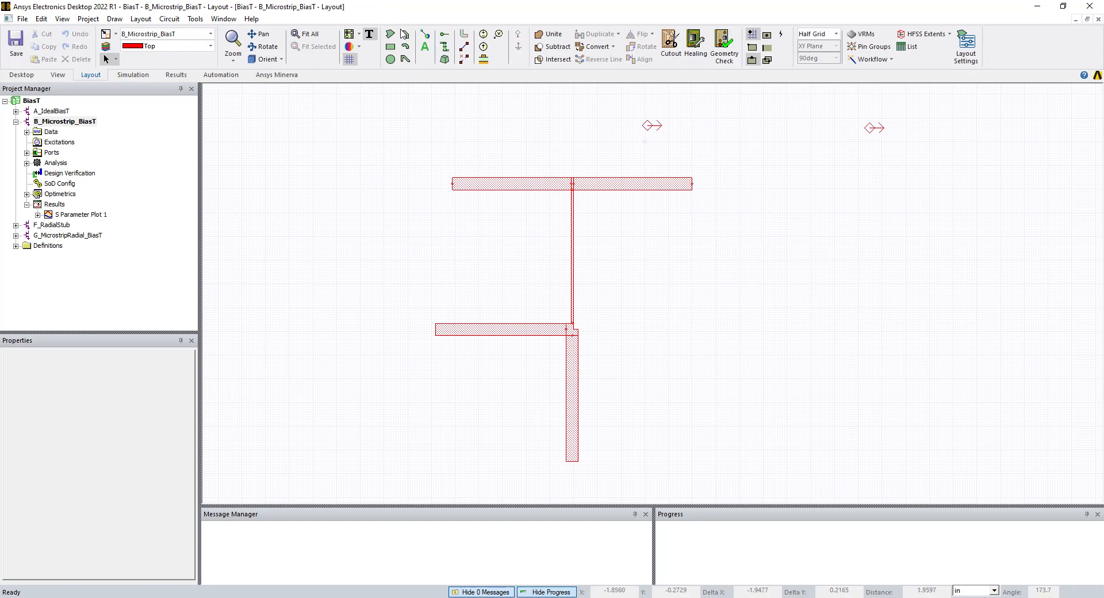
# - Reopen the layer editor and turn off the Negative setting for the Bottom signal layer
pyautogui.click(107, 47)
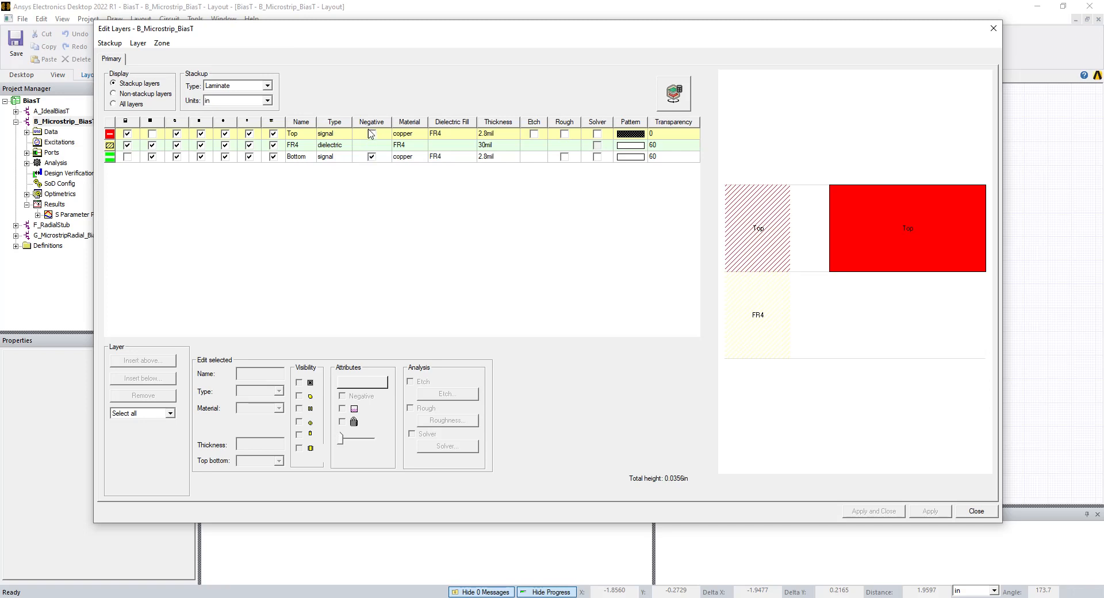
pyautogui.click(370, 158)
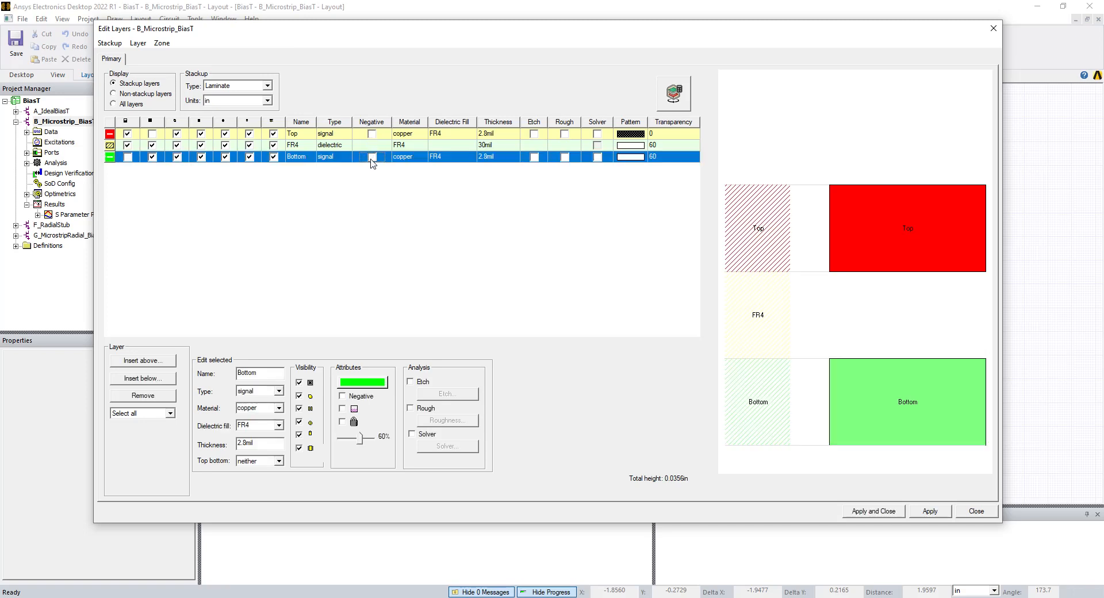
pyautogui.click(377, 175)
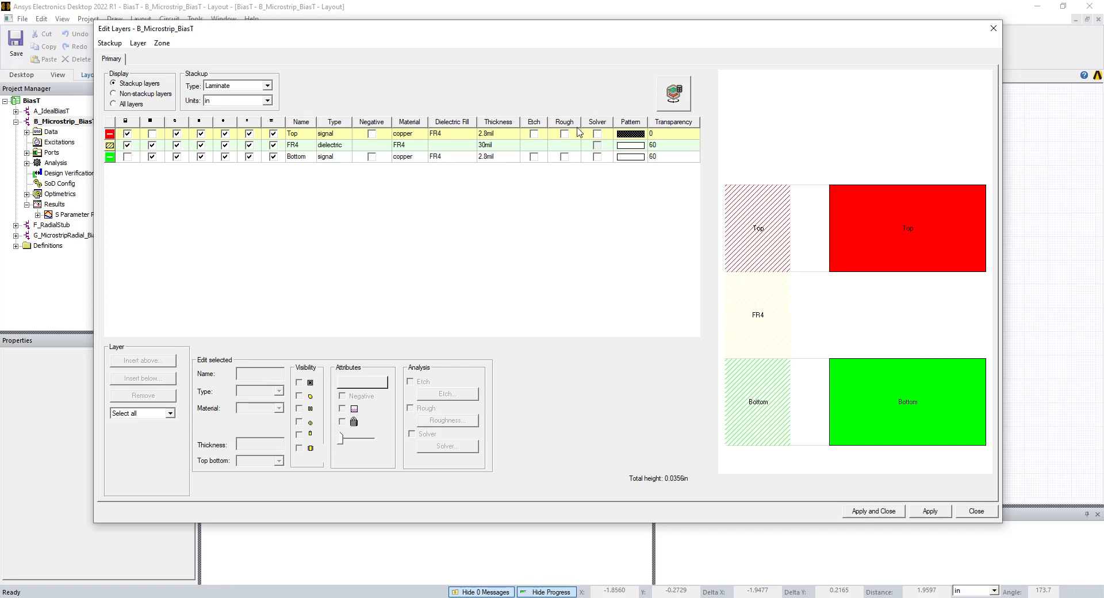
# - Review the fill pattern choices for the Top layer and turn on wireframe display for the Bottom layer
pyautogui.rightClick(499, 123)
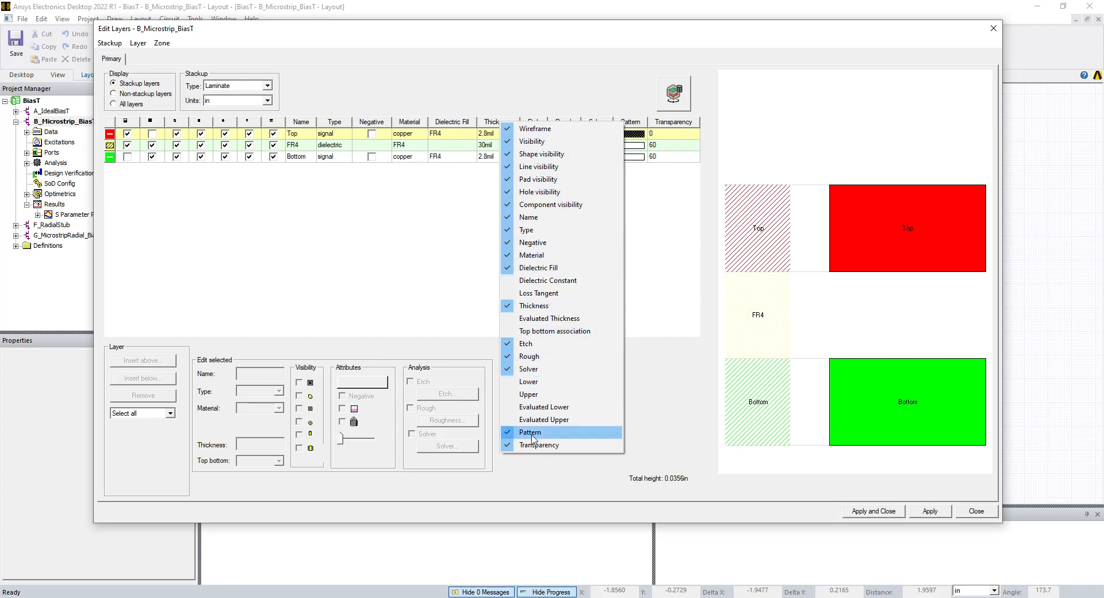
pyautogui.click(450, 291)
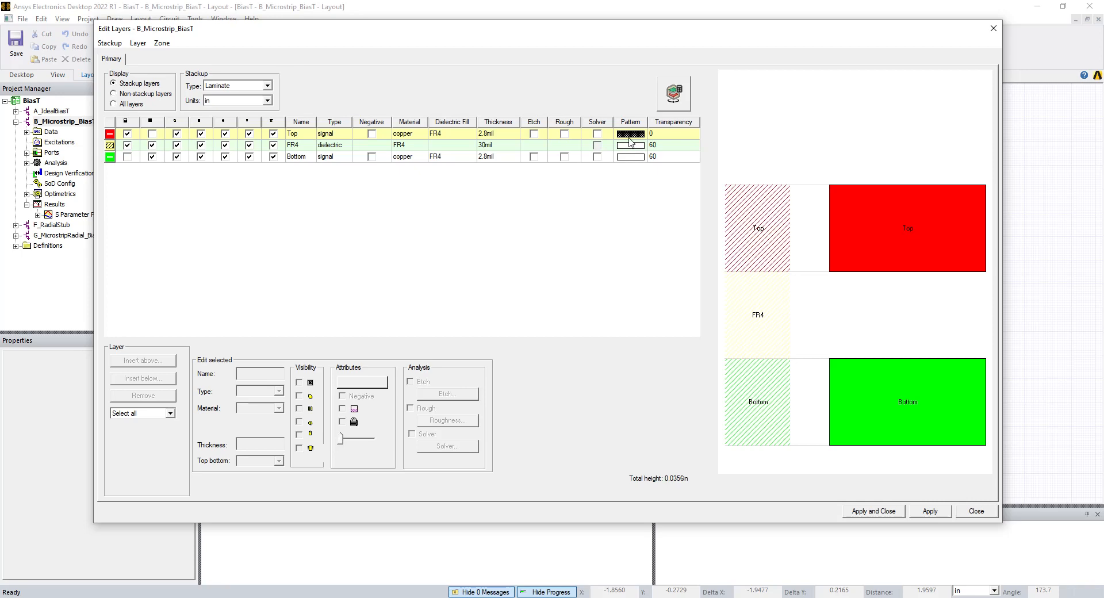
pyautogui.click(629, 135)
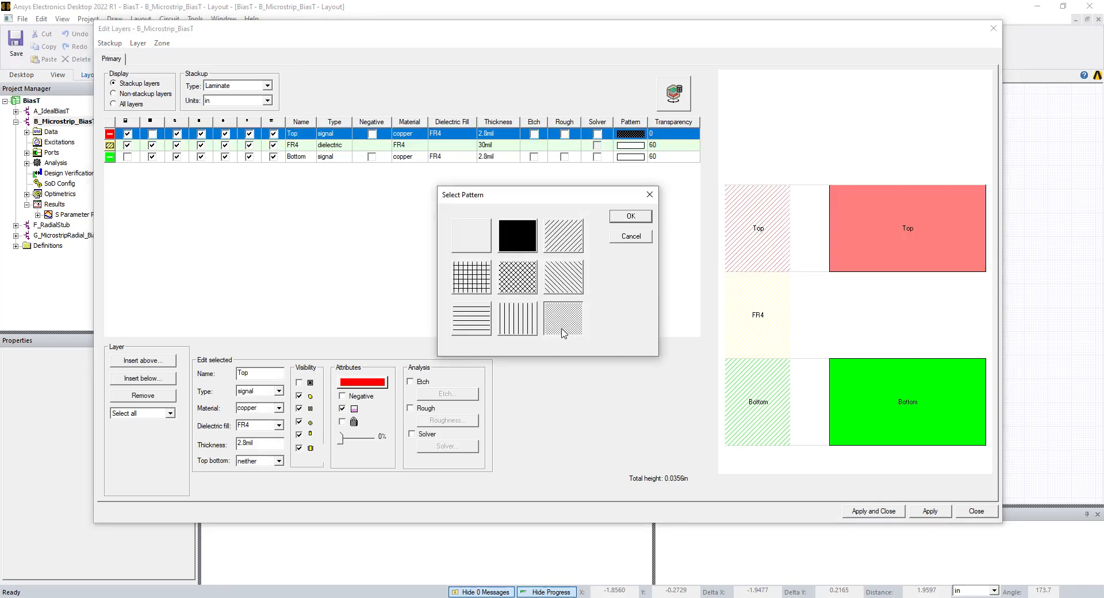
pyautogui.click(630, 216)
pyautogui.click(436, 250)
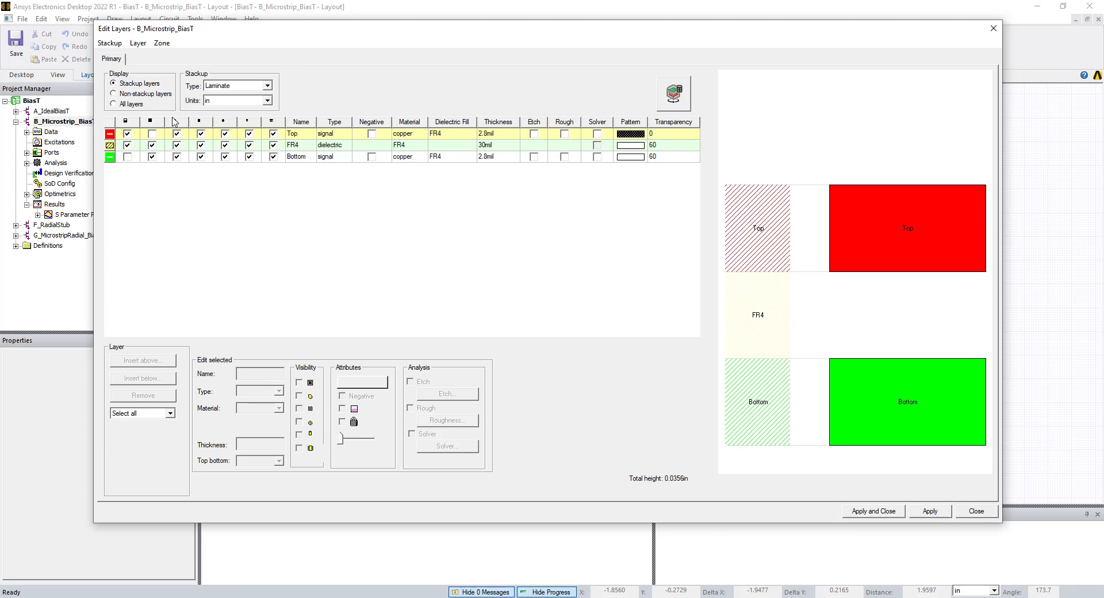
pyautogui.click(127, 157)
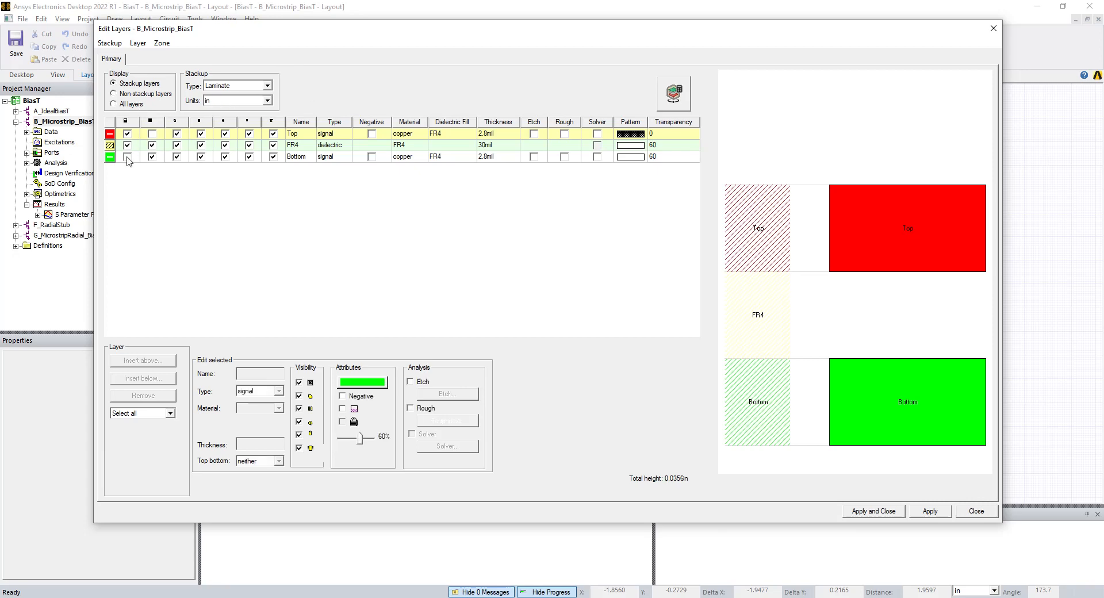
# - Display the non-stackup layers, widen the name column, and examine the soldermask and silkscreen entries
pyautogui.click(143, 96)
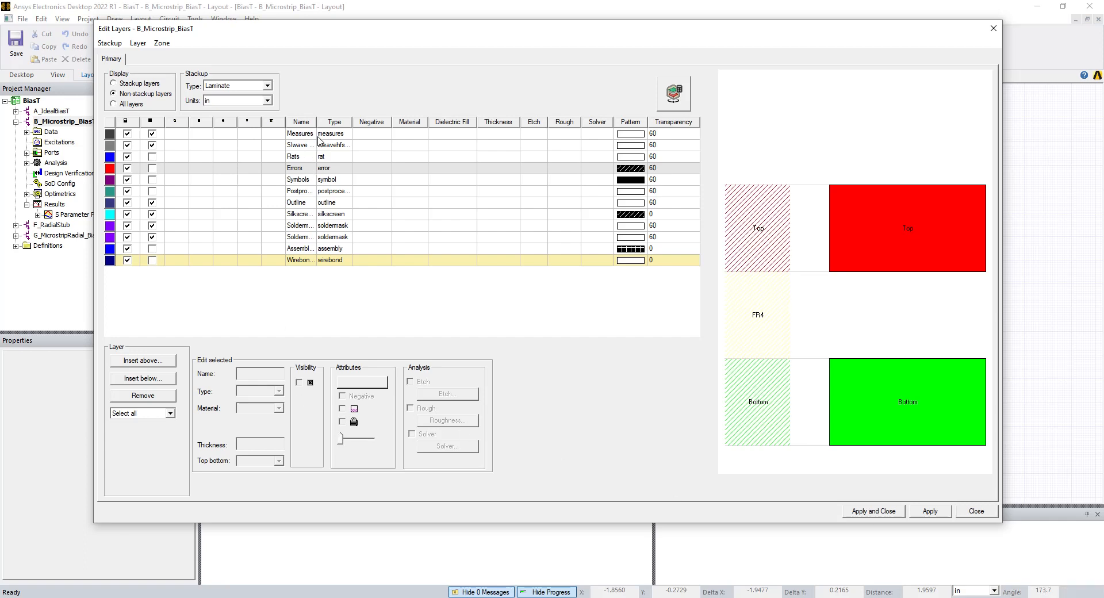
pyautogui.moveTo(317, 121); pyautogui.dragTo(349, 125)
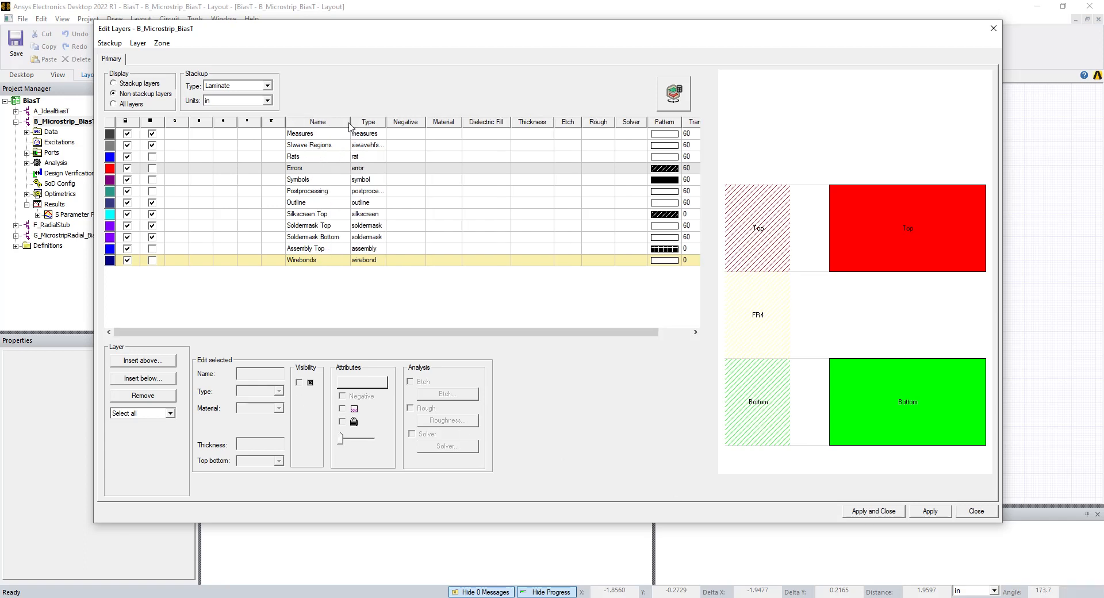
pyautogui.doubleClick(311, 226)
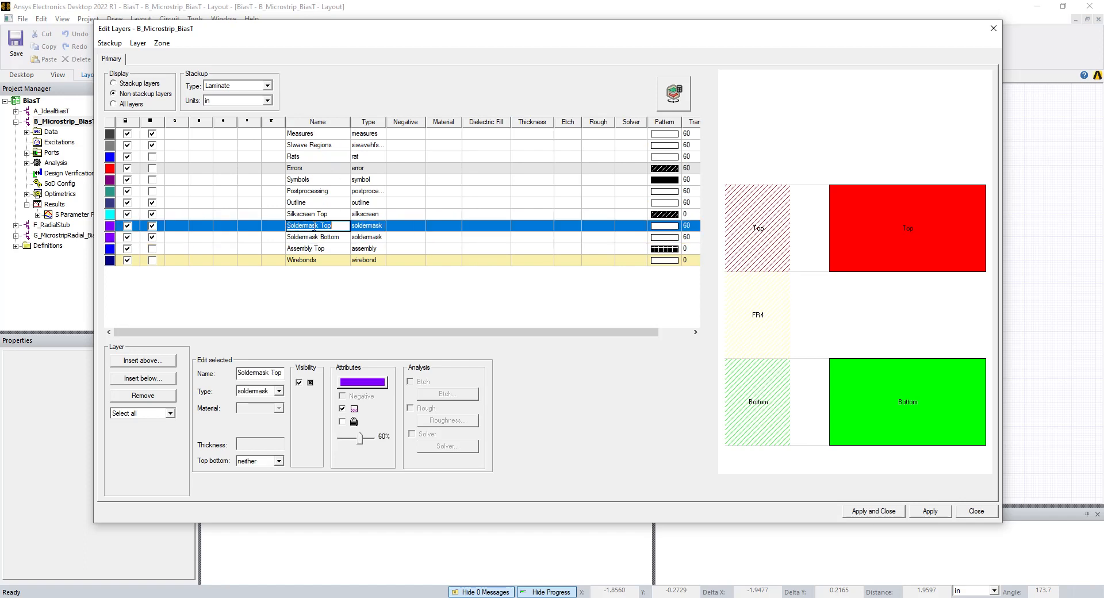
pyautogui.doubleClick(314, 238)
pyautogui.click(288, 294)
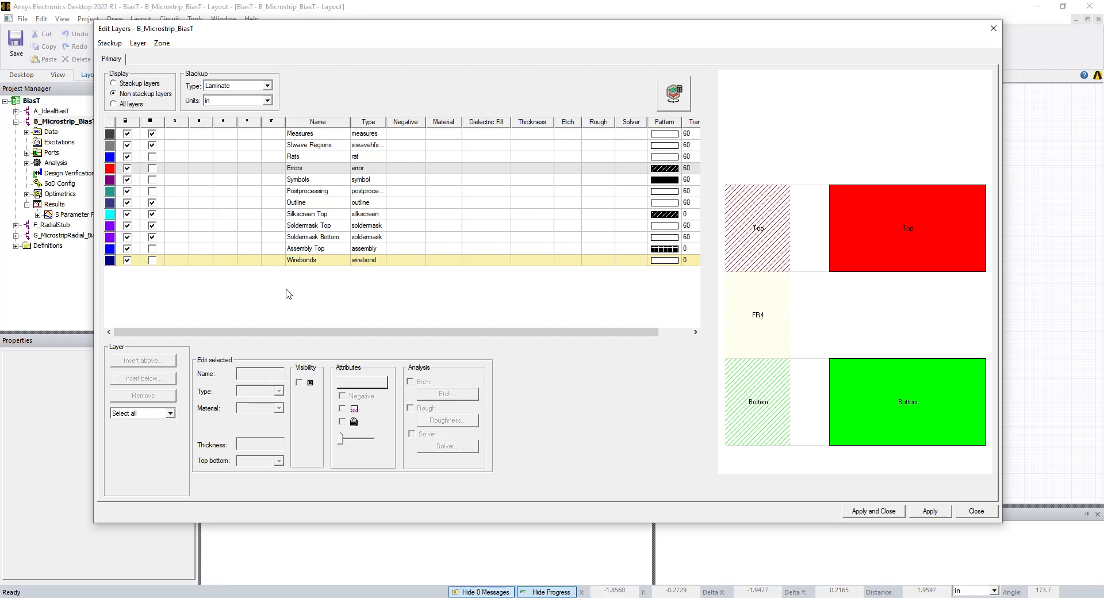
pyautogui.doubleClick(306, 214)
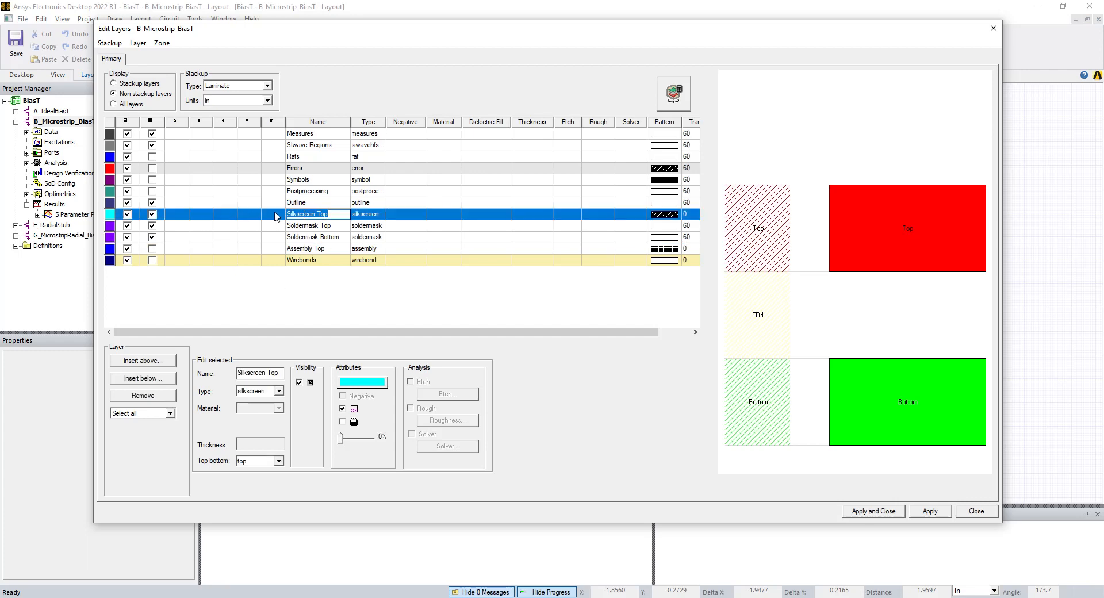
pyautogui.click(144, 380)
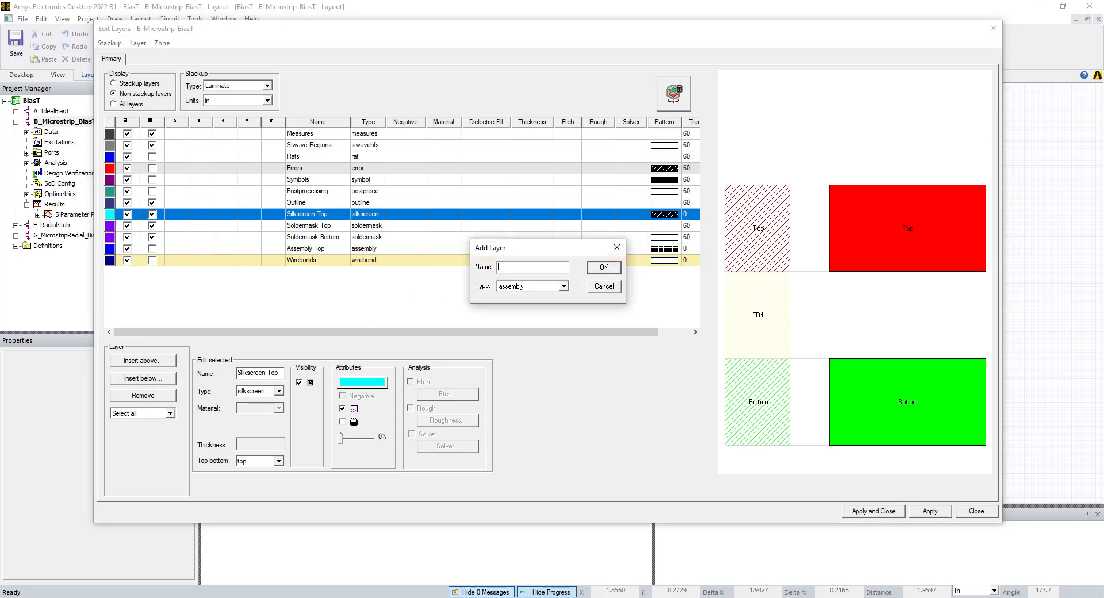
pyautogui.click(563, 286)
pyautogui.click(515, 314)
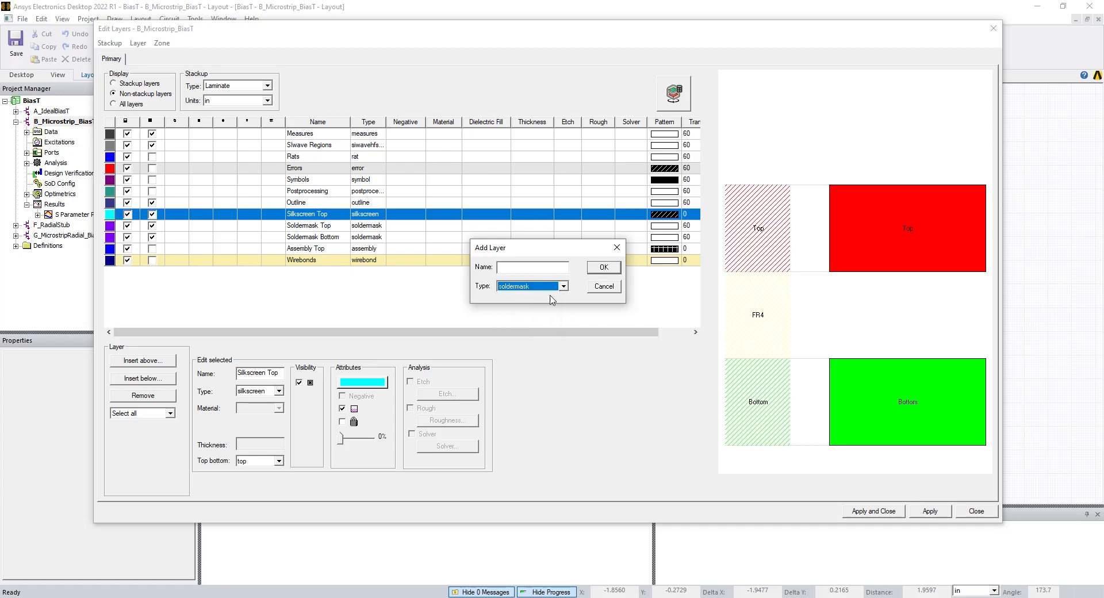
pyautogui.click(603, 287)
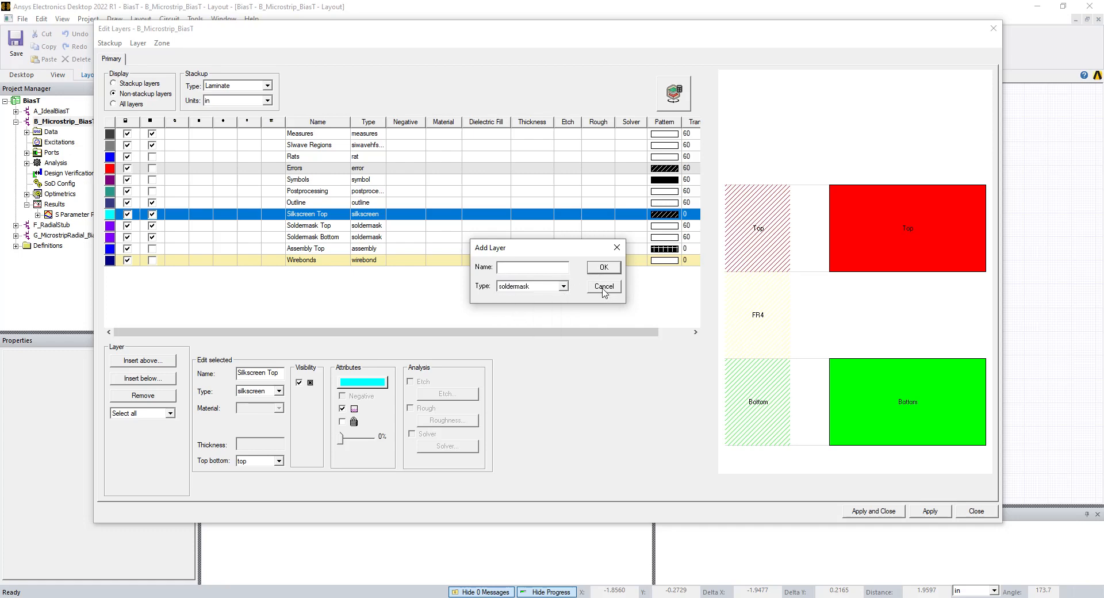
pyautogui.click(577, 294)
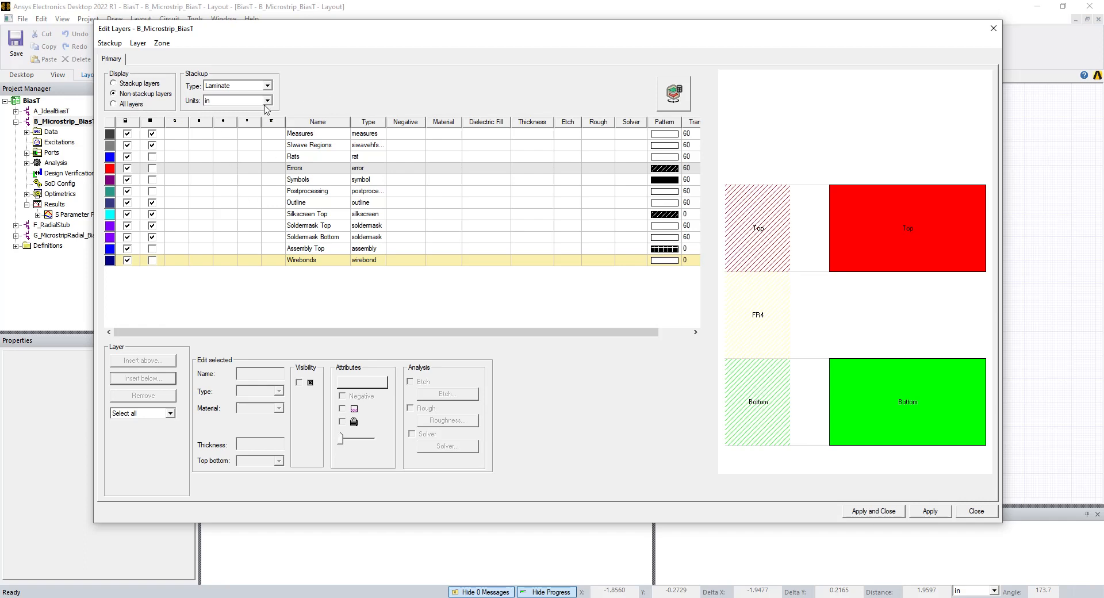
# - Compare the stackup and non-stackup layer lists, examine the Outline, Silkscreen Top and two Soldermask layers, and return to the stackup list
pyautogui.click(140, 84)
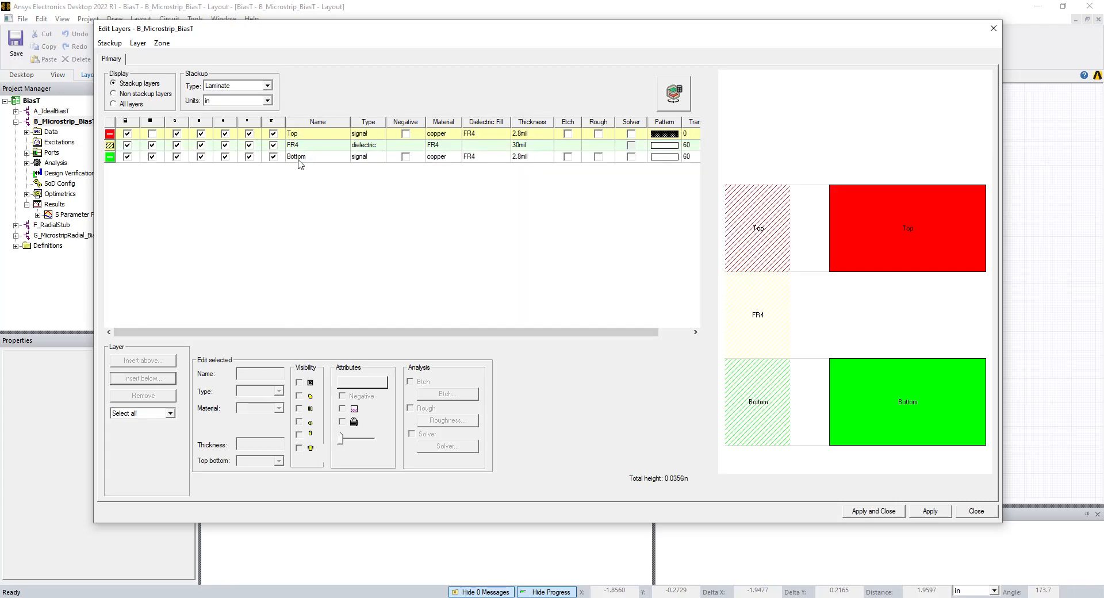
pyautogui.click(132, 96)
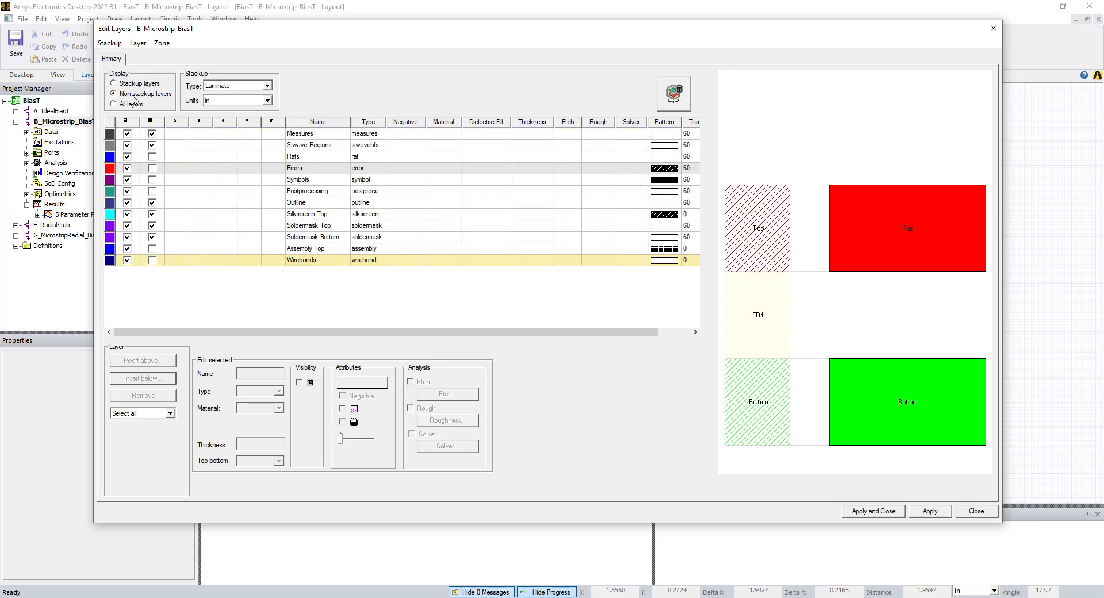
pyautogui.click(308, 203)
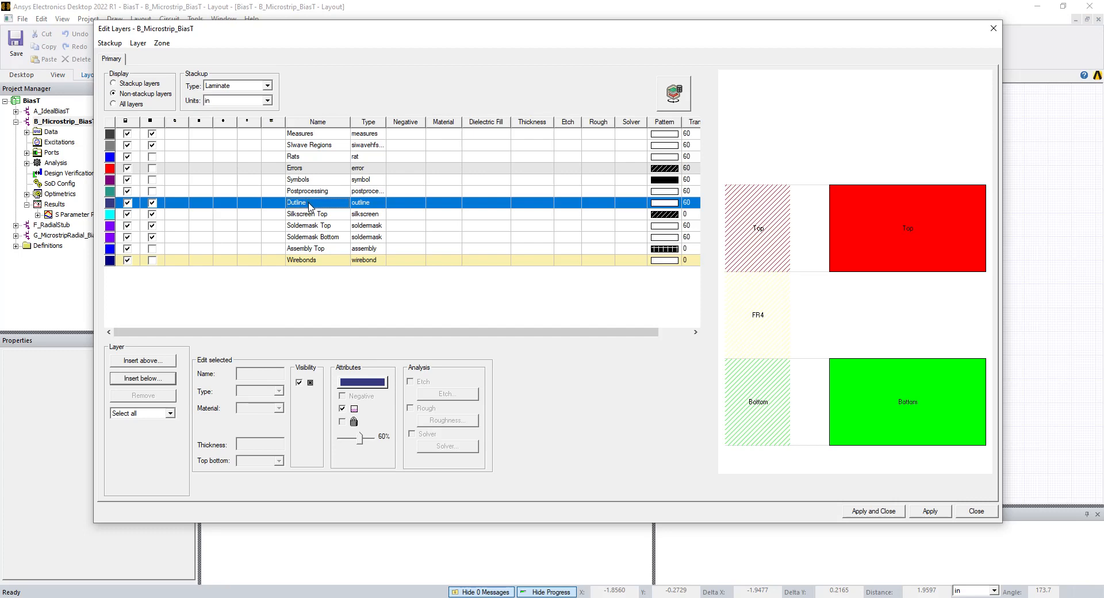
pyautogui.doubleClick(311, 212)
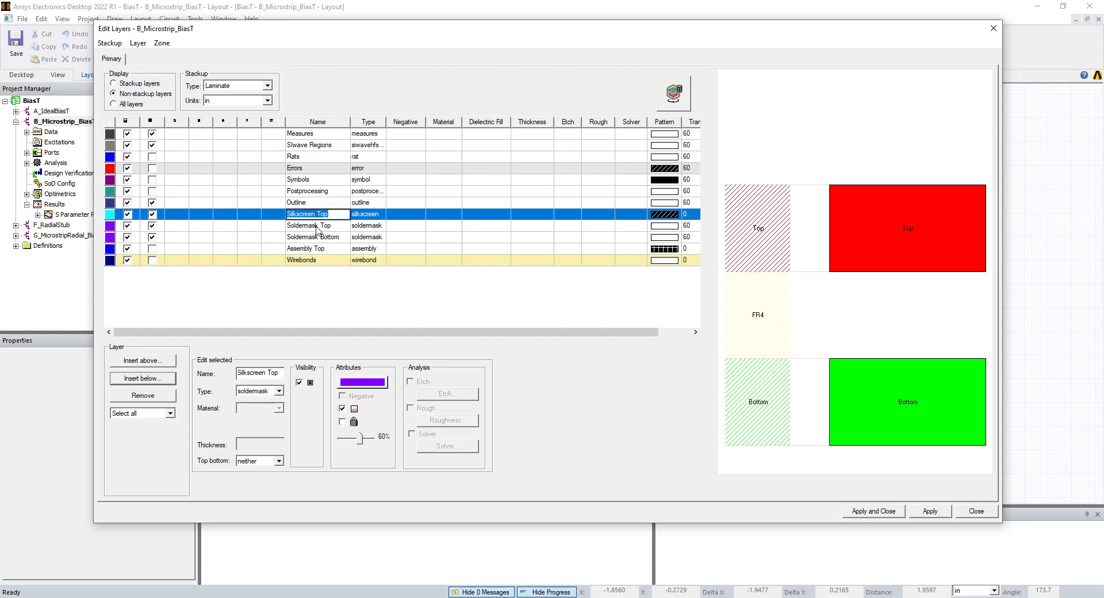
pyautogui.click(316, 226)
pyautogui.click(314, 237)
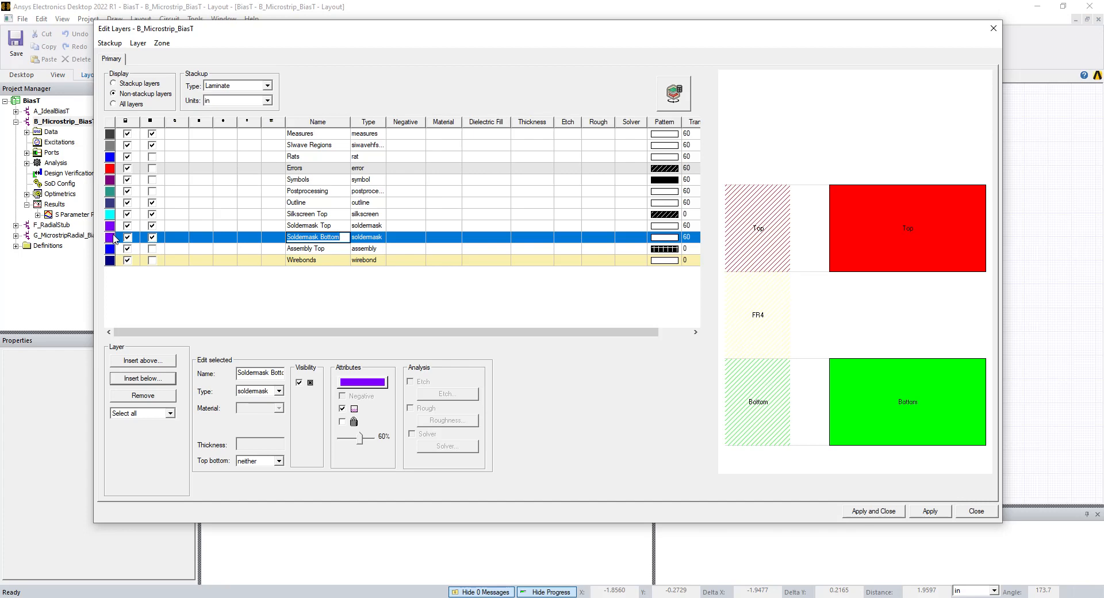
pyautogui.click(183, 286)
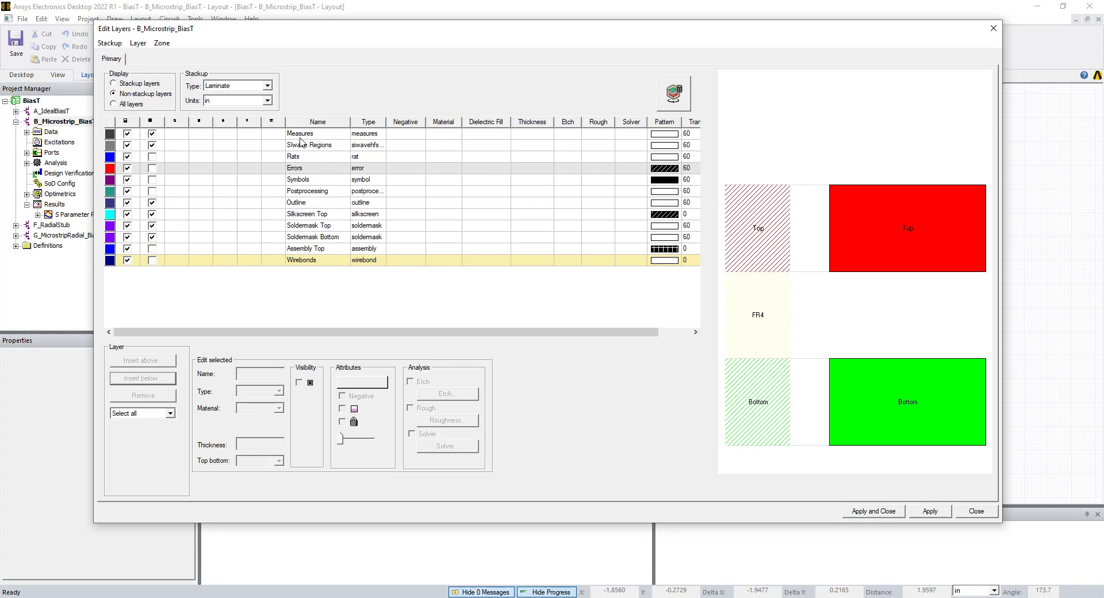
pyautogui.click(306, 205)
pyautogui.click(310, 215)
pyautogui.click(312, 224)
pyautogui.click(312, 237)
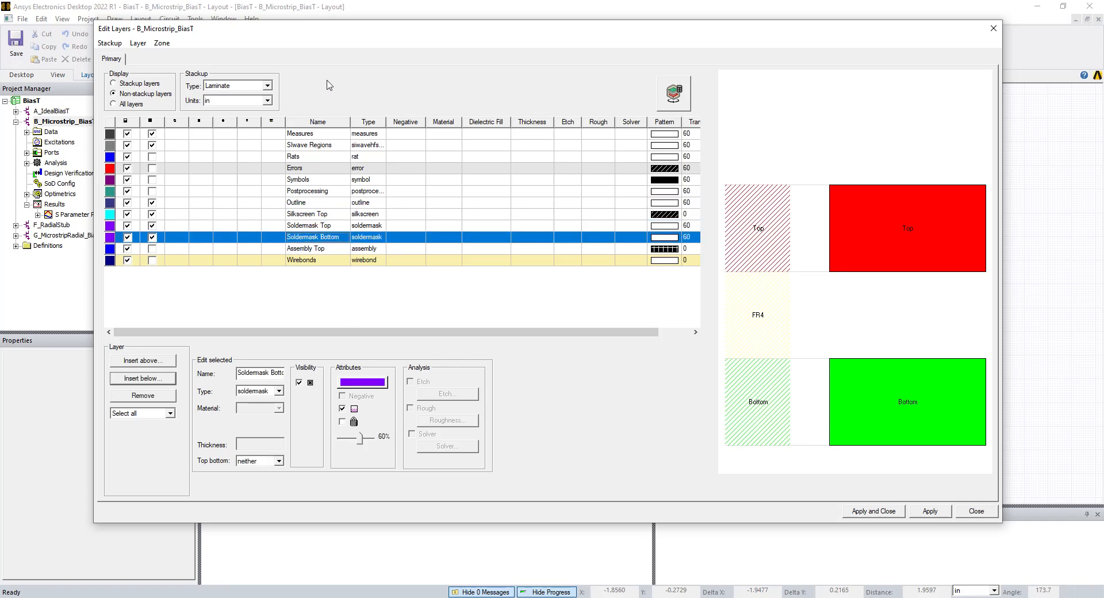
pyautogui.click(114, 84)
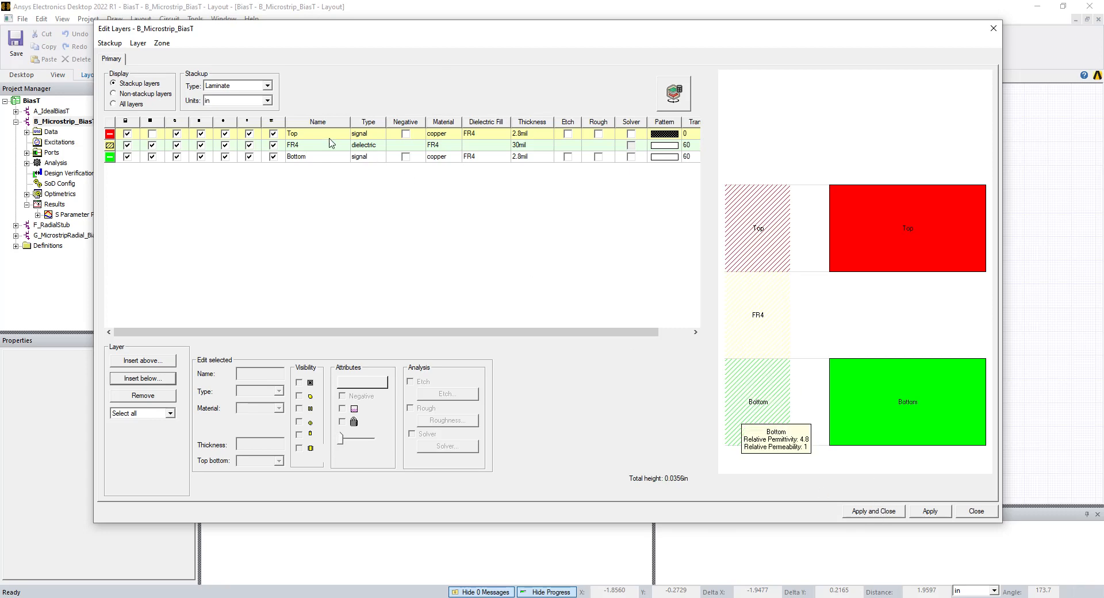
# - Review the non-stackup layers again, return to the stackup list, and apply the layer settings while closing the editor
pyautogui.click(142, 94)
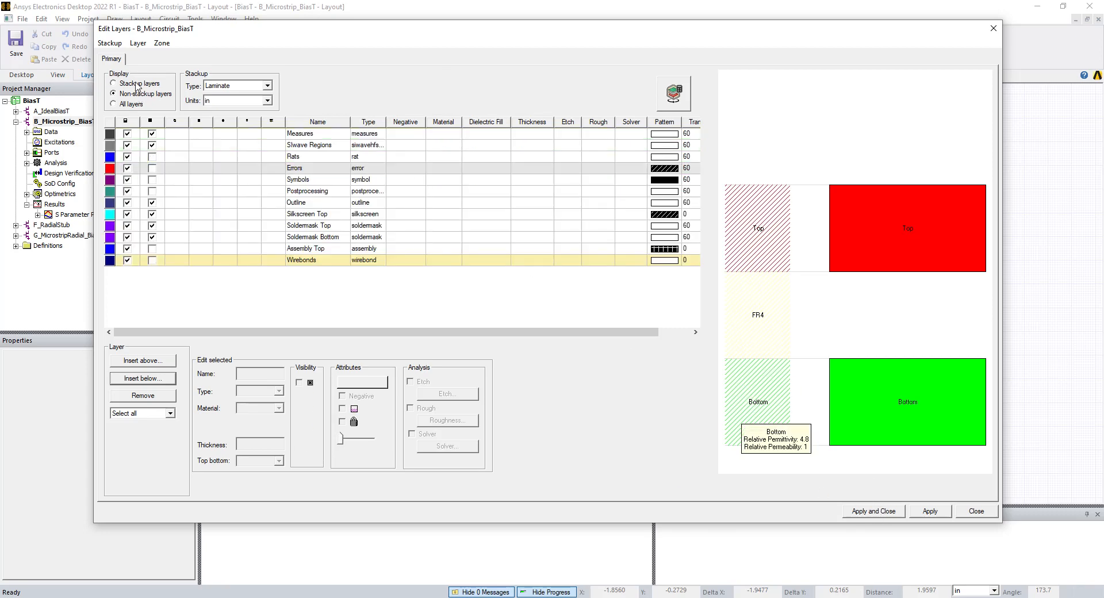
pyautogui.click(137, 83)
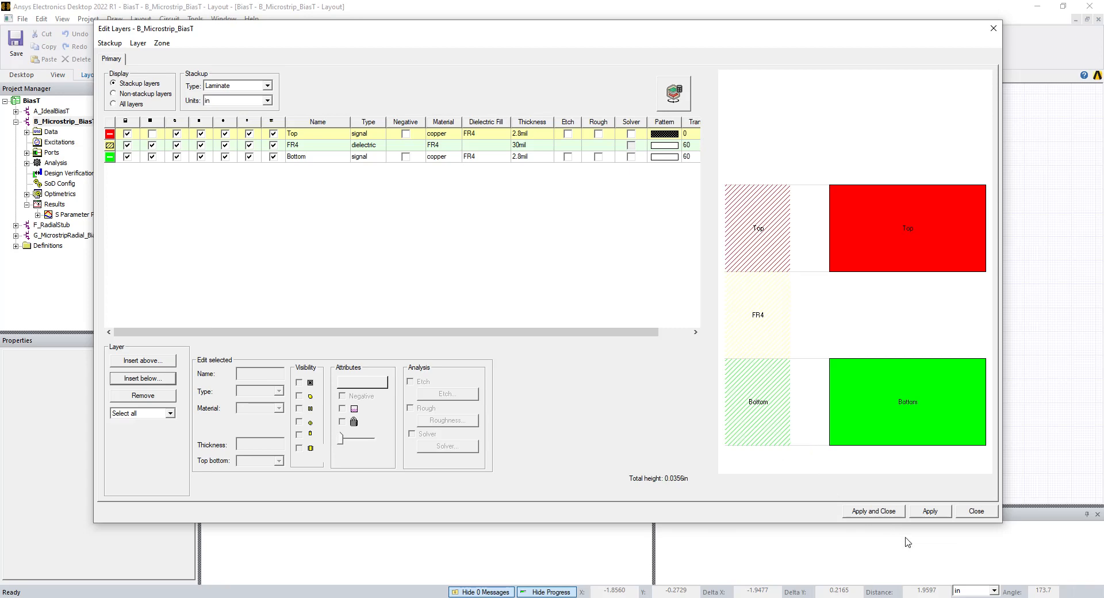
pyautogui.click(887, 511)
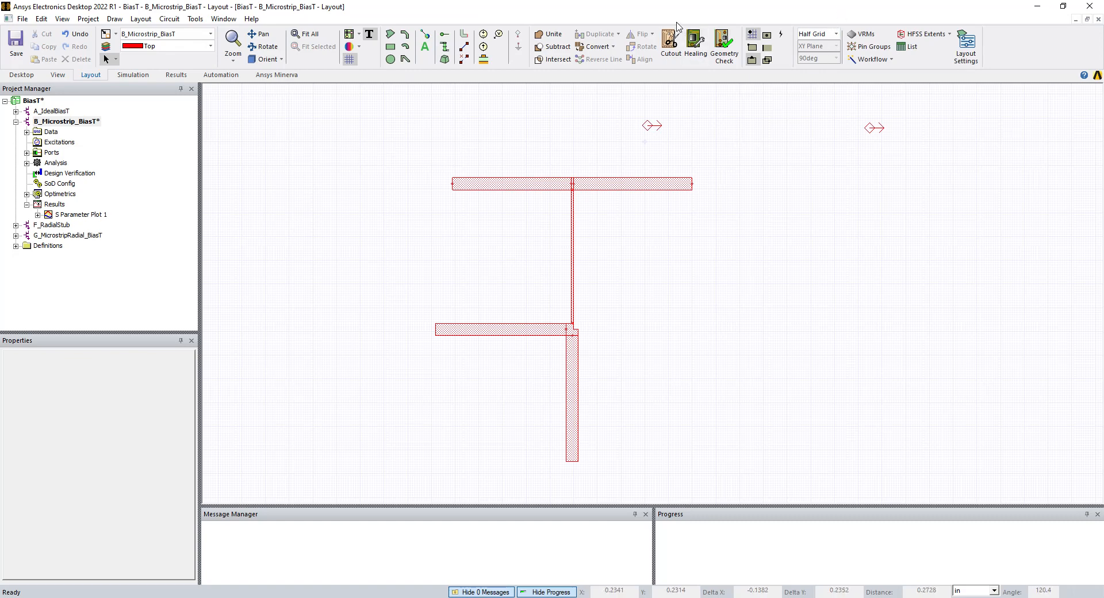
# - Try to change the major grid division size in the layout's display settings
pyautogui.click(966, 47)
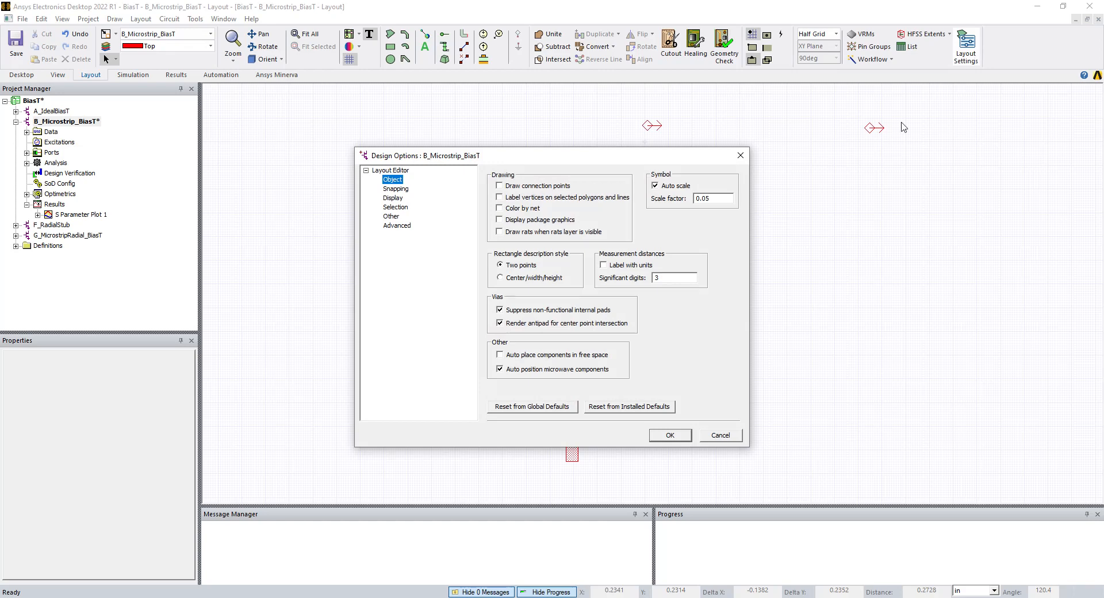
pyautogui.click(394, 198)
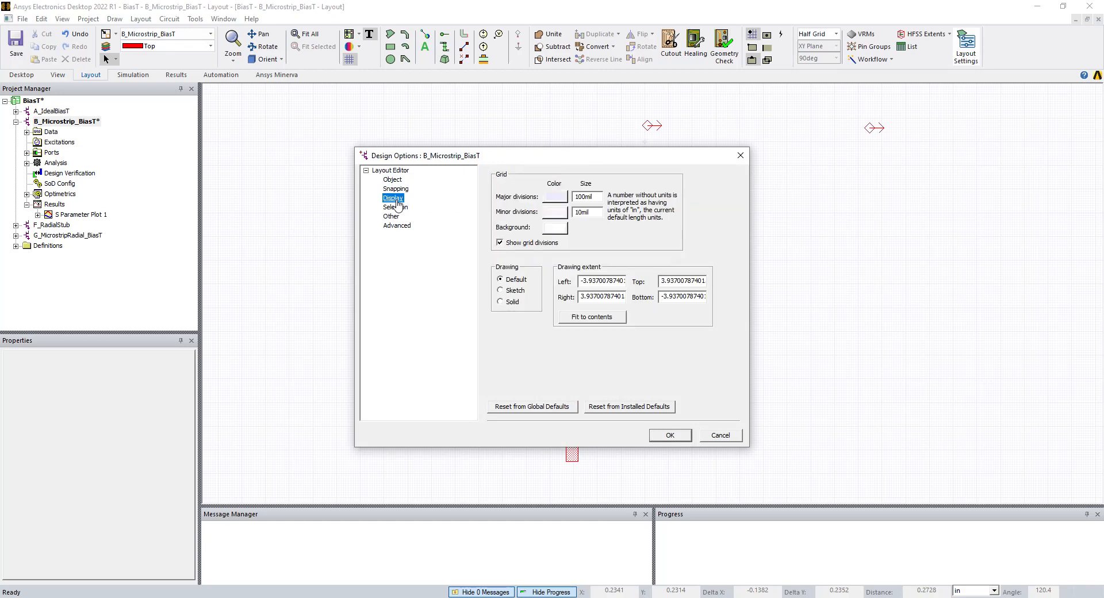
pyautogui.doubleClick(591, 197)
pyautogui.write('1')
pyautogui.press('Return')
# - Reopen the layout's display settings and set the minor grid division size to 50 mil
pyautogui.click(970, 61)
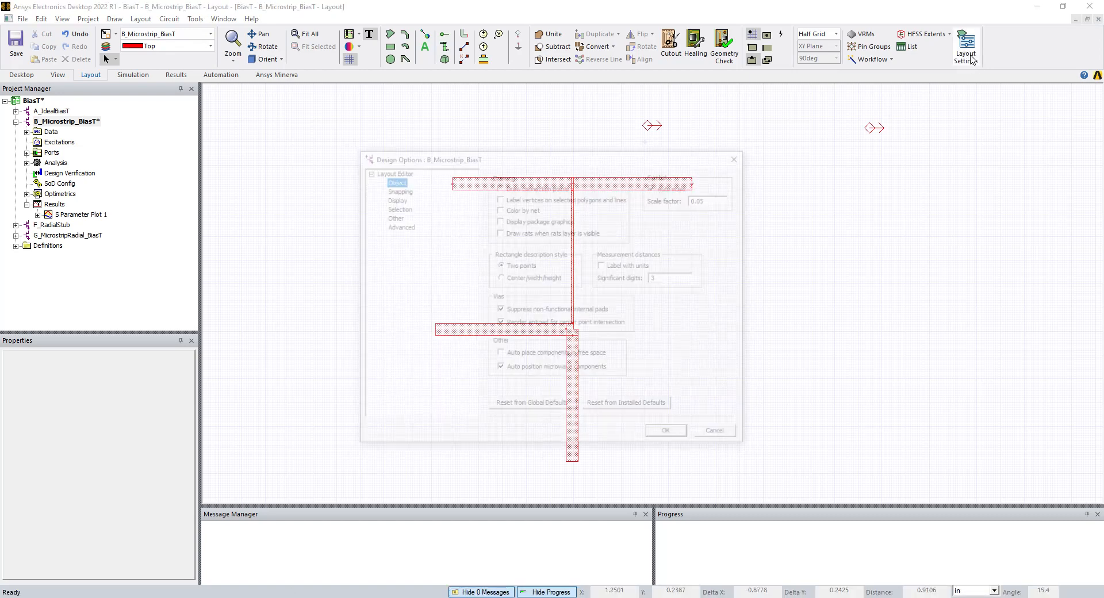
pyautogui.click(402, 200)
pyautogui.doubleClick(590, 212)
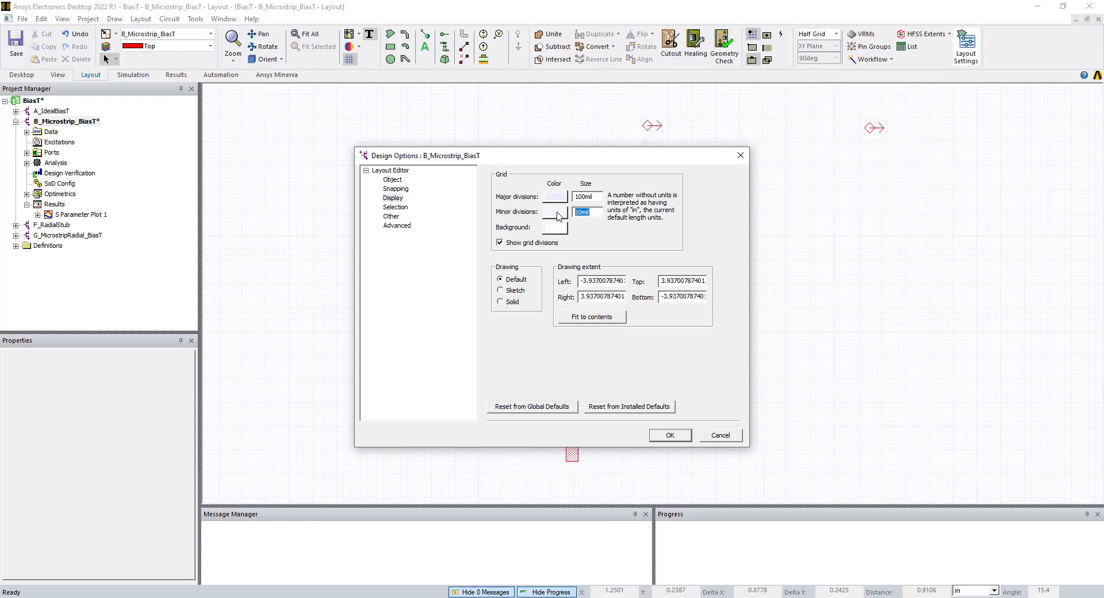
pyautogui.write('50')
# - Set the left limit of the drawing extent to -2 in
pyautogui.moveTo(629, 283); pyautogui.dragTo(576, 285)
pyautogui.hotkey('ctrl', 'v')
pyautogui.press('BackSpace')
pyautogui.press('BackSpace')
pyautogui.press('BackSpace')
pyautogui.press('BackSpace')
pyautogui.press('BackSpace')
pyautogui.press('BackSpace')
pyautogui.press('BackSpace')
pyautogui.press('BackSpace')
pyautogui.press('BackSpace')
pyautogui.press('BackSpace')
pyautogui.press('BackSpace')
pyautogui.press('BackSpace')
pyautogui.press('BackSpace')
pyautogui.press('BackSpace')
pyautogui.press('BackSpace')
pyautogui.press('BackSpace')
pyautogui.press('BackSpace')
pyautogui.press('BackSpace')
pyautogui.press('BackSpace')
pyautogui.write('-2i')
# - Set the drawing extent's top and right limits to 2 in and its bottom limit to -2 in
pyautogui.moveTo(660, 281); pyautogui.dragTo(771, 276)
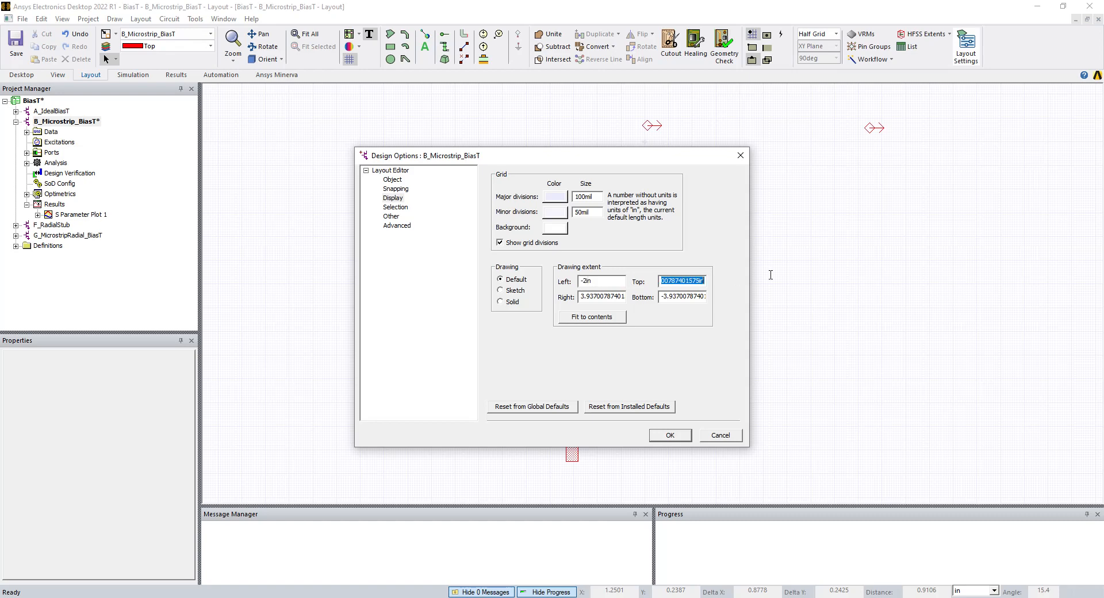
pyautogui.write('2')
pyautogui.moveTo(582, 296); pyautogui.dragTo(679, 290)
pyautogui.press('BackSpace')
pyautogui.write('2in')
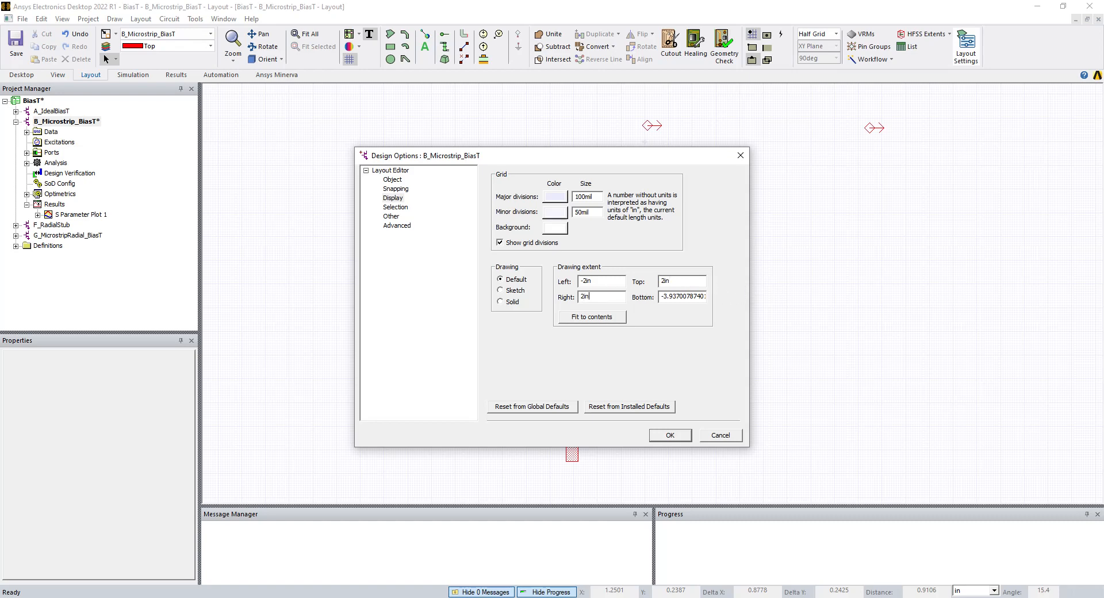
pyautogui.moveTo(661, 297); pyautogui.dragTo(759, 292)
pyautogui.write('-2in')
# - Enable Vertex as both a snapping target and a snapping source, and accept the design options
pyautogui.click(397, 189)
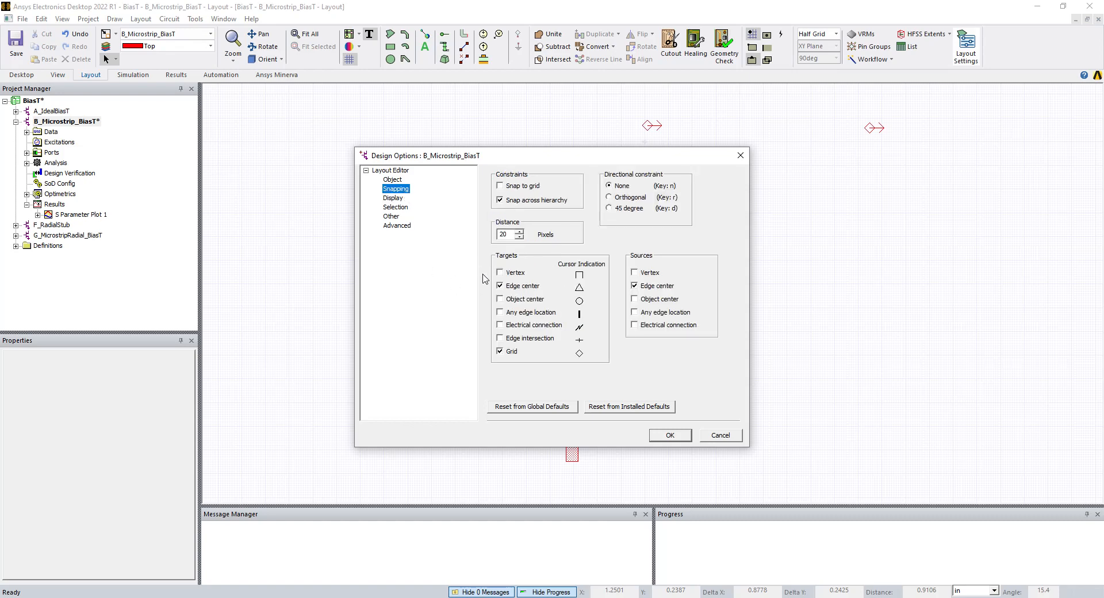
pyautogui.click(500, 274)
pyautogui.click(635, 273)
pyautogui.click(393, 197)
pyautogui.click(396, 189)
pyautogui.click(670, 436)
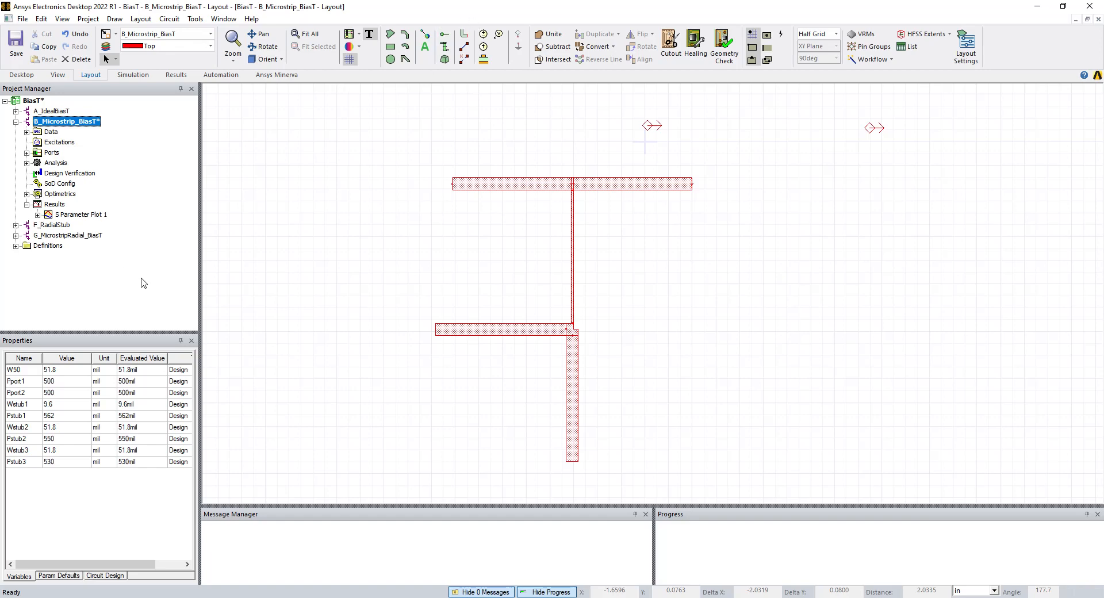
# - Save the BiasT project
pyautogui.click(17, 48)
pyautogui.click(16, 122)
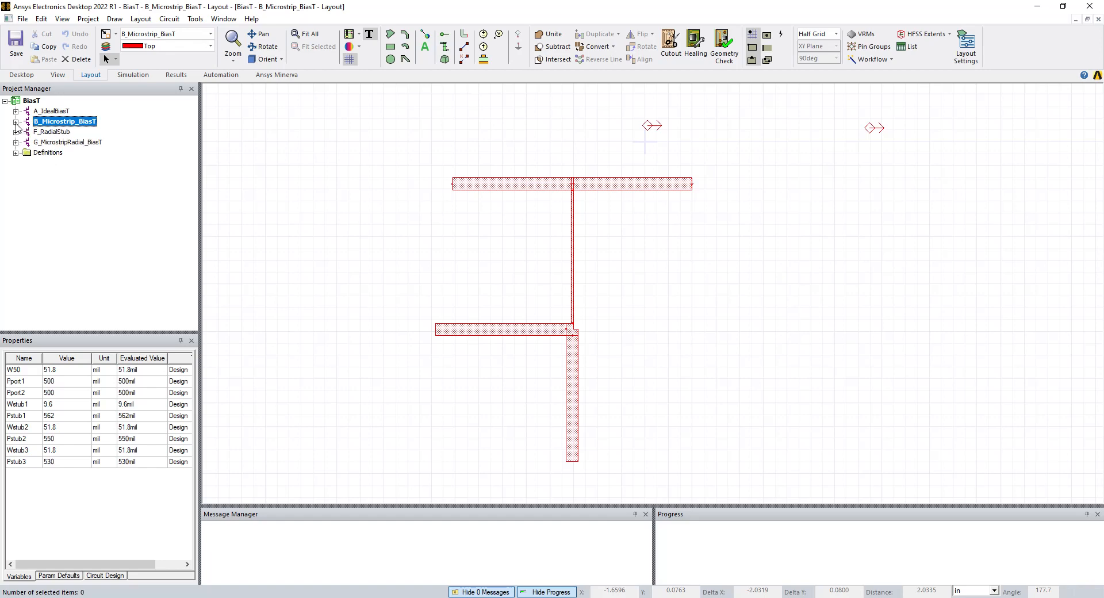
pyautogui.click(16, 122)
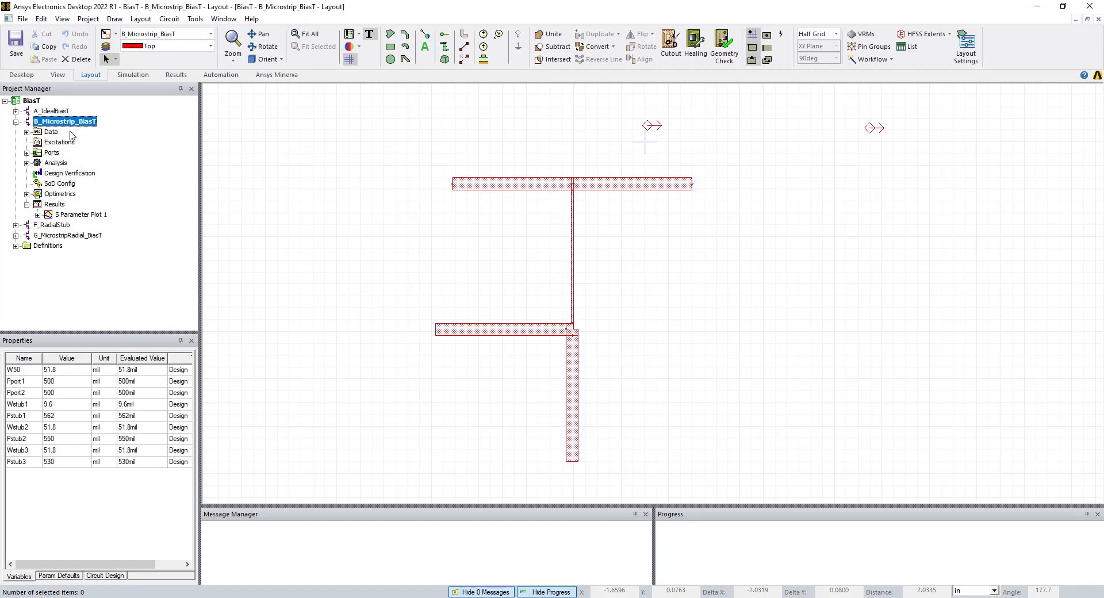
# - Duplicate the B_Microstrip_BiasT design by copying it and pasting it into the BiasT project
pyautogui.click(68, 110)
pyautogui.click(72, 122)
pyautogui.rightClick(72, 122)
pyautogui.click(86, 131)
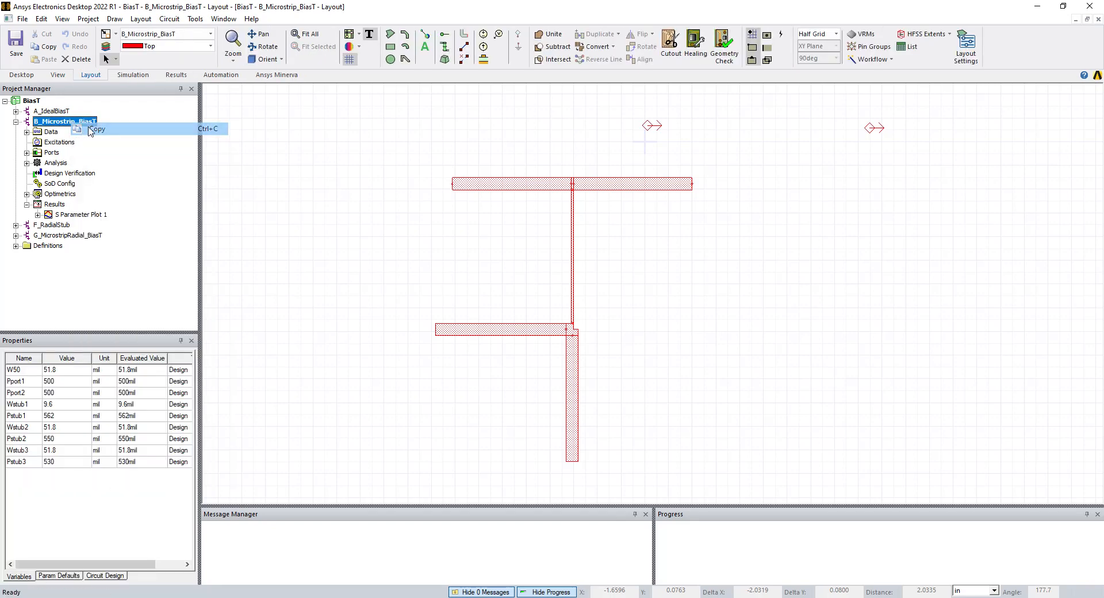
pyautogui.click(33, 102)
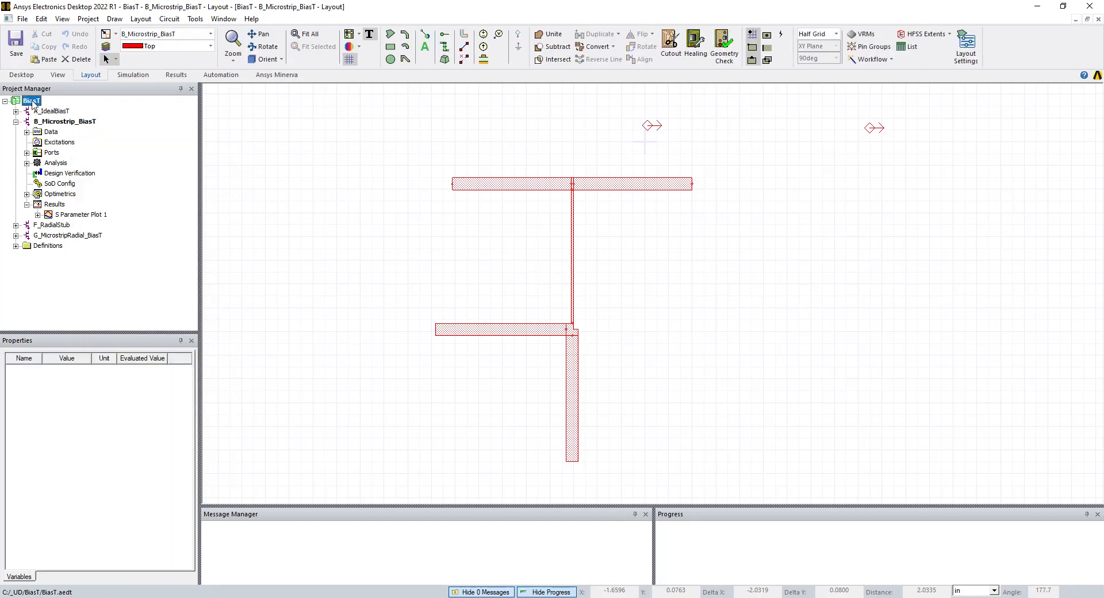
pyautogui.rightClick(33, 102)
pyautogui.click(64, 110)
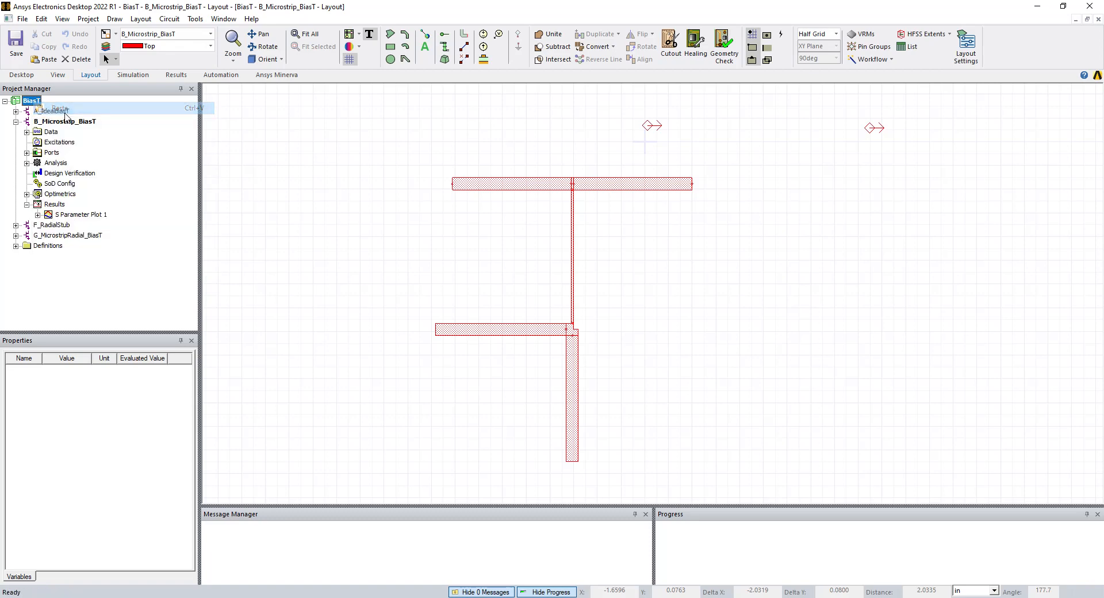
# - Rename the pasted design as C_Microstrip_BiasT_prelayout
pyautogui.click(17, 122)
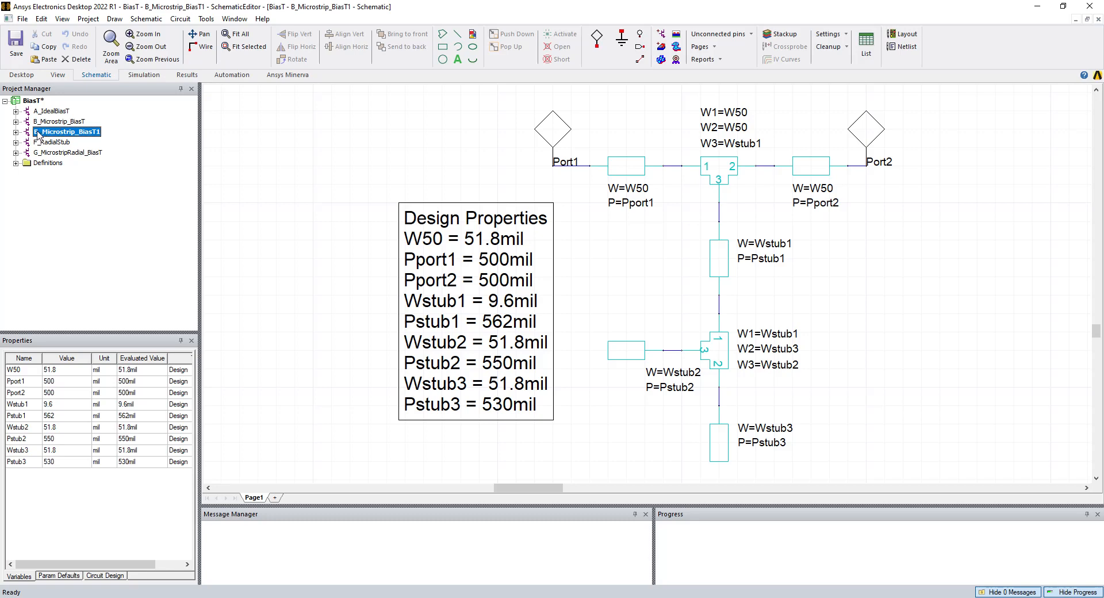
pyautogui.click(38, 133)
pyautogui.press('BackSpace')
pyautogui.write('C')
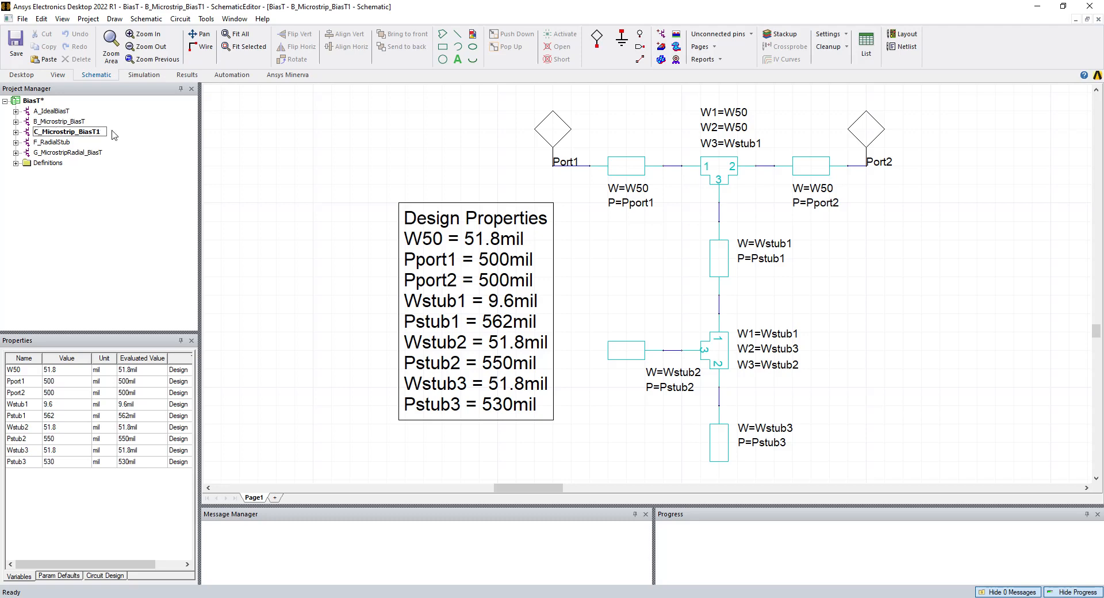
pyautogui.press('End')
pyautogui.press('Left')
pyautogui.write('_prelayout')
pyautogui.press('Return')
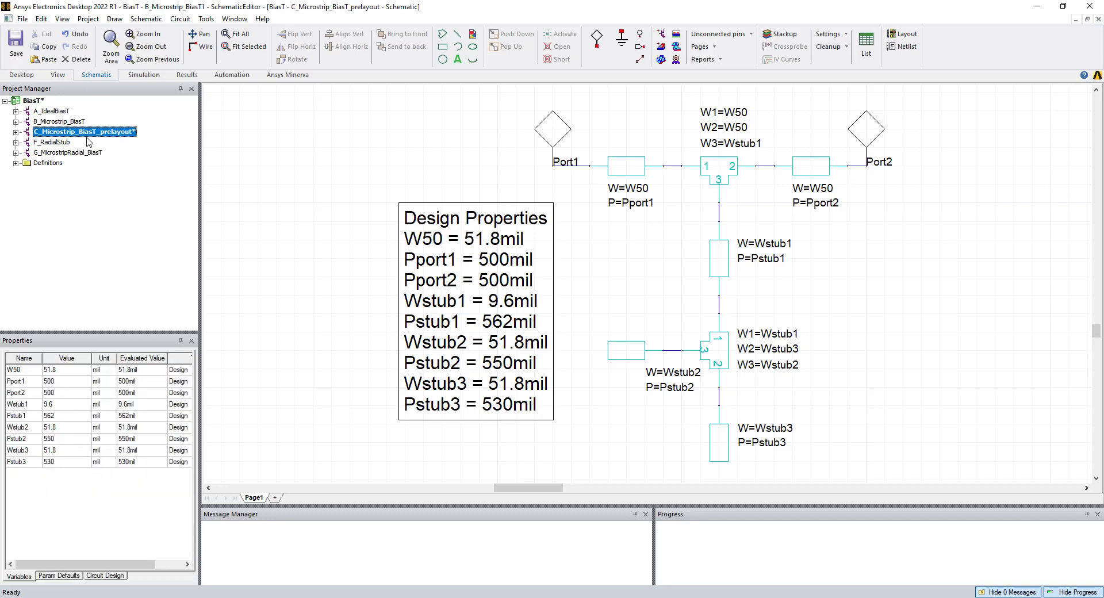
# - Check which design is active, then close all open design windows
pyautogui.click(73, 123)
pyautogui.click(75, 131)
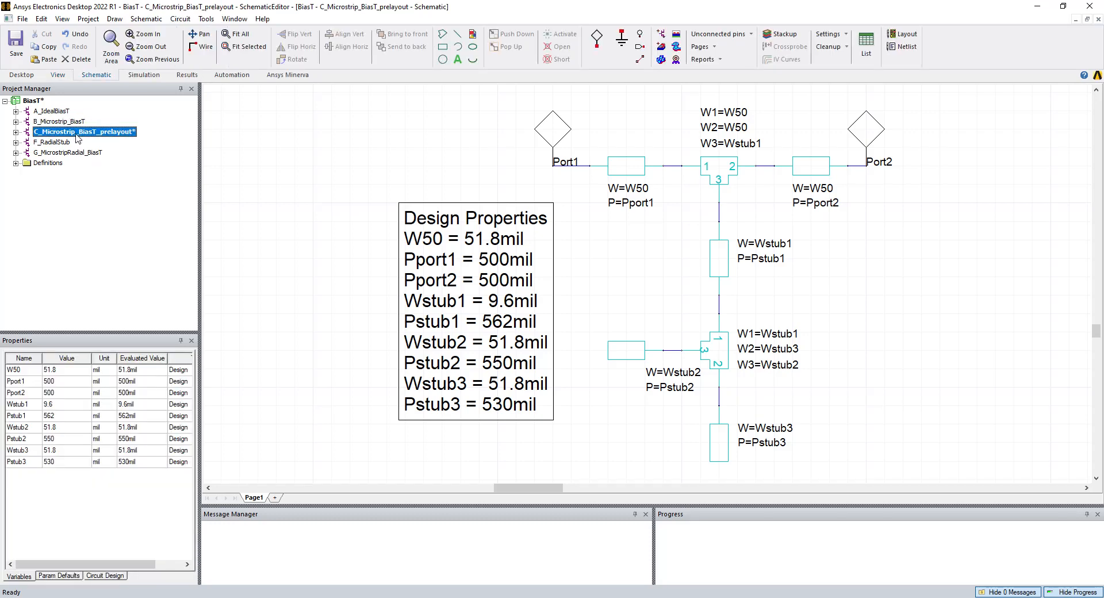
pyautogui.click(72, 122)
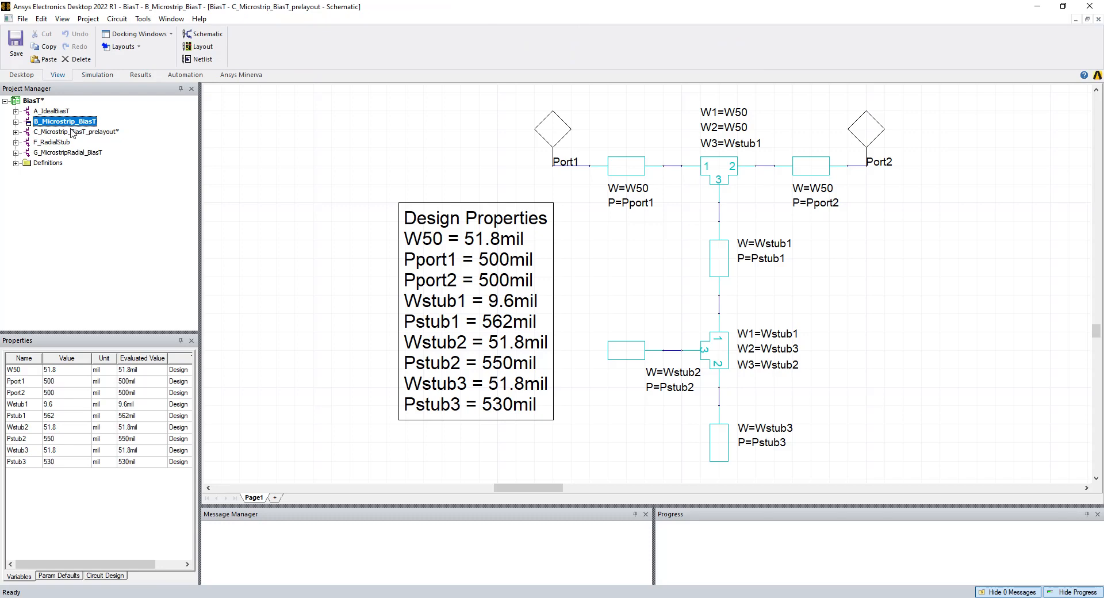
pyautogui.click(72, 132)
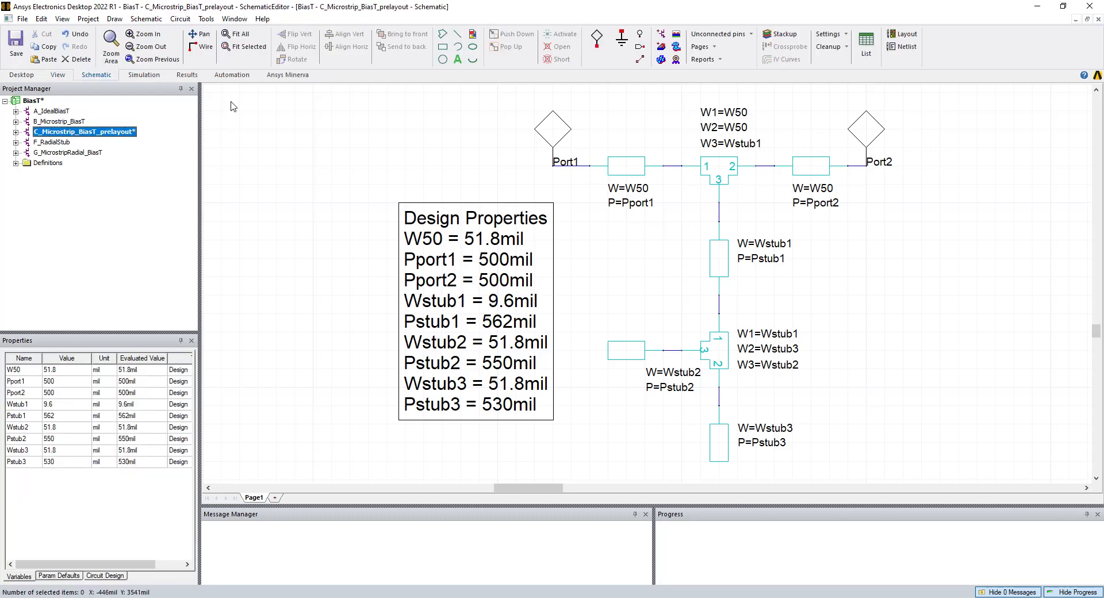
pyautogui.click(235, 19)
pyautogui.click(253, 95)
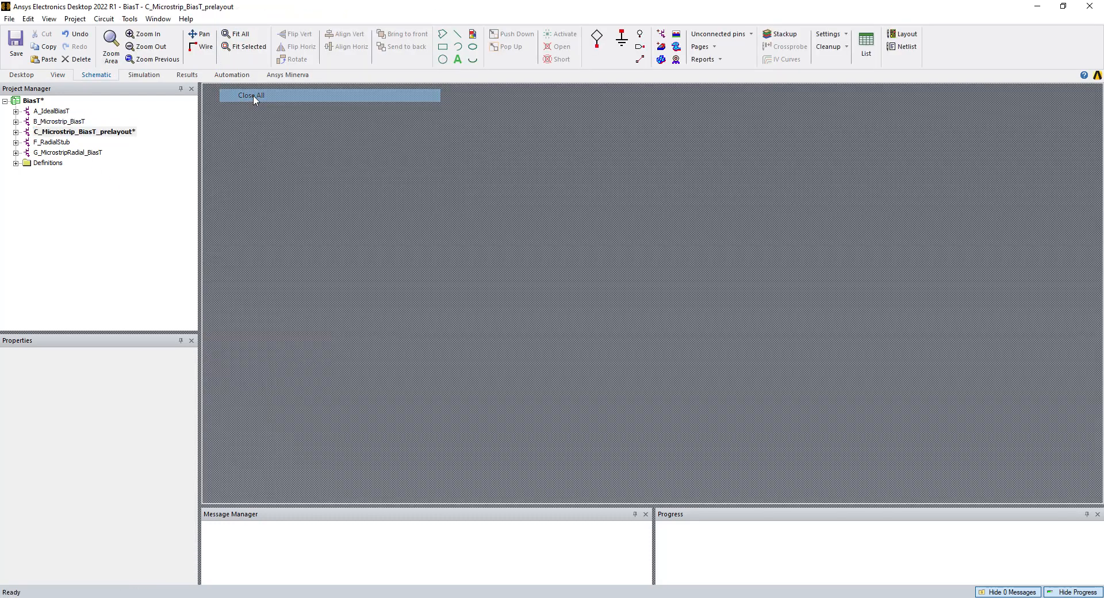
# - Open the C_Microstrip_BiasT_prelayout schematic and switch to its layout view
pyautogui.click(74, 133)
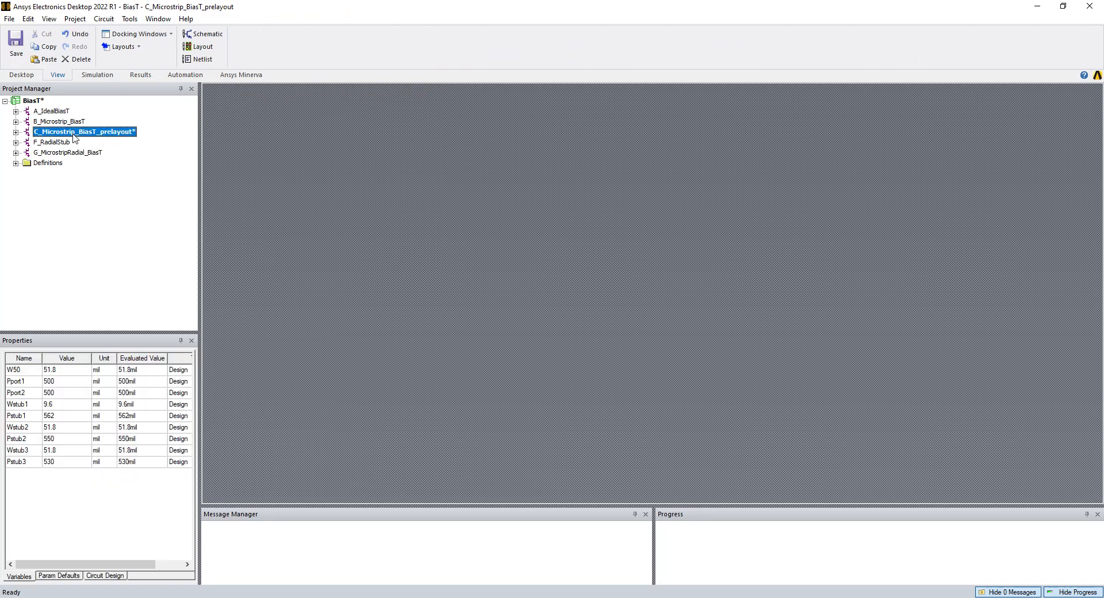
pyautogui.doubleClick(73, 133)
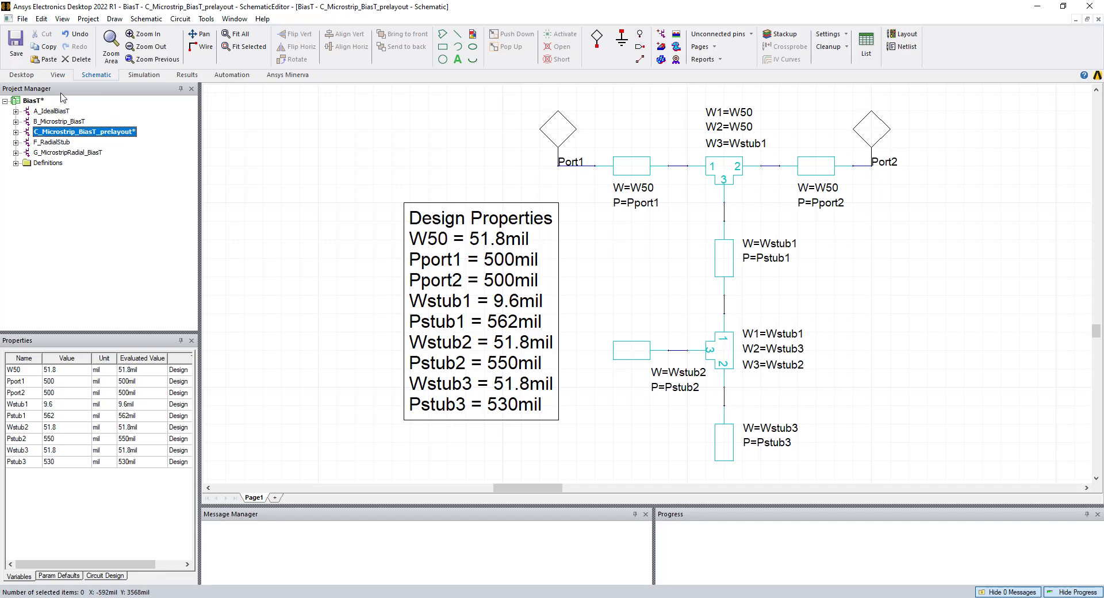
pyautogui.click(58, 74)
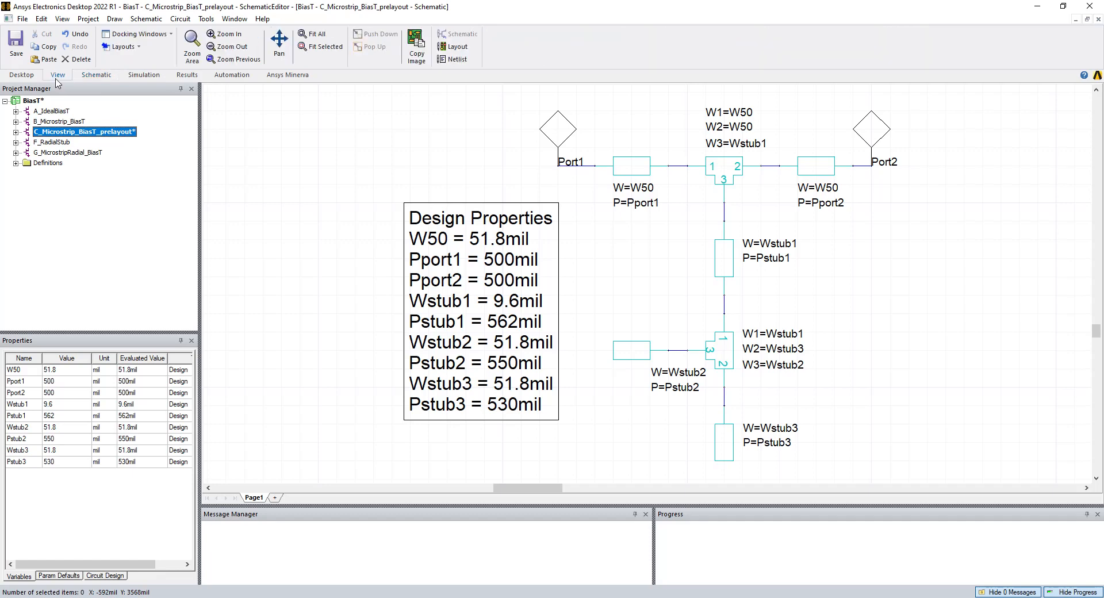
pyautogui.click(457, 46)
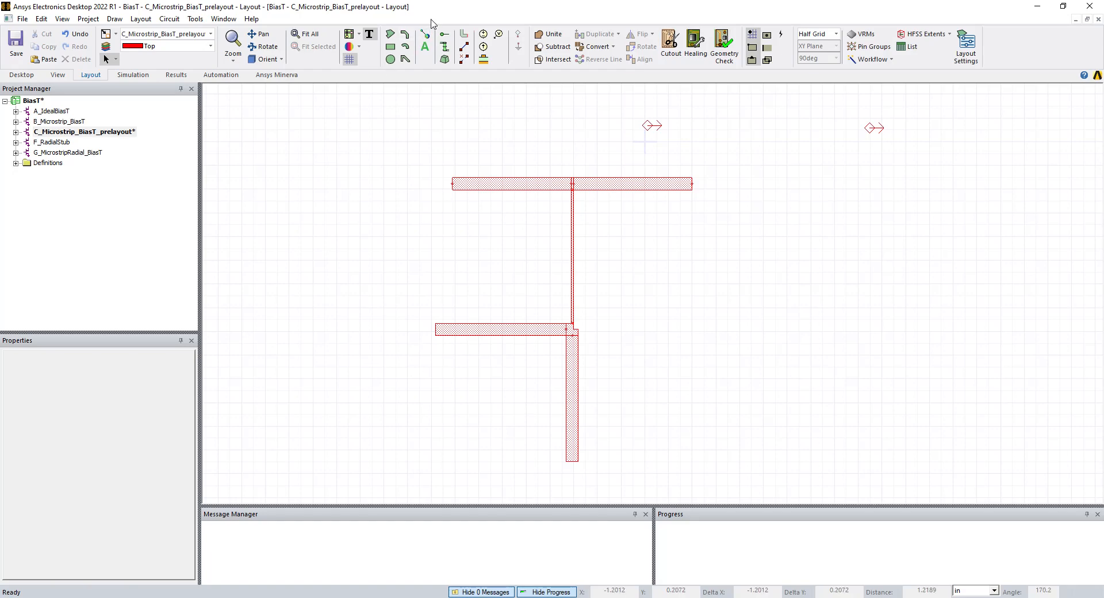
# - Move the two upper port lines, the horizontal stub and the vertical lower stub away from the tee junctions, leaving gaps between them
pyautogui.click(401, 178)
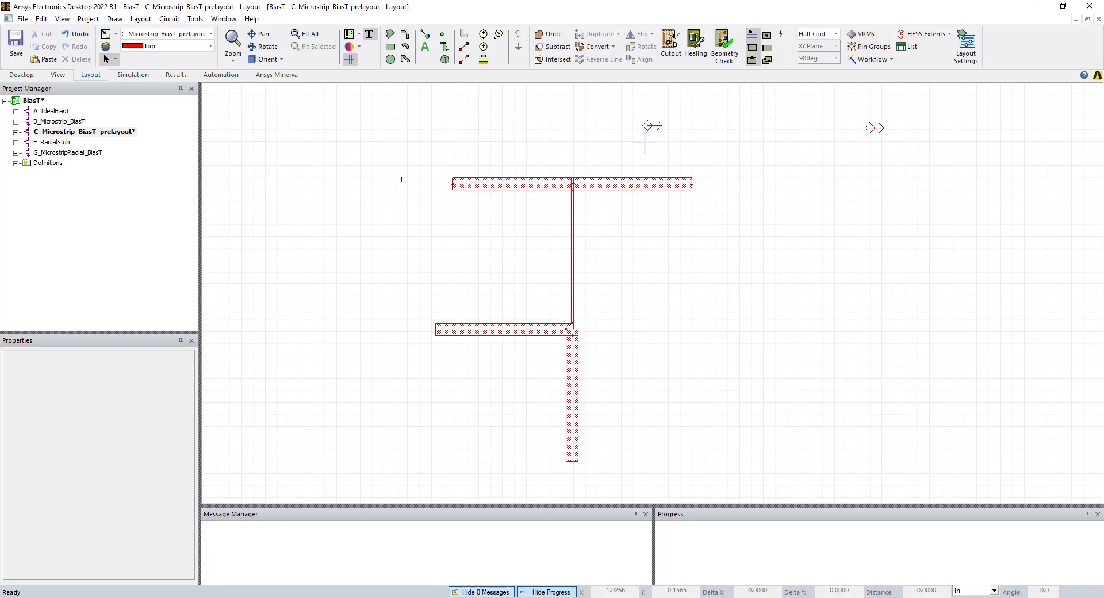
pyautogui.click(489, 182)
pyautogui.moveTo(489, 182); pyautogui.dragTo(420, 188)
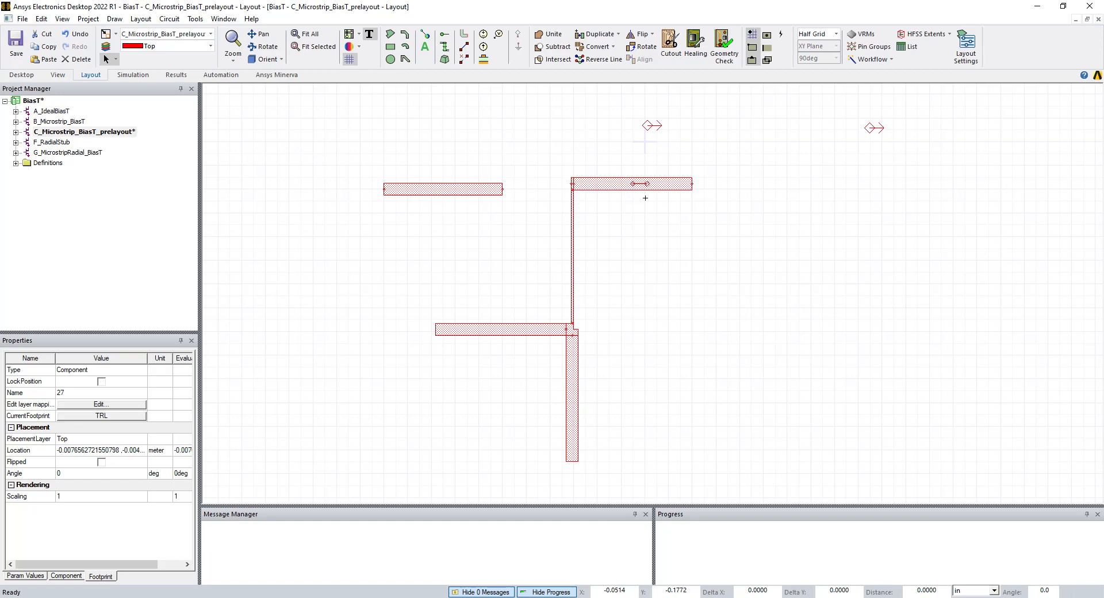
pyautogui.moveTo(616, 186); pyautogui.dragTo(690, 203)
pyautogui.moveTo(531, 335); pyautogui.dragTo(421, 350)
pyautogui.click(570, 386)
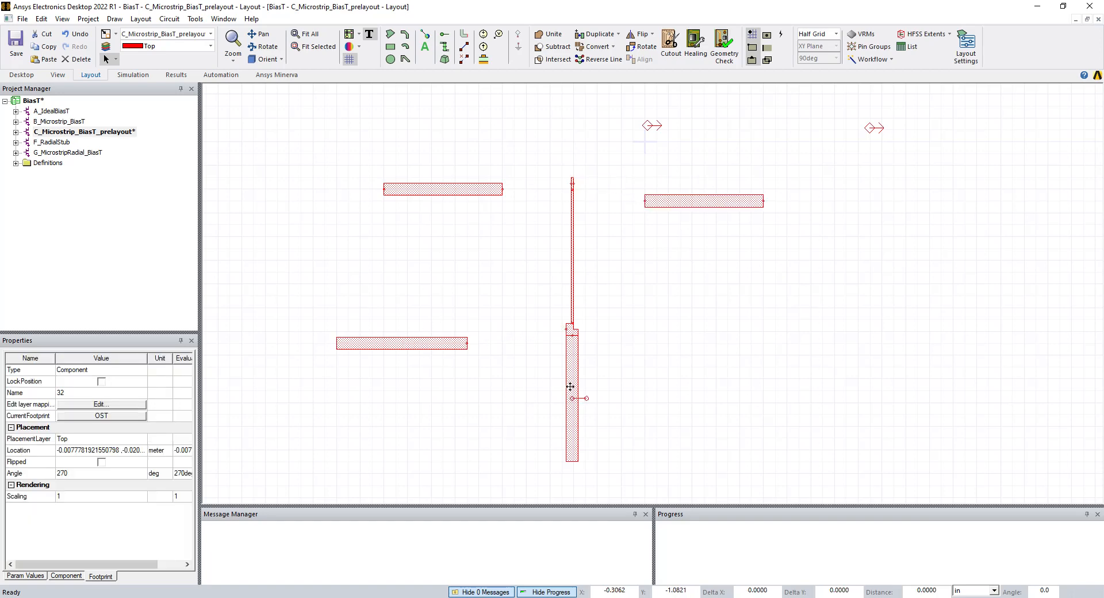
pyautogui.moveTo(571, 386); pyautogui.dragTo(631, 407)
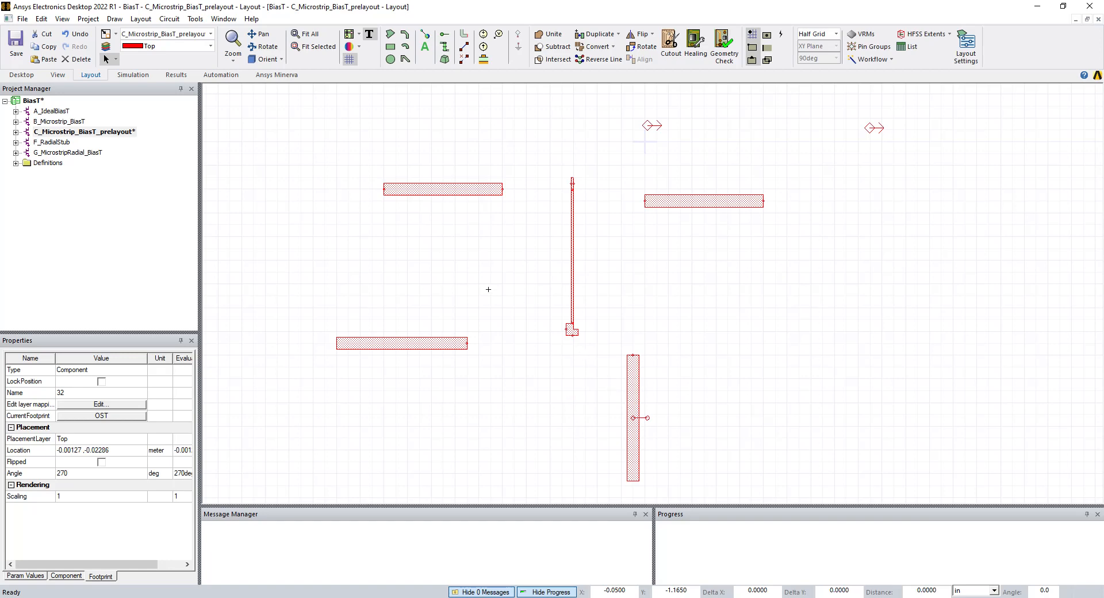
pyautogui.click(488, 290)
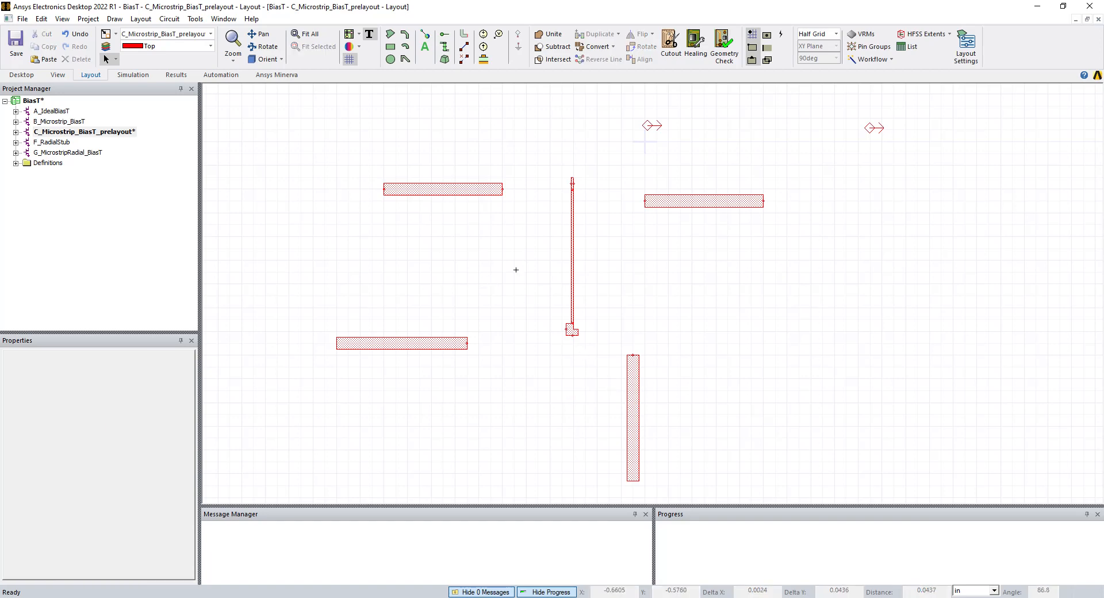
pyautogui.scroll(3, 634, 149)
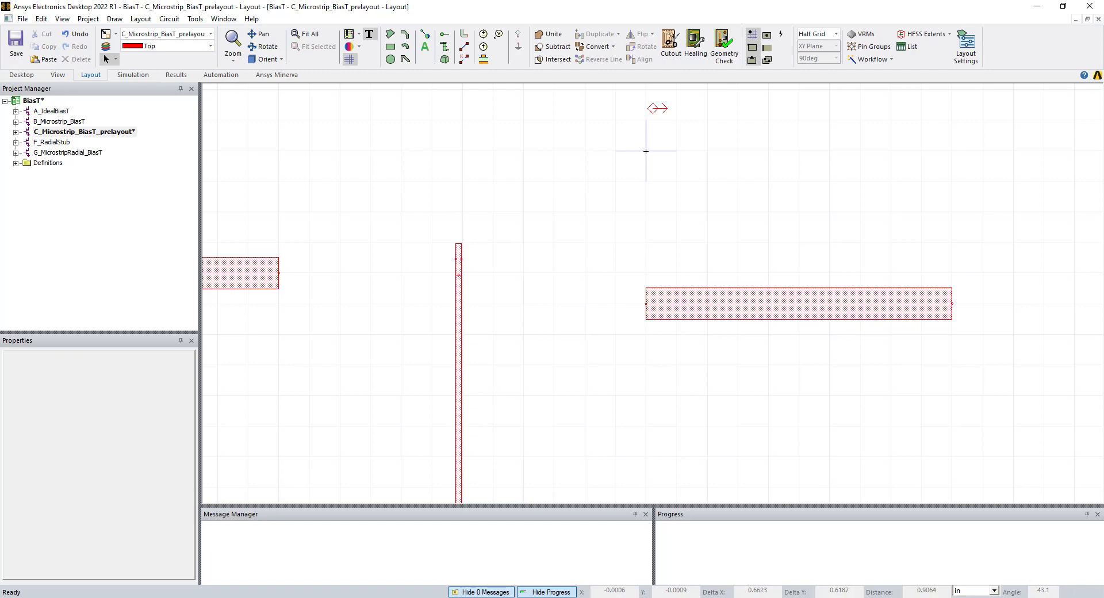
pyautogui.scroll(-3, 646, 151)
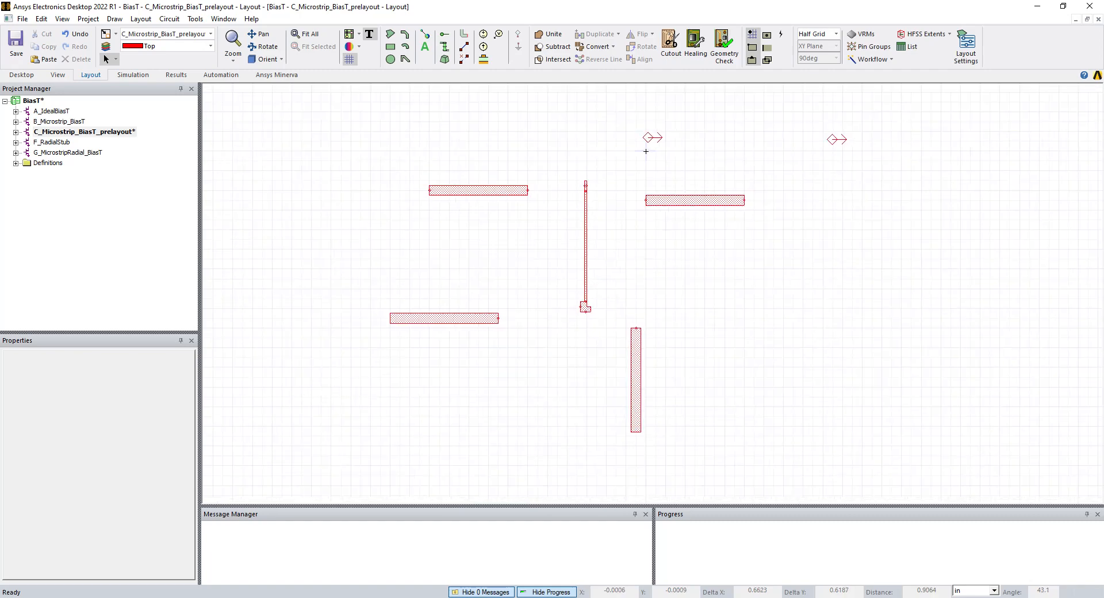
pyautogui.scroll(2, 643, 150)
pyautogui.scroll(-2, 644, 151)
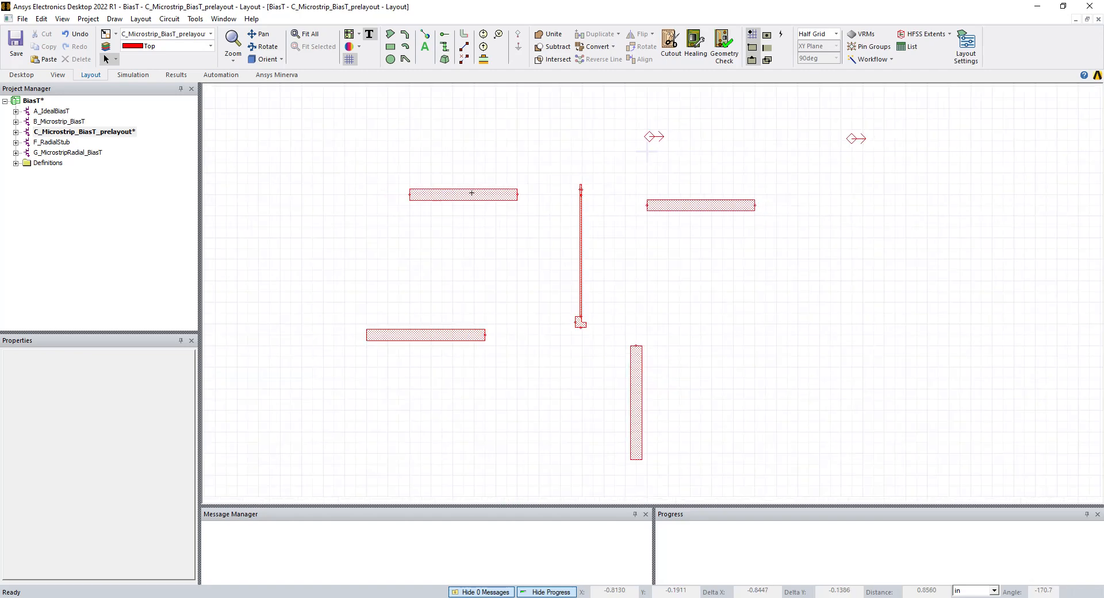
# - Place the upper-left microstrip line at location 0,0 and lock its position
pyautogui.click(472, 193)
pyautogui.click(103, 450)
pyautogui.write('0,0')
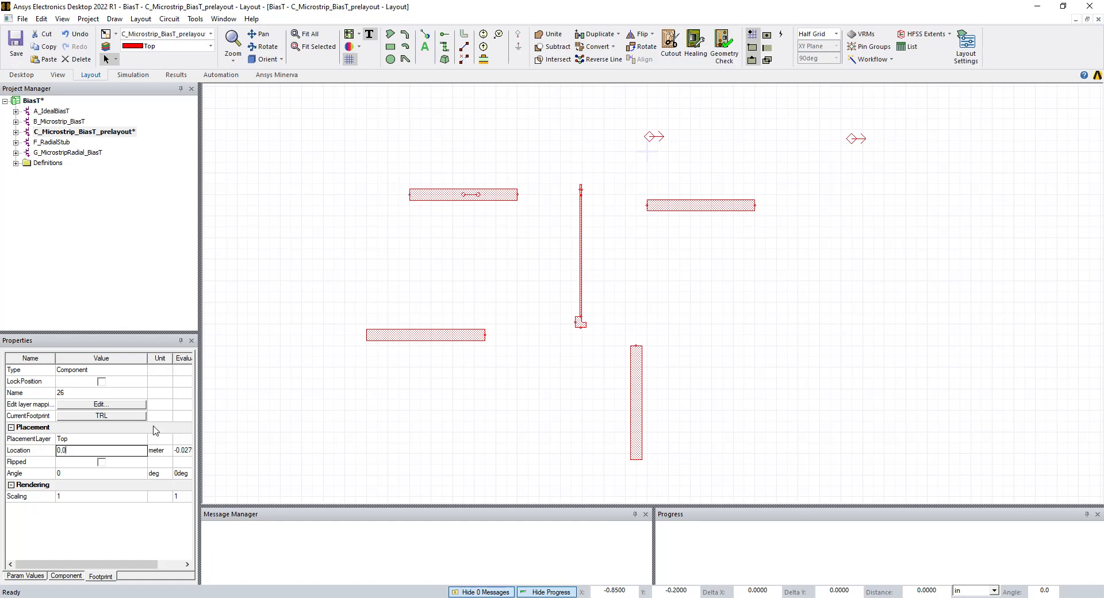
pyautogui.press('Return')
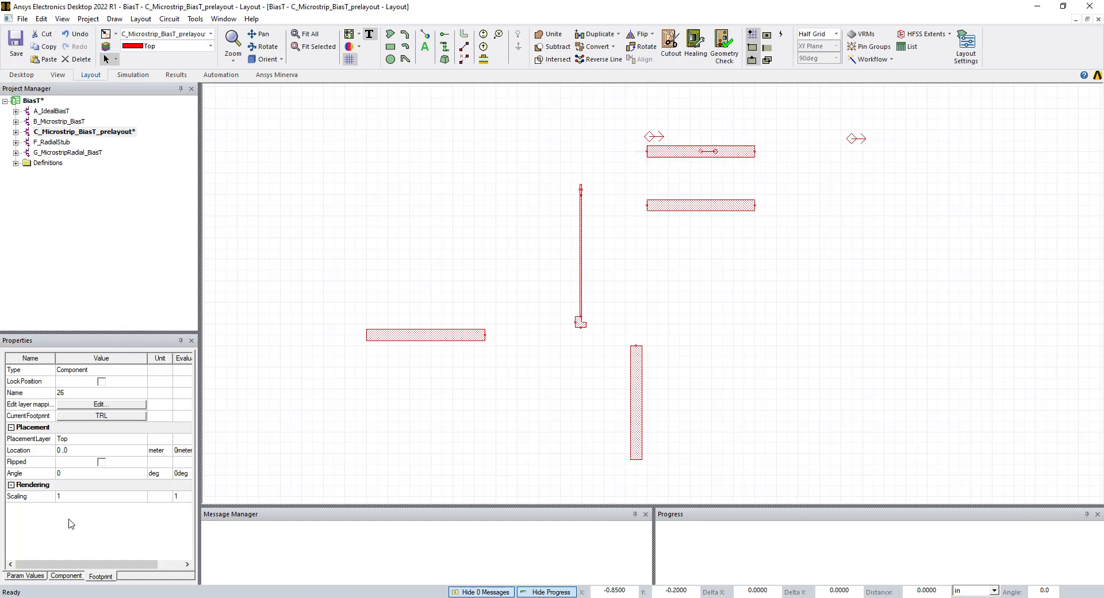
pyautogui.click(101, 381)
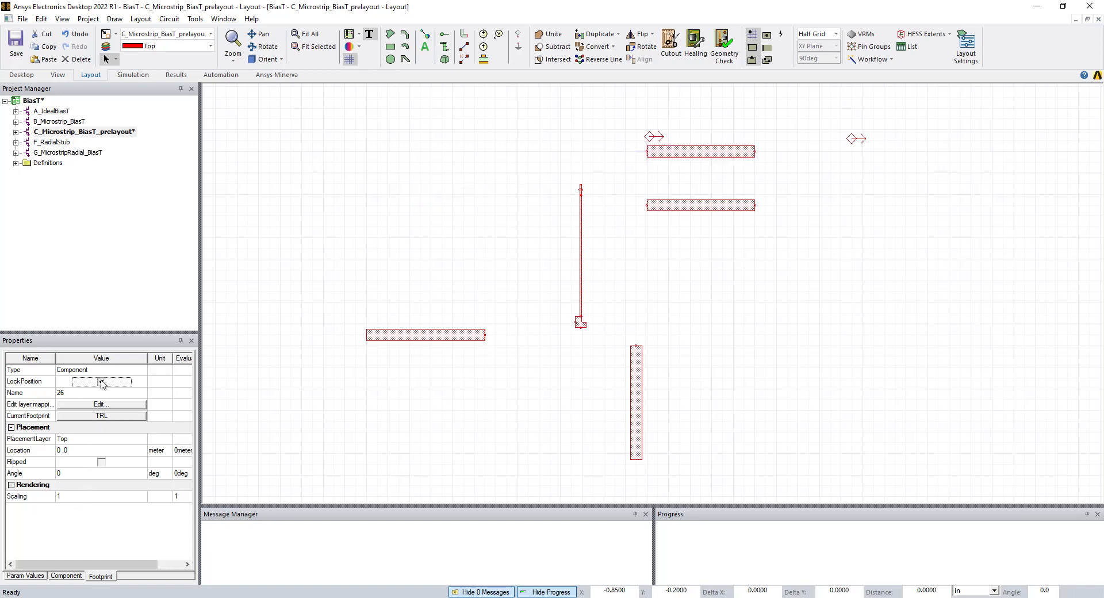
pyautogui.click(698, 153)
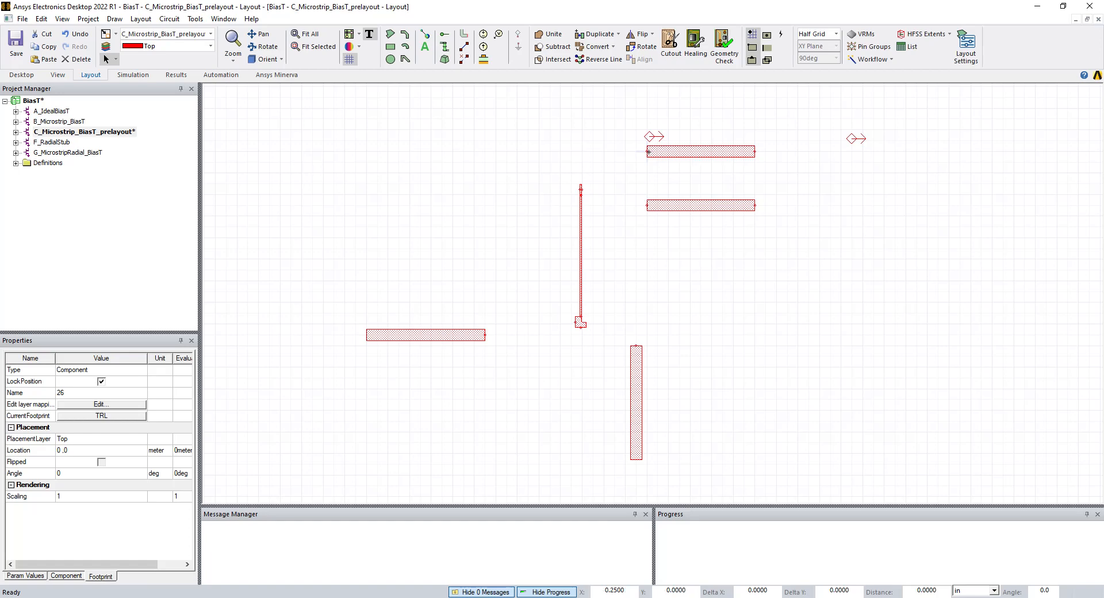
pyautogui.click(625, 151)
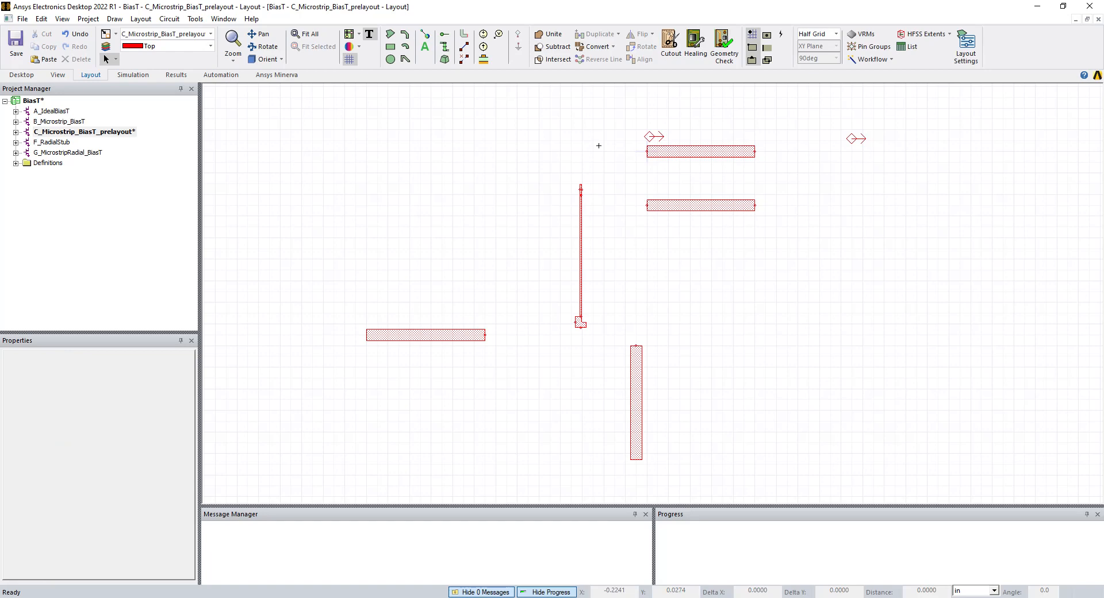
# - Align all layout components to the locked line so the port lines, junctions and stubs connect
pyautogui.click(598, 145)
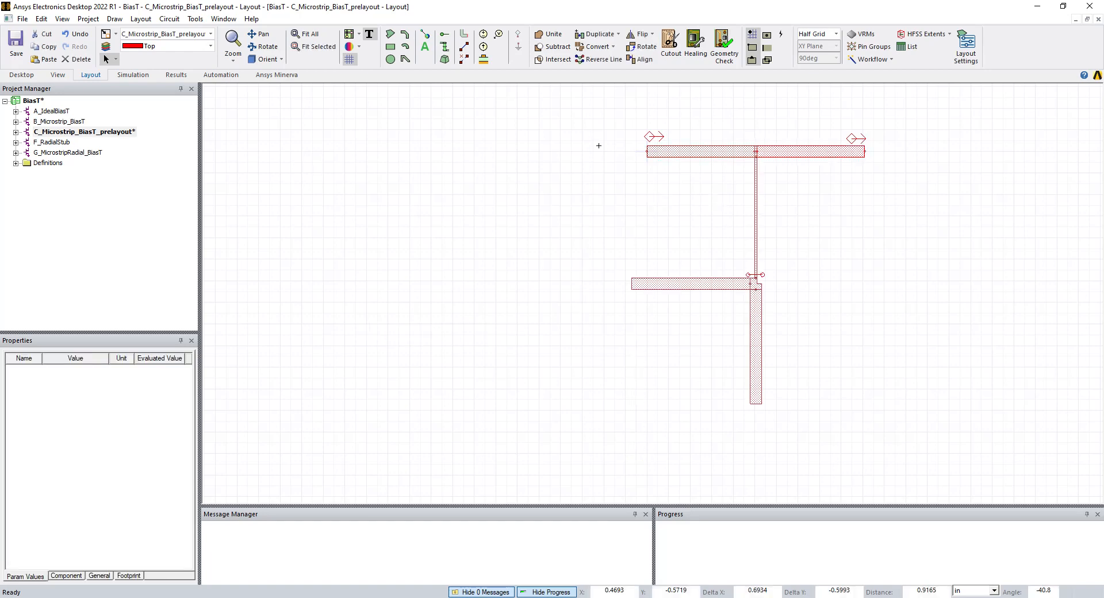
pyautogui.click(830, 317)
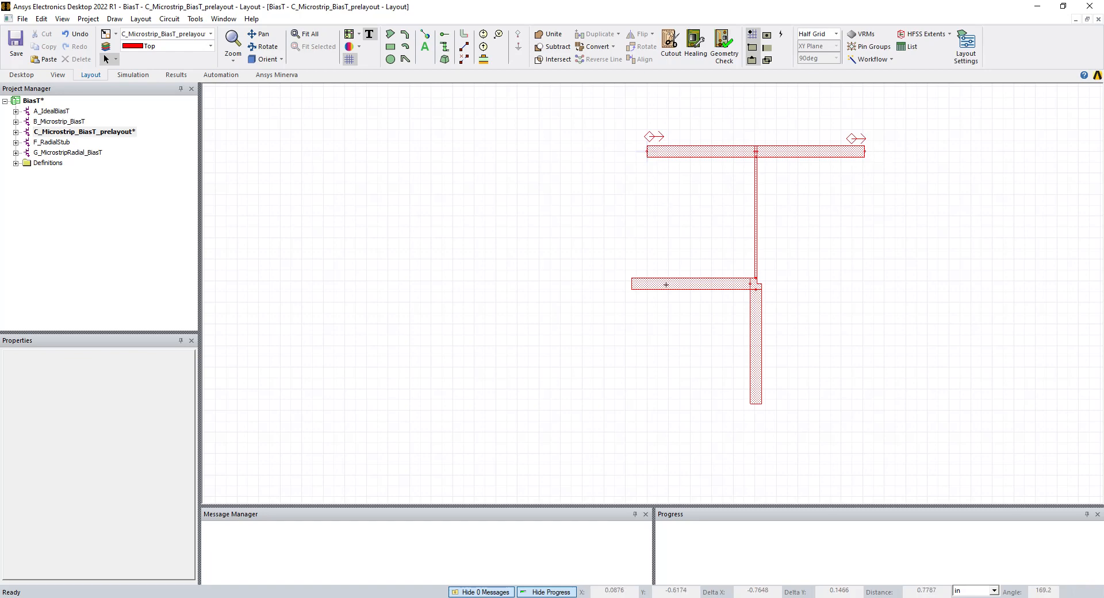
pyautogui.scroll(1, 666, 285)
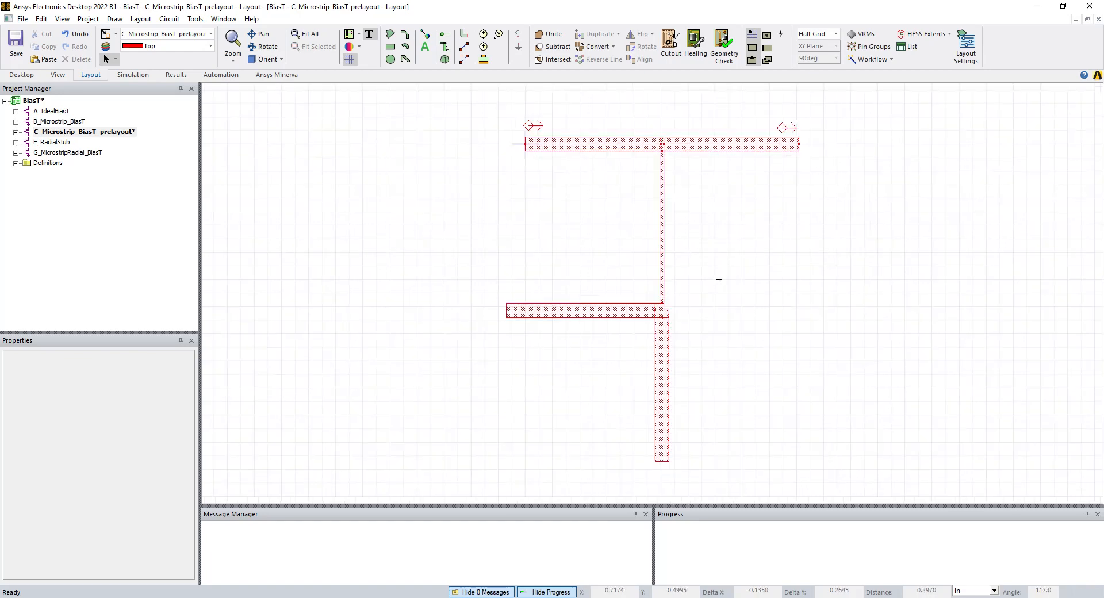
pyautogui.scroll(-2, 695, 180)
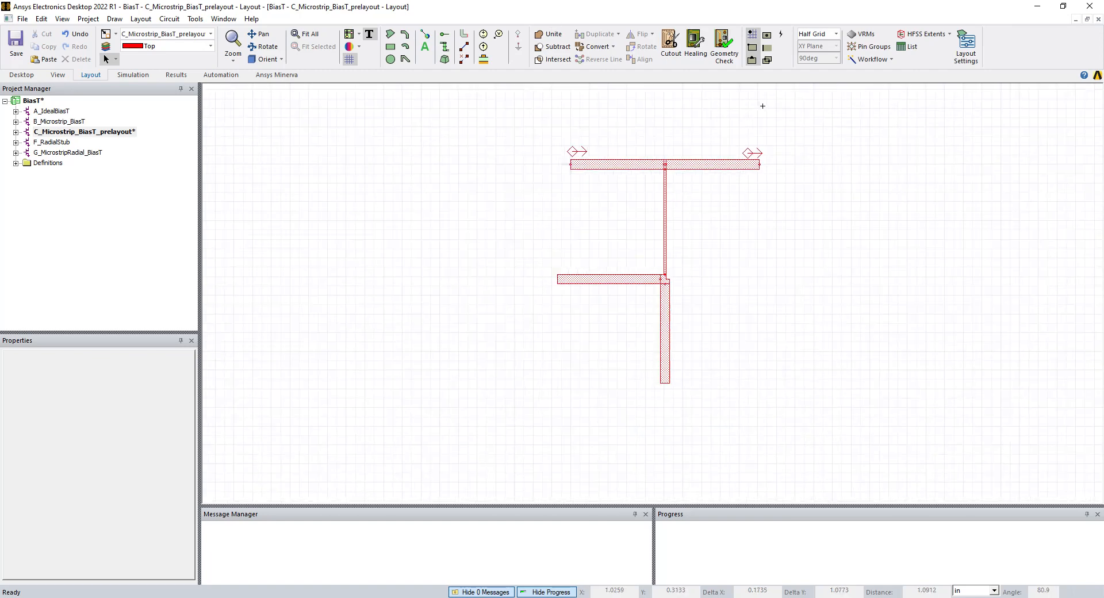
pyautogui.scroll(1, 762, 106)
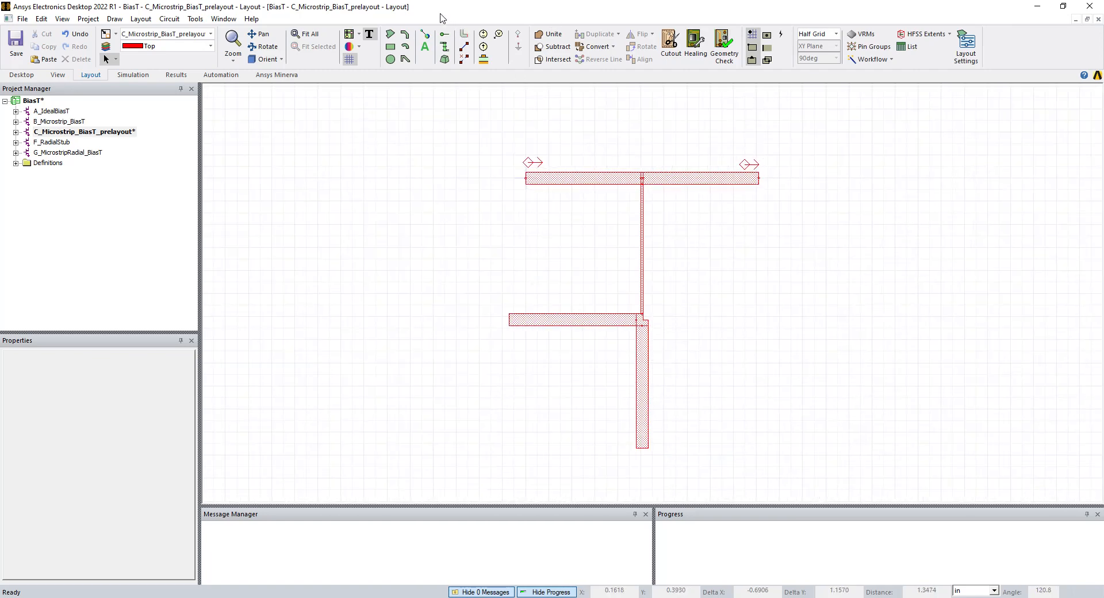
# - Show the layers list with dielectrics and draw a rectangle on FR4 from -0.2,0.2 to 1,-1.2 in around the circuit
pyautogui.click(62, 19)
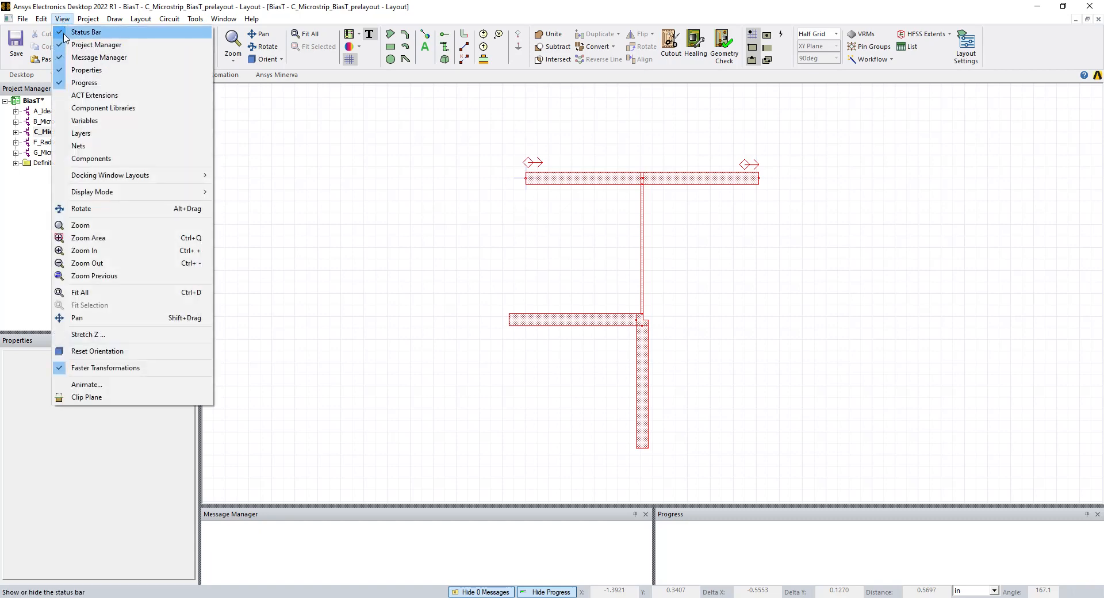
pyautogui.click(80, 133)
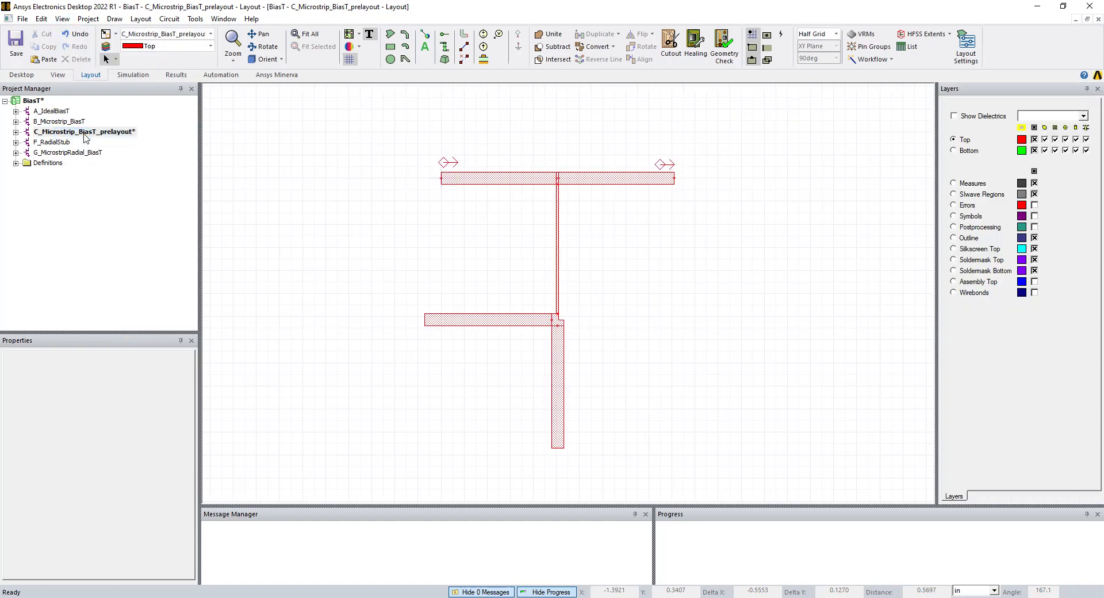
pyautogui.click(954, 117)
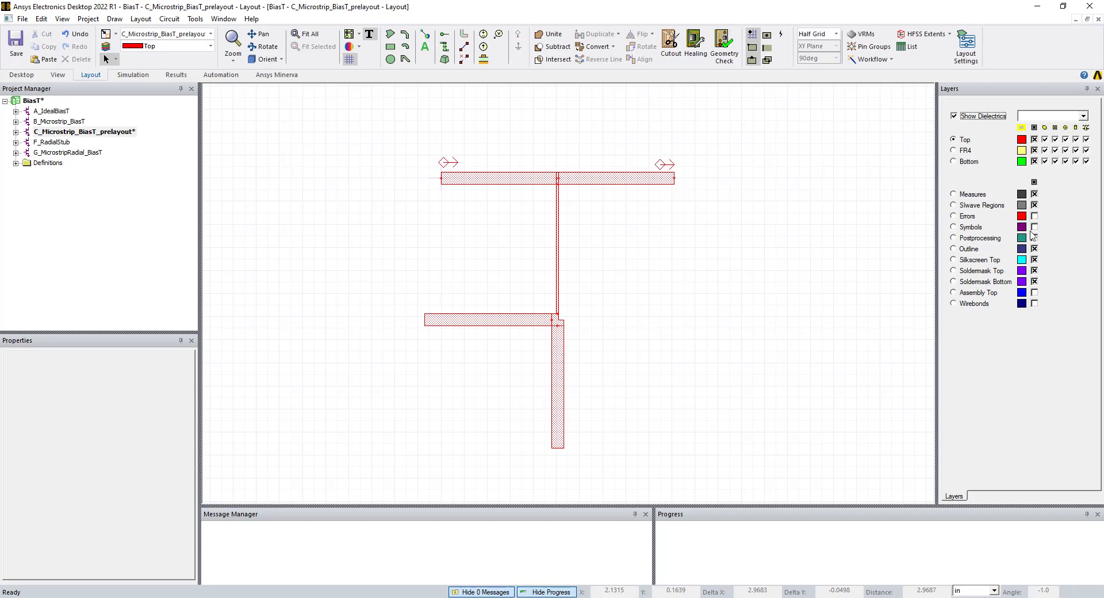
pyautogui.click(954, 151)
pyautogui.click(390, 48)
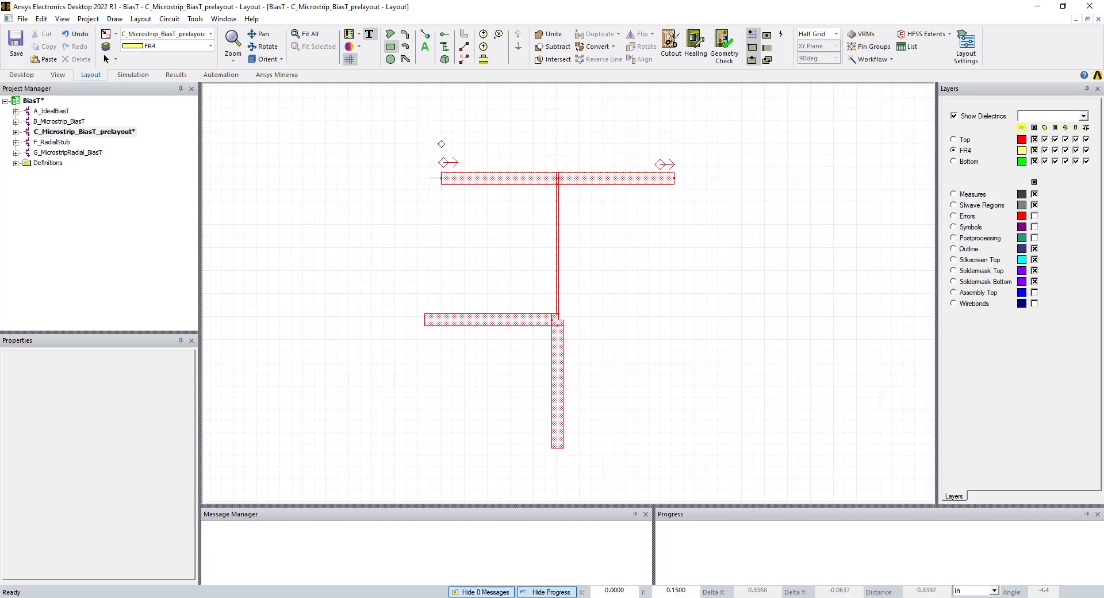
pyautogui.click(394, 132)
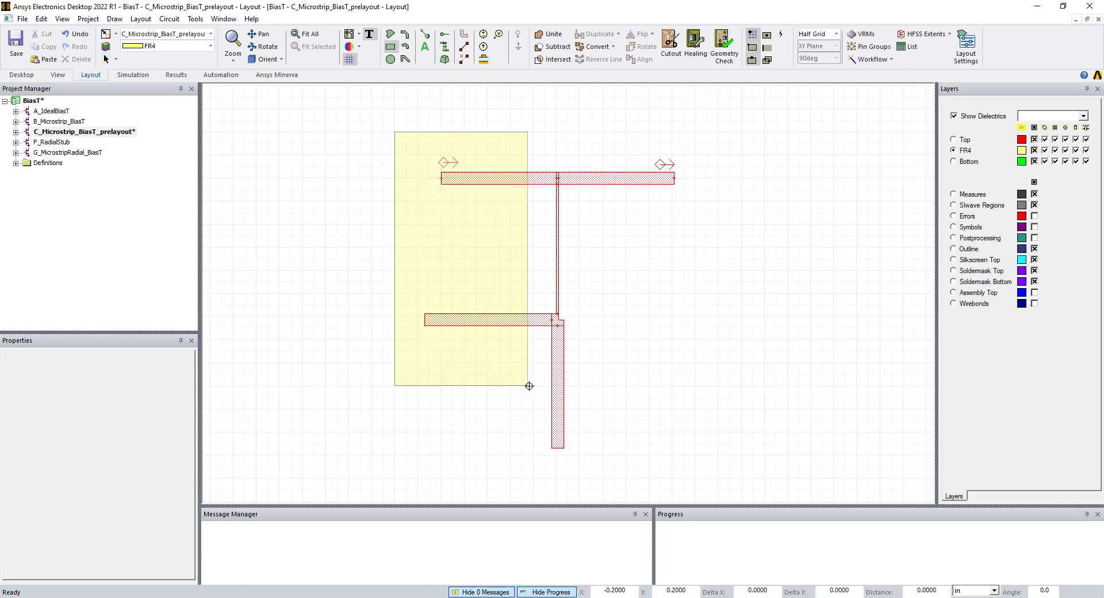
pyautogui.click(671, 454)
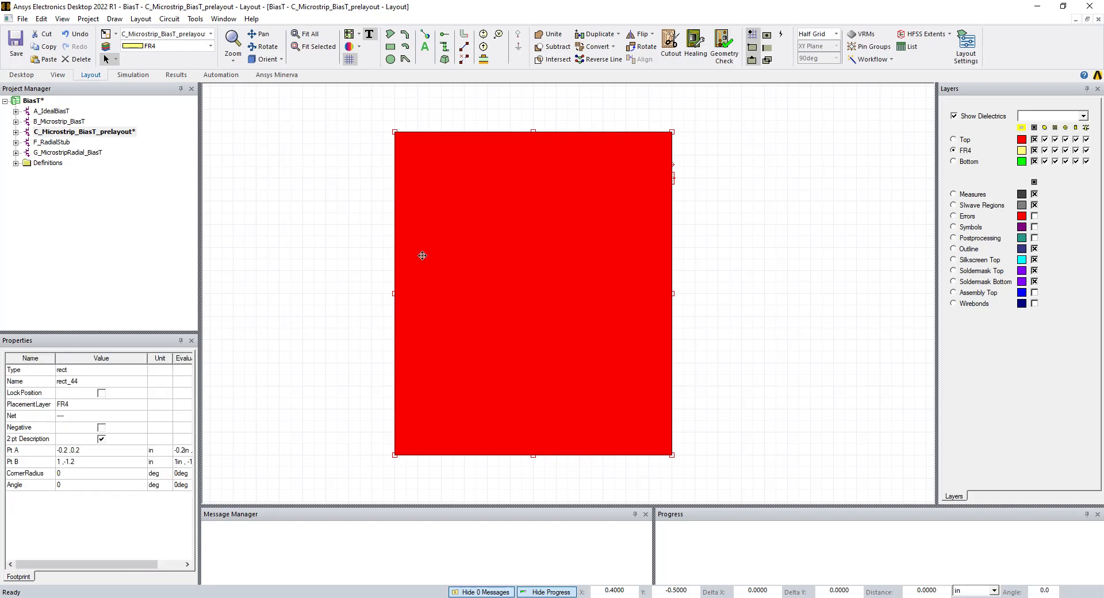
# - Shift and narrow the FR4 rectangle until its corners lie at about -0.1,0.2 and 1.04,-1.2 in
pyautogui.moveTo(422, 256); pyautogui.dragTo(434, 255)
pyautogui.click(333, 274)
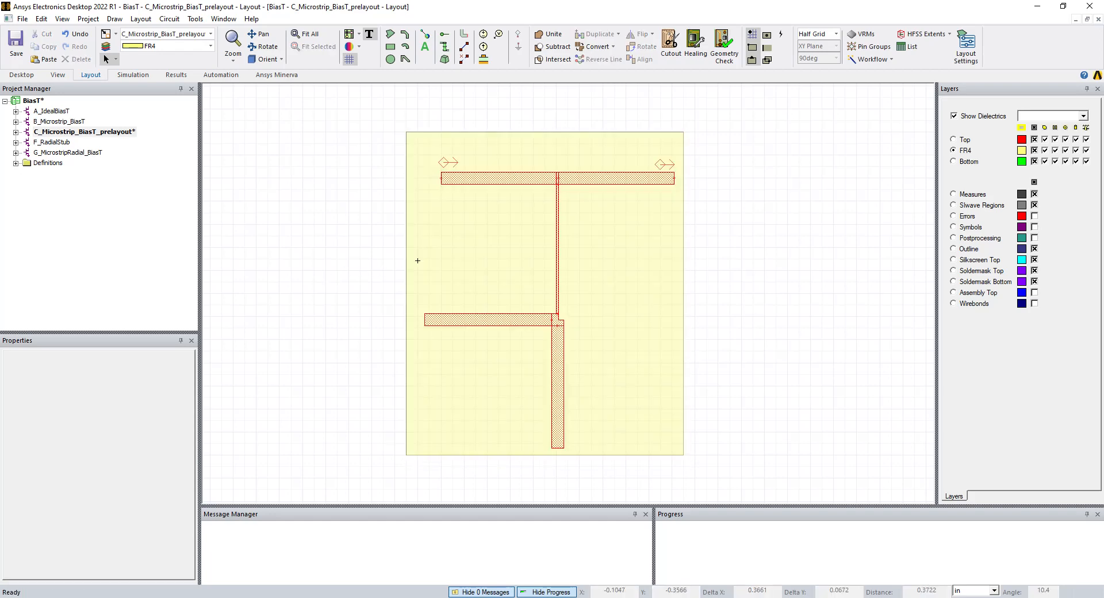
pyautogui.click(670, 280)
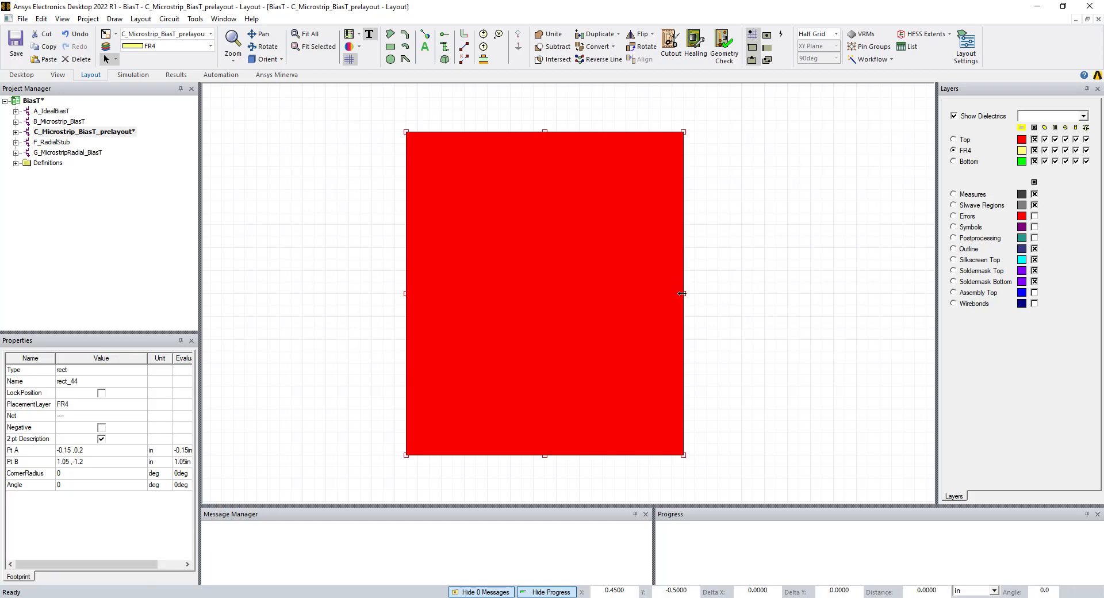
pyautogui.moveTo(683, 293); pyautogui.dragTo(670, 293)
pyautogui.click(632, 284)
pyautogui.click(633, 284)
pyautogui.moveTo(648, 287); pyautogui.dragTo(659, 288)
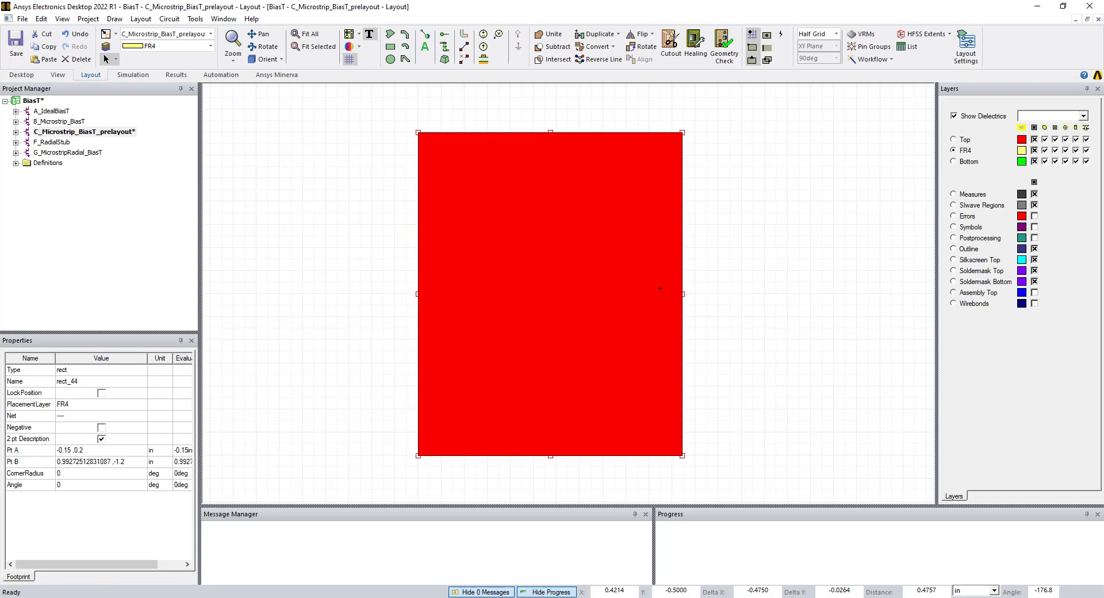
pyautogui.click(402, 313)
pyautogui.click(486, 283)
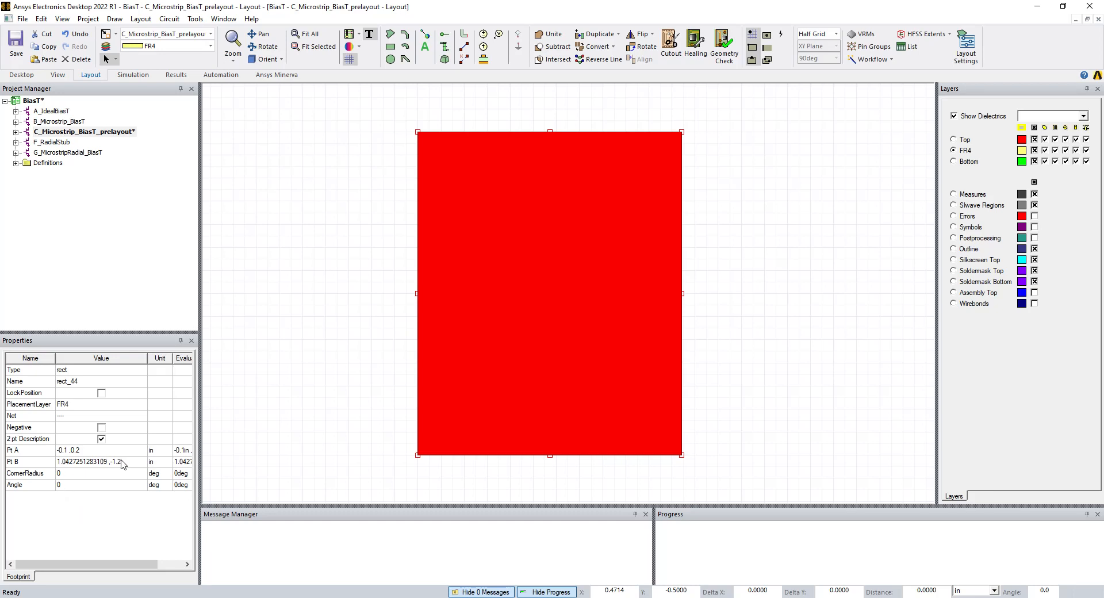
pyautogui.click(255, 406)
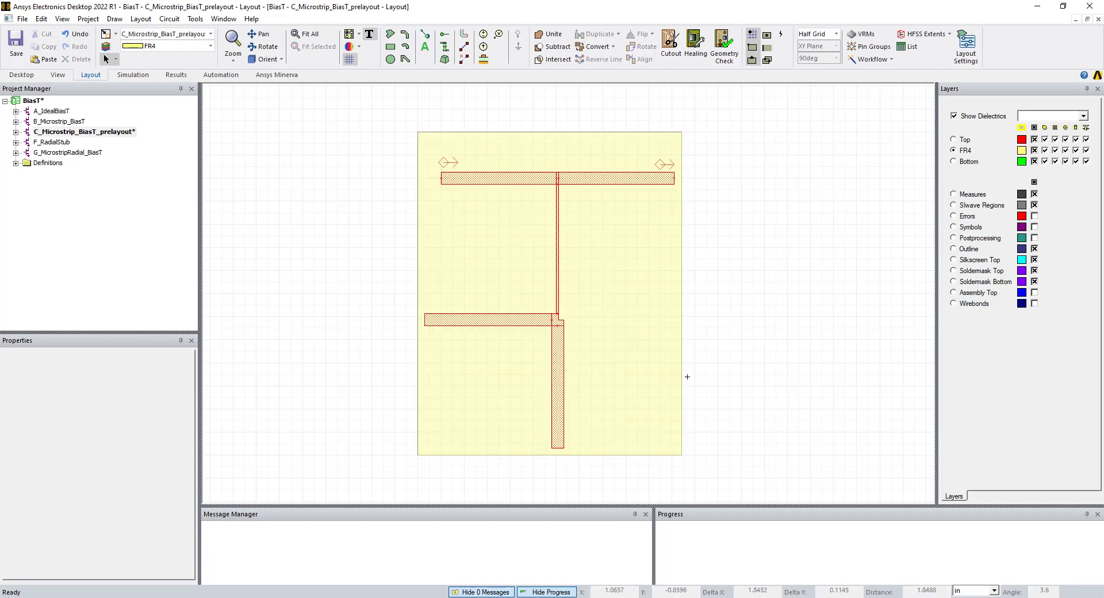
pyautogui.click(705, 374)
# - Set the FR4 rectangle's corner points to 0,0 and 1,-1.5 in
pyautogui.click(619, 322)
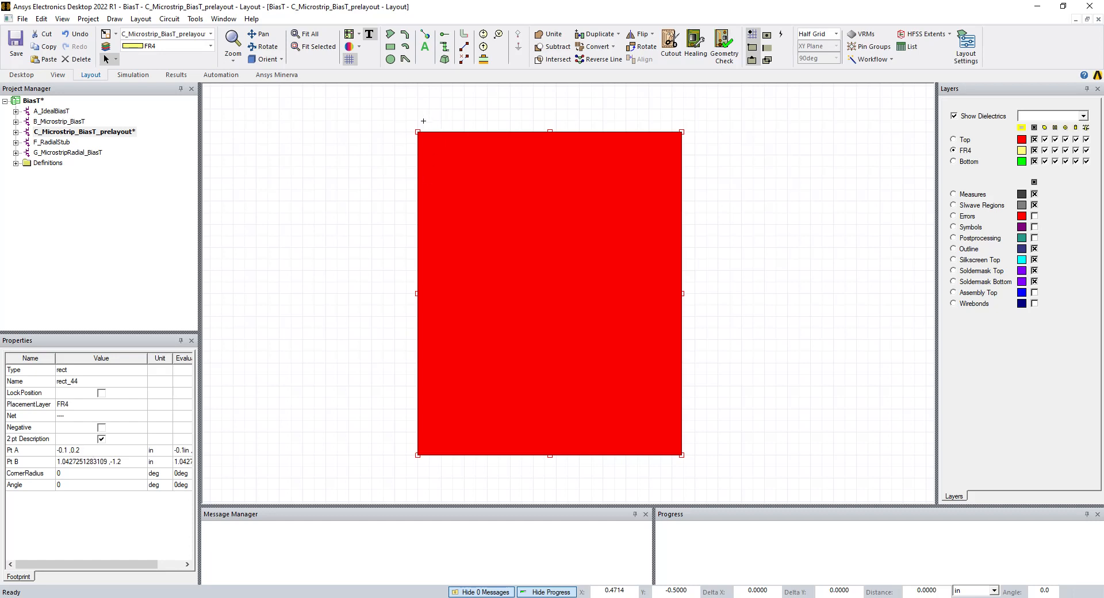
pyautogui.click(95, 449)
pyautogui.write('0')
pyautogui.click(105, 462)
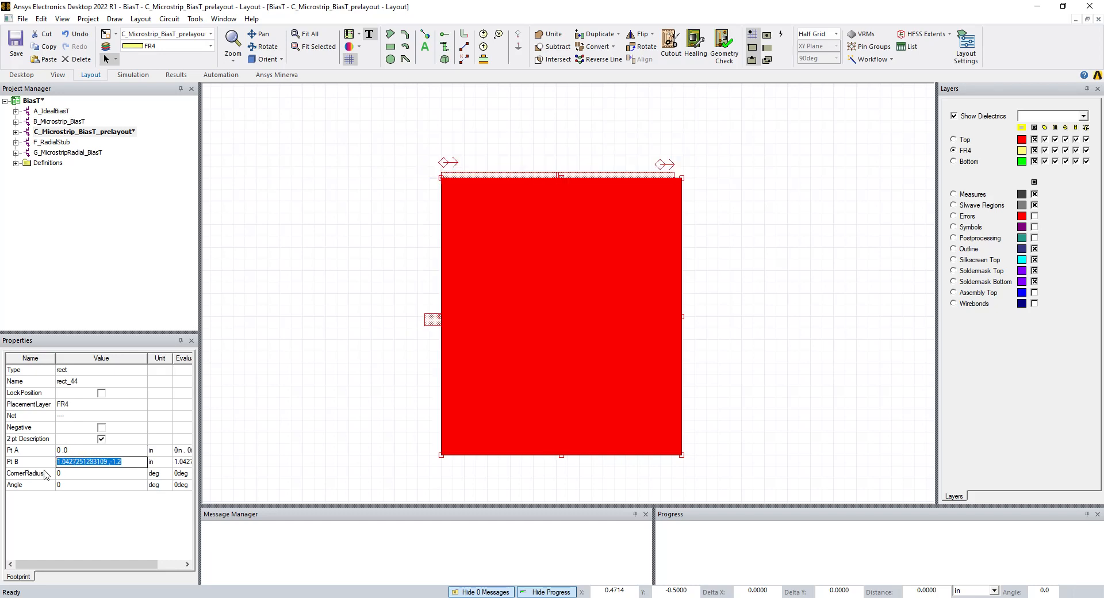
pyautogui.write('1,-1.5in')
pyautogui.press('Return')
pyautogui.click(344, 347)
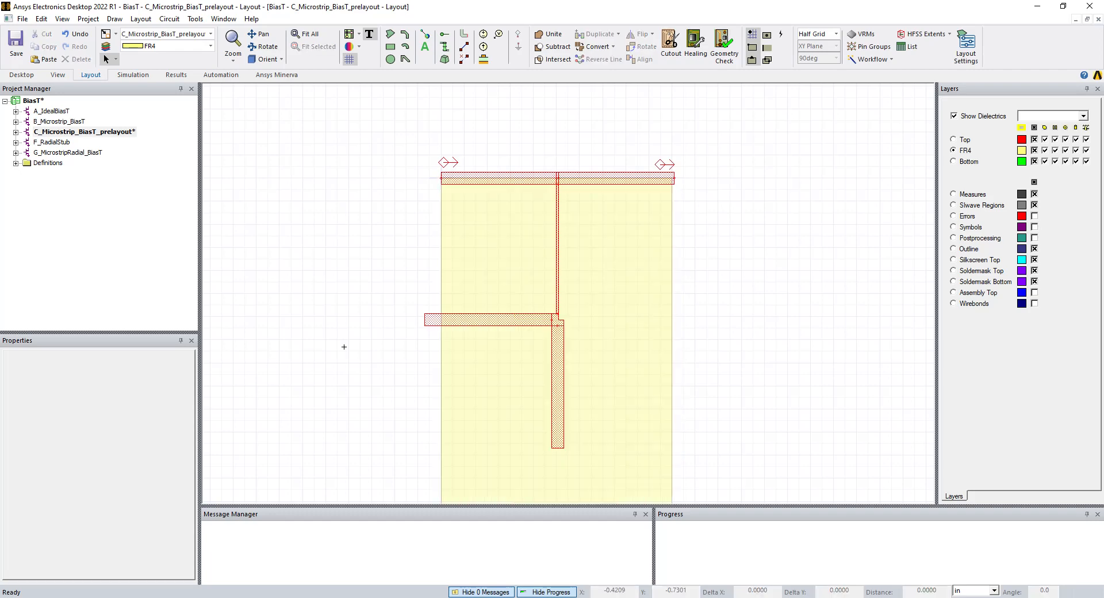
# - Set the FR4 rectangle's first corner to 0,Wco and define the local variable Wco as 225mil
pyautogui.scroll(-1, 343, 346)
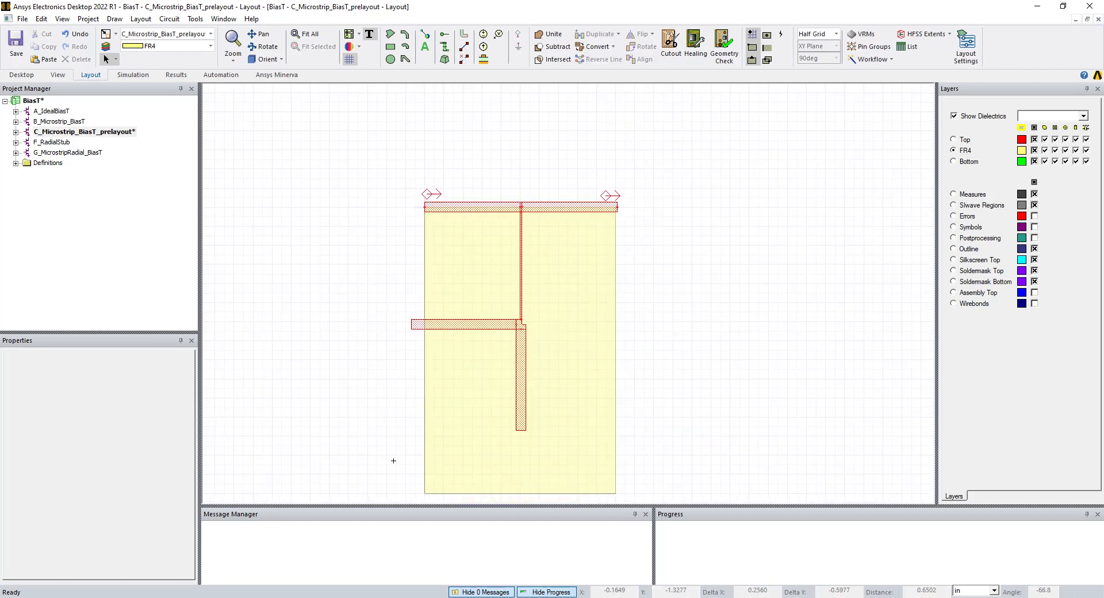
pyautogui.scroll(1, 393, 460)
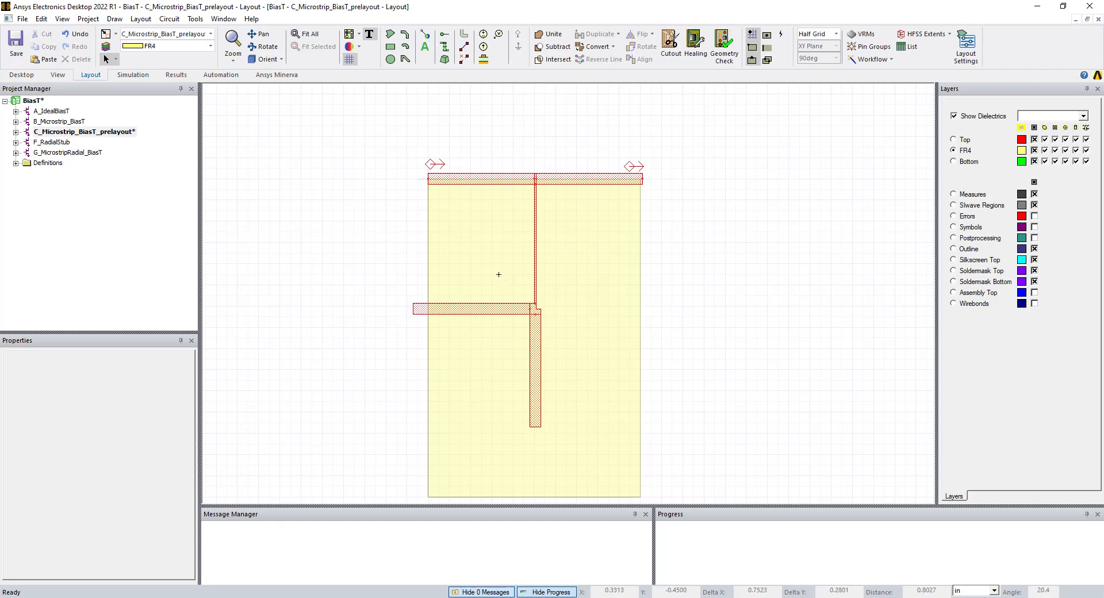
pyautogui.click(498, 274)
pyautogui.click(357, 283)
pyautogui.click(445, 204)
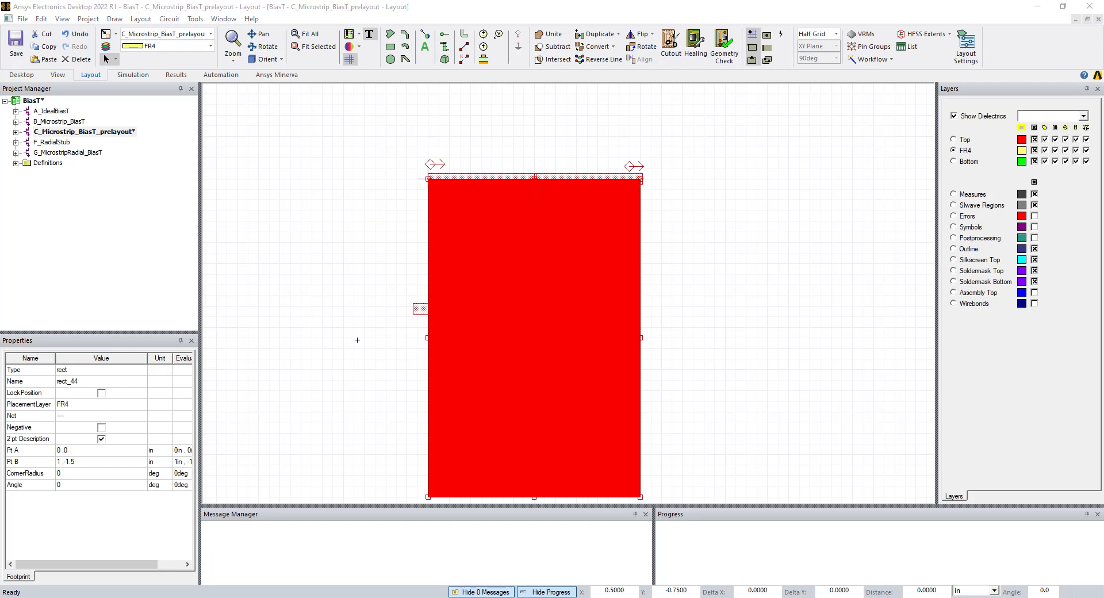
pyautogui.click(75, 451)
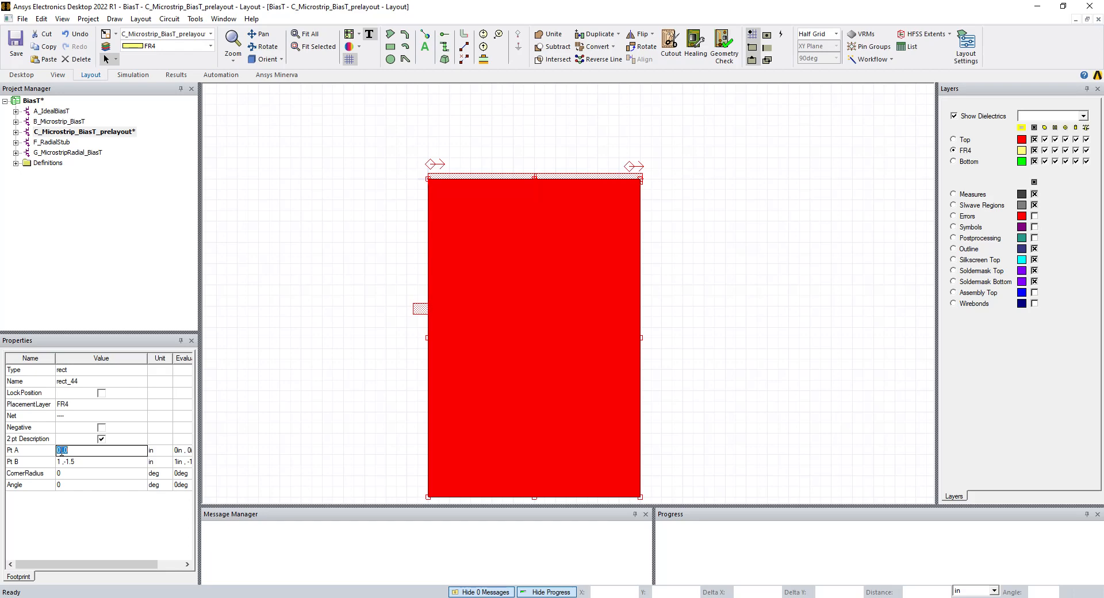
pyautogui.click(74, 449)
pyautogui.press('BackSpace')
pyautogui.write('Wco')
pyautogui.press('Return')
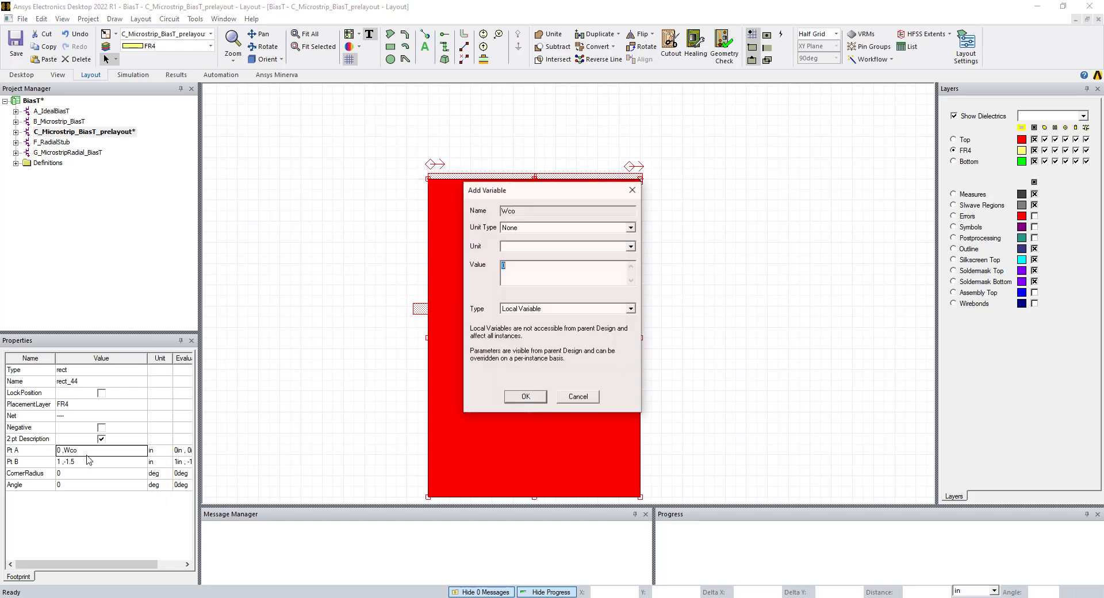
pyautogui.write('225mil')
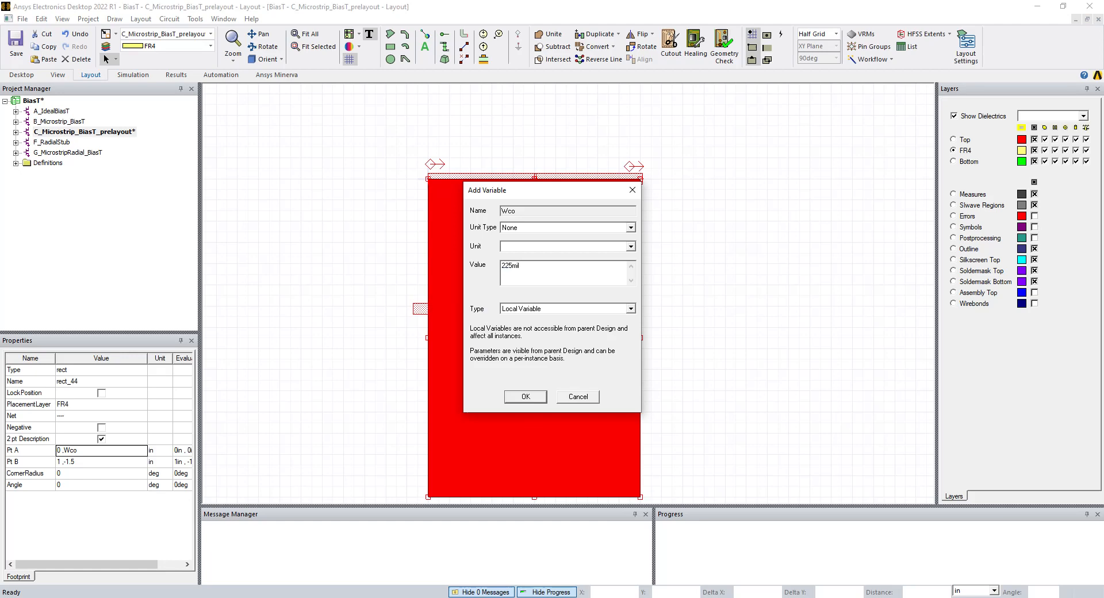
pyautogui.press('Return')
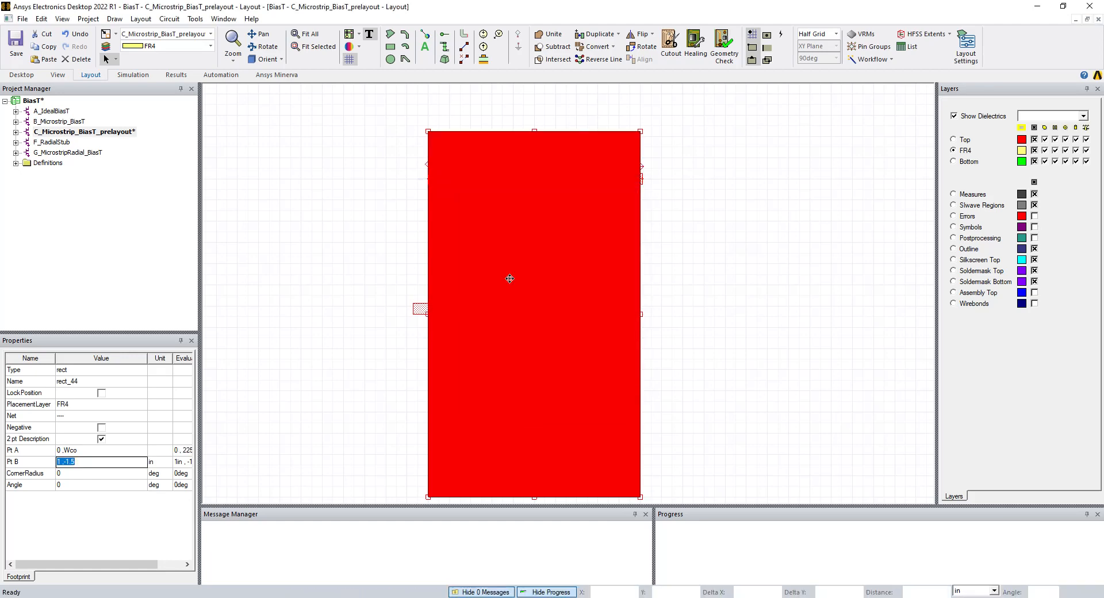
# - Set the FR4 rectangle's second corner to Wpcb,-(Lpcb-Wco)
pyautogui.click(97, 465)
pyautogui.press('BackSpace')
pyautogui.press('BackSpace')
pyautogui.press('BackSpace')
pyautogui.press('BackSpace')
pyautogui.press('BackSpace')
pyautogui.write('Wpc')
pyautogui.write('Lpcb-Wco)')
pyautogui.press('Return')
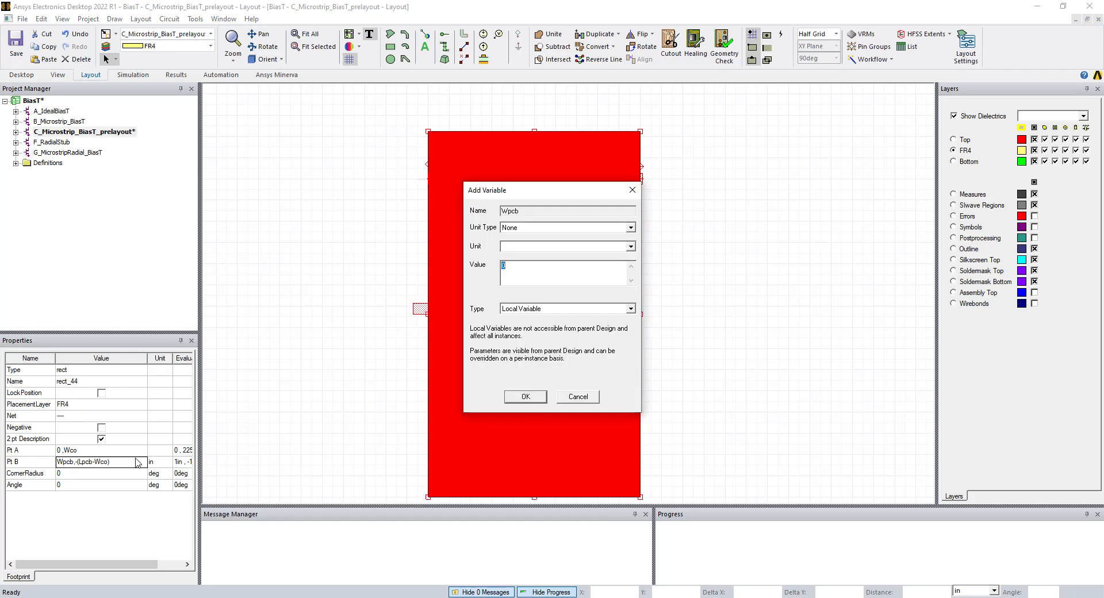
# - Define the local variables Wpcb as 1in and Lpcb as 1.5in
pyautogui.click(525, 271)
pyautogui.press('BackSpace')
pyautogui.write('1in')
pyautogui.press('Return')
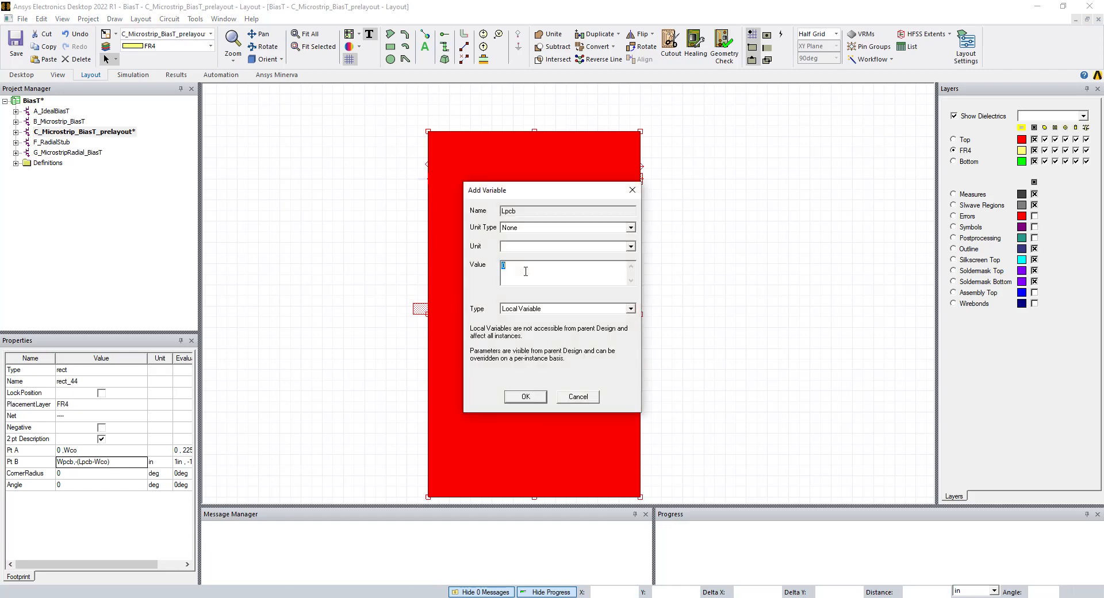
pyautogui.write('1.5in')
pyautogui.press('Return')
pyautogui.click(387, 298)
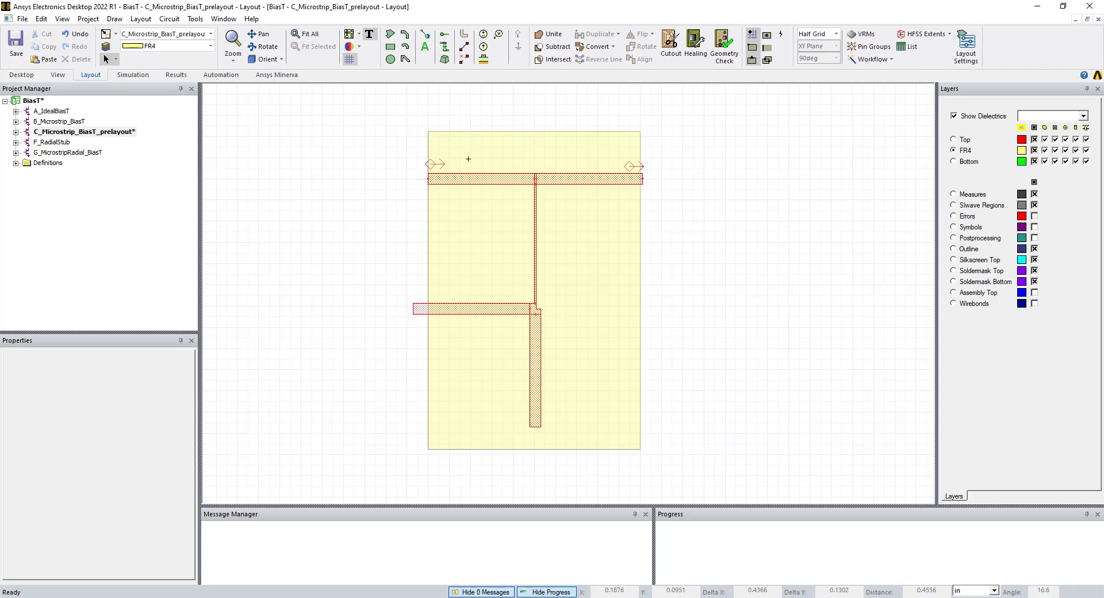
pyautogui.click(398, 161)
pyautogui.click(436, 182)
pyautogui.click(696, 177)
pyautogui.click(362, 269)
pyautogui.click(58, 76)
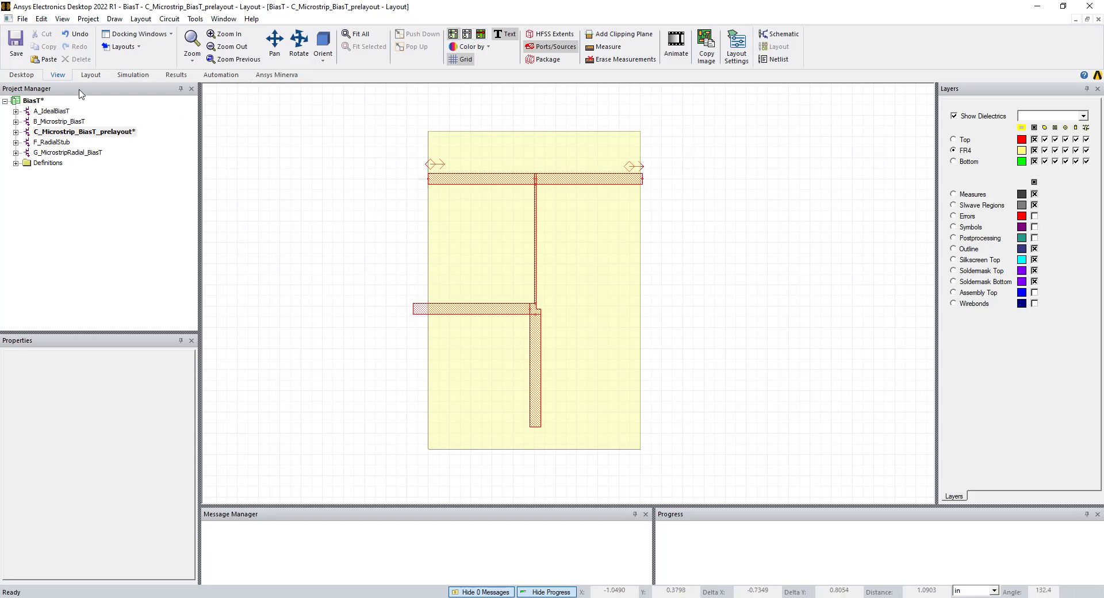
# - In the prelayout design's schematic variables, set Pport1 to (Wpcb-Wstub1)/2
pyautogui.click(777, 34)
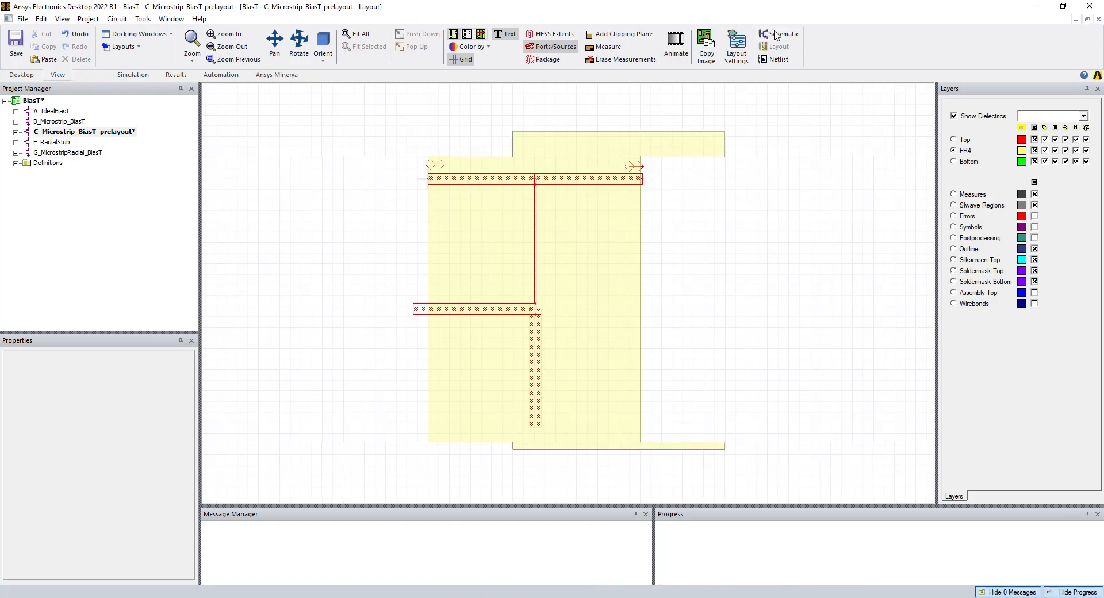
pyautogui.click(95, 133)
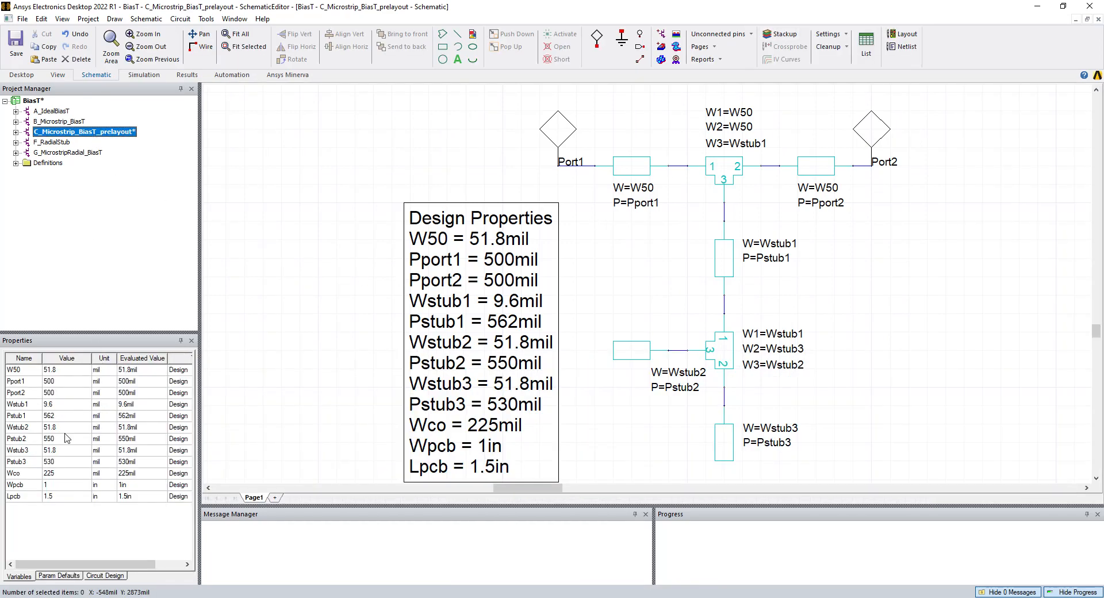
pyautogui.click(58, 381)
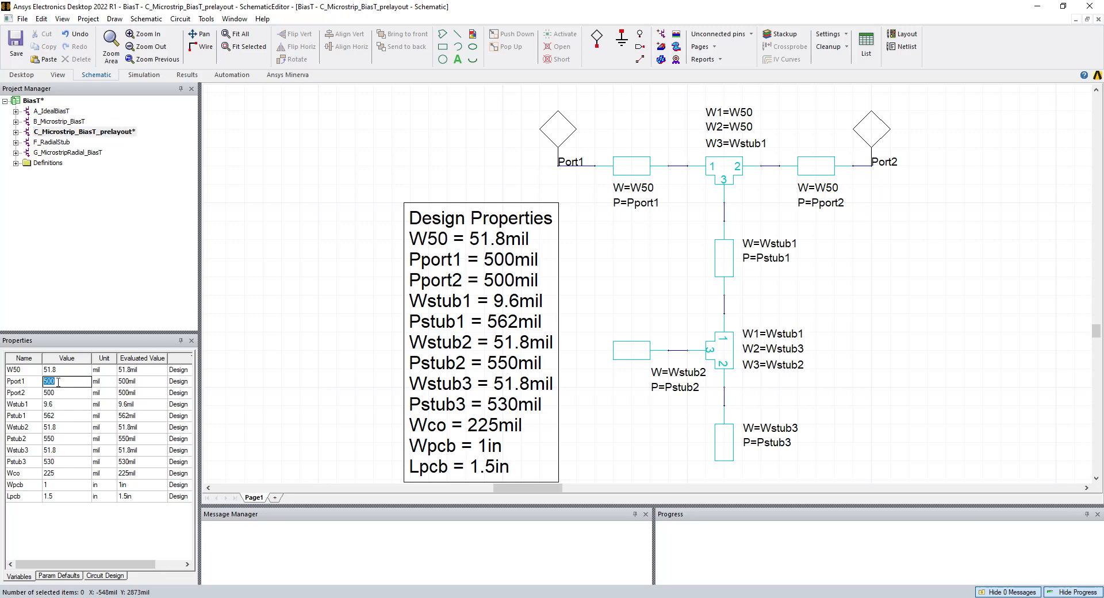
pyautogui.write('(Wpcb')
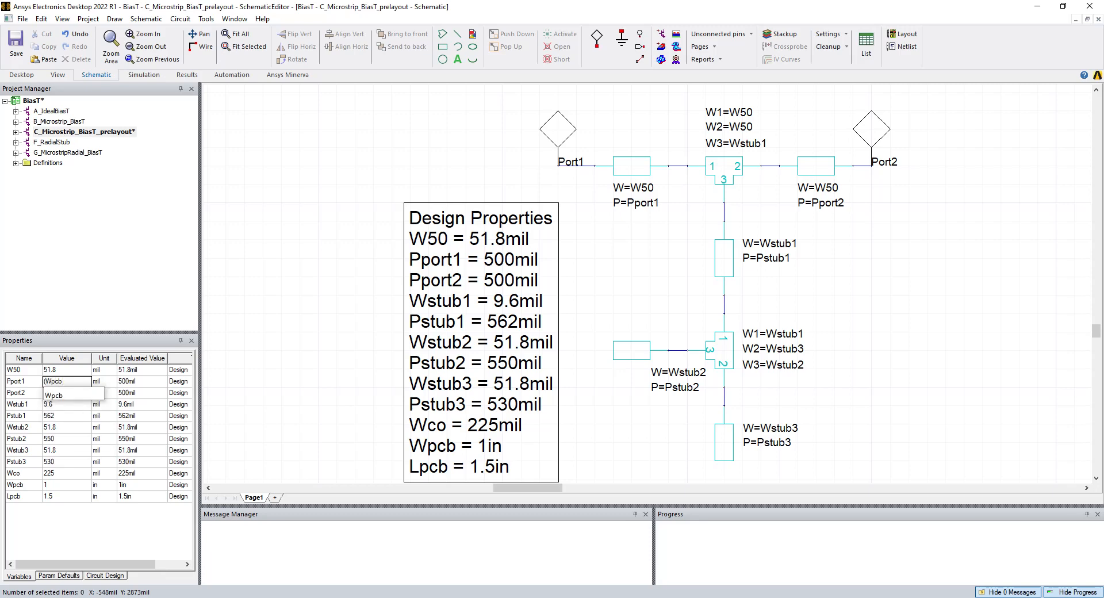
pyautogui.write('-')
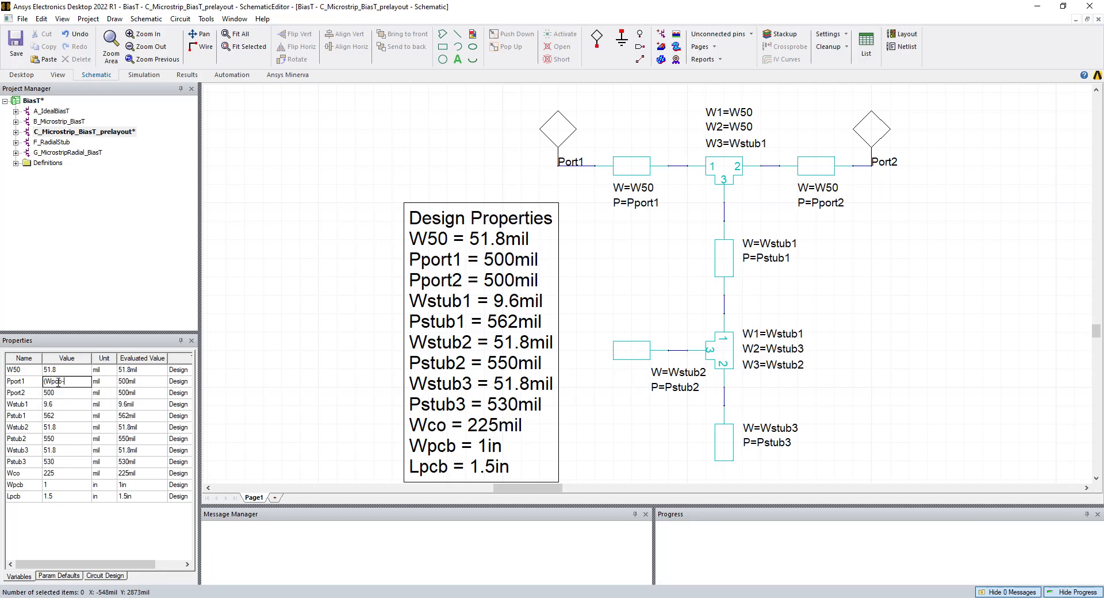
pyautogui.write('Wstu')
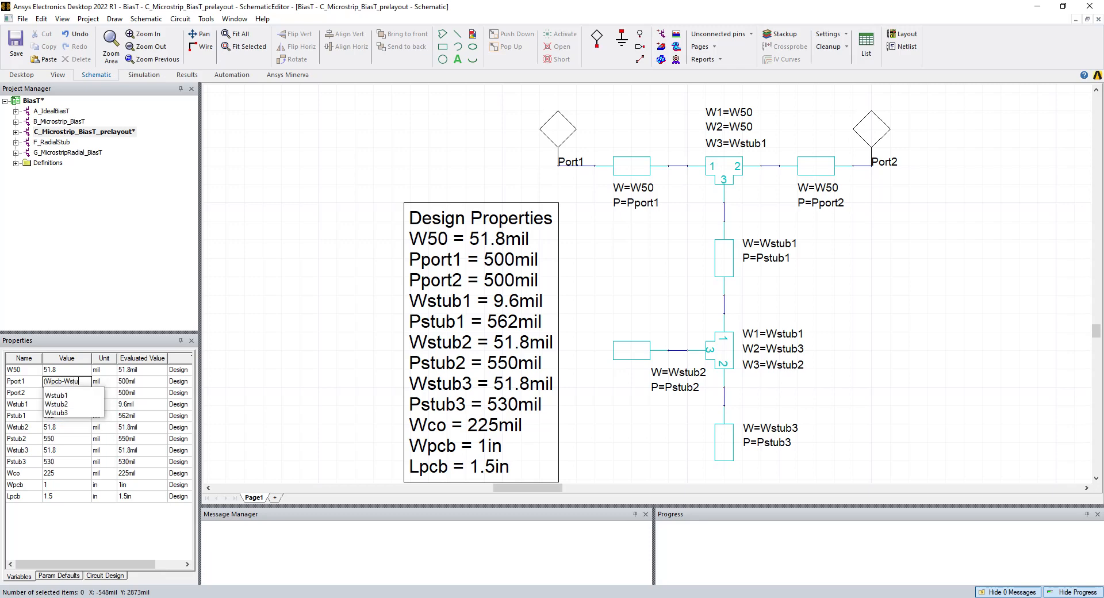
pyautogui.write('b1')
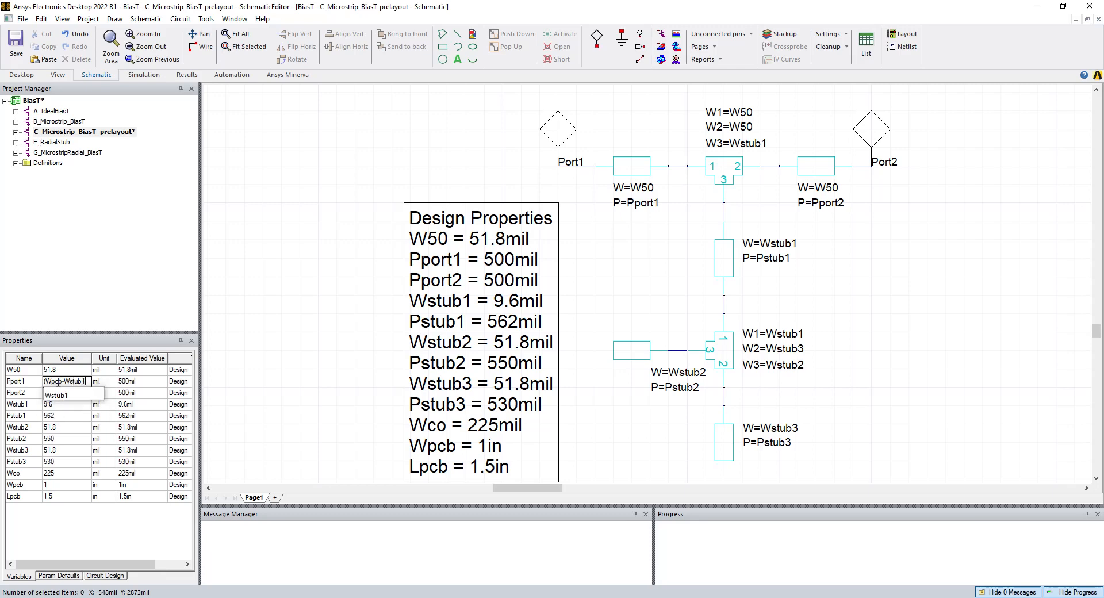
pyautogui.write(')')
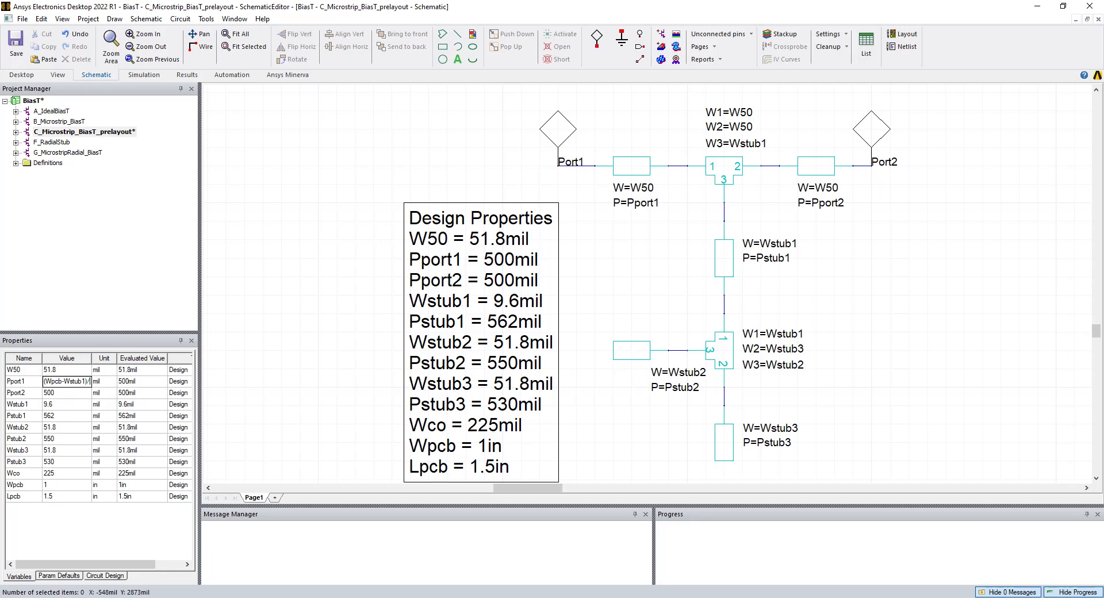
pyautogui.write('/2')
pyautogui.press('Return')
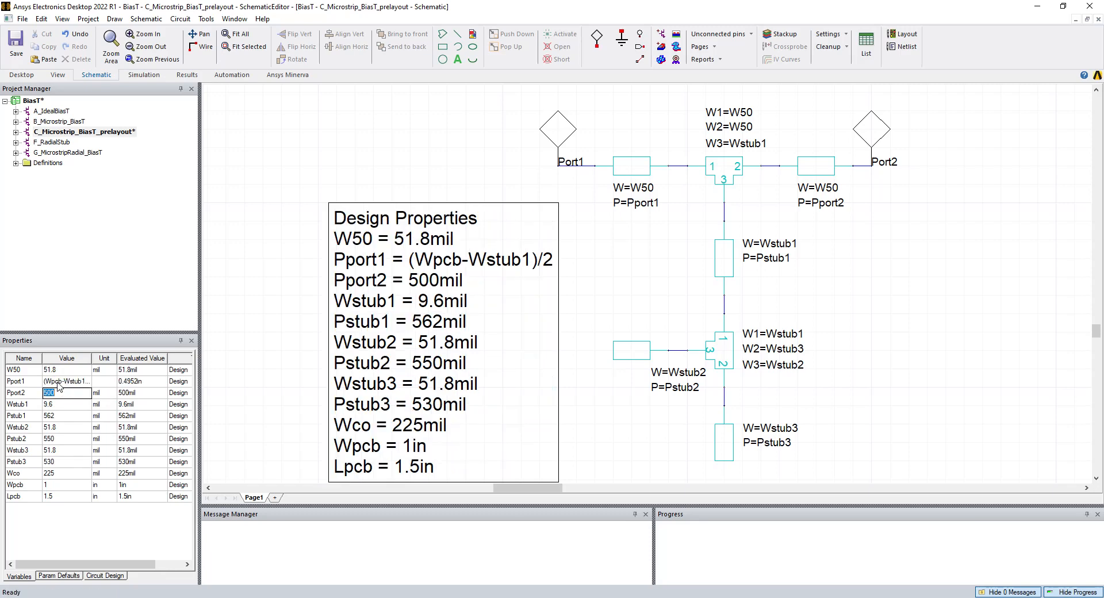
# - Set the design variable Pport2 to (Wpcb-Wstub1)/2 and widen the value column to show the full expressions
pyautogui.write('(Wp')
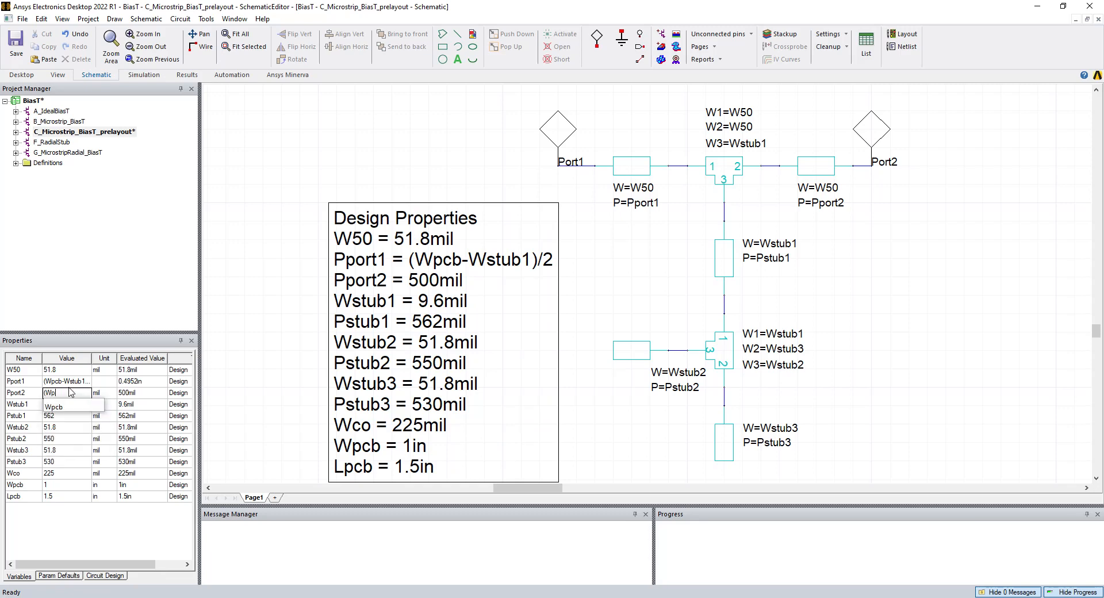
pyautogui.write('cb-Wstub1)/2')
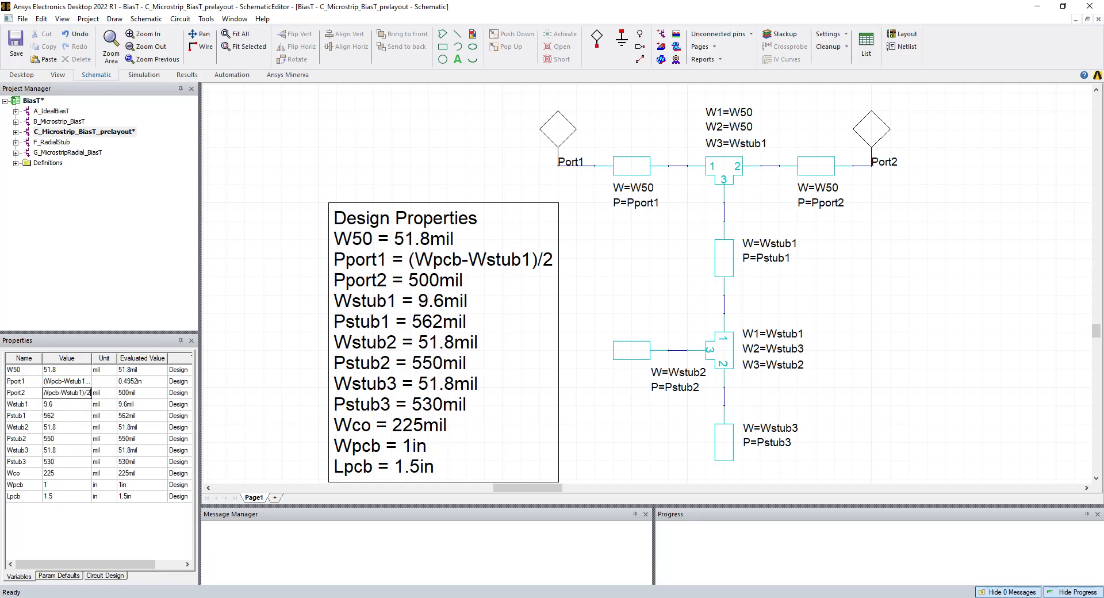
pyautogui.press('Return')
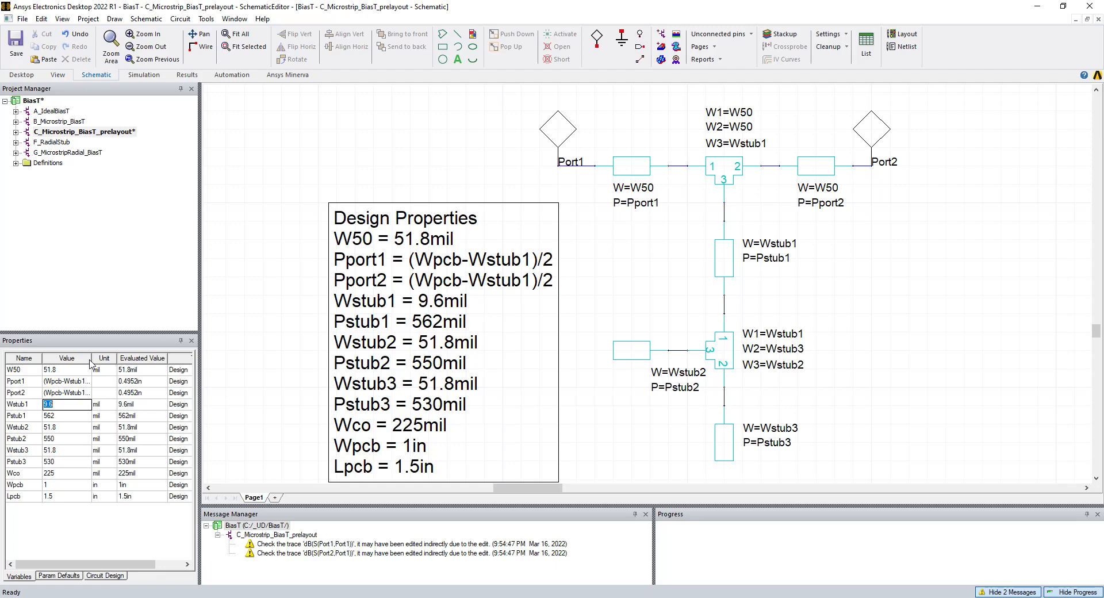
pyautogui.moveTo(92, 358); pyautogui.dragTo(104, 359)
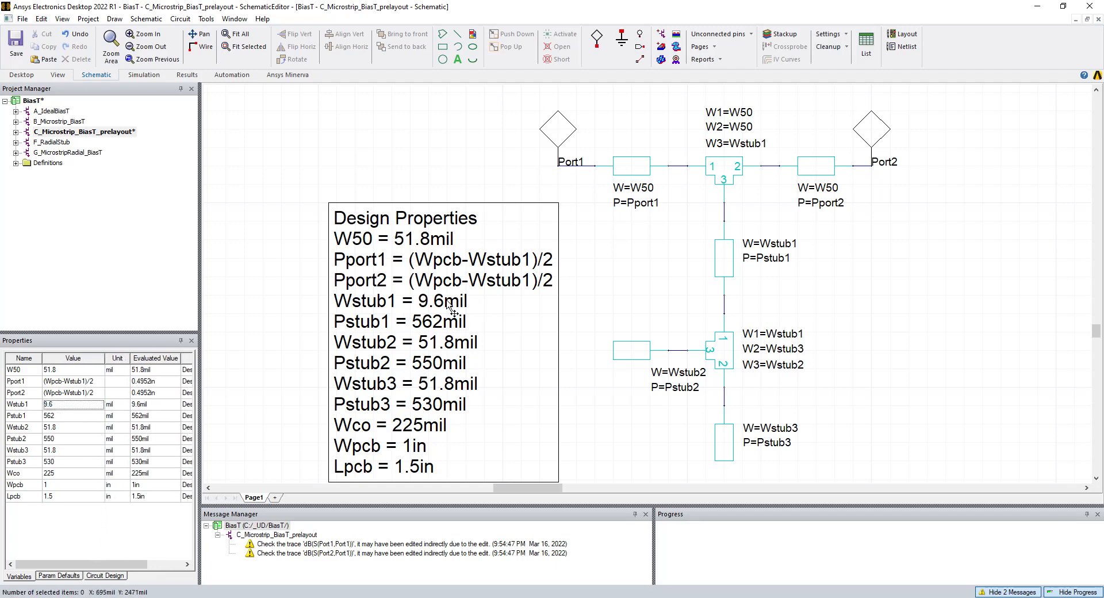
pyautogui.click(305, 253)
# - Examine in the layout how the port lines and stubs fit within the FR4 board outline
pyautogui.click(902, 34)
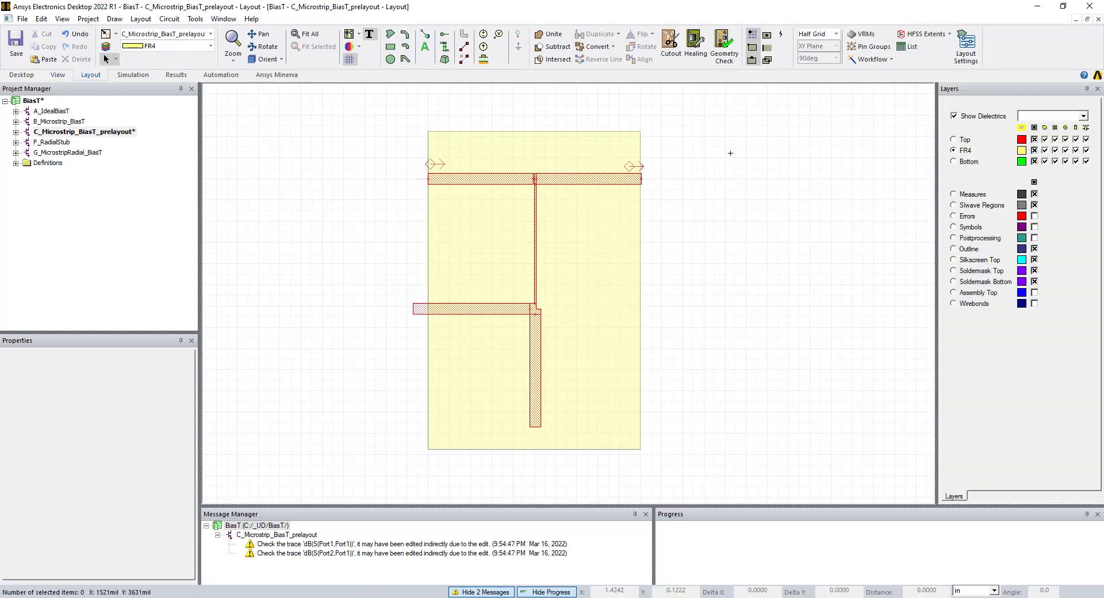
pyautogui.hotkey('ctrl', 'a')
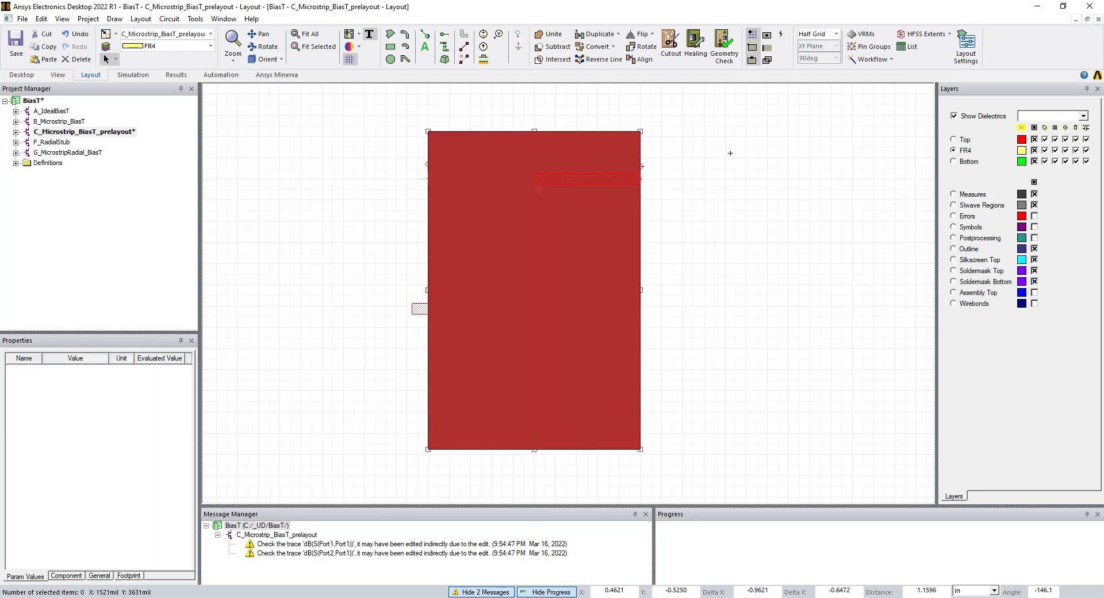
pyautogui.click(727, 164)
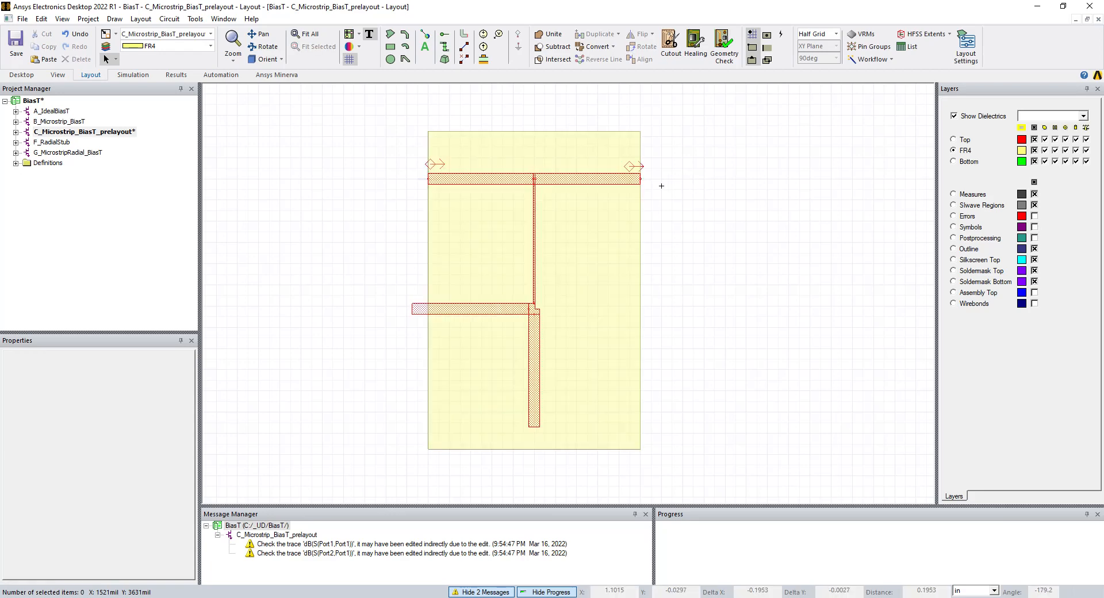
pyautogui.scroll(5, 649, 186)
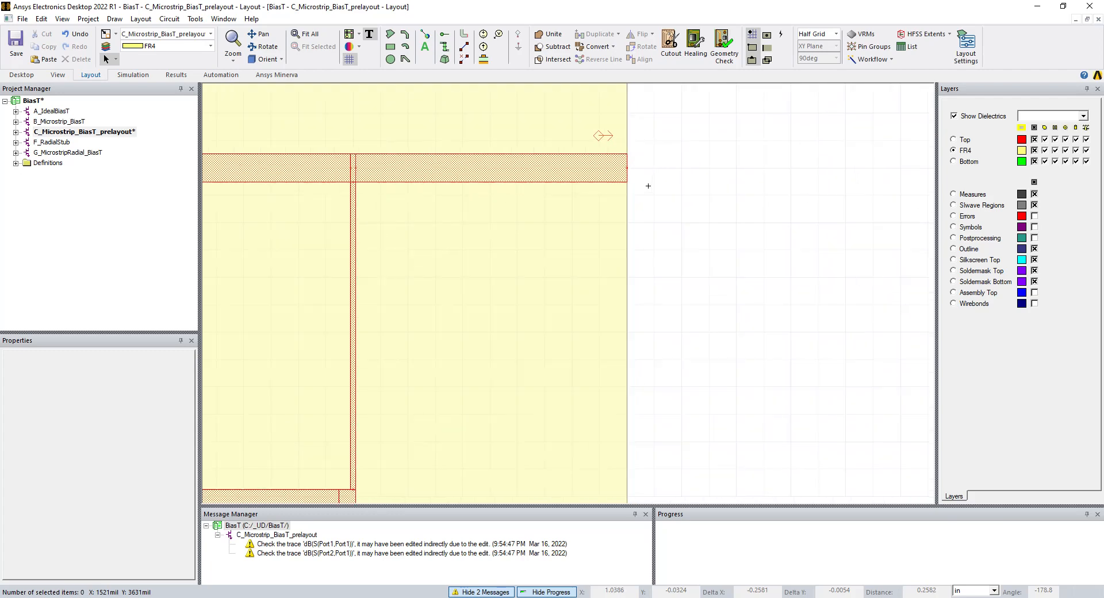
pyautogui.scroll(-3, 622, 165)
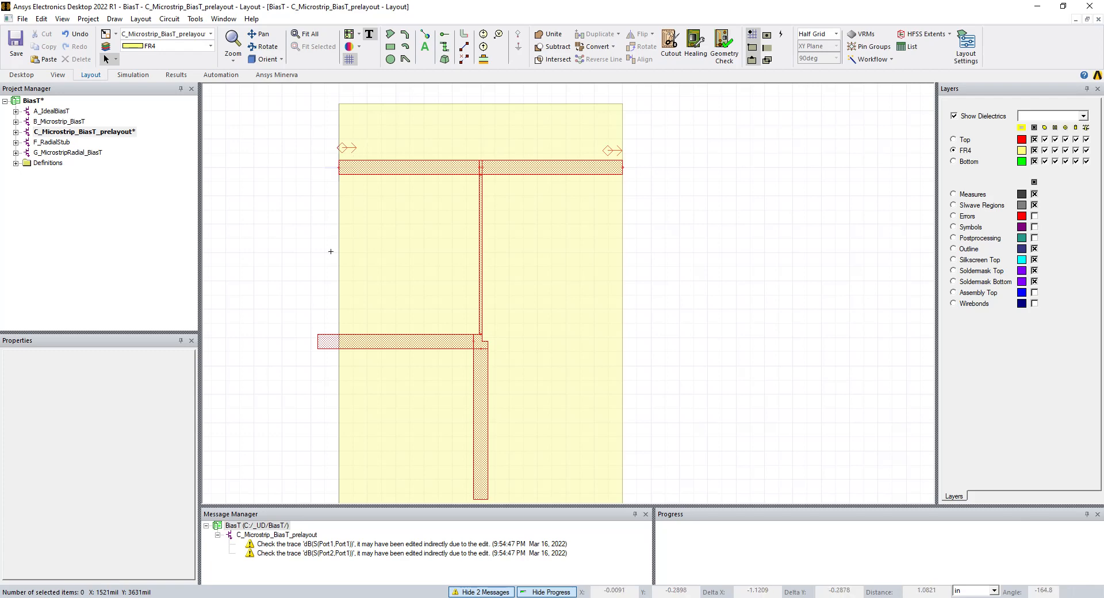
pyautogui.click(727, 201)
pyautogui.scroll(-3, 499, 321)
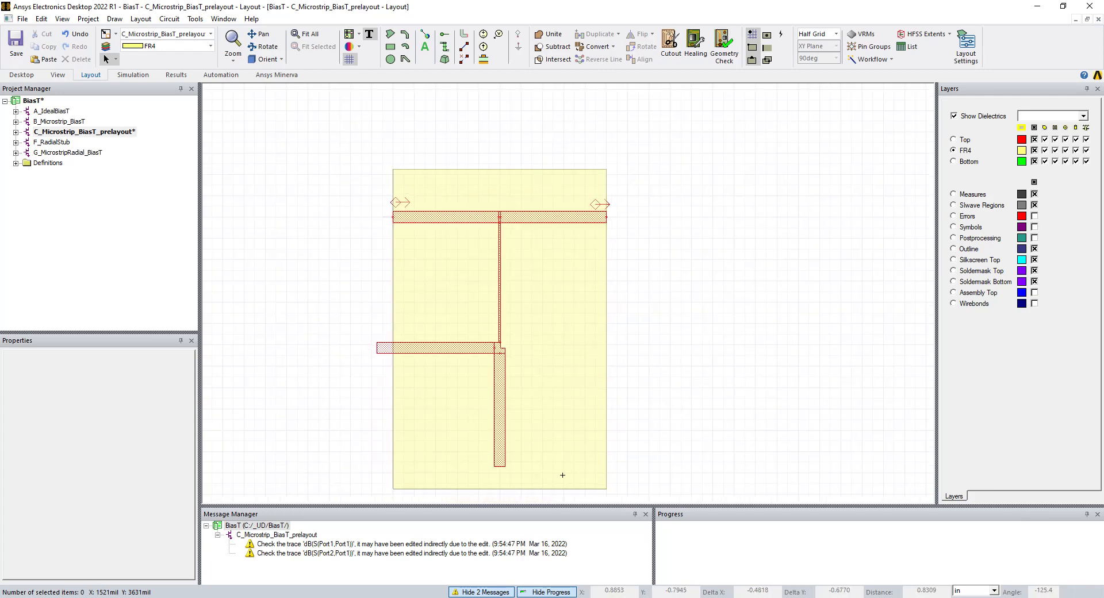
pyautogui.scroll(2, 543, 501)
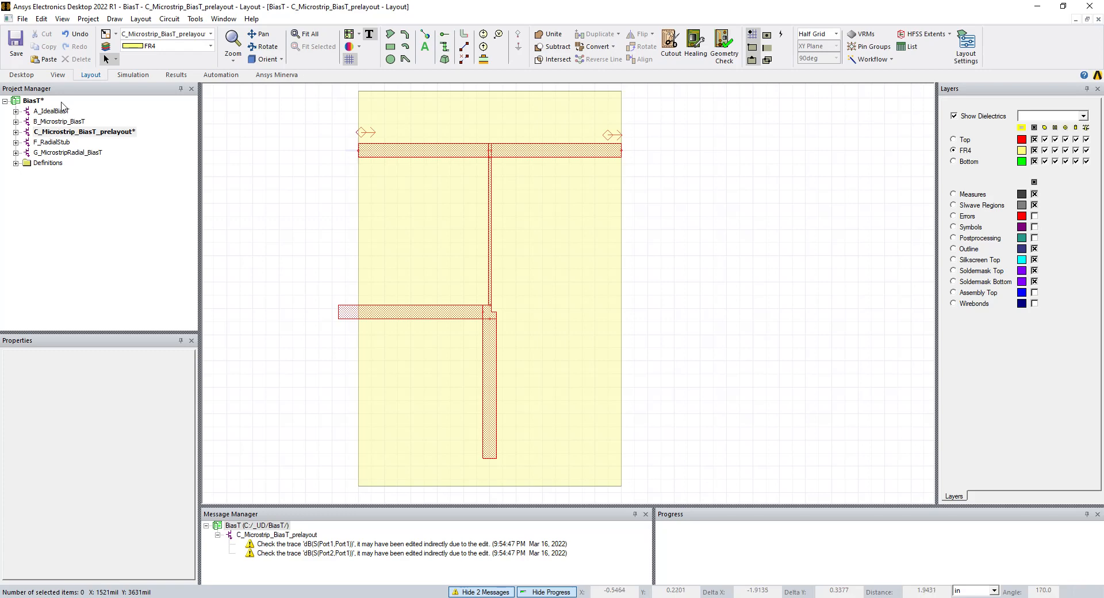
# - Review the Pport1 and Pport2 expressions among the local variables in the prelayout design's properties
pyautogui.click(58, 76)
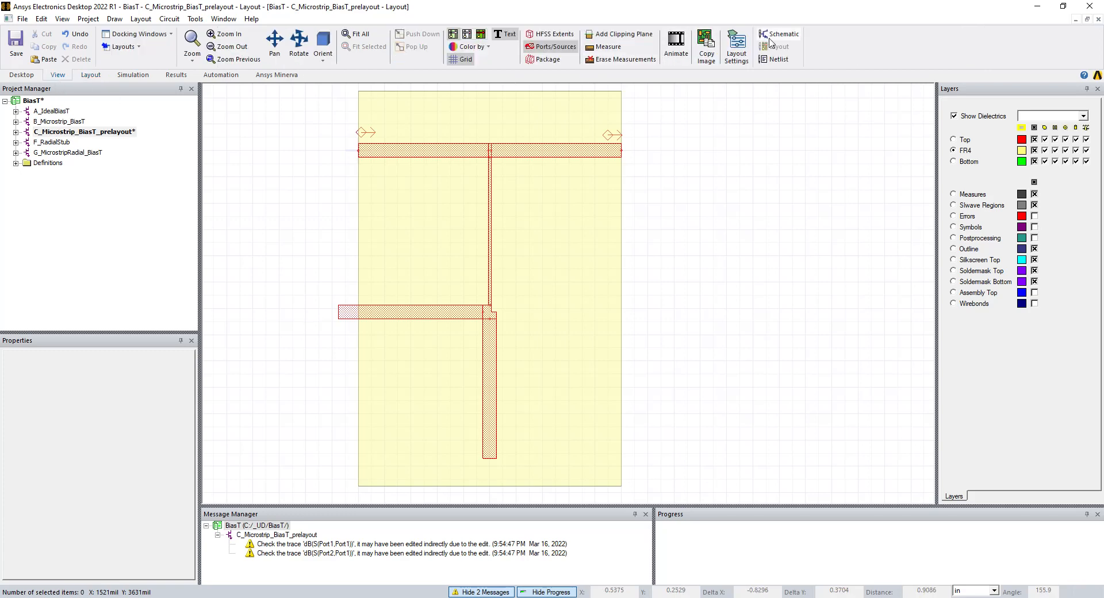
pyautogui.hotkey('ctrl', 'Tab')
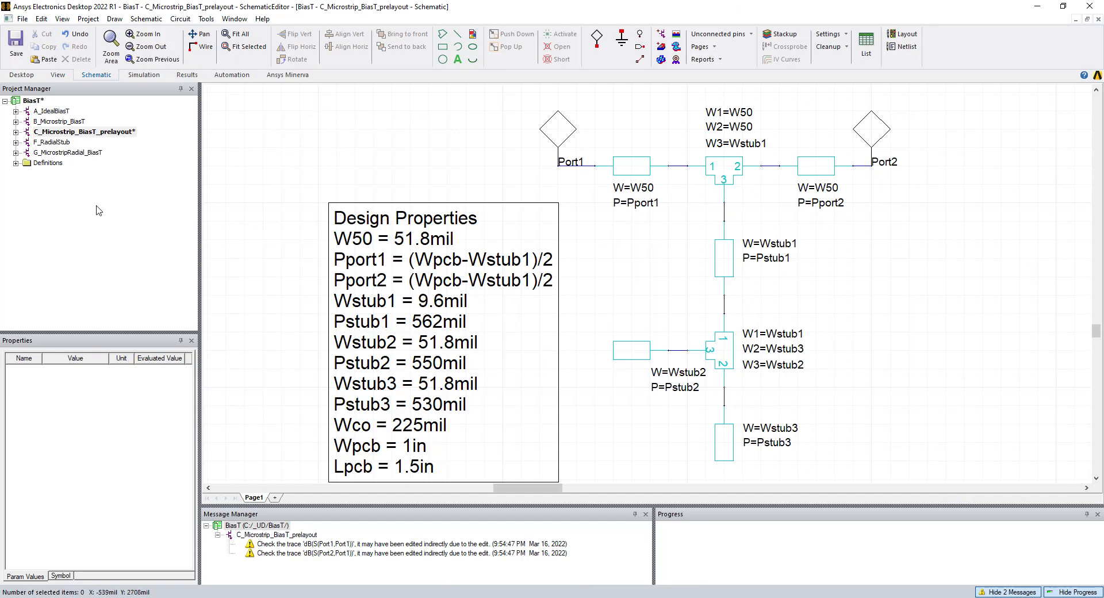
pyautogui.click(15, 132)
pyautogui.click(53, 131)
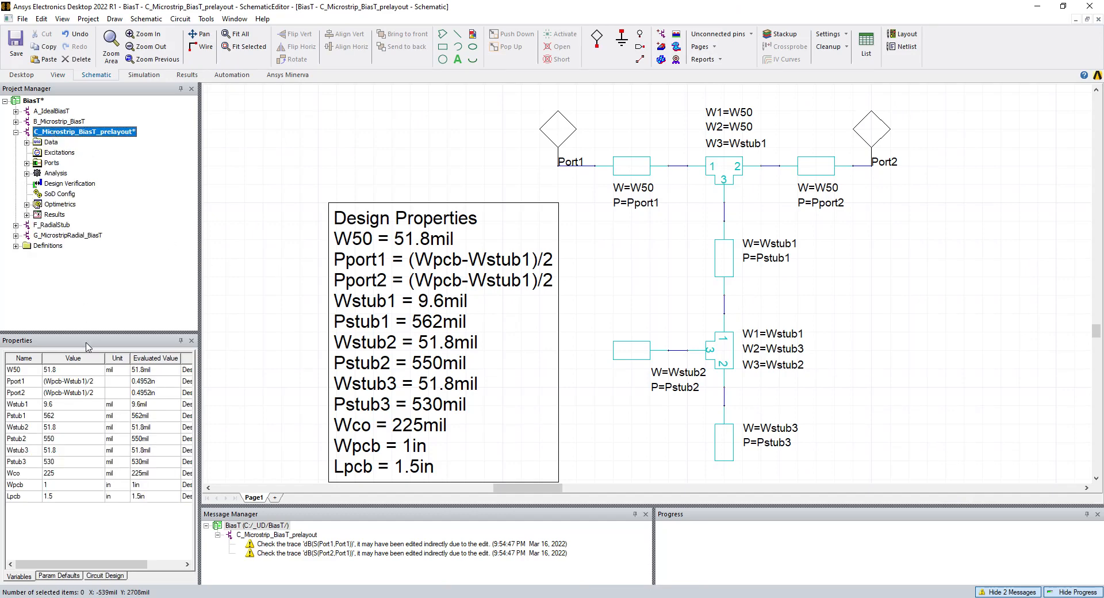
pyautogui.moveTo(105, 357); pyautogui.dragTo(112, 358)
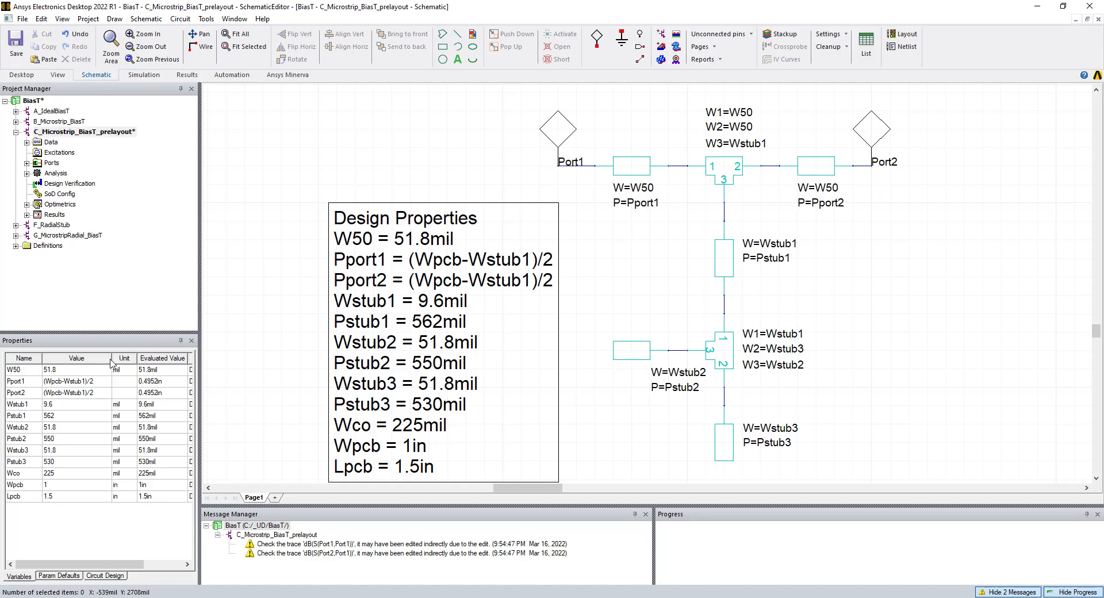
pyautogui.rightClick(89, 133)
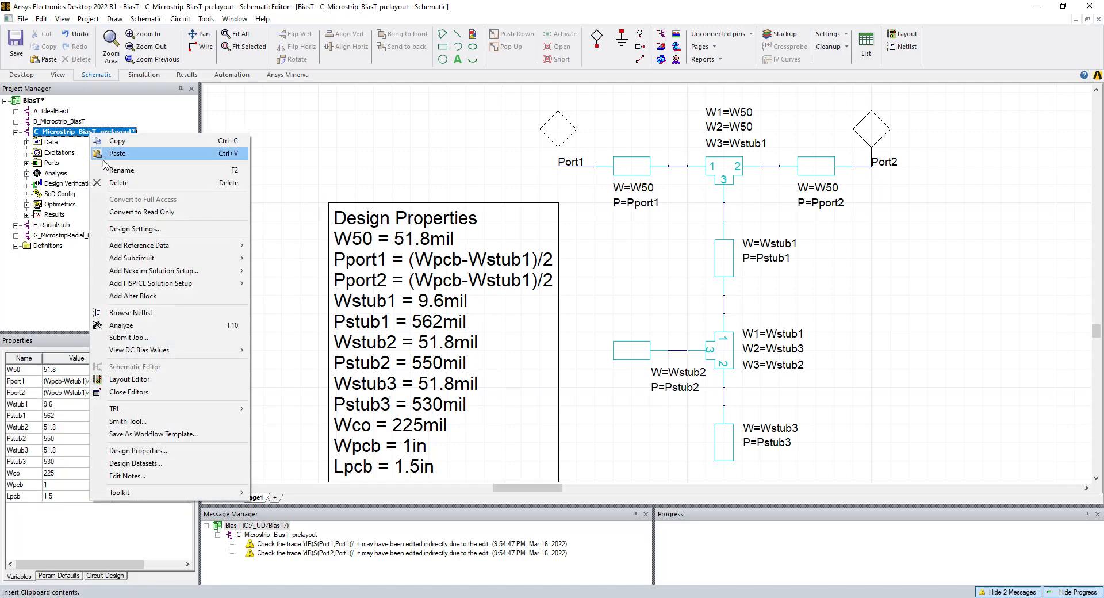
pyautogui.click(138, 451)
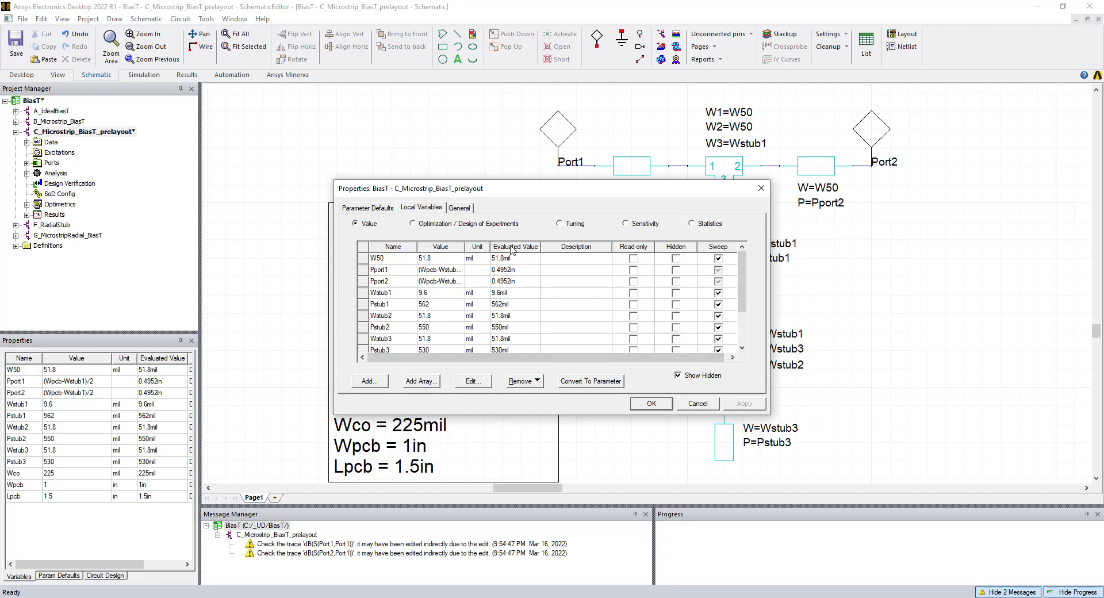
pyautogui.moveTo(465, 247); pyautogui.dragTo(510, 248)
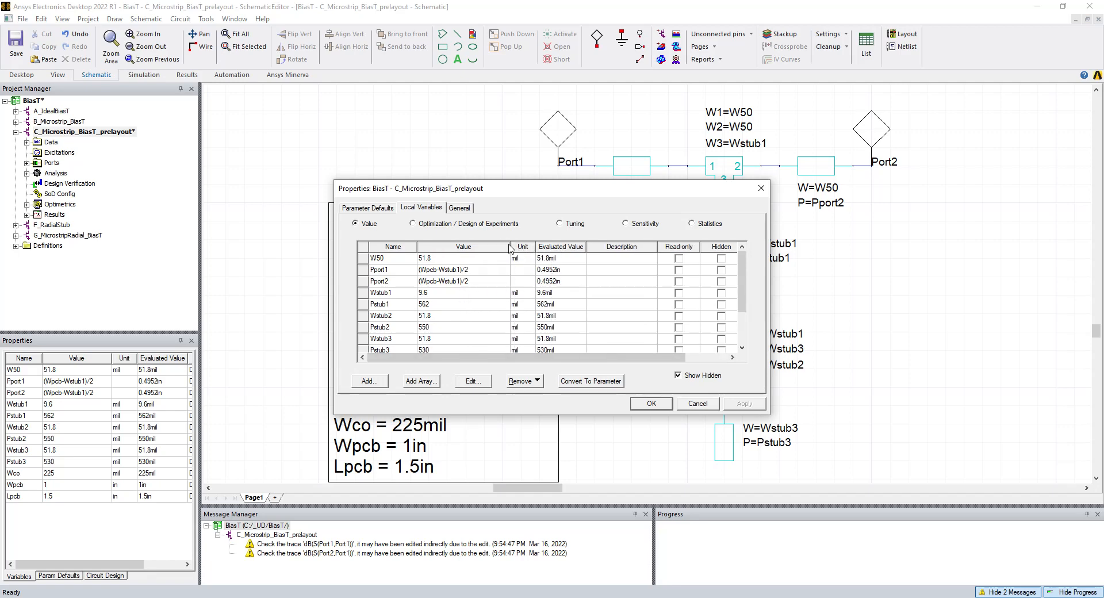
pyautogui.click(478, 269)
pyautogui.click(478, 270)
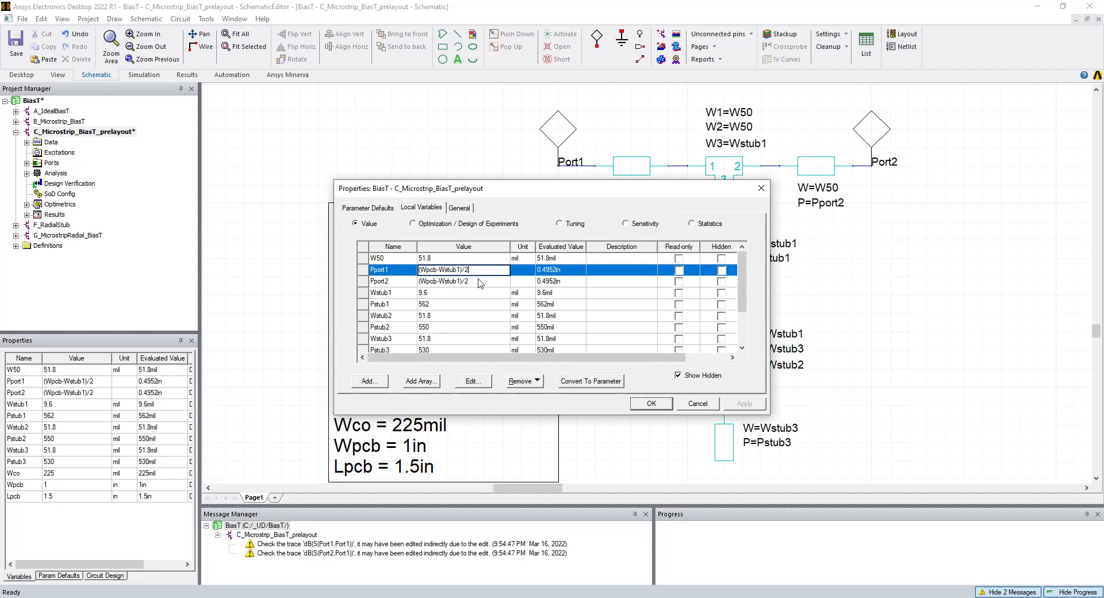
pyautogui.click(696, 402)
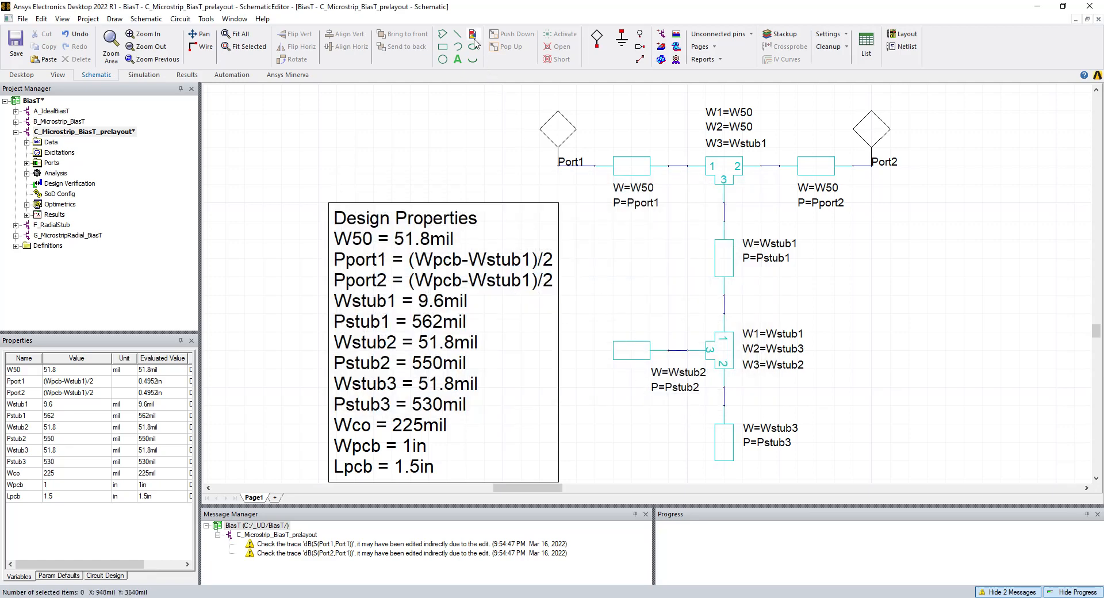
# - In the layout of the prelayout design, unlock the position of the Port1 microstrip line
pyautogui.click(58, 75)
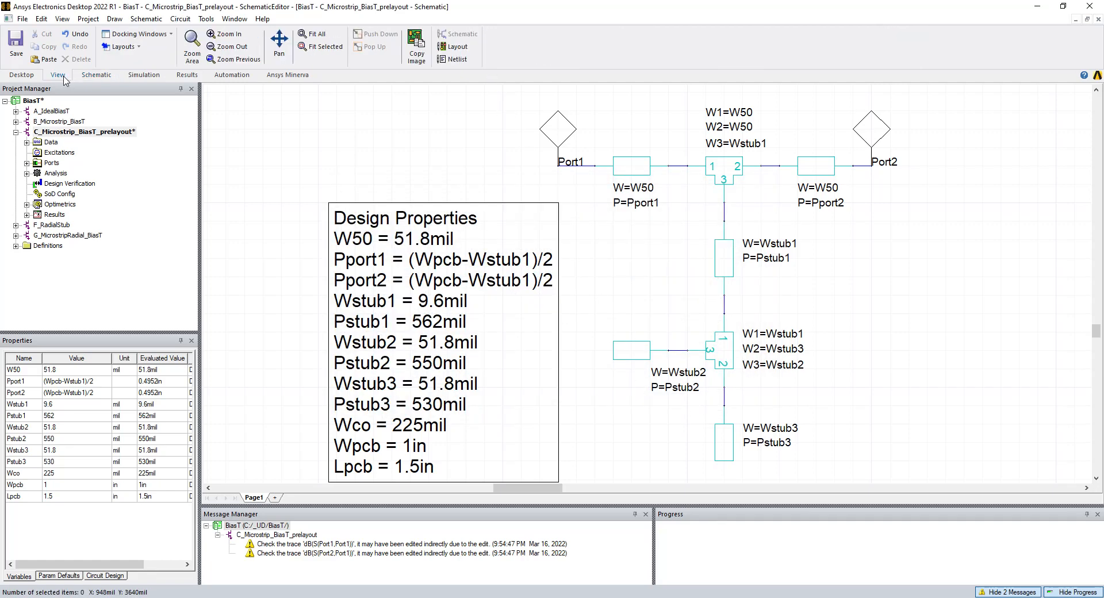
pyautogui.click(442, 50)
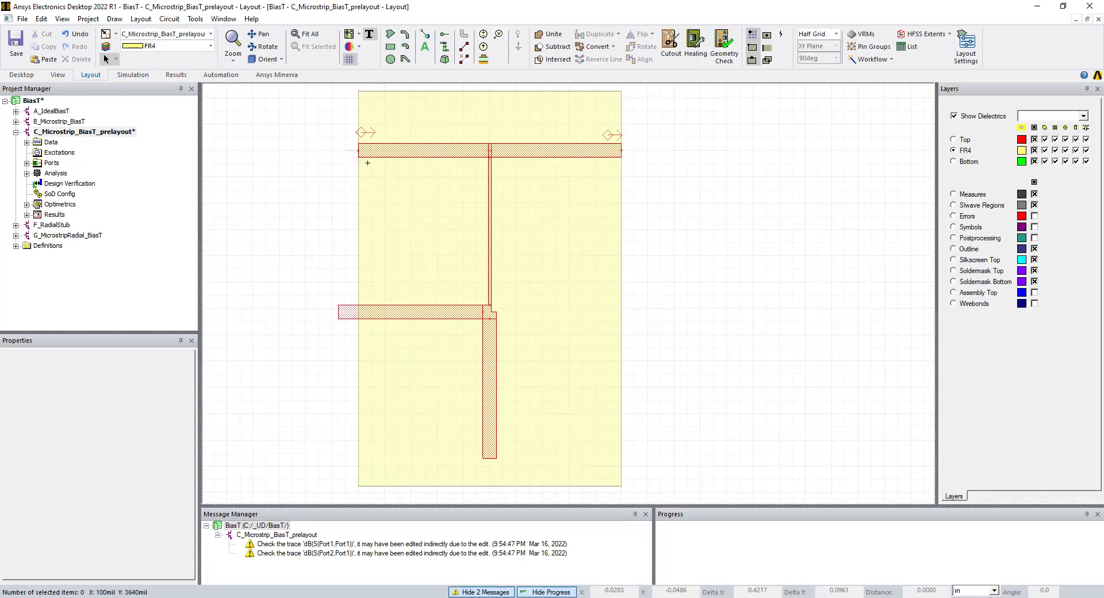
pyautogui.click(391, 154)
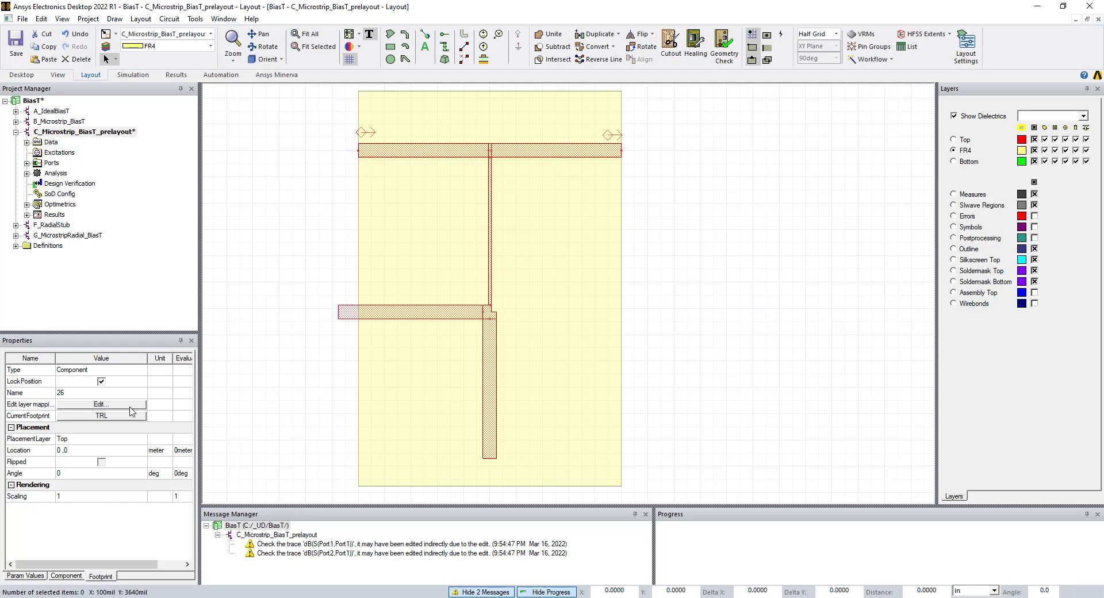
pyautogui.click(79, 453)
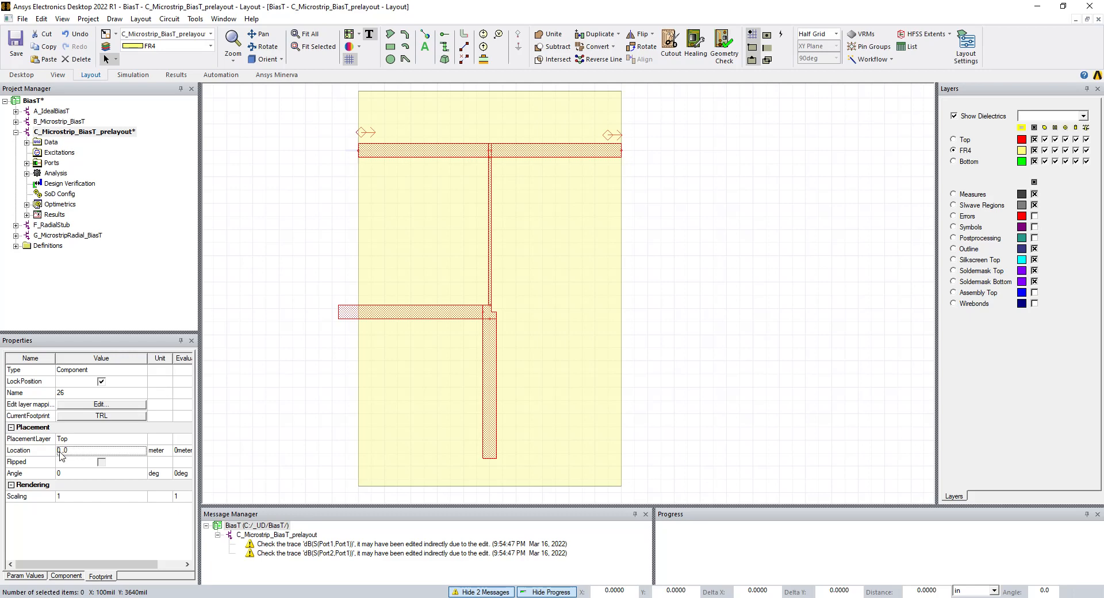
pyautogui.click(102, 382)
# - Set the Port1 line's location to Wto,0 and define Wto as a local variable of 10 mil
pyautogui.click(61, 451)
pyautogui.doubleClick(60, 450)
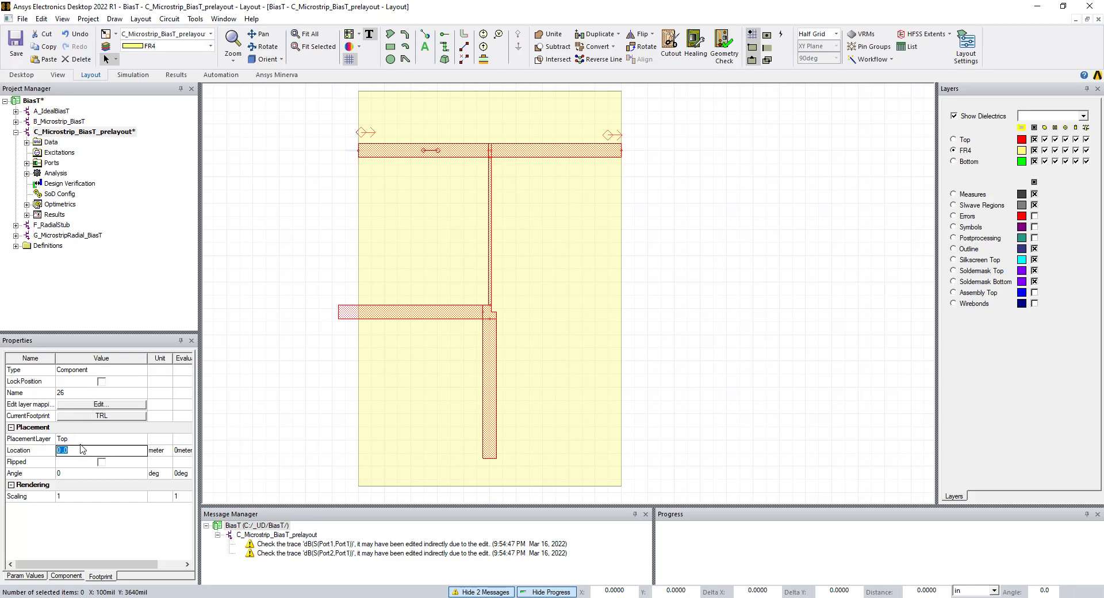
pyautogui.write('0')
pyautogui.write('Wt')
pyautogui.press('Return')
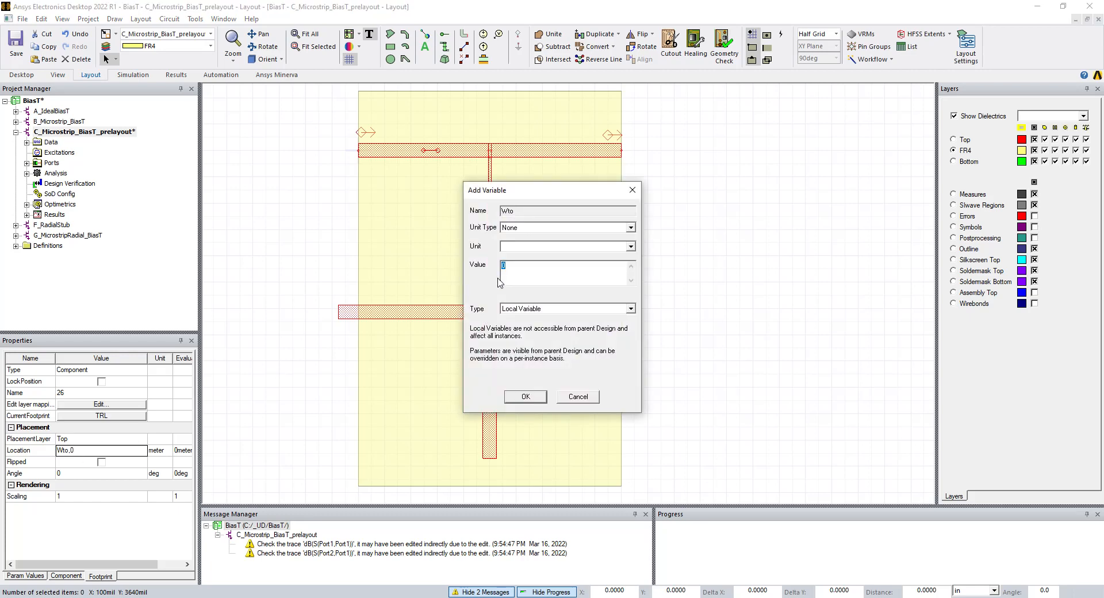
pyautogui.write('10mi')
pyautogui.press('Return')
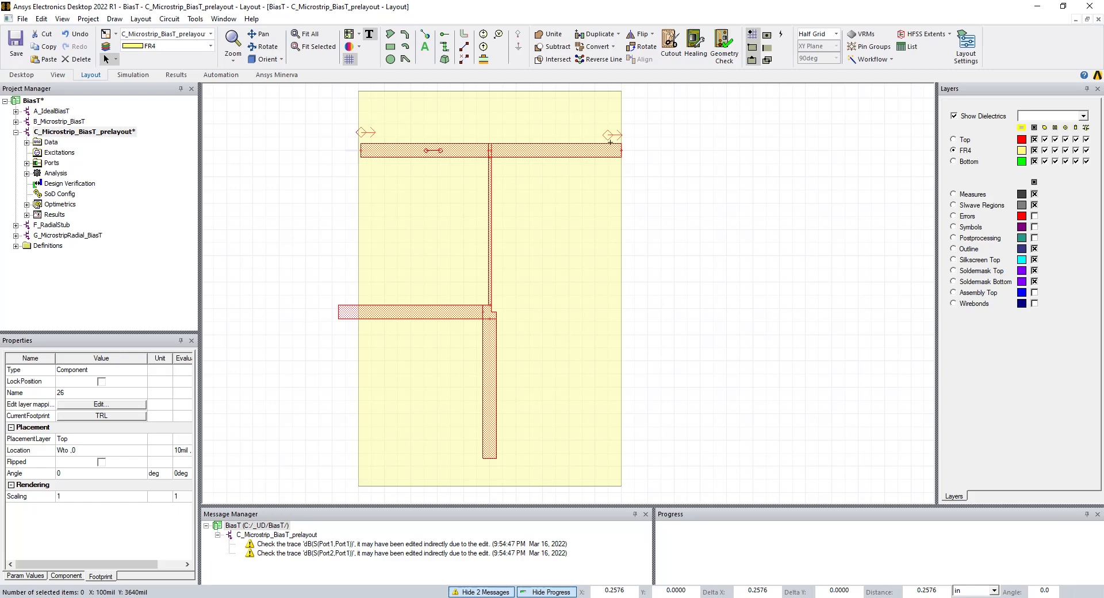
# - Try to realign all the layout components with the offset Port1 line while its position is unlocked
pyautogui.click(694, 167)
pyautogui.click(480, 288)
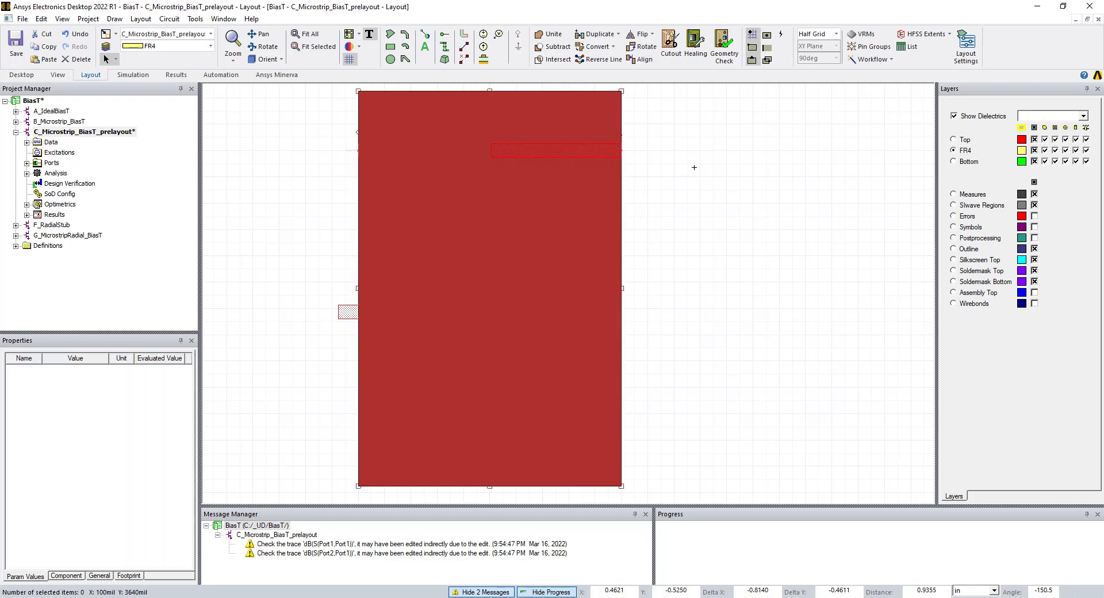
pyautogui.click(694, 168)
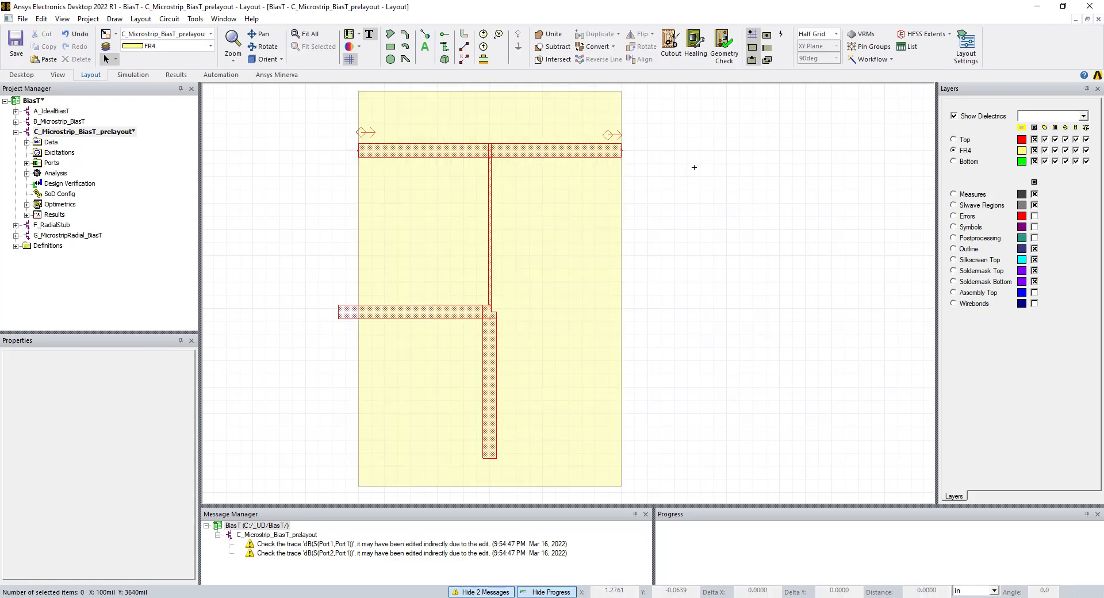
# - Set the Port1 line's location to Wto,0 again and lock its position
pyautogui.click(370, 154)
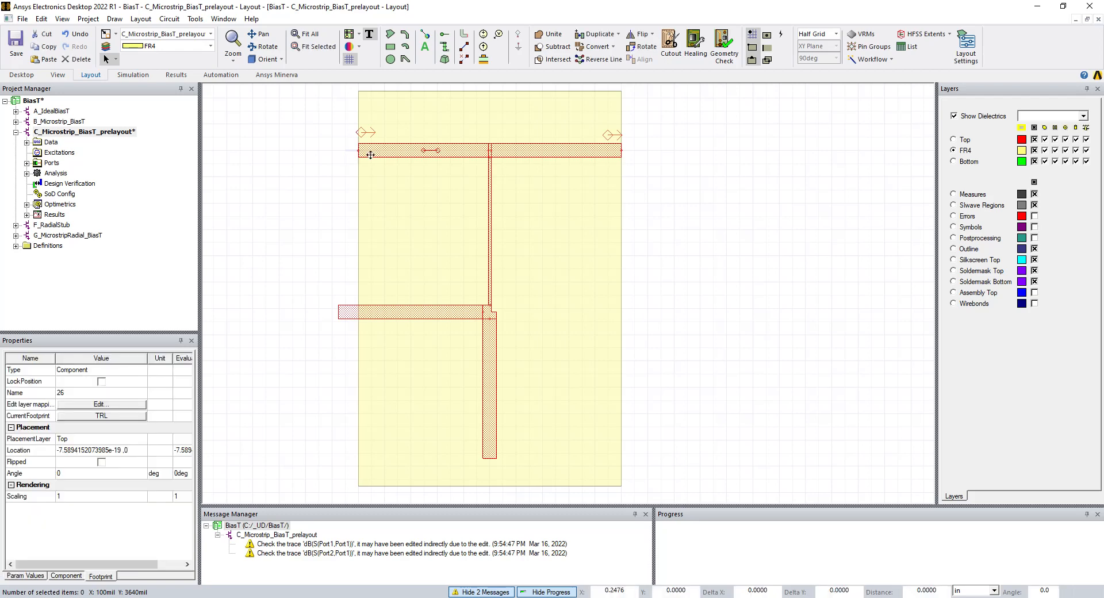
pyautogui.click(128, 450)
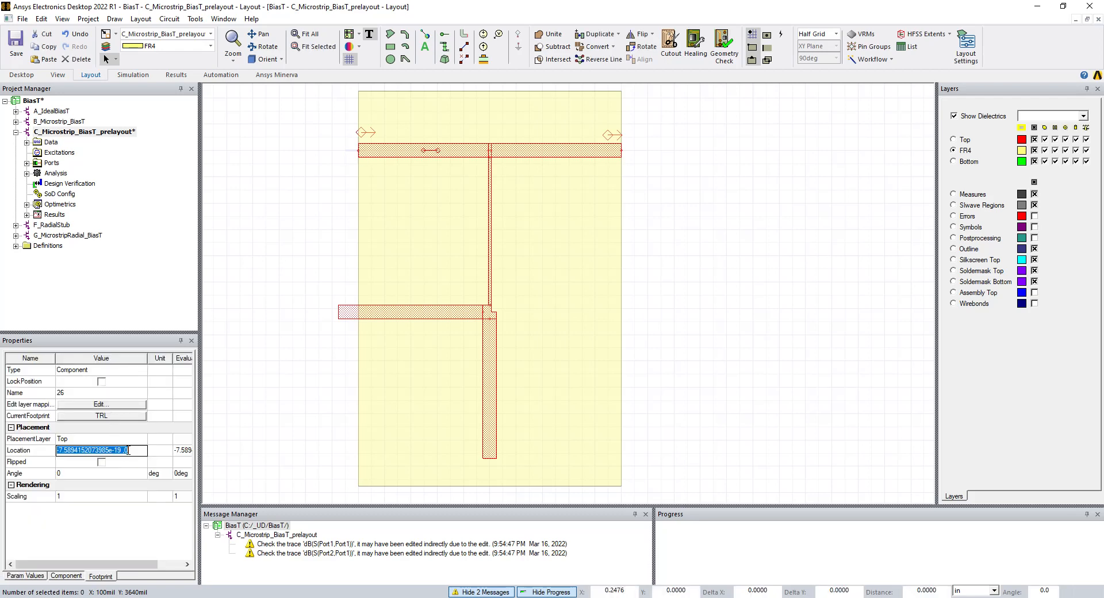
pyautogui.write('Wto ,0')
pyautogui.press('Return')
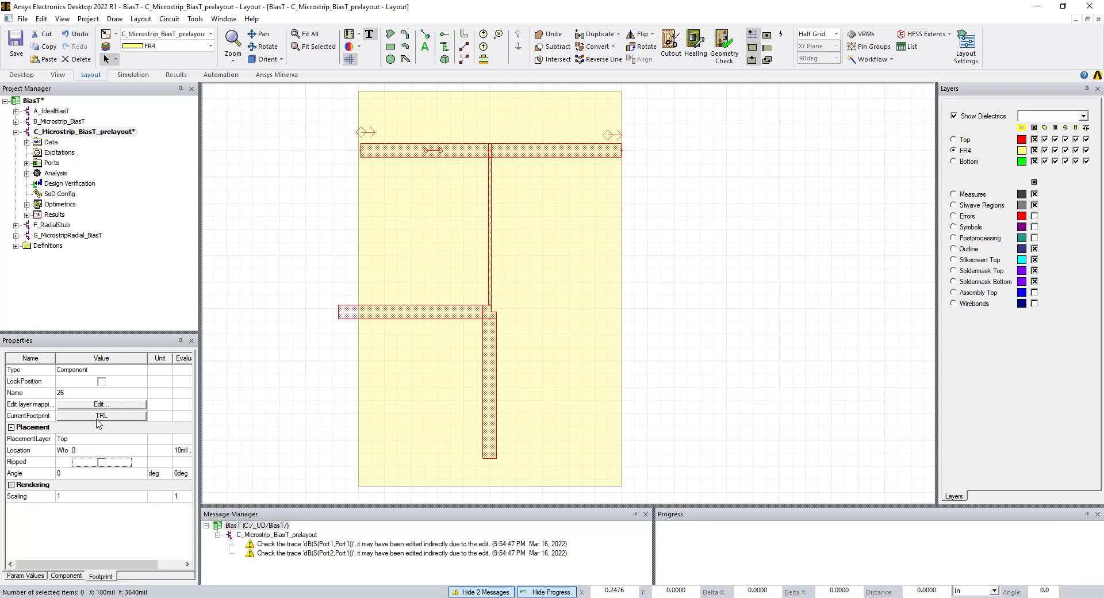
pyautogui.click(101, 381)
# - Realign all the layout components to the locked Port1 line
pyautogui.click(229, 350)
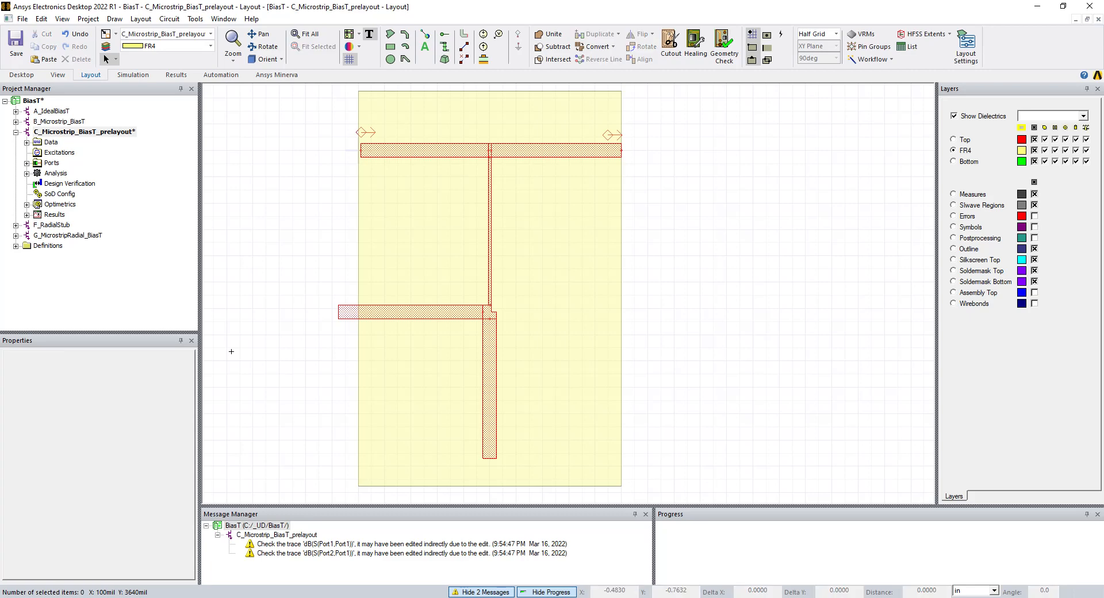
pyautogui.hotkey('ctrl', 'a')
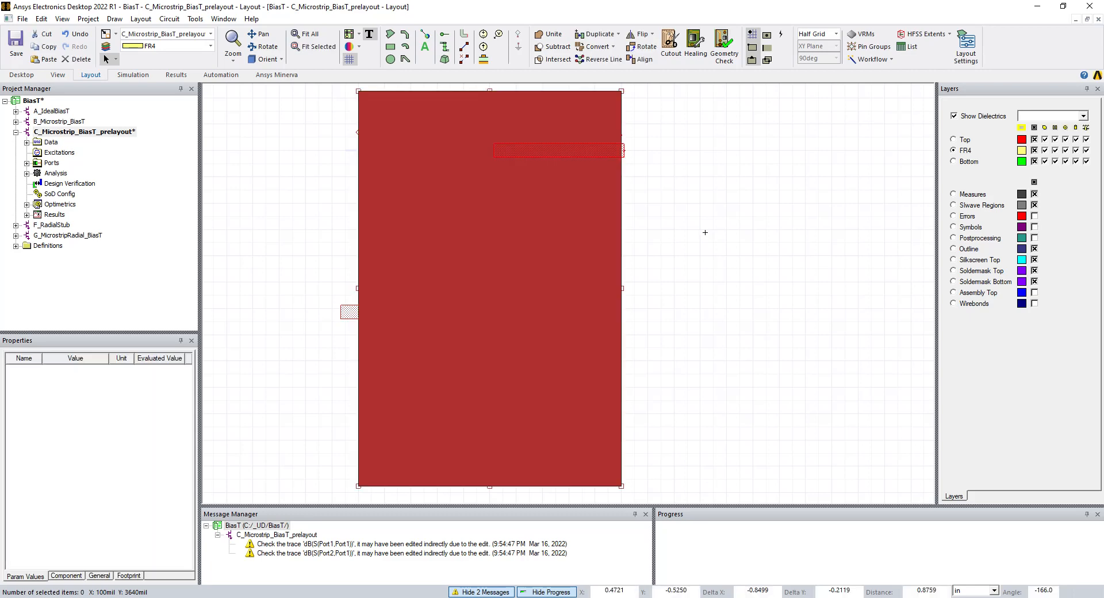
pyautogui.click(705, 233)
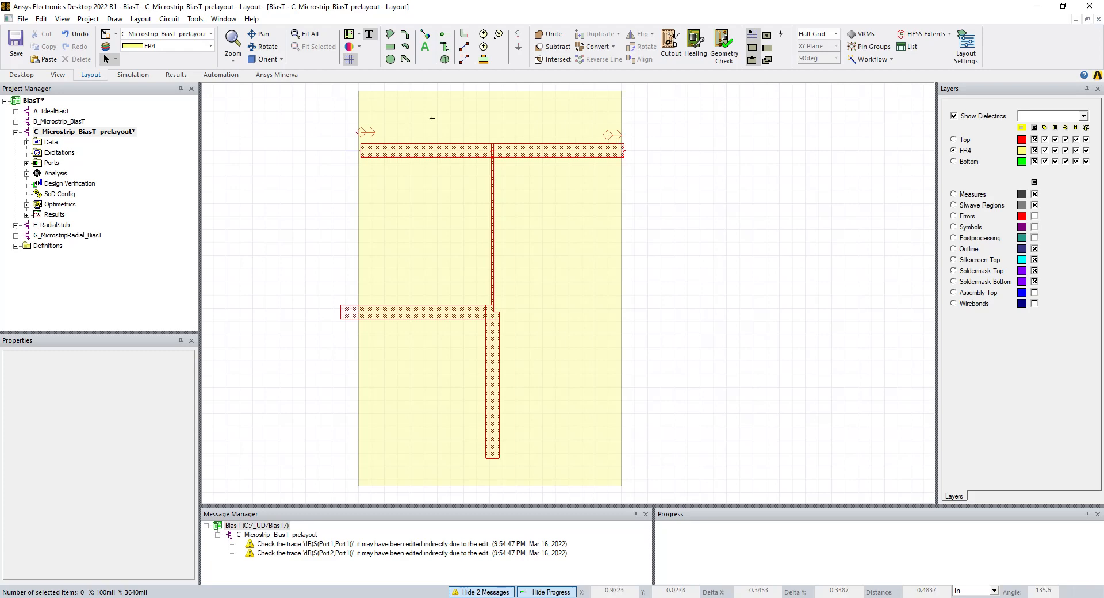
# - Return to the schematic, open the prelayout design's properties and widen the value column of the local variables
pyautogui.click(57, 75)
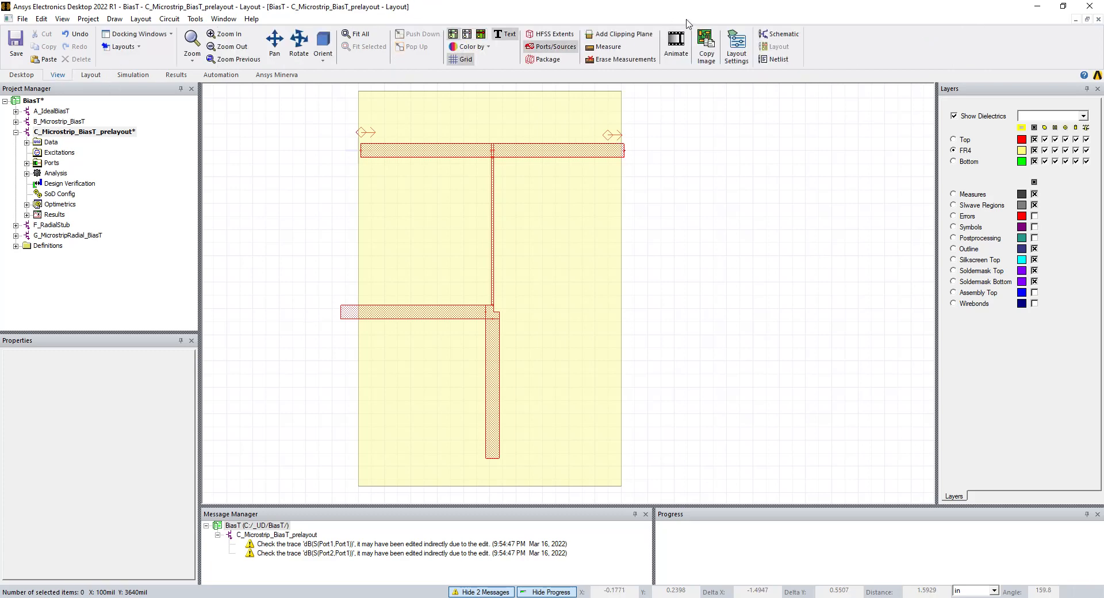
pyautogui.click(773, 34)
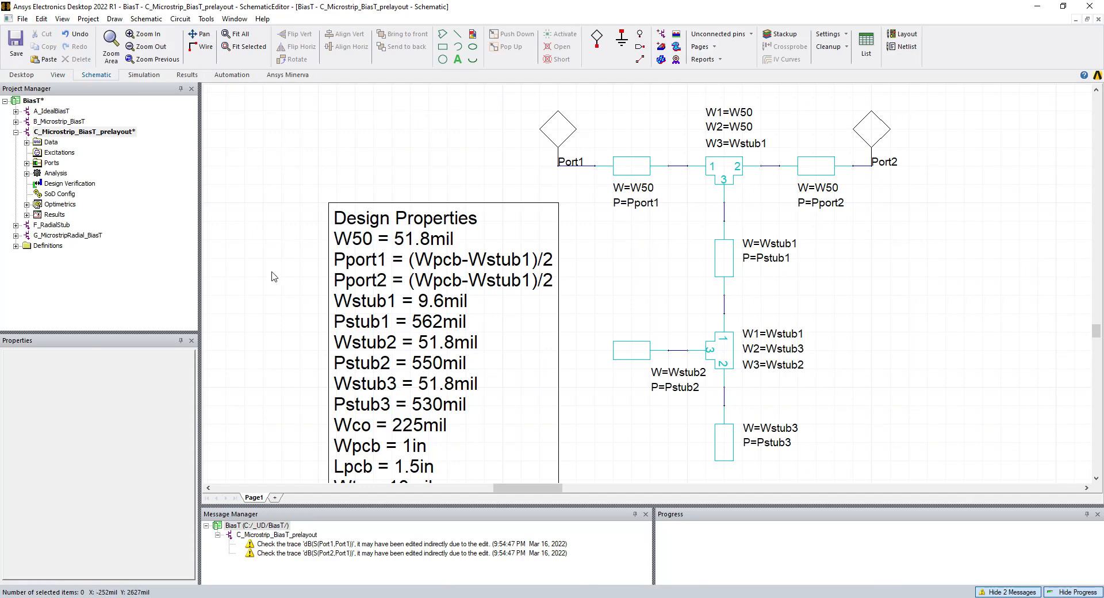
pyautogui.click(105, 134)
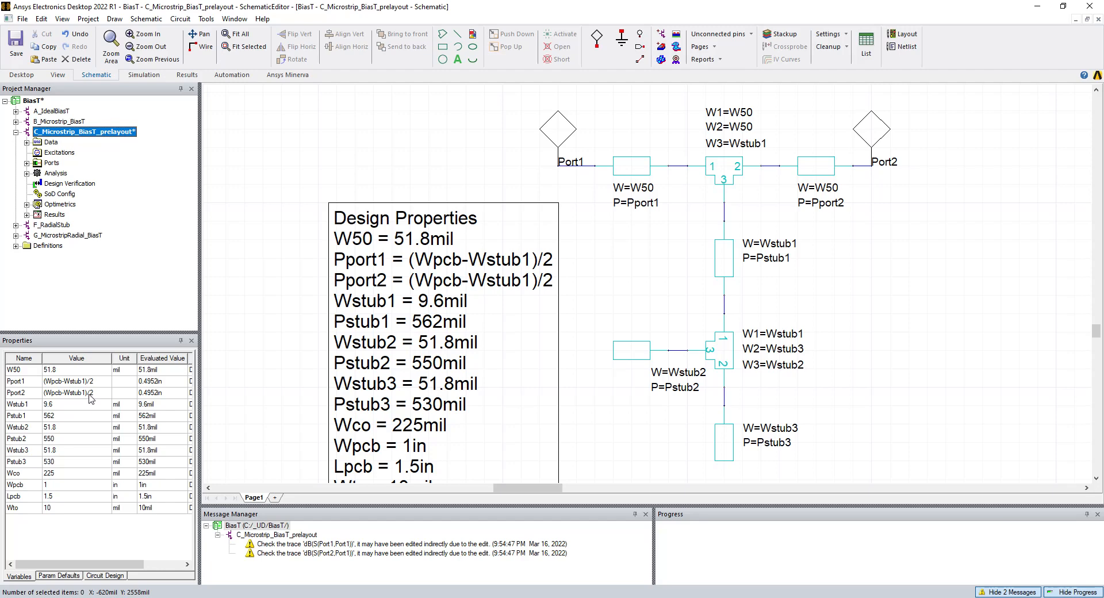
pyautogui.doubleClick(90, 396)
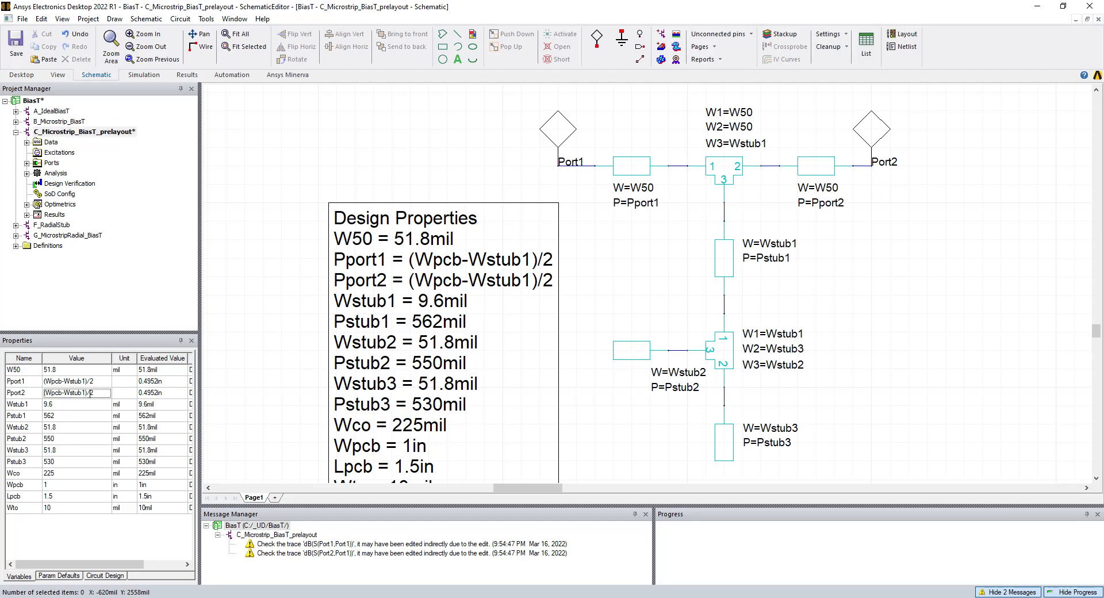
pyautogui.rightClick(76, 131)
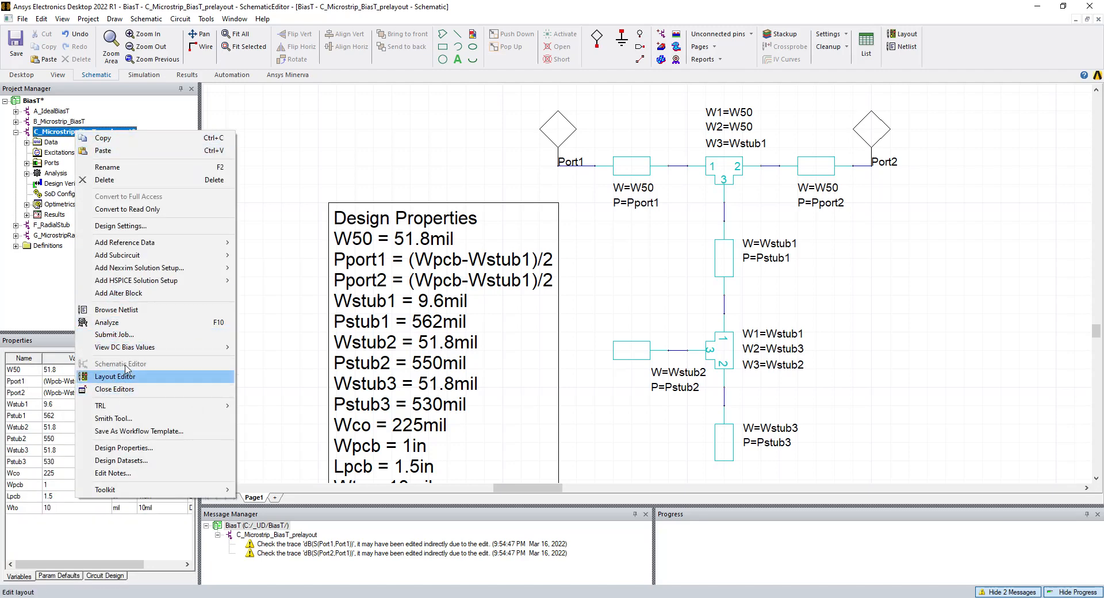
pyautogui.click(123, 447)
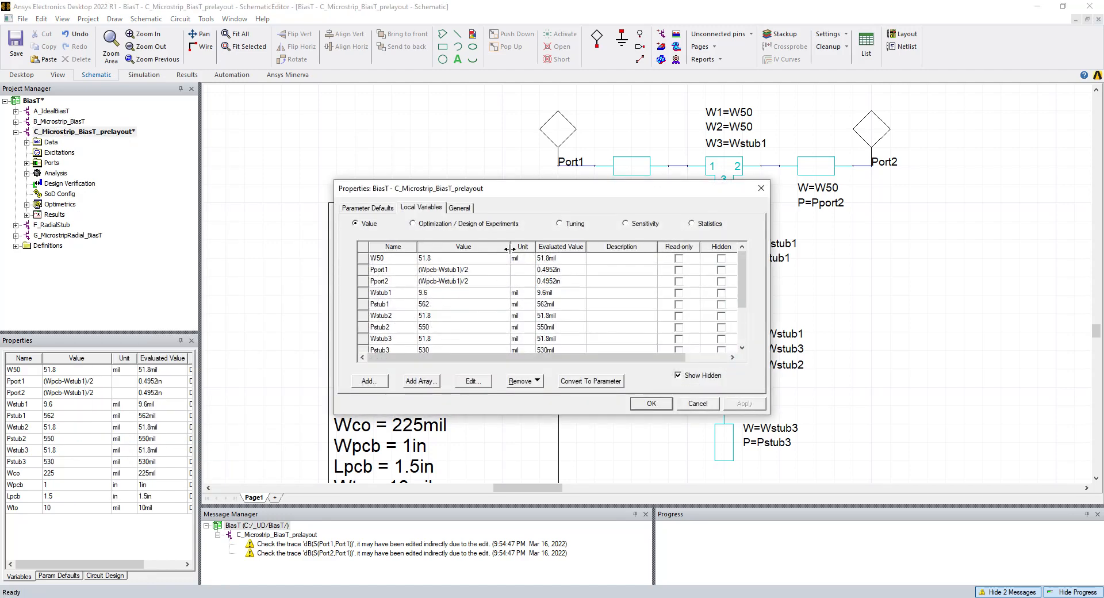
pyautogui.moveTo(509, 246); pyautogui.dragTo(521, 246)
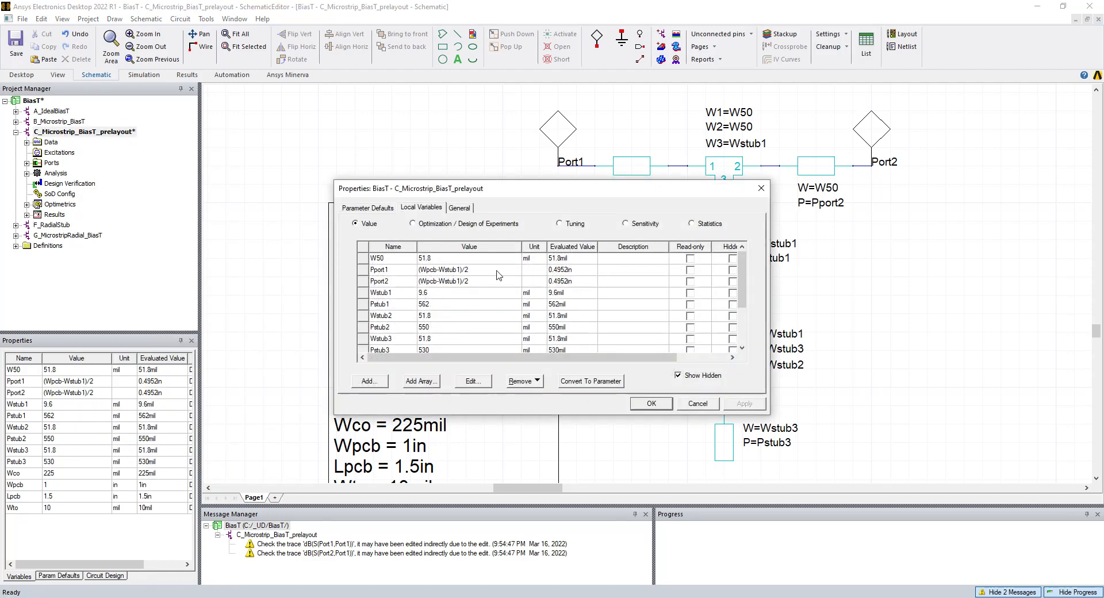
# - Set the local variable Pport2 to (Wpcb-Wstub1)/2-2*Wto and apply the design properties
pyautogui.doubleClick(483, 282)
pyautogui.click(485, 283)
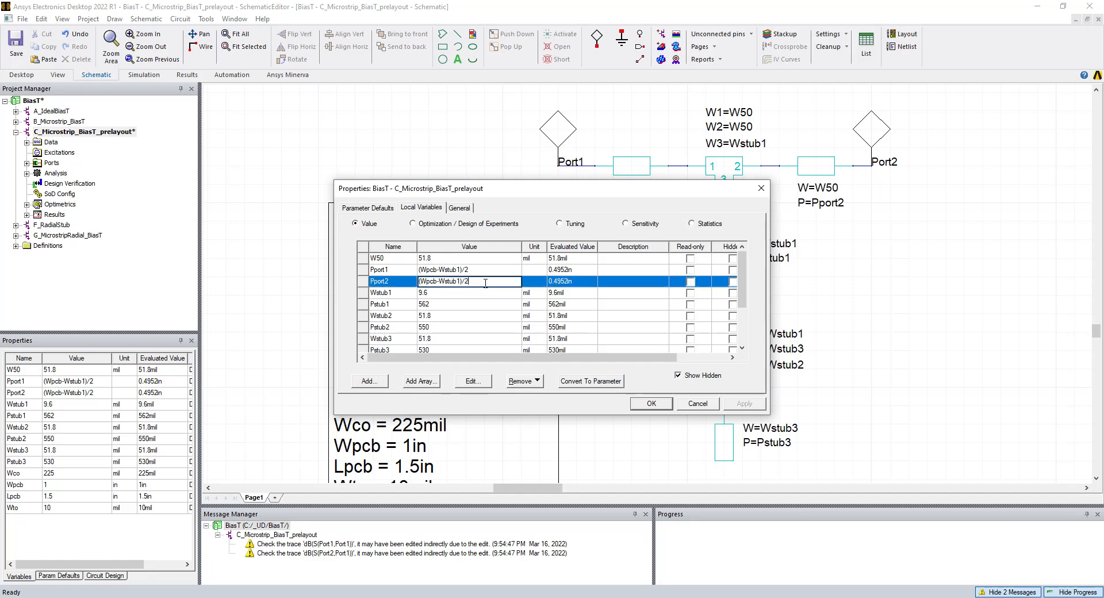
pyautogui.write('-2*Wto')
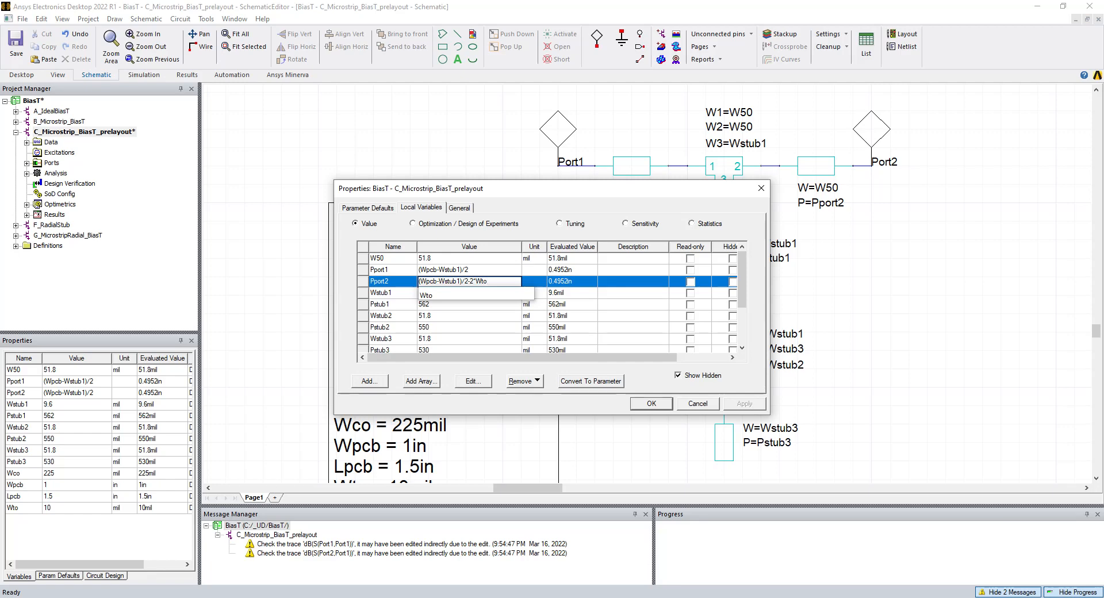
pyautogui.press('Return')
pyautogui.click(487, 293)
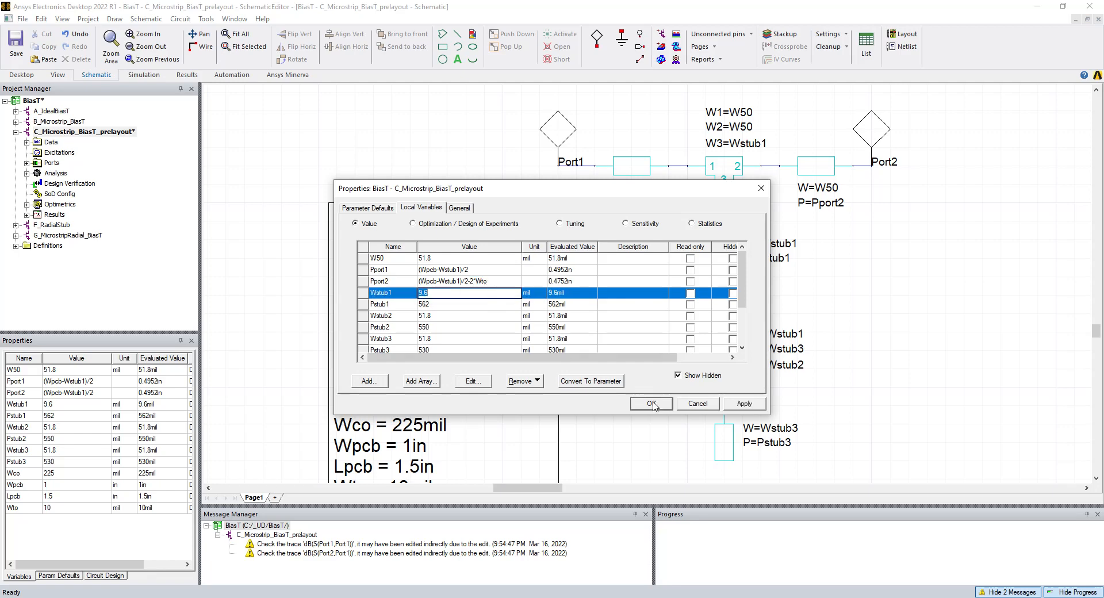
pyautogui.click(743, 402)
pyautogui.click(667, 405)
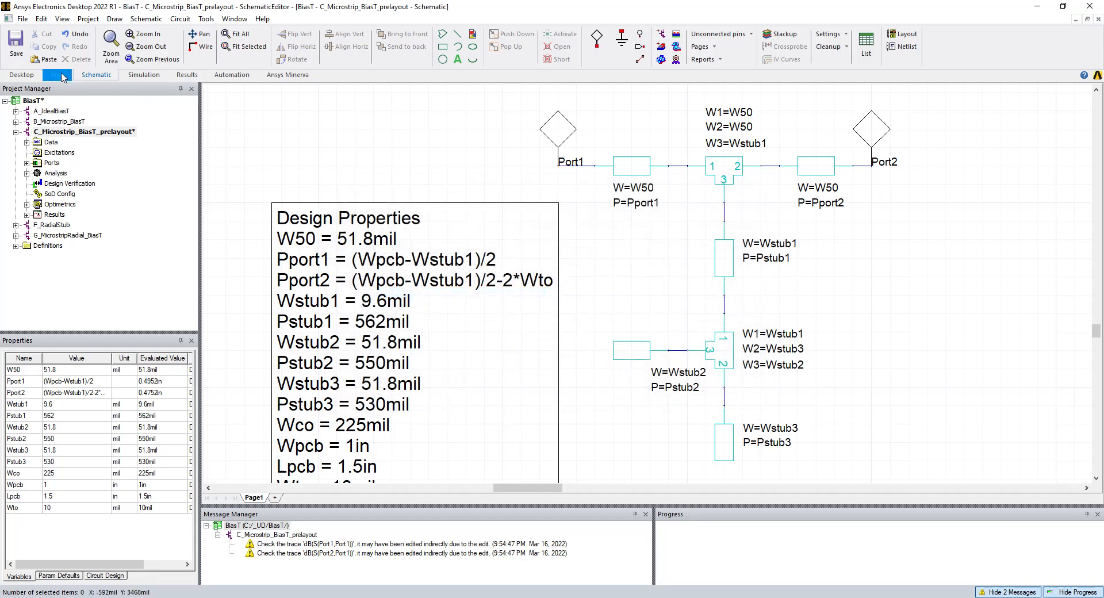
# - Check in the layout how both port lines fit between the FR4 board edges, and inspect the Port1 line's placement
pyautogui.click(913, 35)
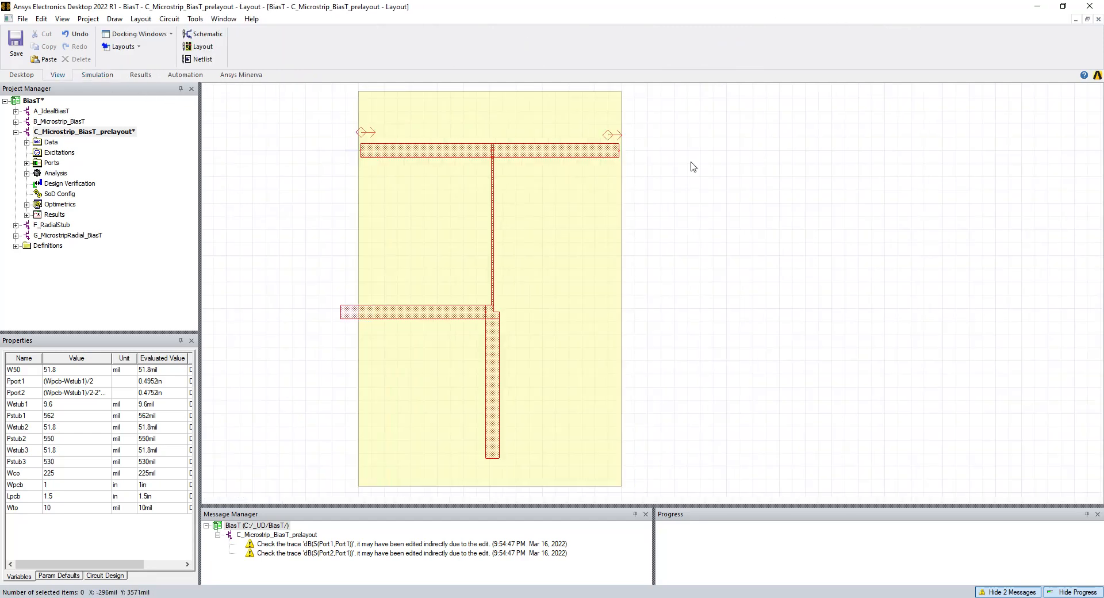
pyautogui.hotkey('ctrl', 'a')
pyautogui.click(689, 161)
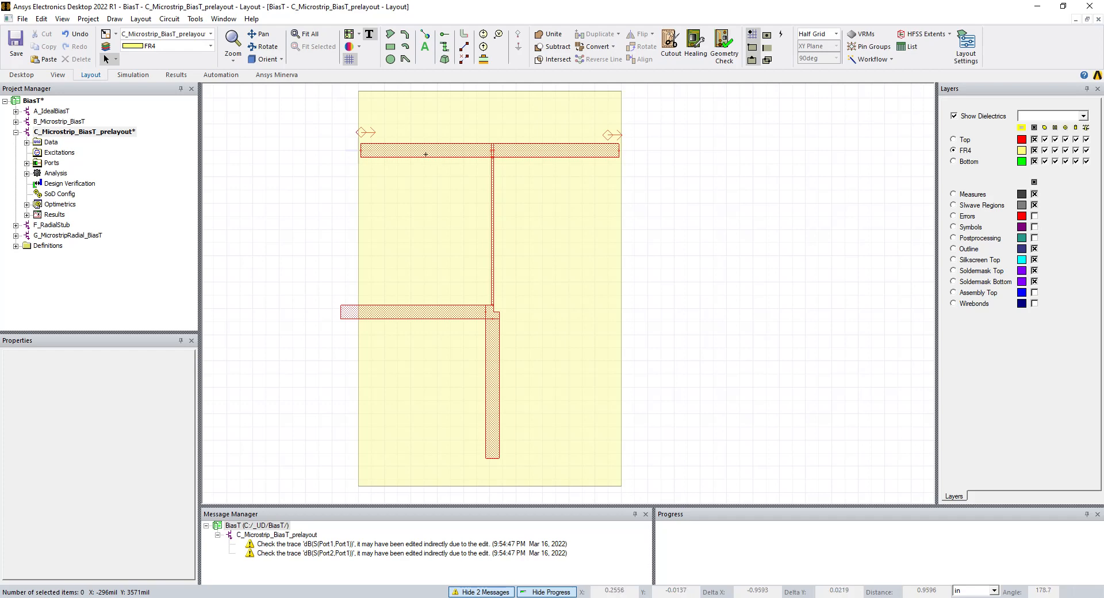
pyautogui.click(426, 154)
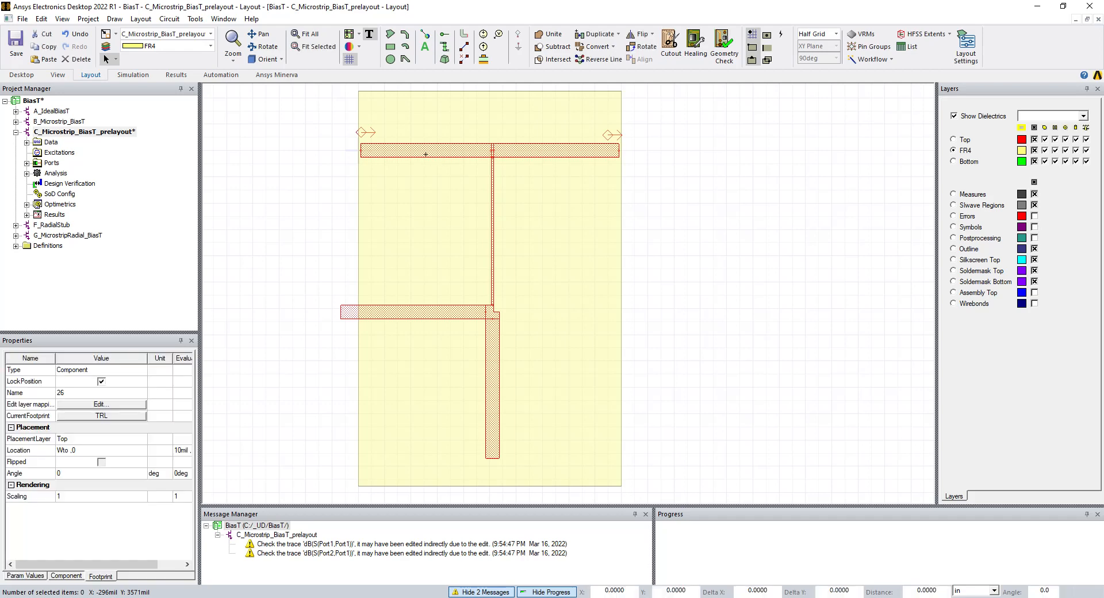
pyautogui.click(648, 165)
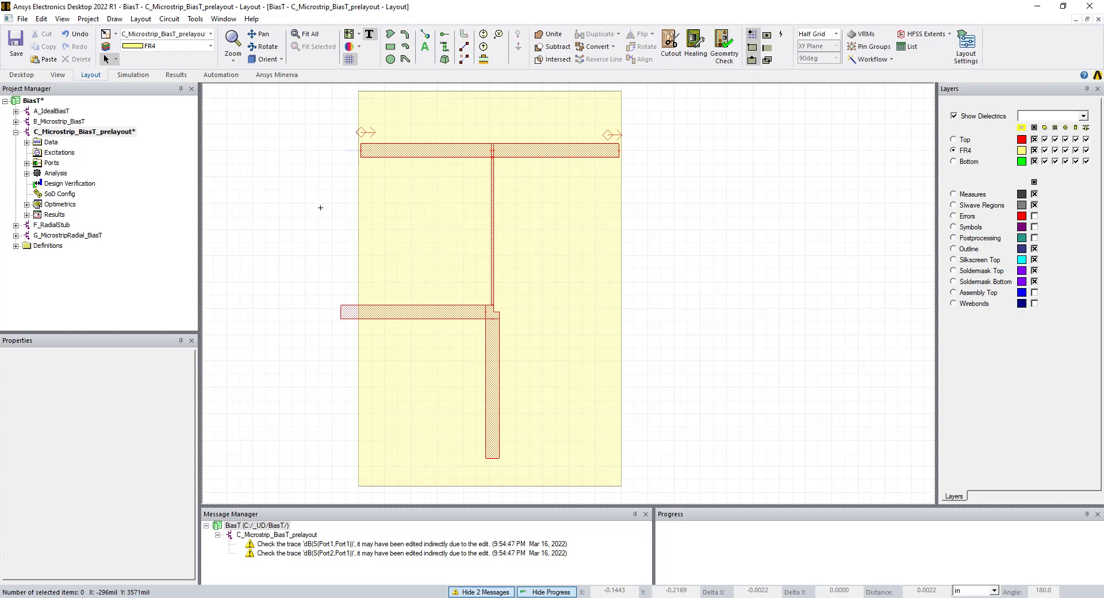
# - Return to the schematic, open the prelayout design's properties and widen the value column of the local variables
pyautogui.click(58, 75)
pyautogui.click(771, 35)
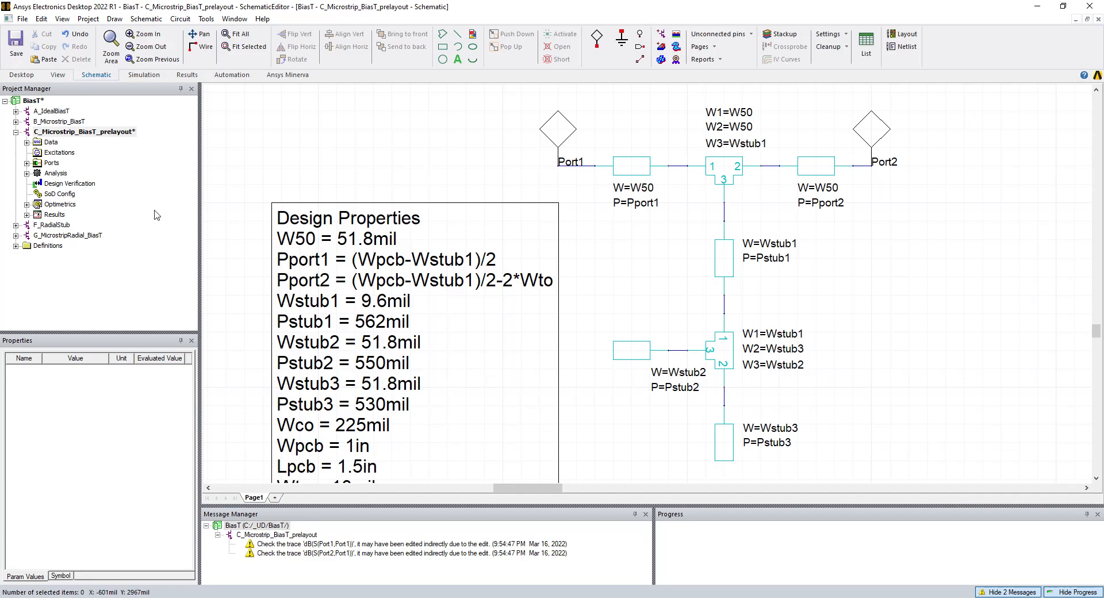
pyautogui.click(90, 132)
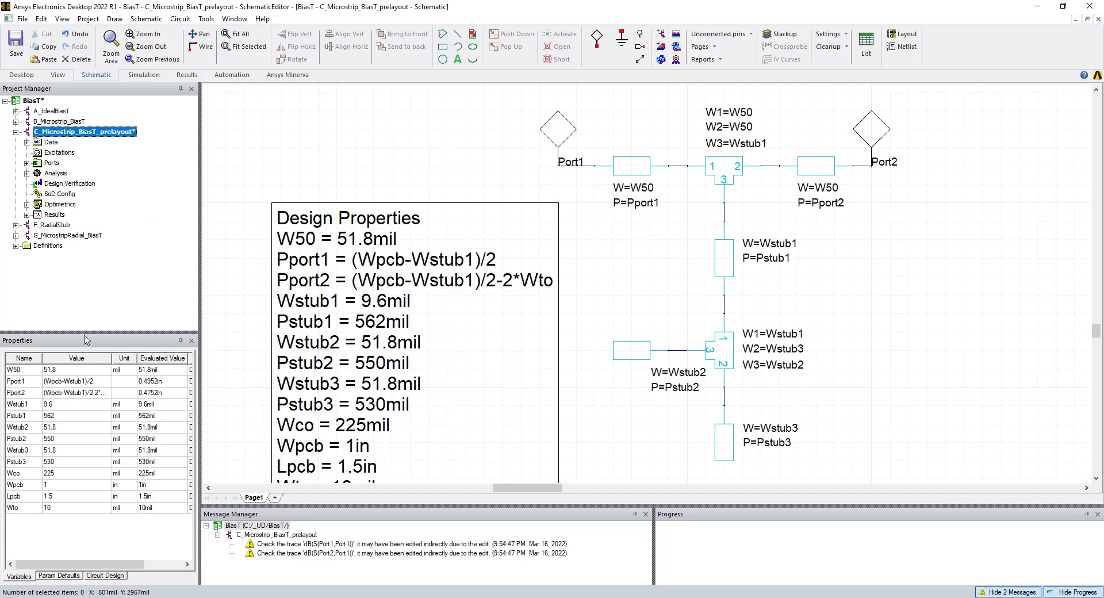
pyautogui.rightClick(79, 137)
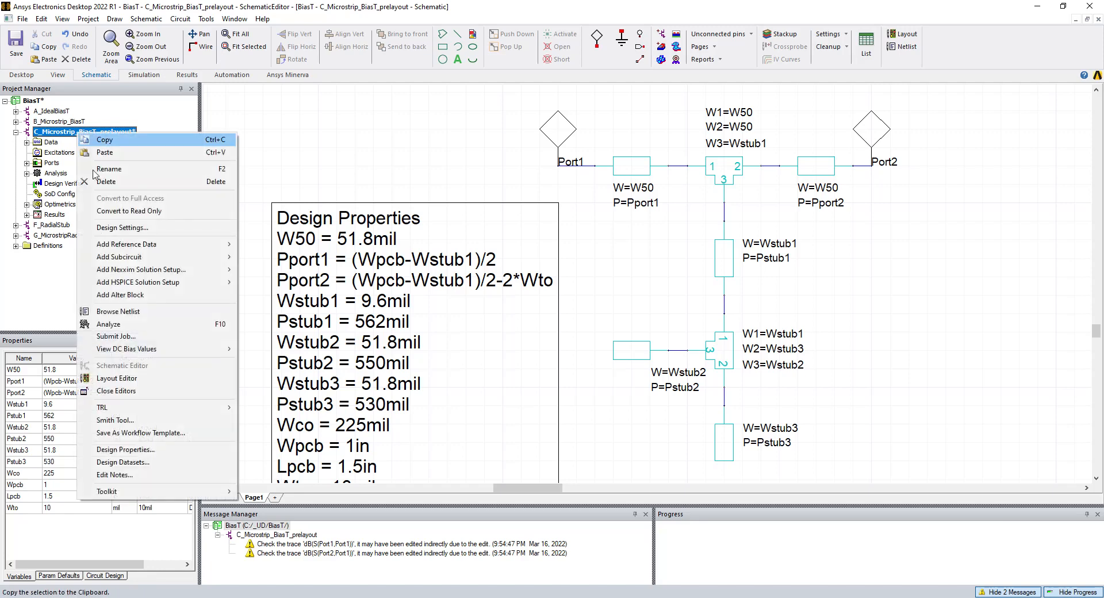
pyautogui.click(130, 450)
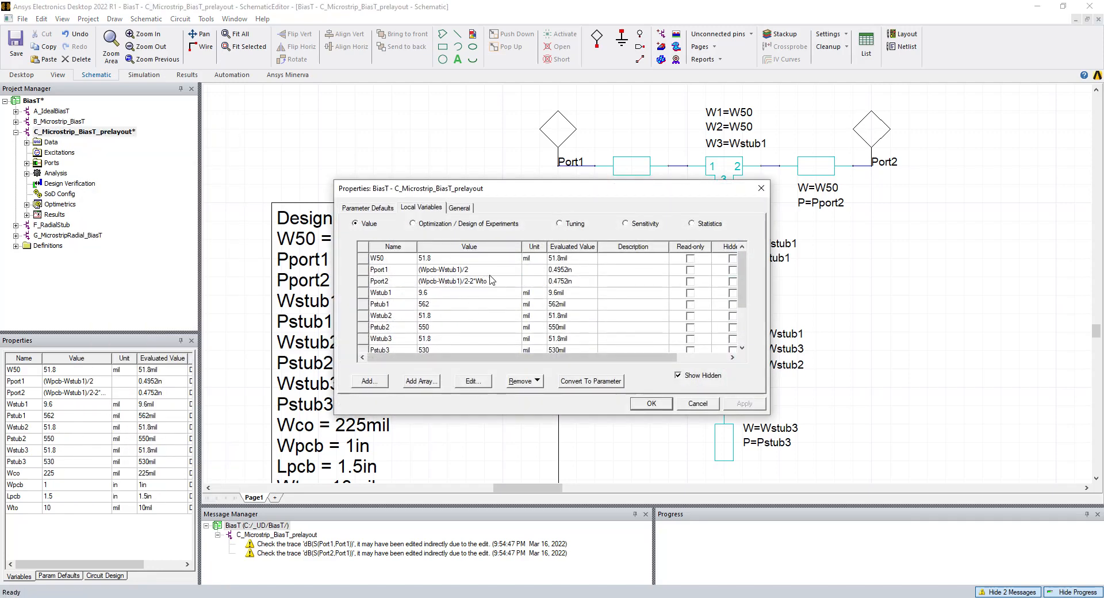
pyautogui.moveTo(515, 197); pyautogui.dragTo(522, 196)
pyautogui.moveTo(551, 245); pyautogui.dragTo(558, 246)
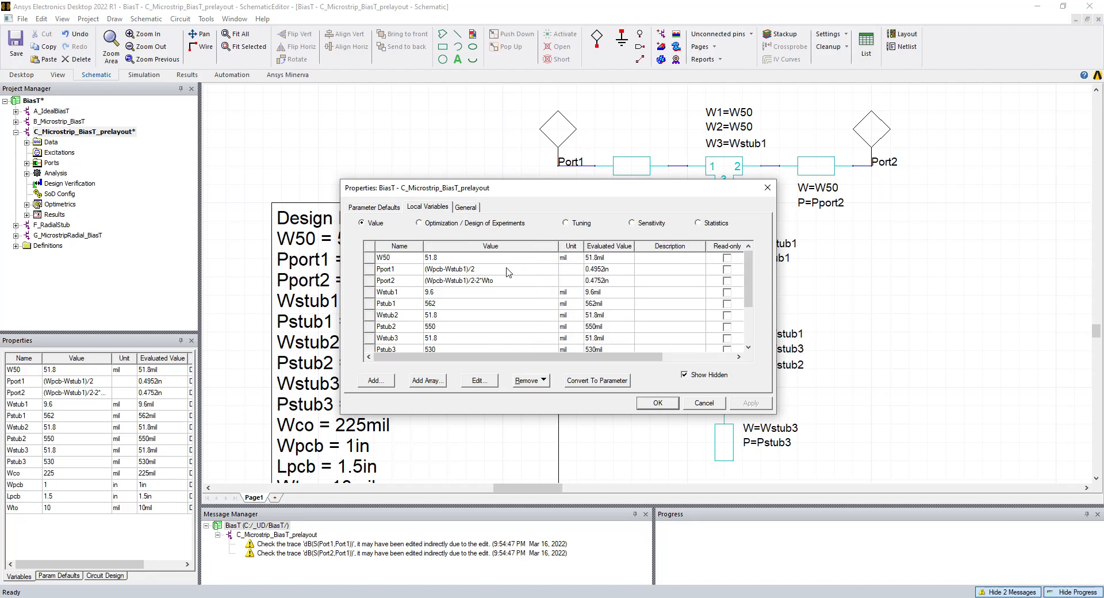
# - Set the local variable Pport1 to (Wpcb-Wstub1)/2+Woffset, defining Woffset as a new local variable of 220 mil
pyautogui.click(505, 269)
pyautogui.click(504, 269)
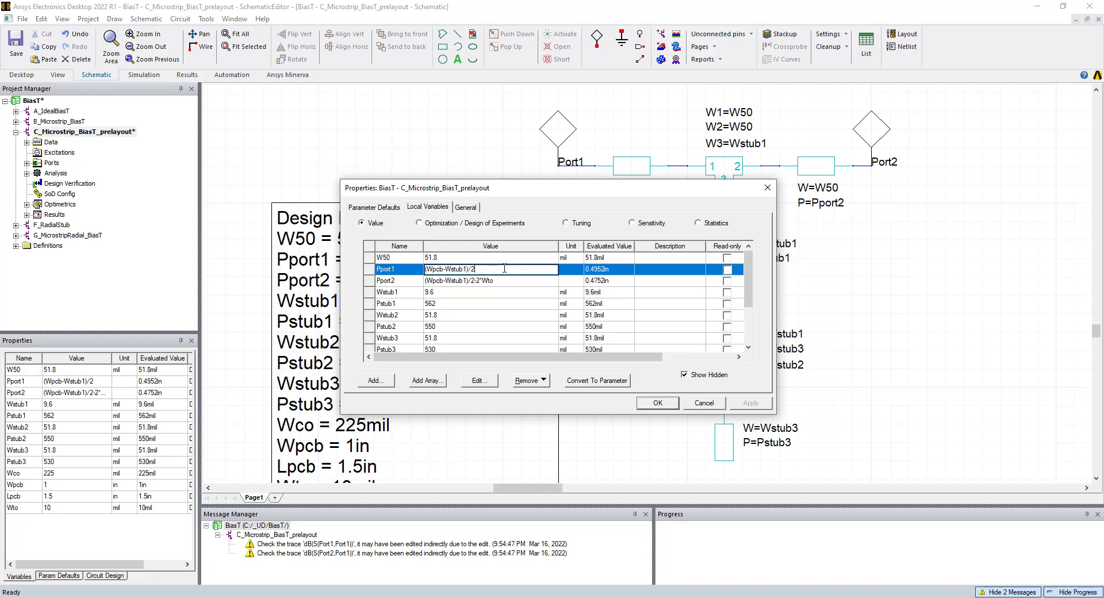
pyautogui.write('+Woffset')
pyautogui.press('Return')
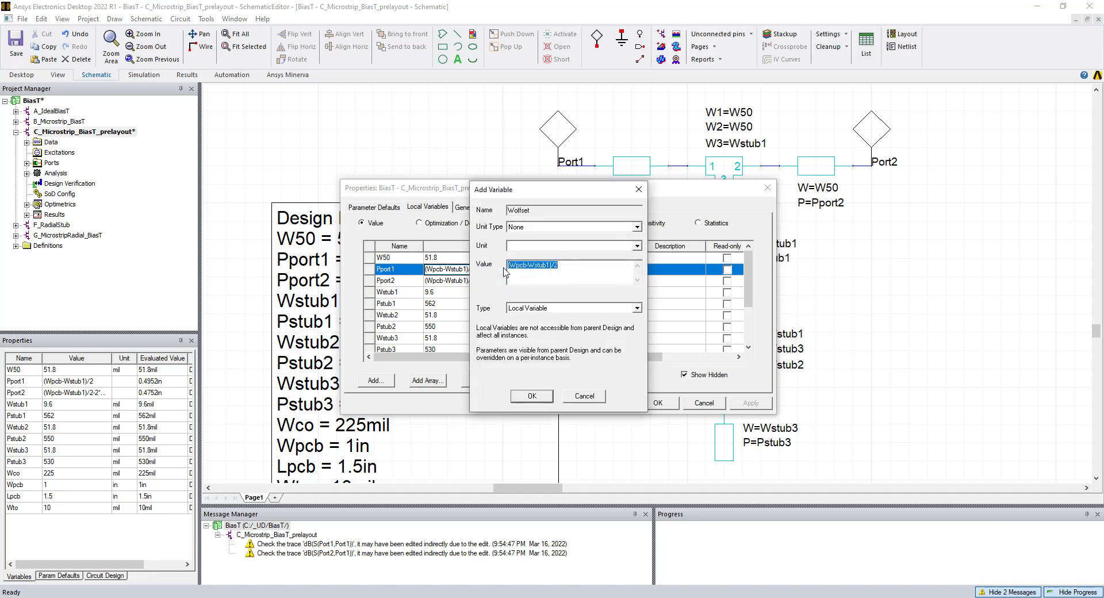
pyautogui.write('220mil')
pyautogui.press('Return')
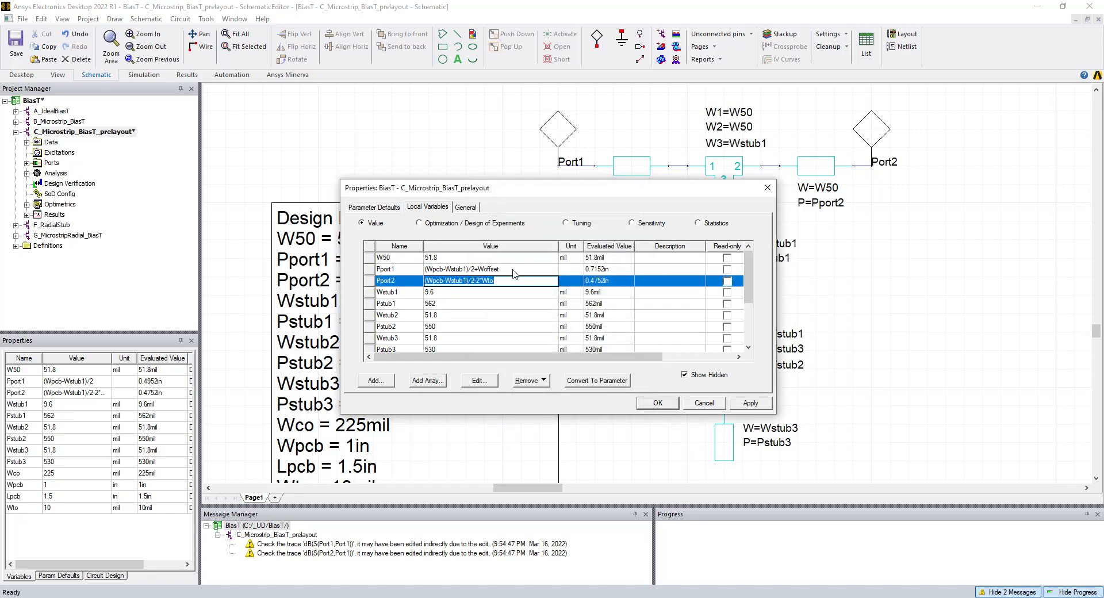
# - Set the local variable Pport2 to (Wpcb-Wstub1)/2-2*Wto-Woffset, apply it and close the design properties
pyautogui.click(507, 279)
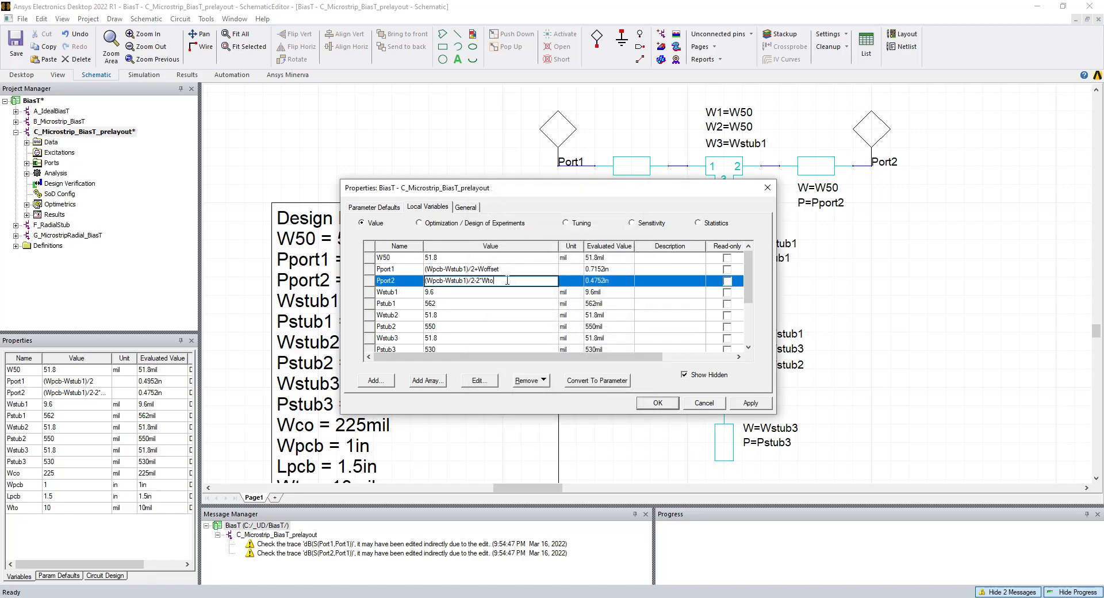
pyautogui.write('-Woffs')
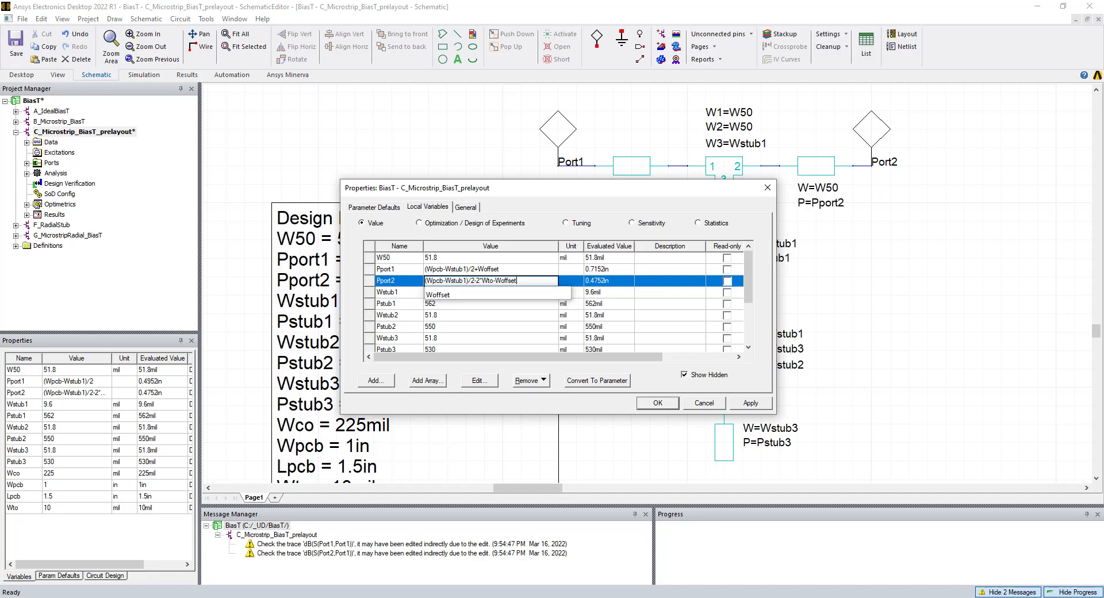
pyautogui.write('et')
pyautogui.press('Return')
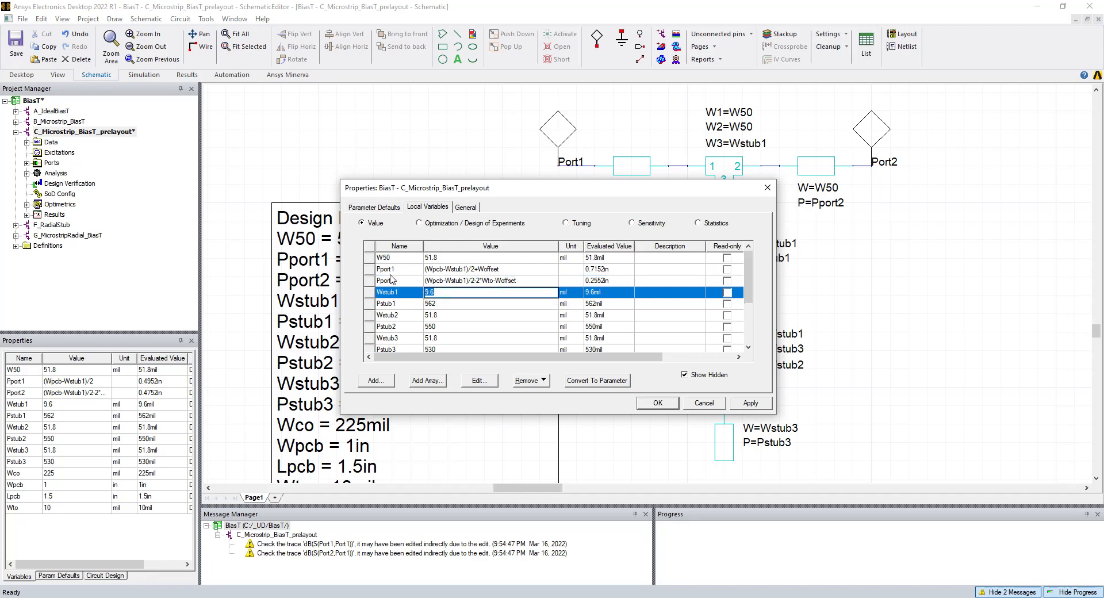
pyautogui.click(745, 404)
pyautogui.click(658, 403)
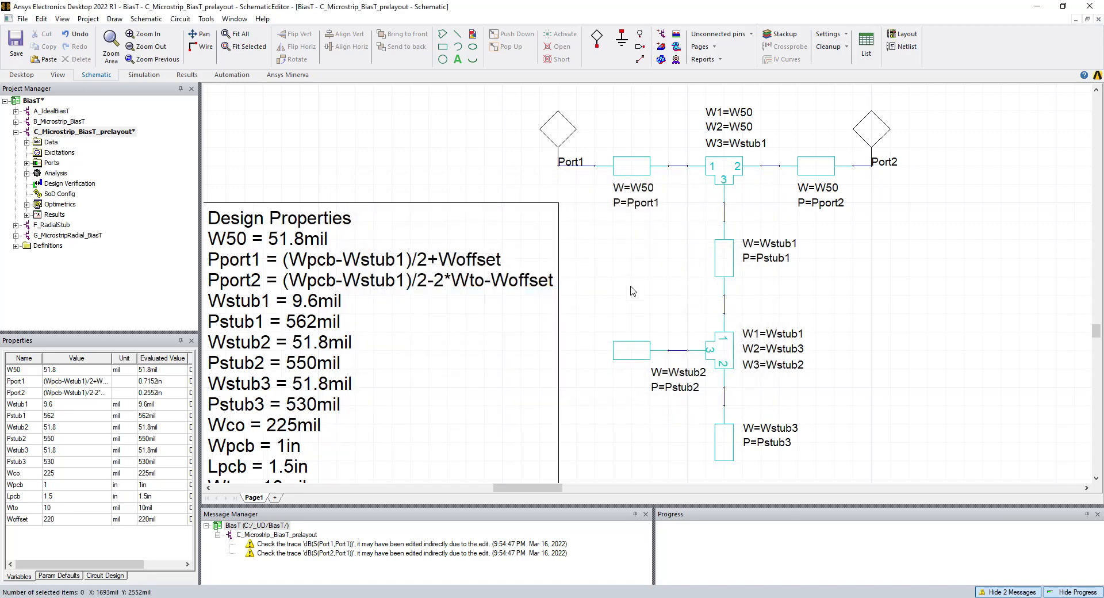
# - Switch to the layout and check the position of the stubs within the FR4 board
pyautogui.click(901, 35)
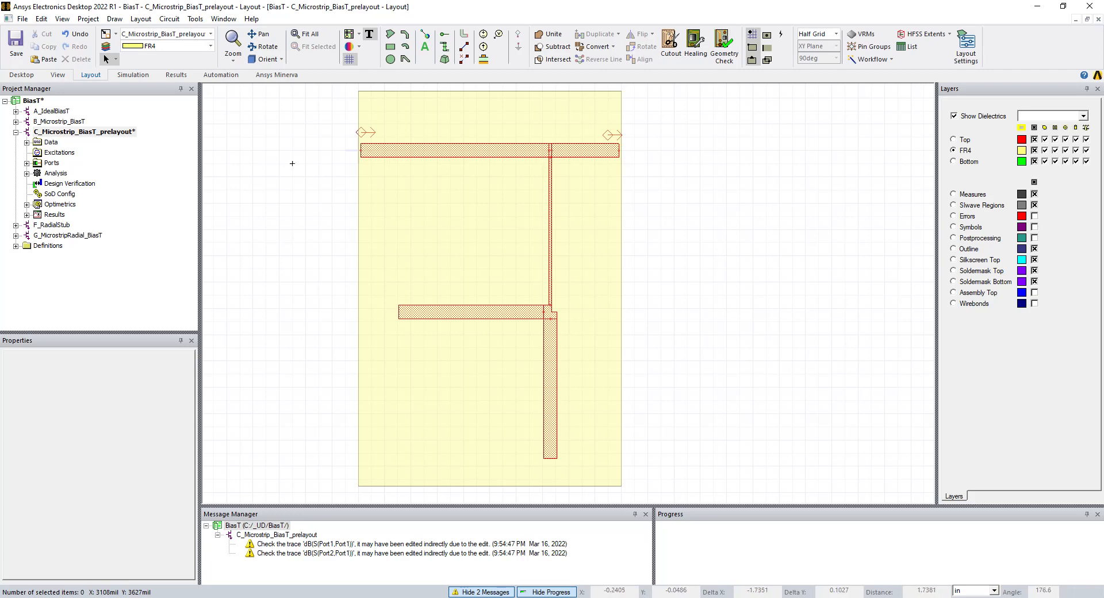
pyautogui.click(645, 157)
pyautogui.click(86, 300)
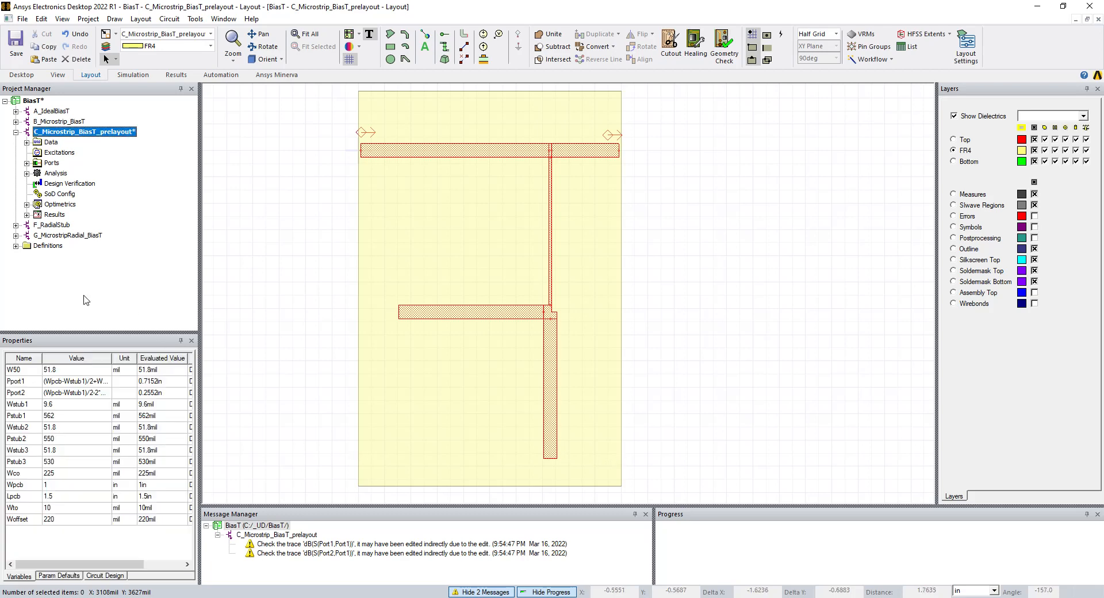
# - Open the prelayout design's properties from the layout and enlarge the dialog to show all local variables
pyautogui.click(105, 144)
pyautogui.click(87, 133)
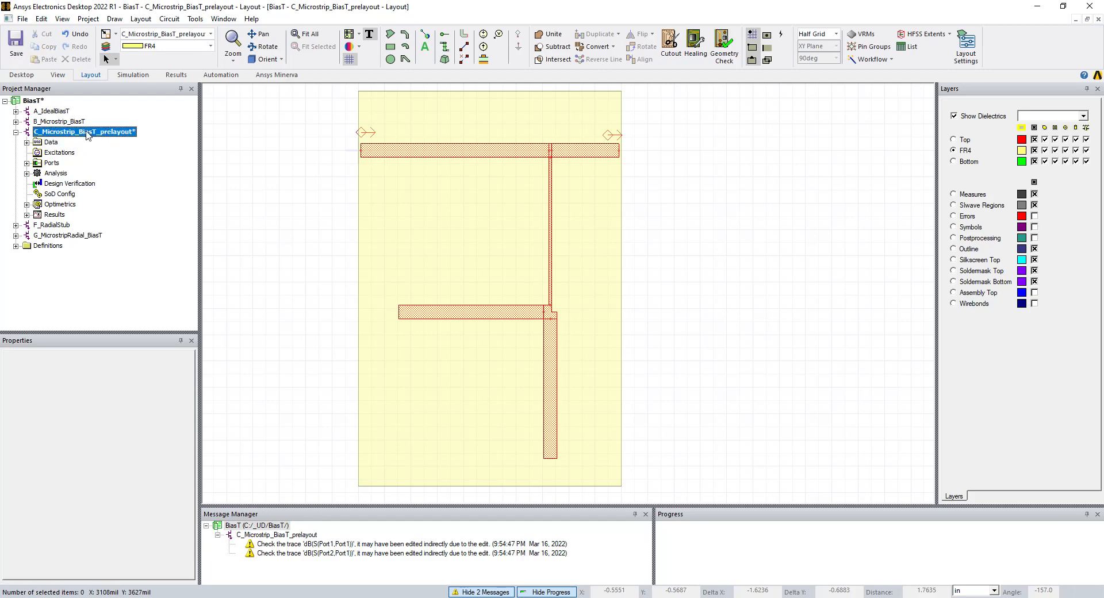
pyautogui.rightClick(87, 134)
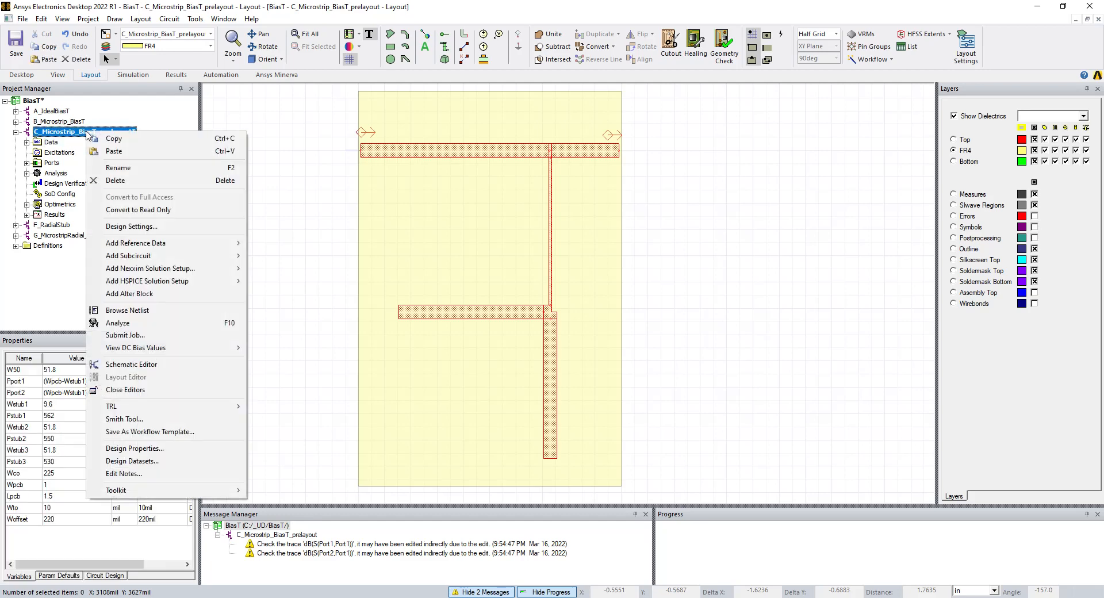
pyautogui.click(146, 448)
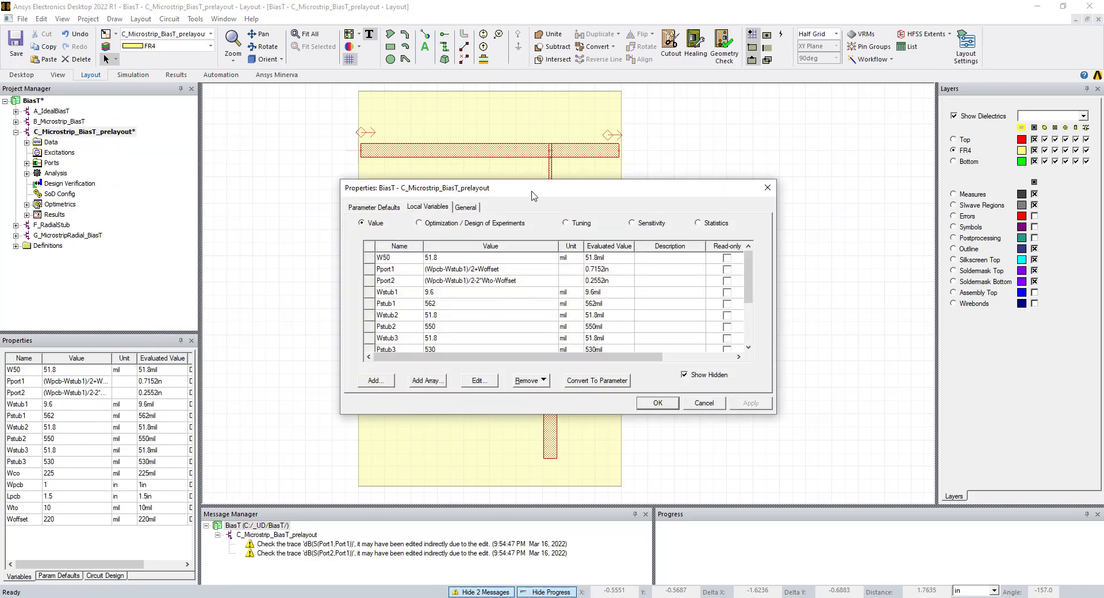
pyautogui.moveTo(531, 193); pyautogui.dragTo(501, 182)
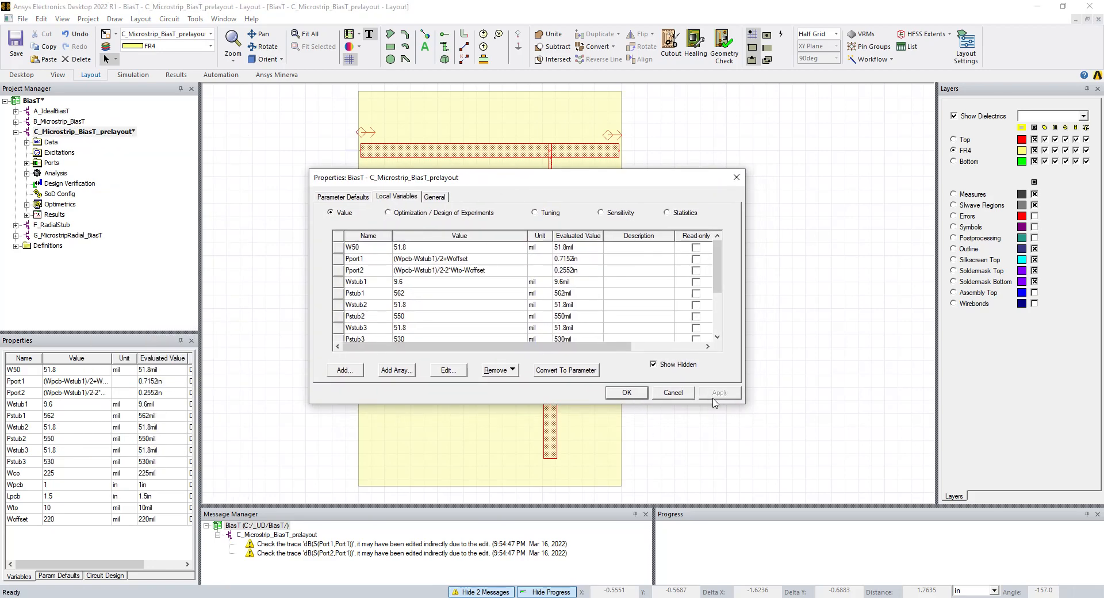
pyautogui.moveTo(746, 404); pyautogui.dragTo(807, 470)
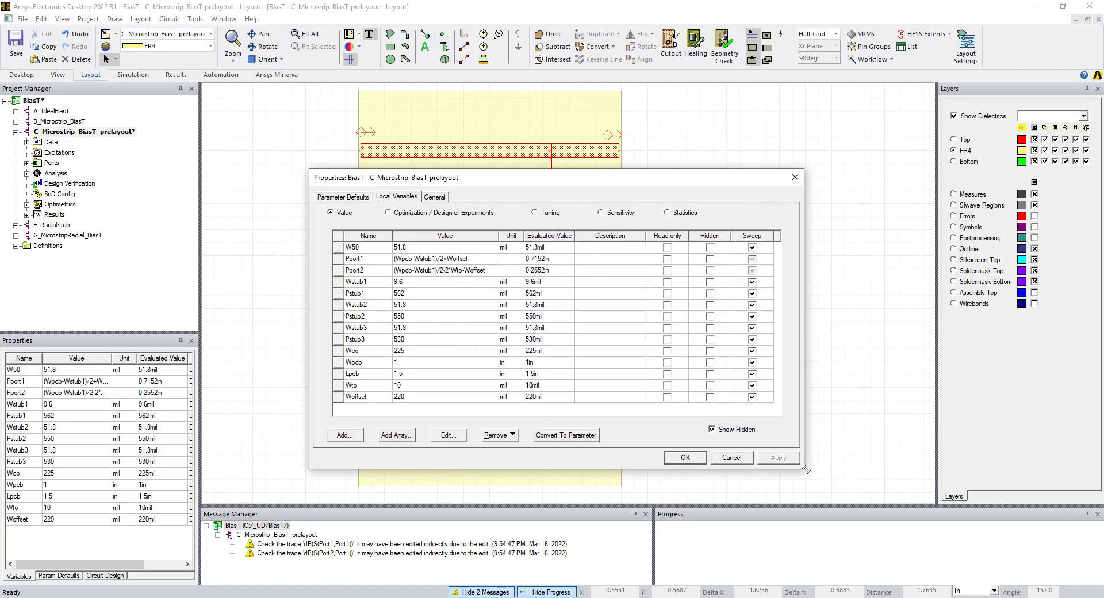
# - Set the local variable Lpcb to Wco+W50/2+Pstub1+Wstub2+Pstub3+Wto, widen the value column and apply the design properties
pyautogui.click(407, 374)
pyautogui.click(407, 374)
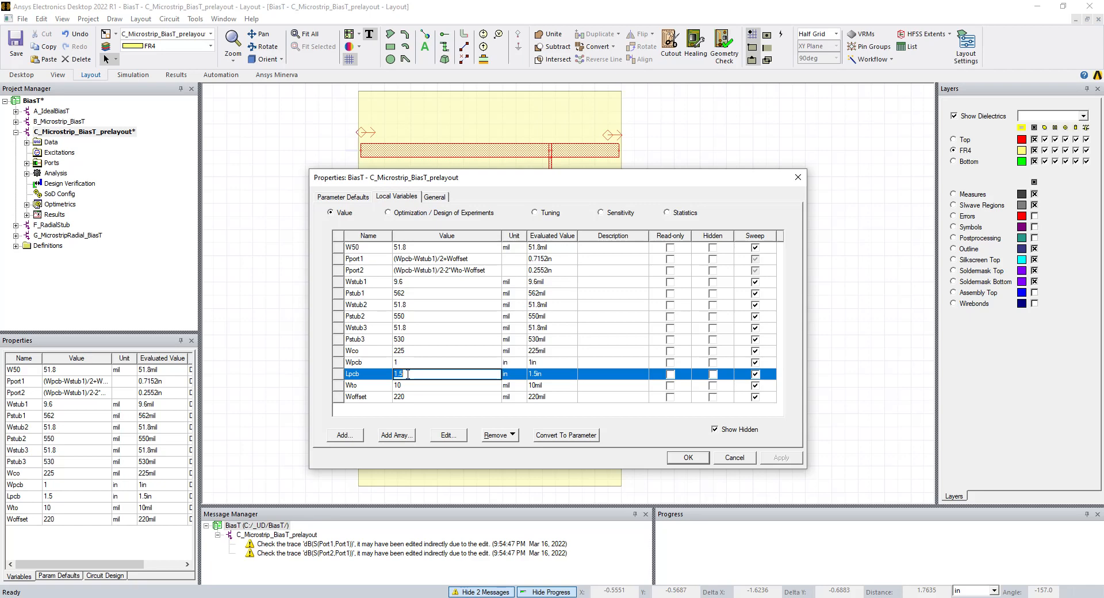
pyautogui.write('Wco')
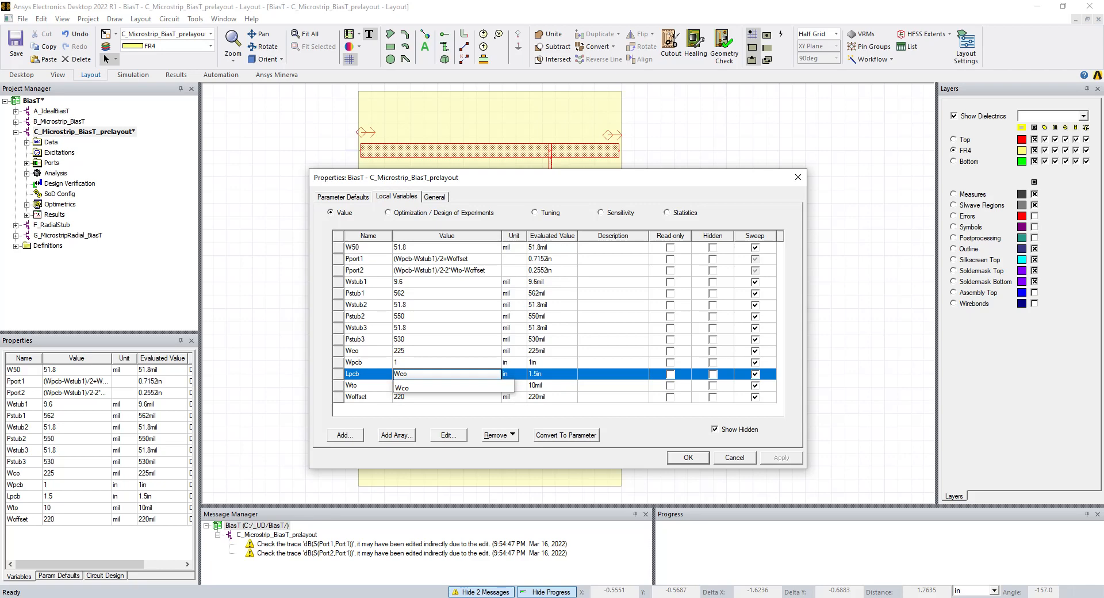
pyautogui.click(408, 374)
pyautogui.write('+W50/2')
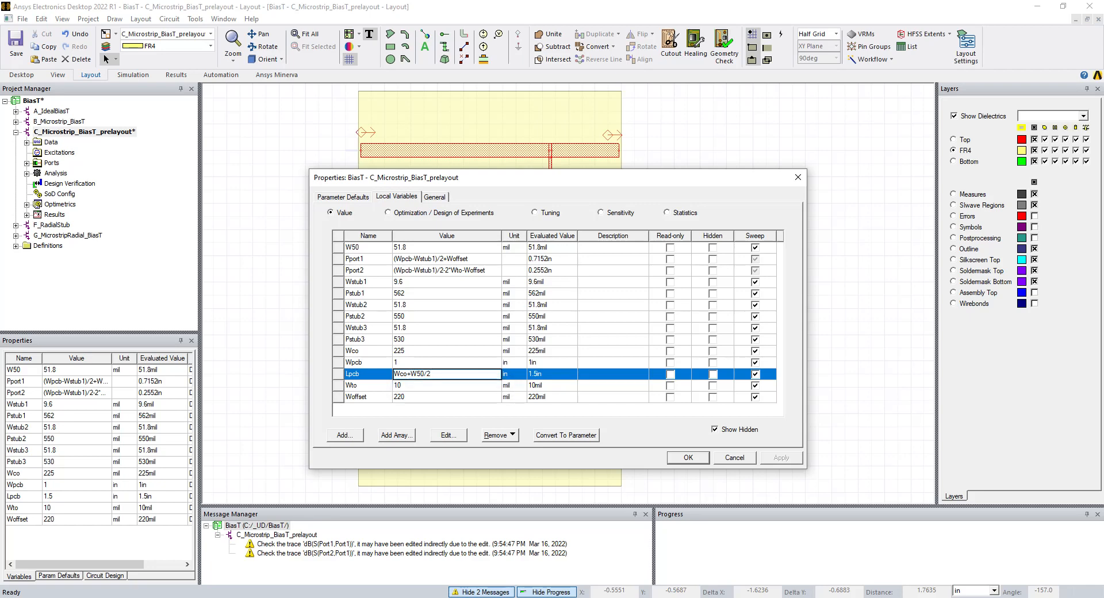
pyautogui.write('+Pstub1')
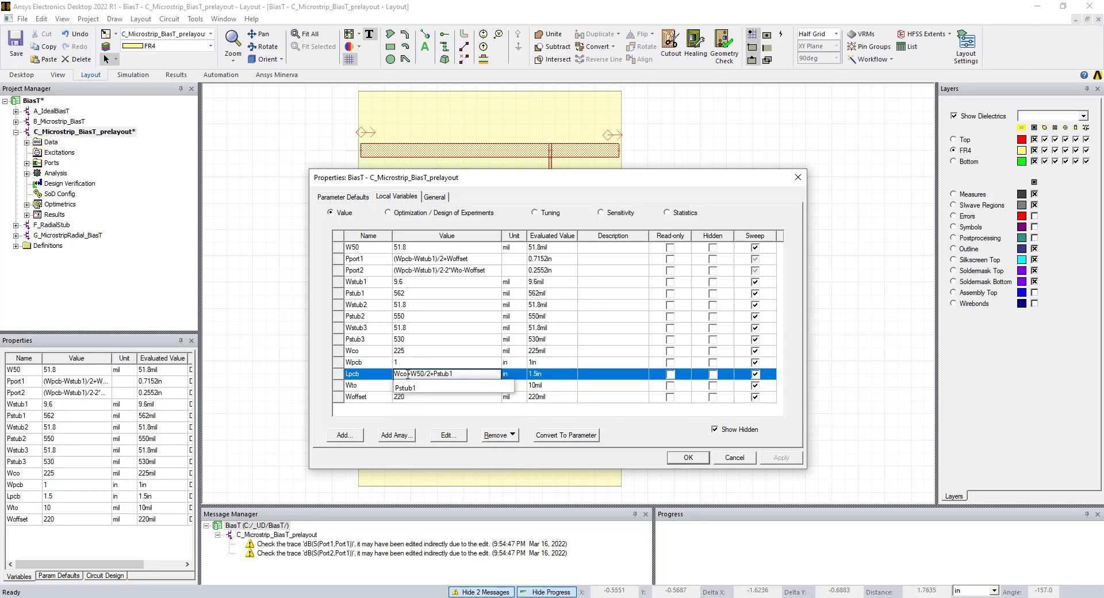
pyautogui.write('+Wstub2+')
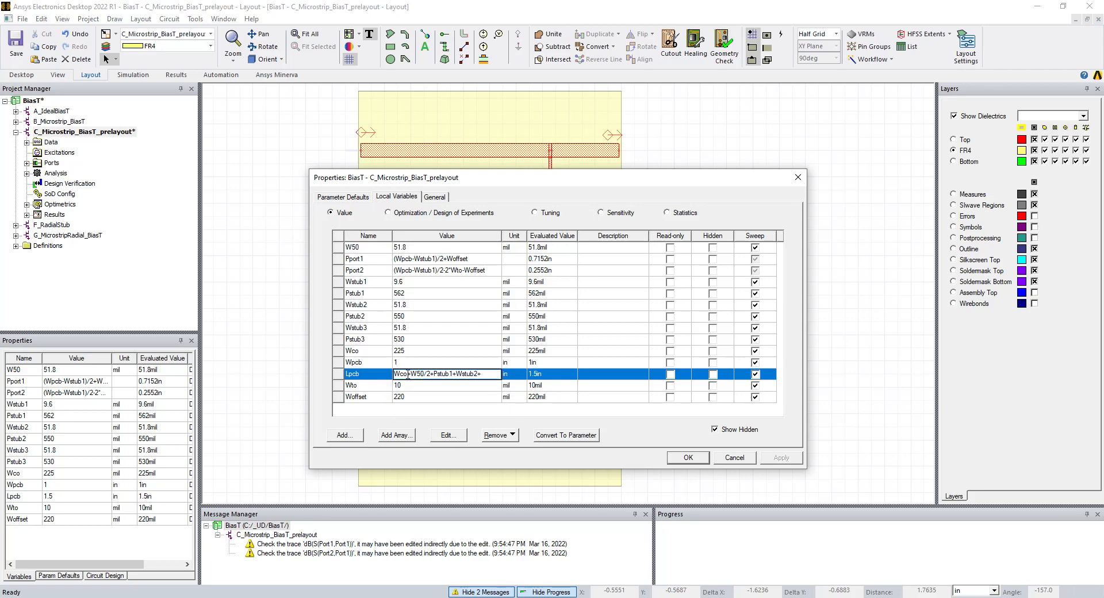
pyautogui.write('P')
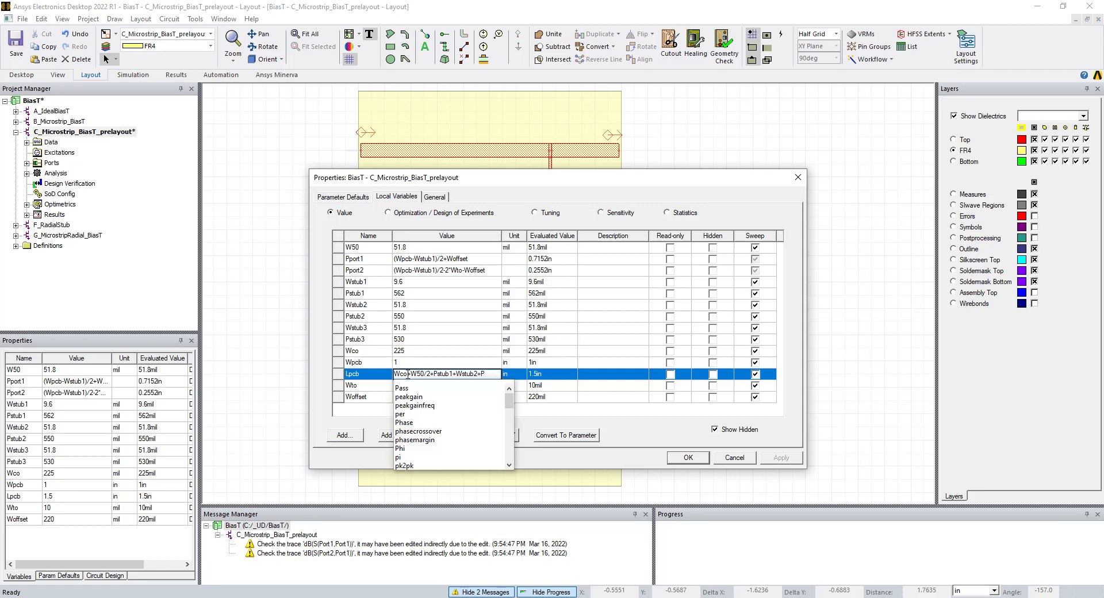
pyautogui.write('stub')
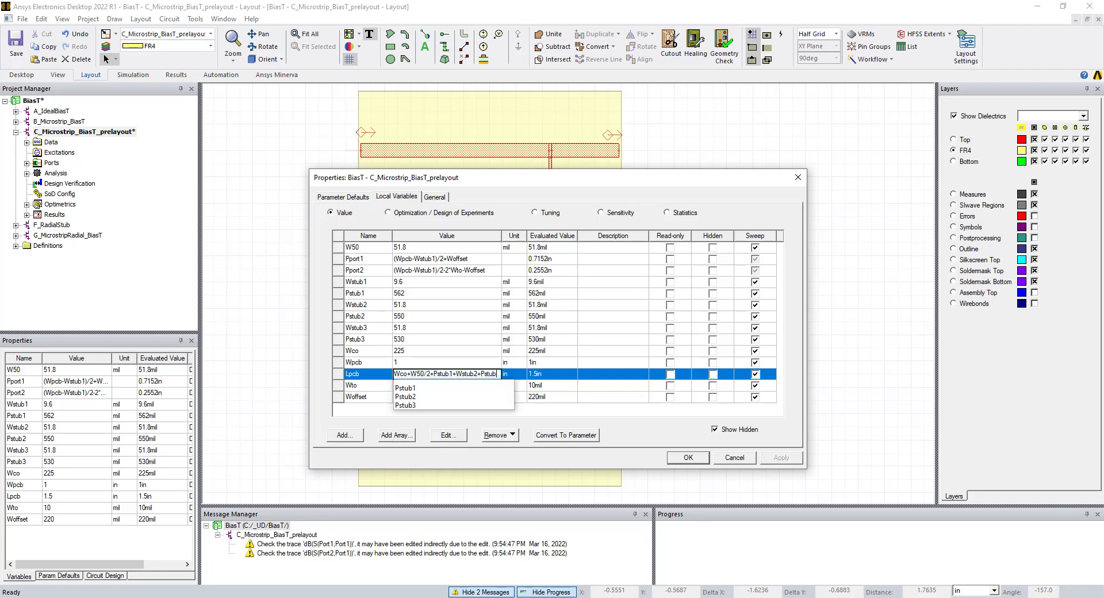
pyautogui.write('3')
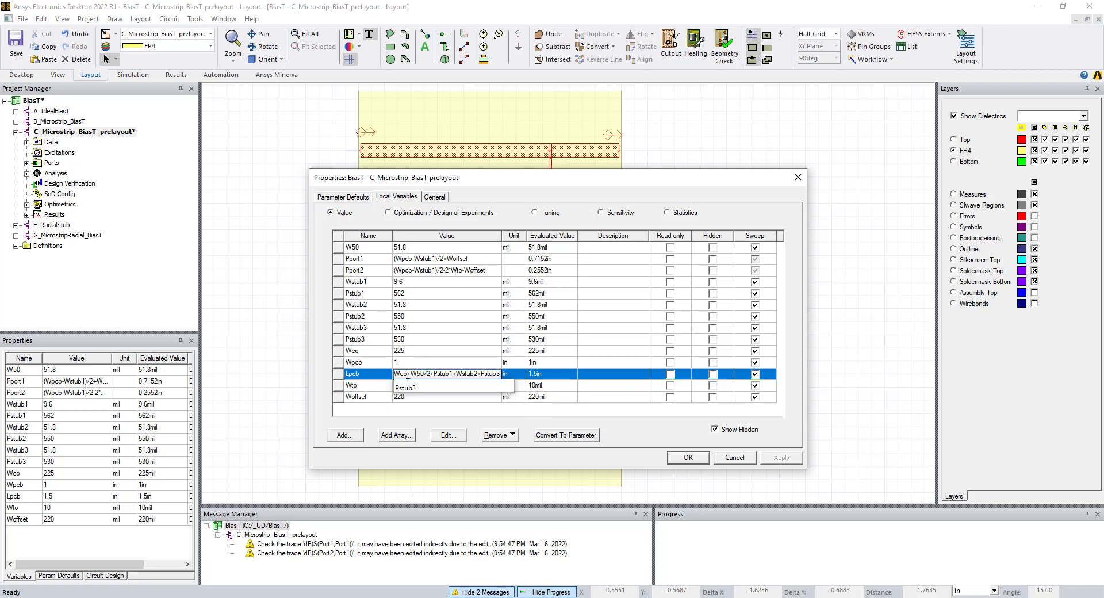
pyautogui.write('+')
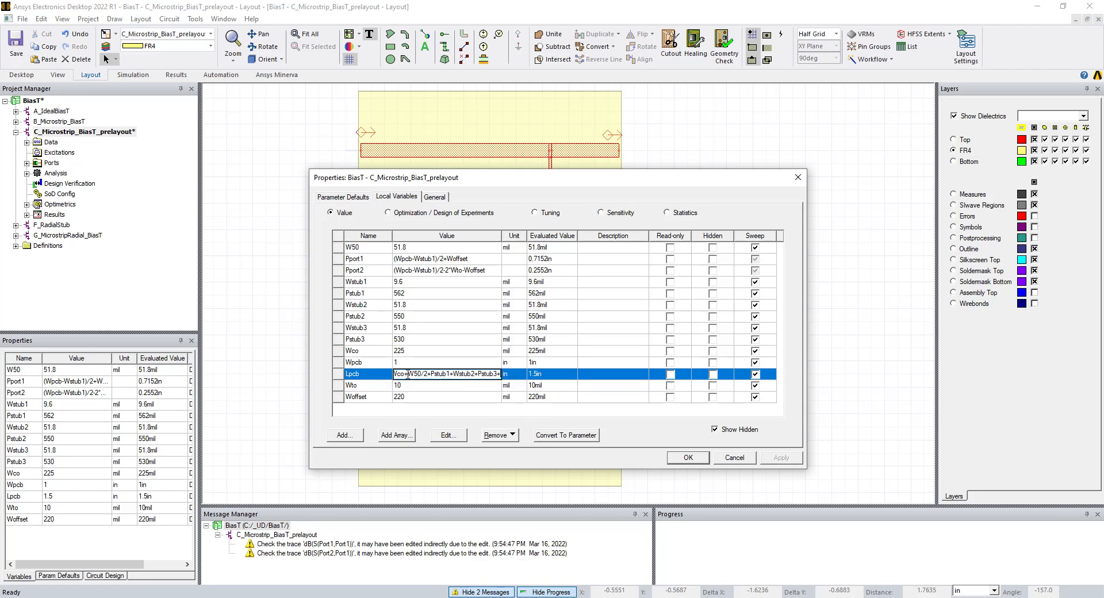
pyautogui.write('Wto')
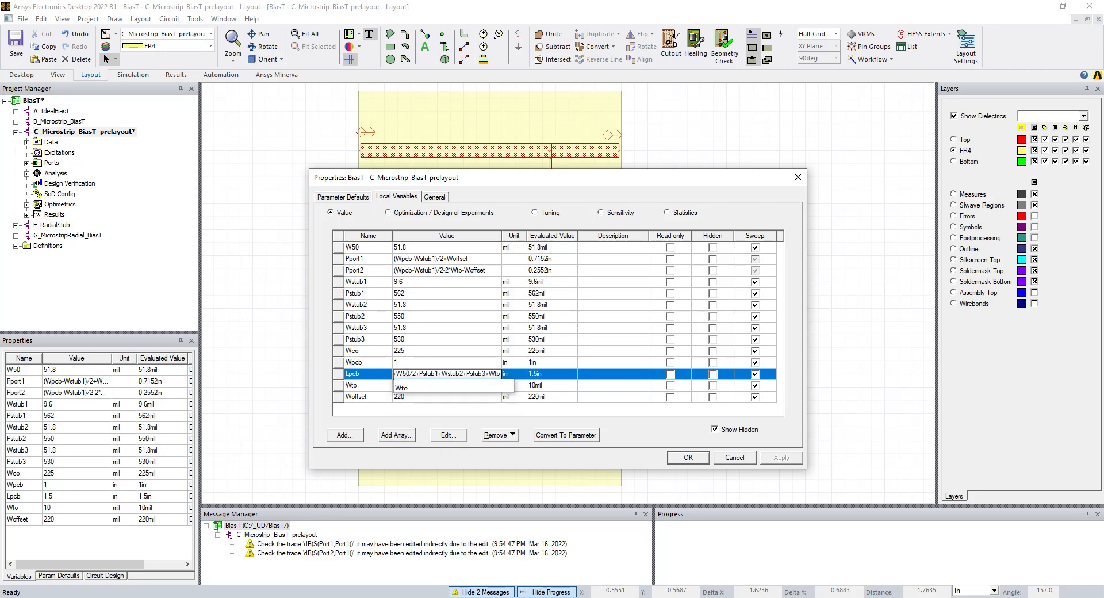
pyautogui.press('Return')
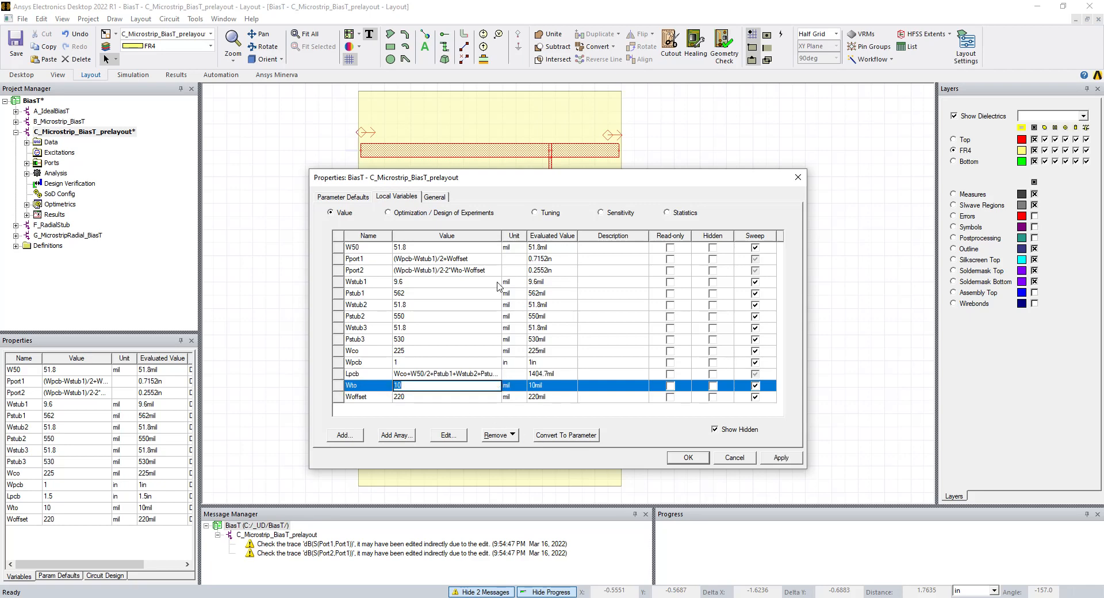
pyautogui.moveTo(501, 236); pyautogui.dragTo(533, 243)
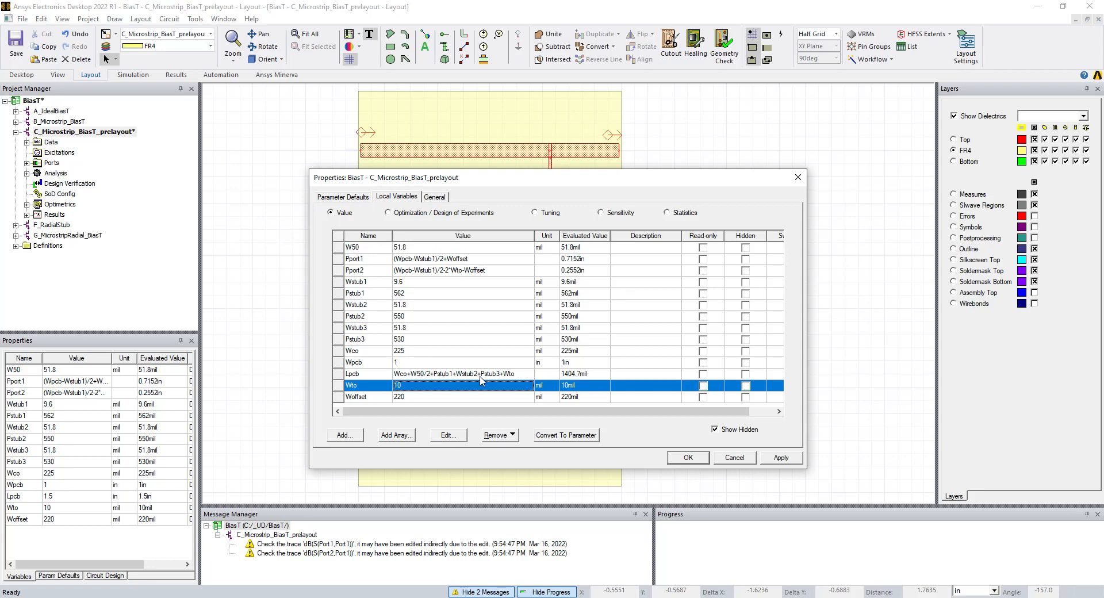
pyautogui.click(768, 460)
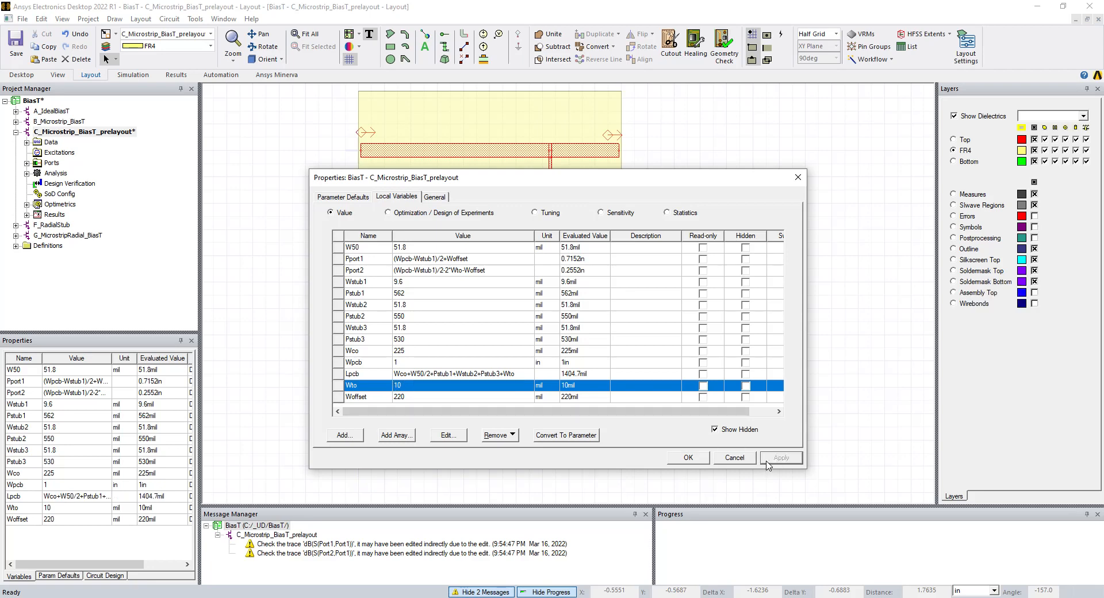
pyautogui.click(696, 460)
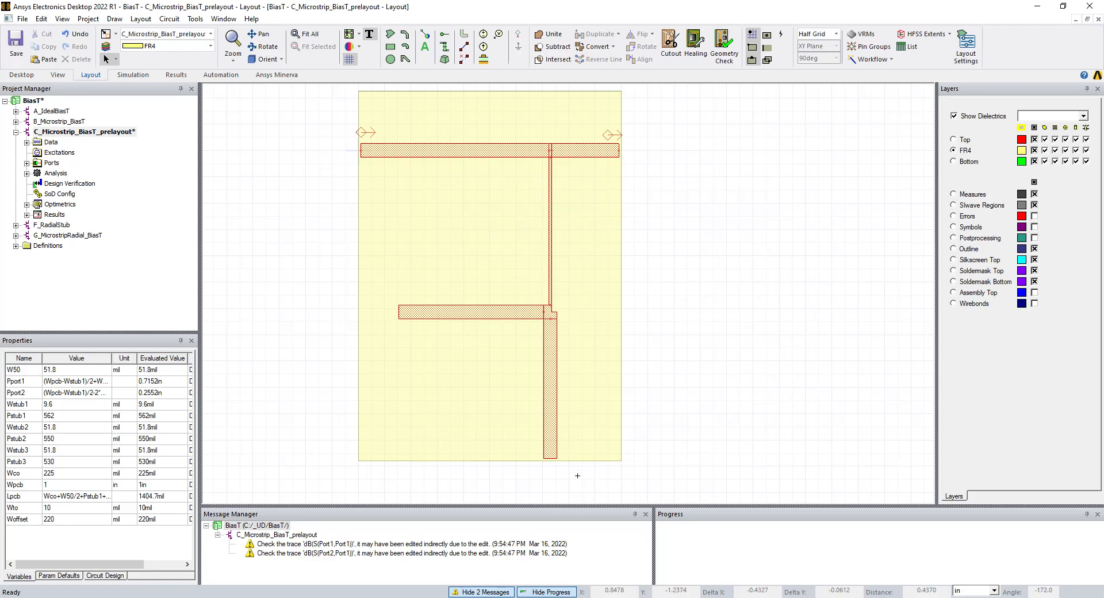
# - Inspect the gap between the open end of the vertical stub and the lower FR4 board edge
pyautogui.scroll(5, 572, 475)
pyautogui.scroll(2, 542, 468)
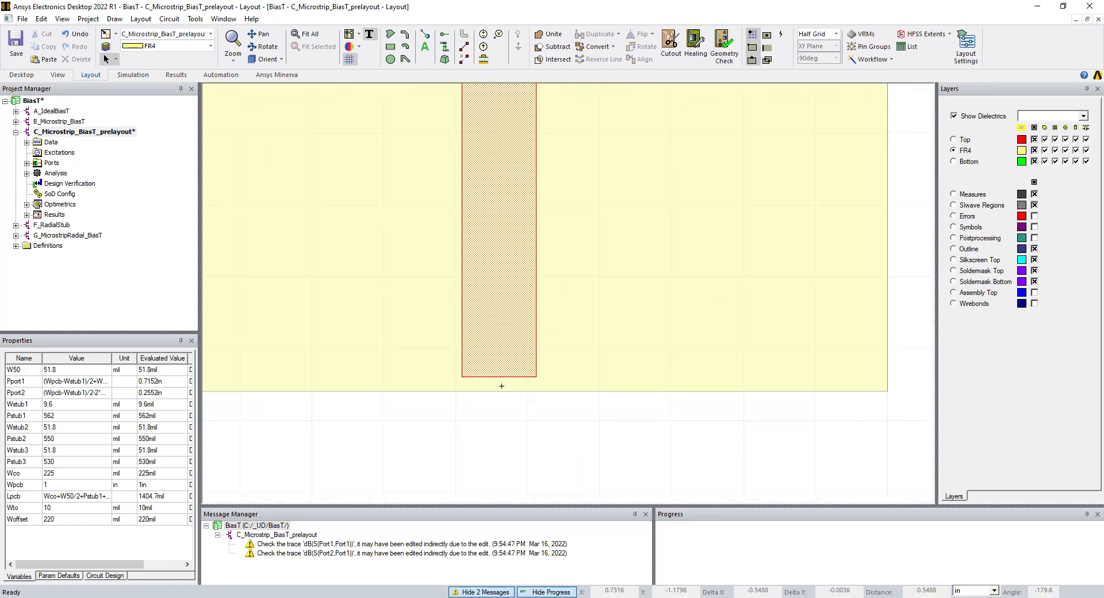
pyautogui.scroll(-1, 500, 391)
pyautogui.scroll(-3, 500, 391)
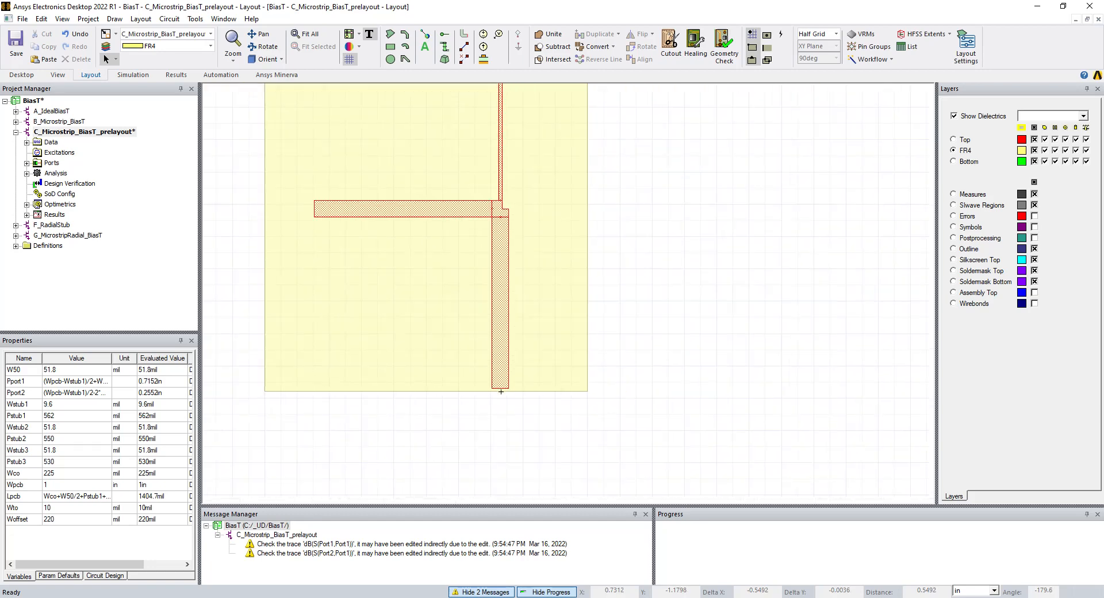
# - Save the project
pyautogui.scroll(1, 426, 301)
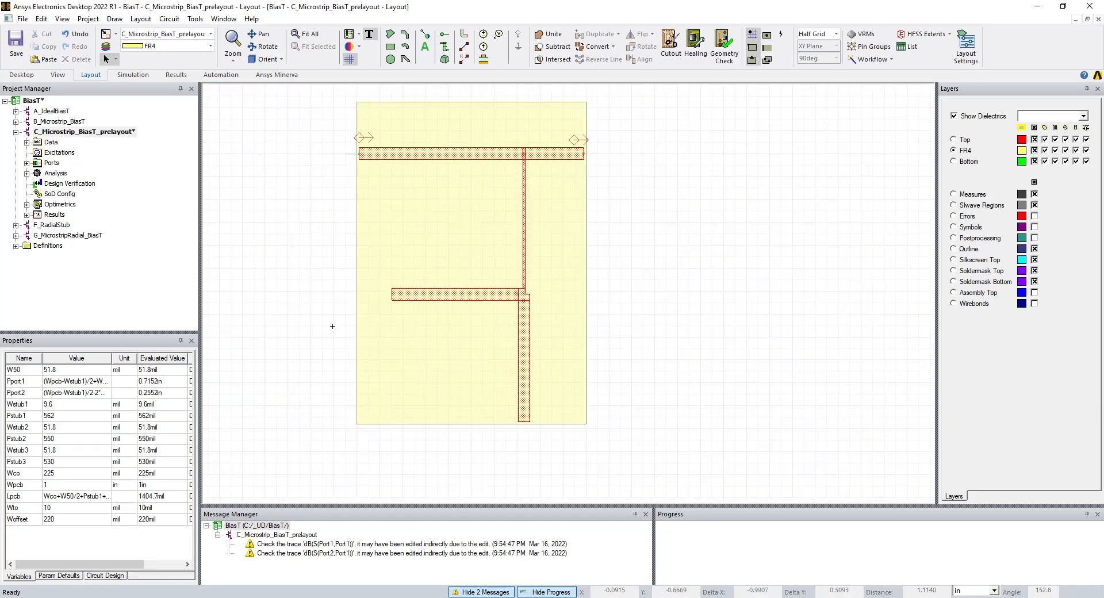
pyautogui.scroll(-1, 285, 313)
pyautogui.scroll(1, 274, 276)
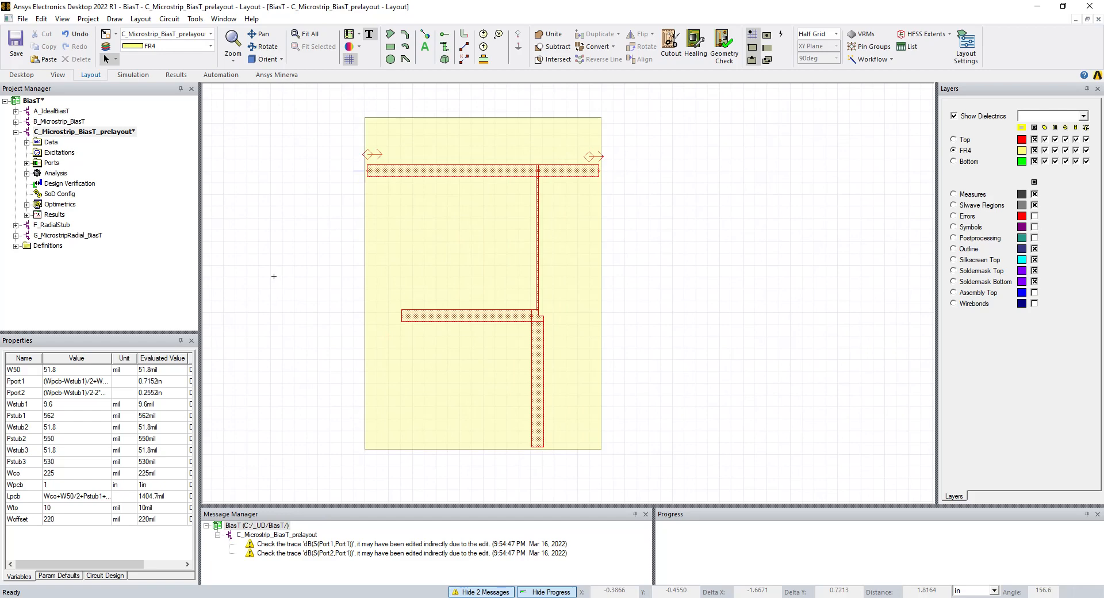
pyautogui.click(299, 334)
pyautogui.hotkey('ctrl', 'd')
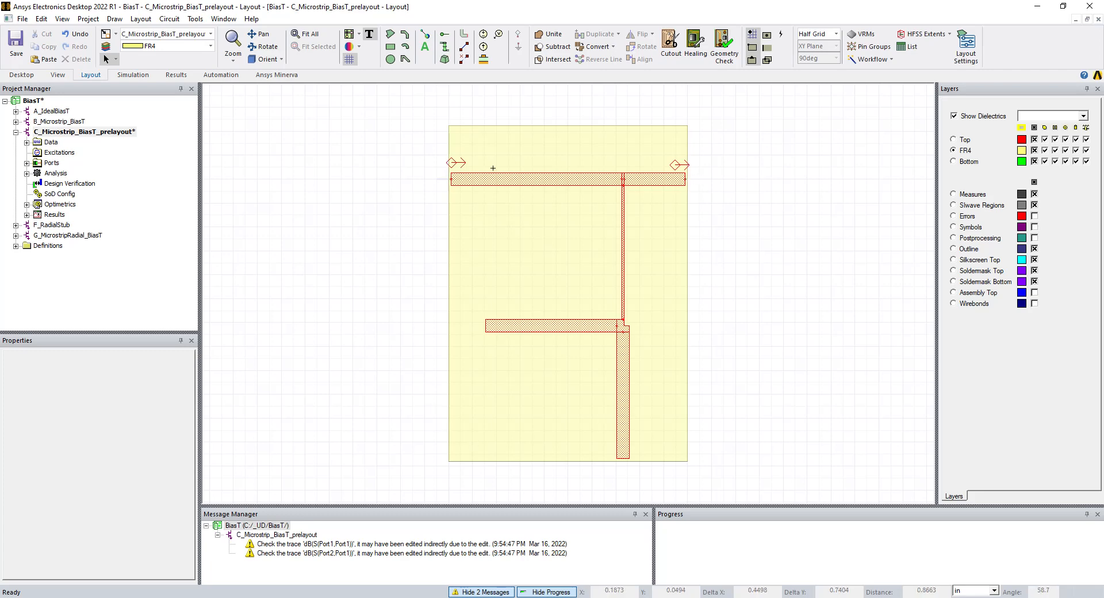
pyautogui.click(15, 45)
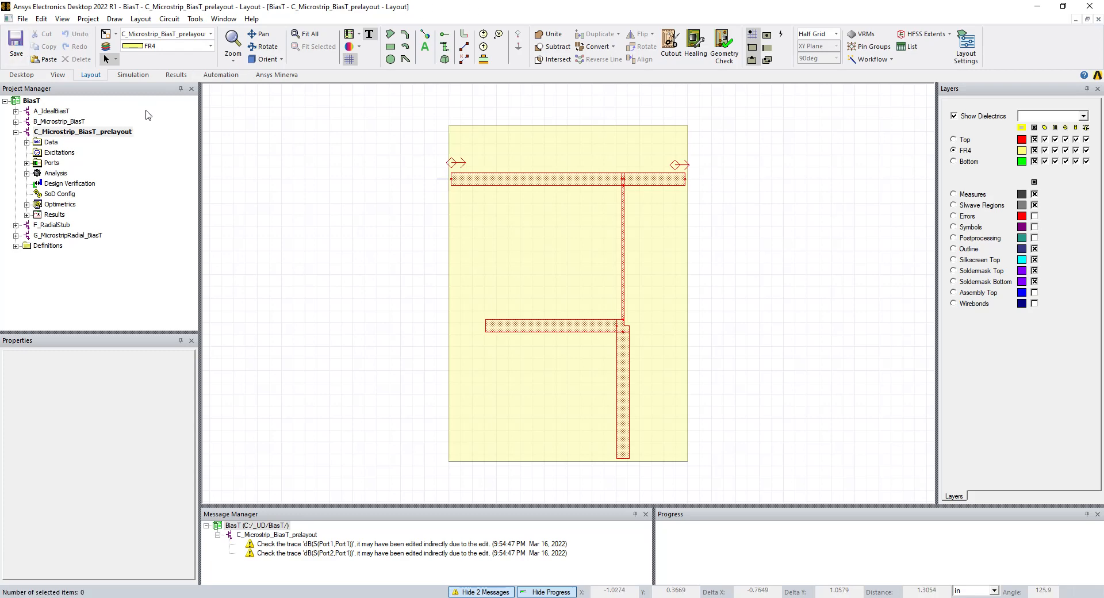
# - Set the design variable Woffset to 200 mil and realign all the microstrip components in the layout
pyautogui.click(96, 131)
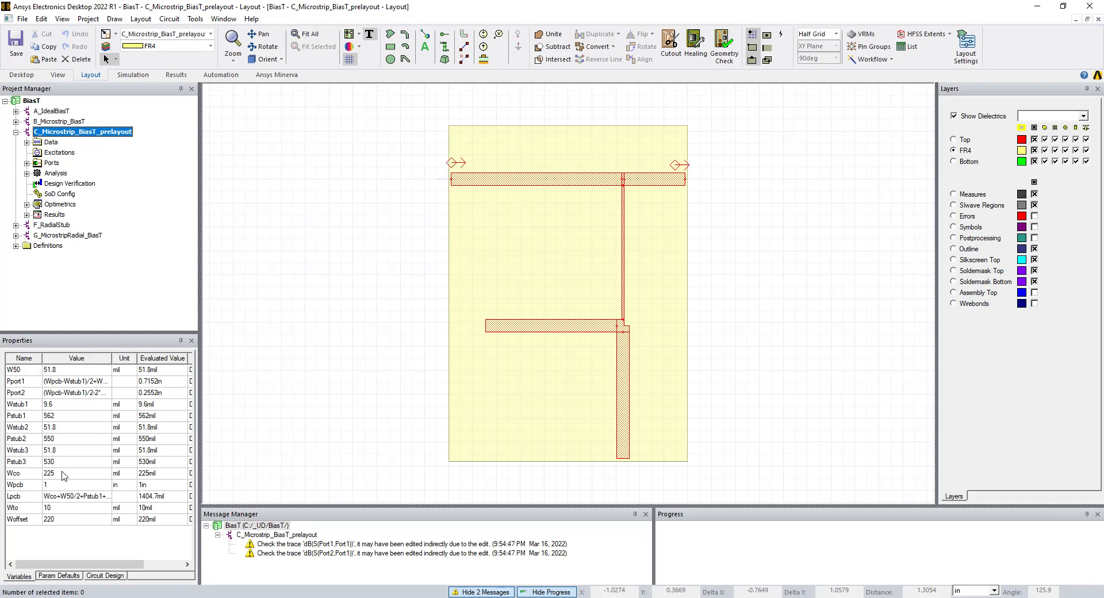
pyautogui.click(58, 520)
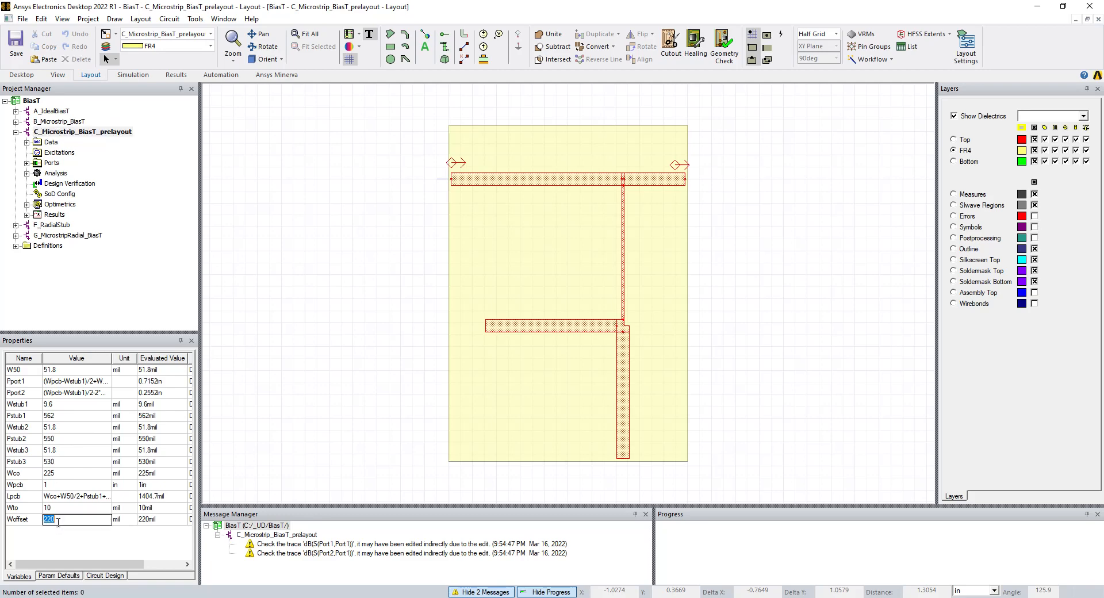
pyautogui.write('200')
pyautogui.click(100, 534)
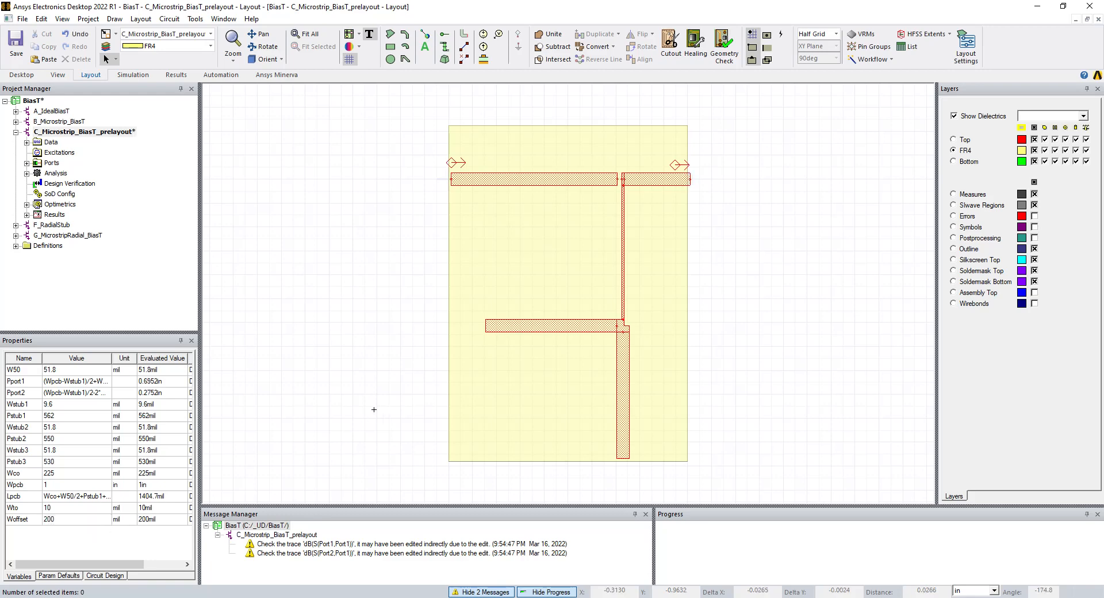
pyautogui.hotkey('ctrl', 'a')
pyautogui.click(379, 410)
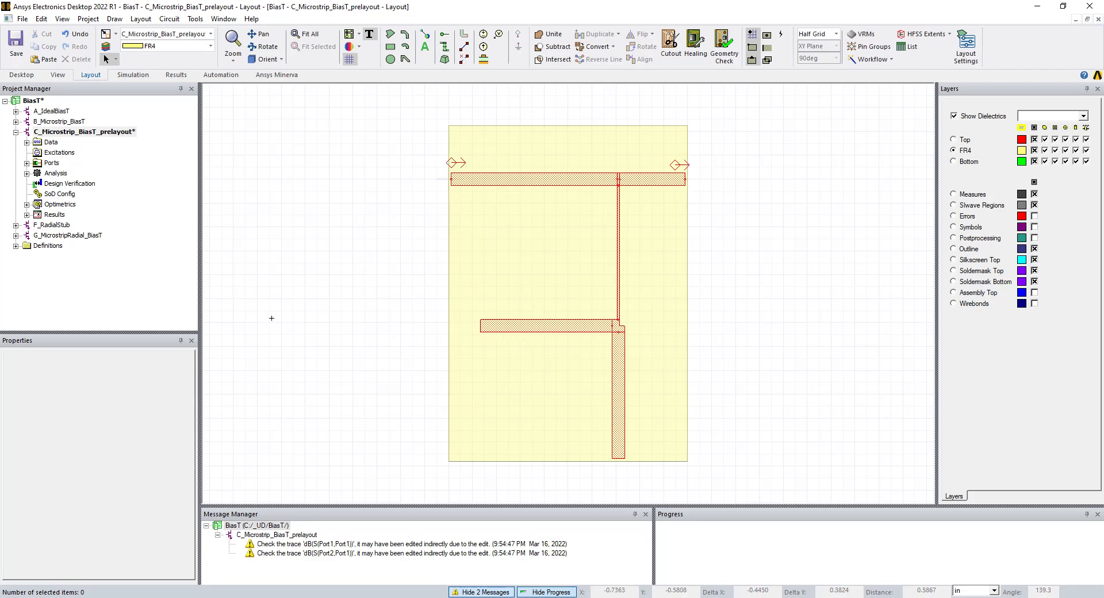
# - Set the design variable Woffset to 50 mil and realign the layout components to test a larger stub shift
pyautogui.click(59, 132)
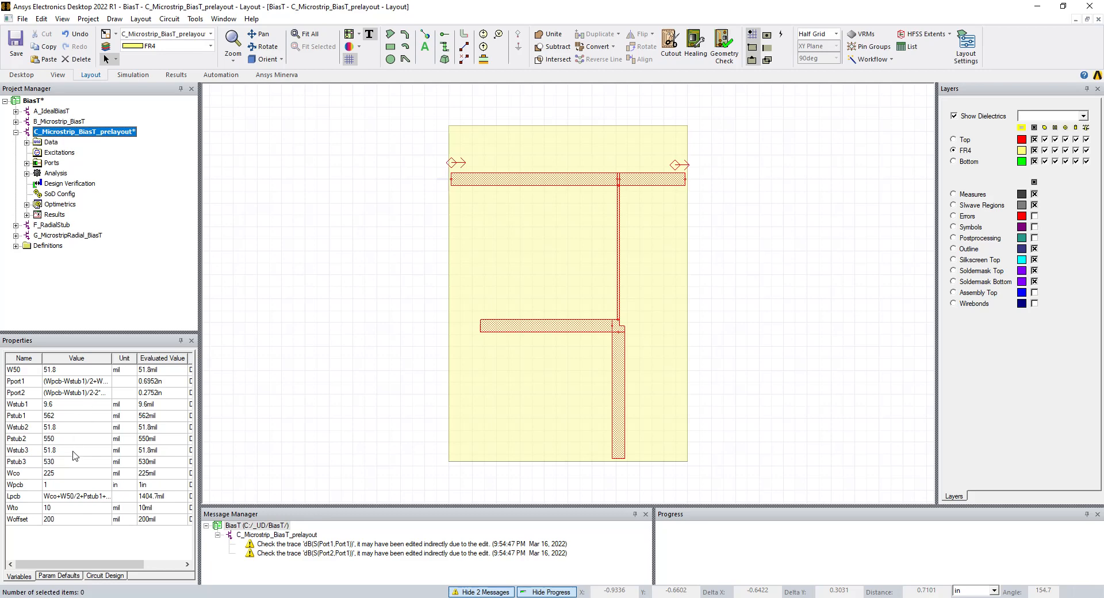
pyautogui.click(59, 518)
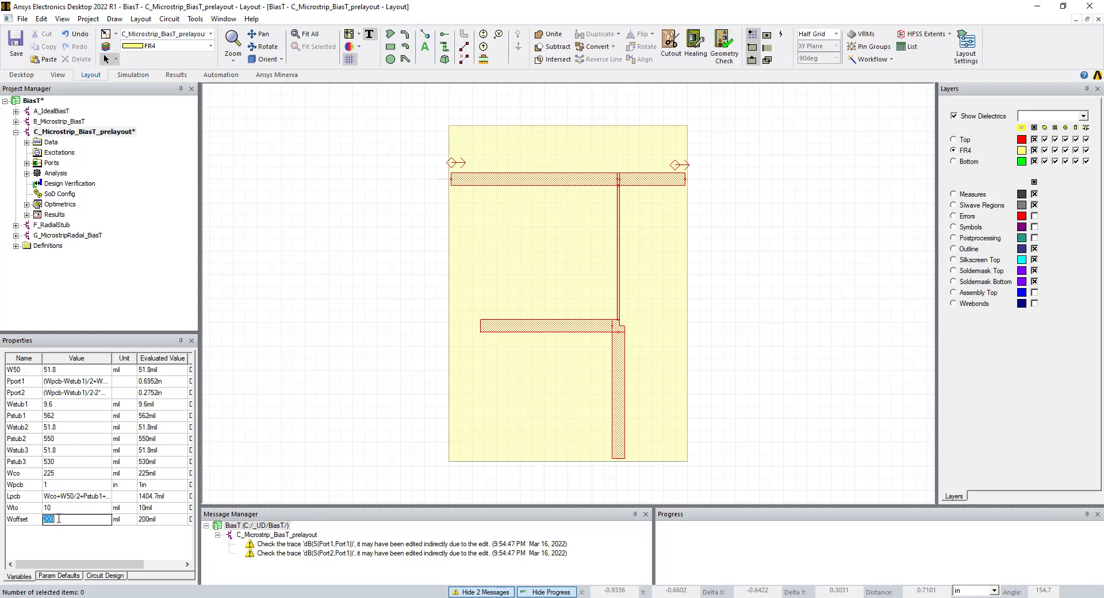
pyautogui.write('50mil')
pyautogui.press('Return')
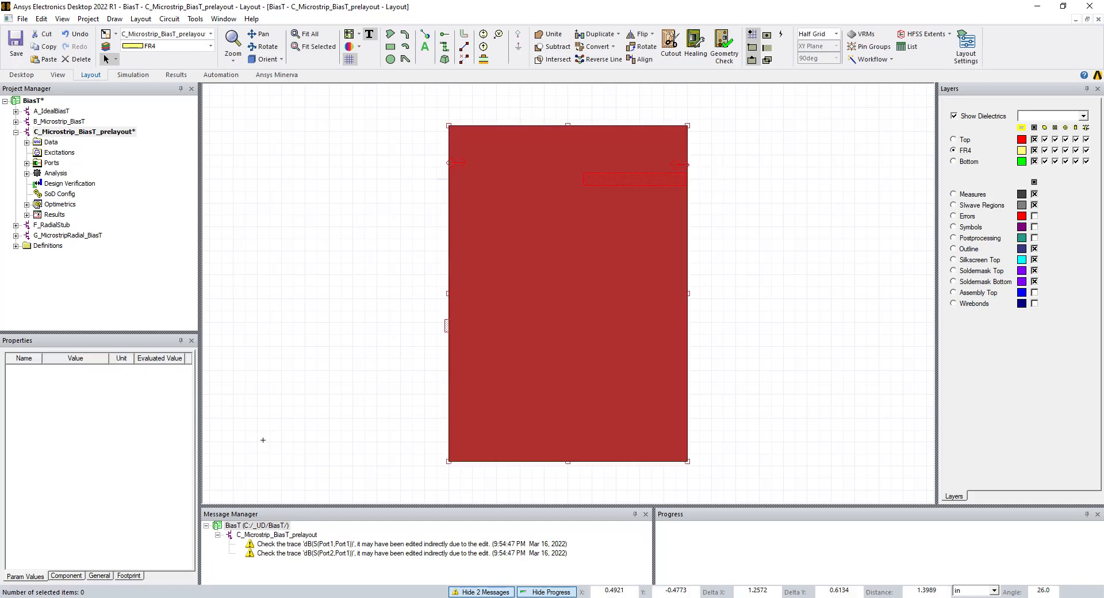
pyautogui.click(262, 440)
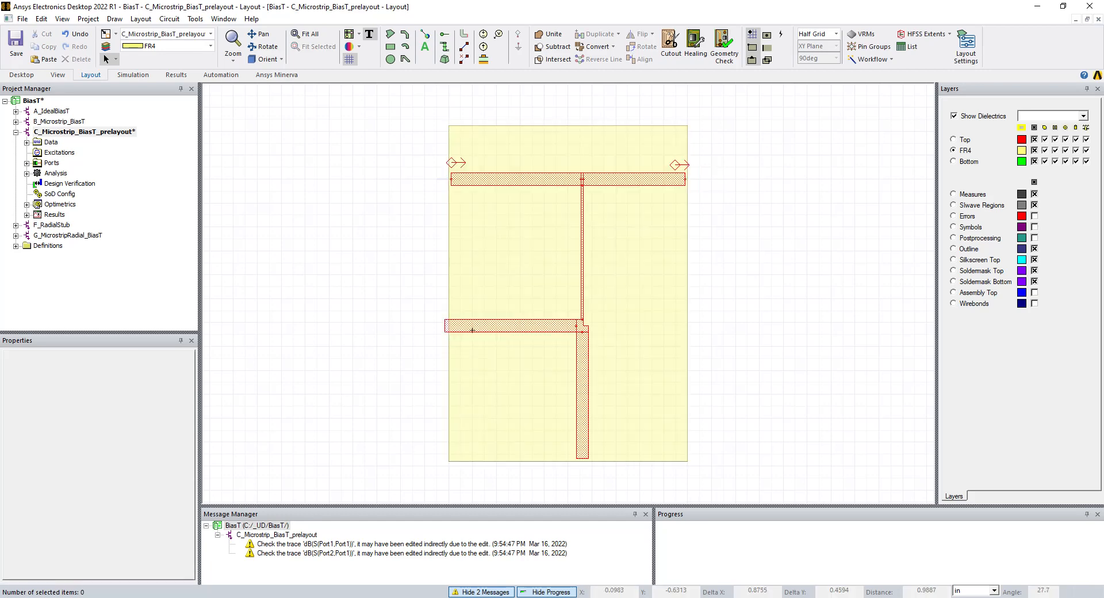
# - Restore the design variable Woffset to 220 mil and realign the microstrip components in the layout
pyautogui.click(104, 133)
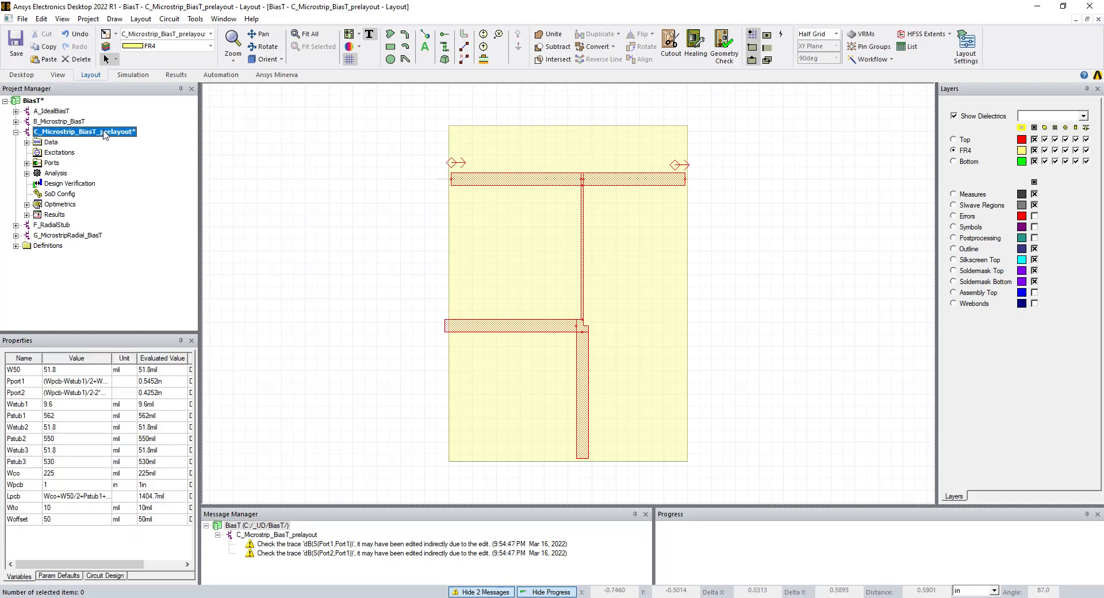
pyautogui.click(57, 518)
pyautogui.write('220mil')
pyautogui.press('Return')
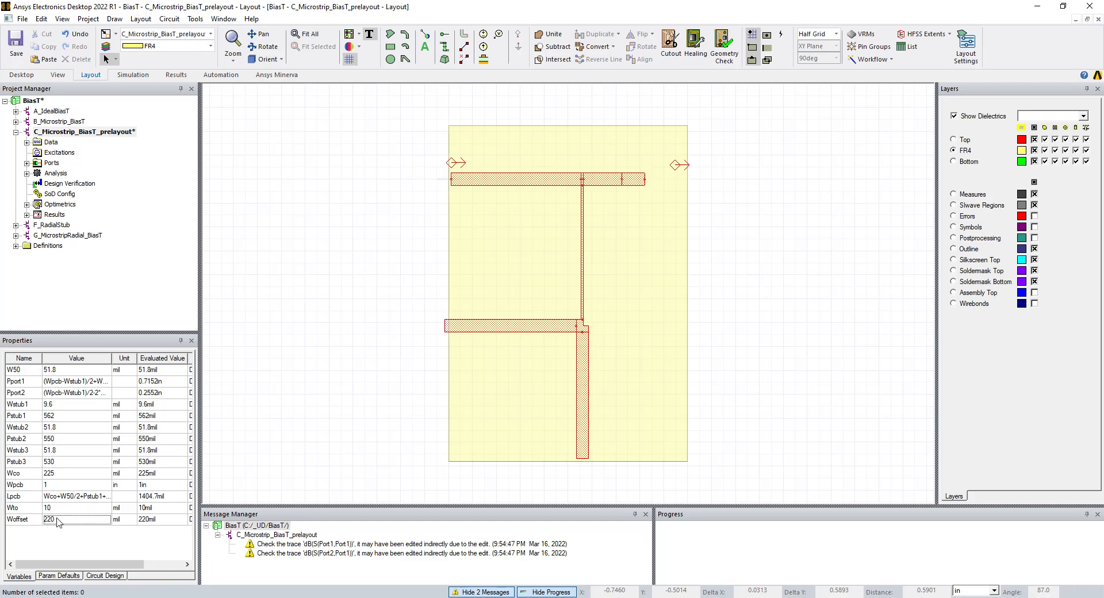
pyautogui.click(301, 436)
pyautogui.hotkey('ctrl', 'z')
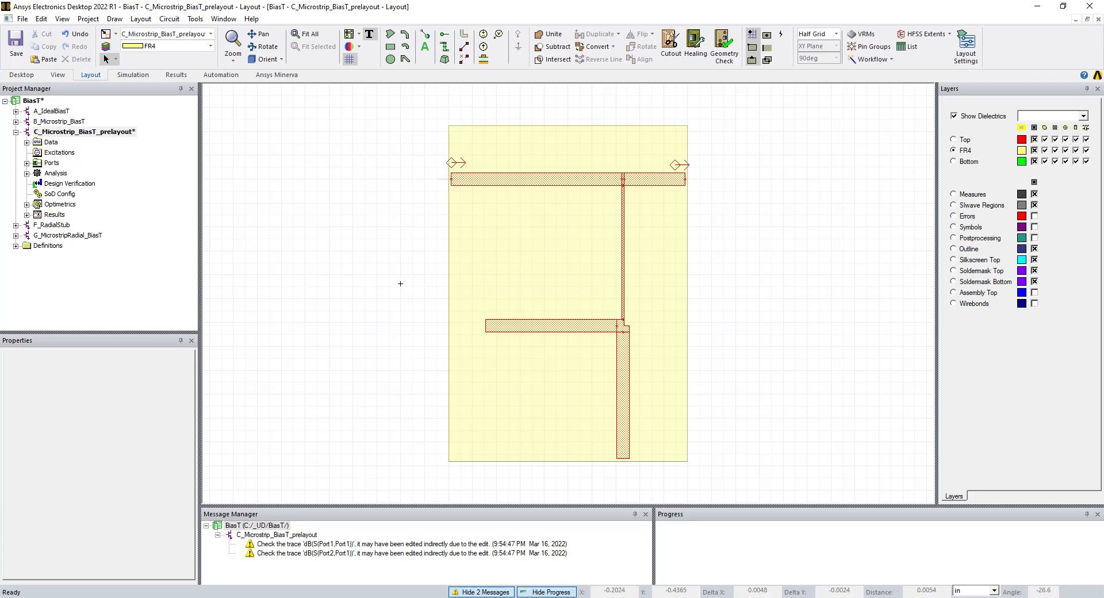
# - Move the Port1 and Port2 symbols off the FR4 board, one beyond each side edge, and clear the selection
pyautogui.click(456, 162)
pyautogui.moveTo(456, 162); pyautogui.dragTo(414, 158)
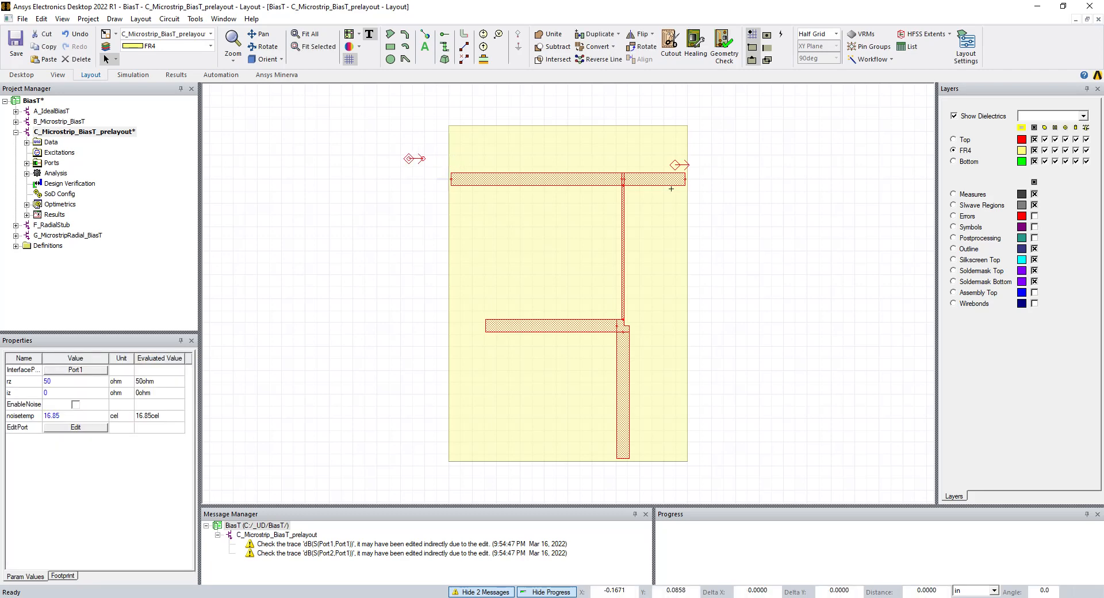
pyautogui.moveTo(674, 165); pyautogui.dragTo(704, 166)
pyautogui.click(737, 163)
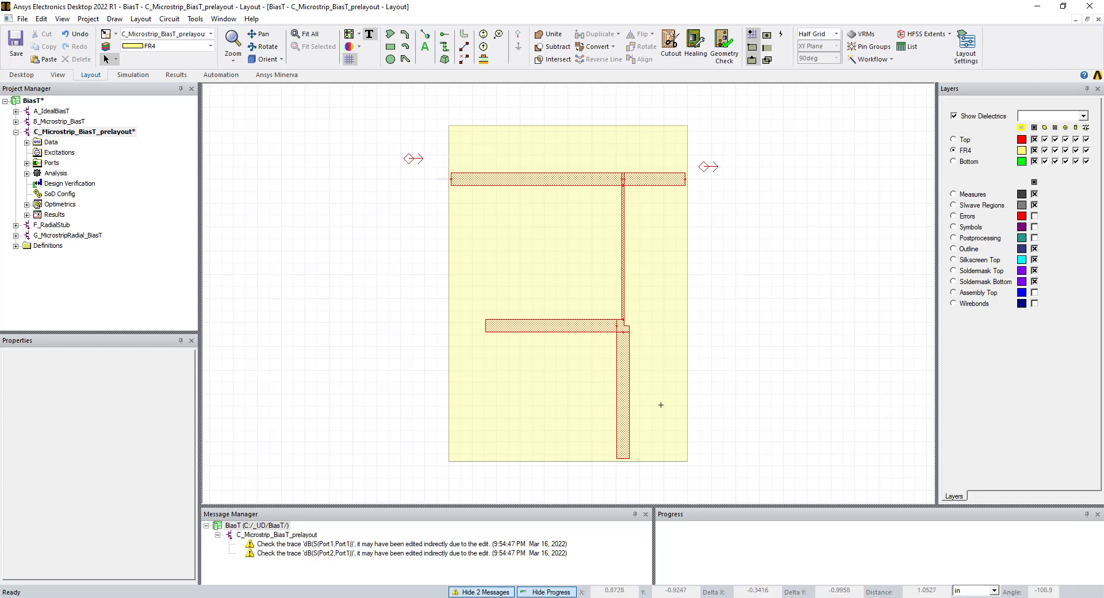
pyautogui.click(744, 387)
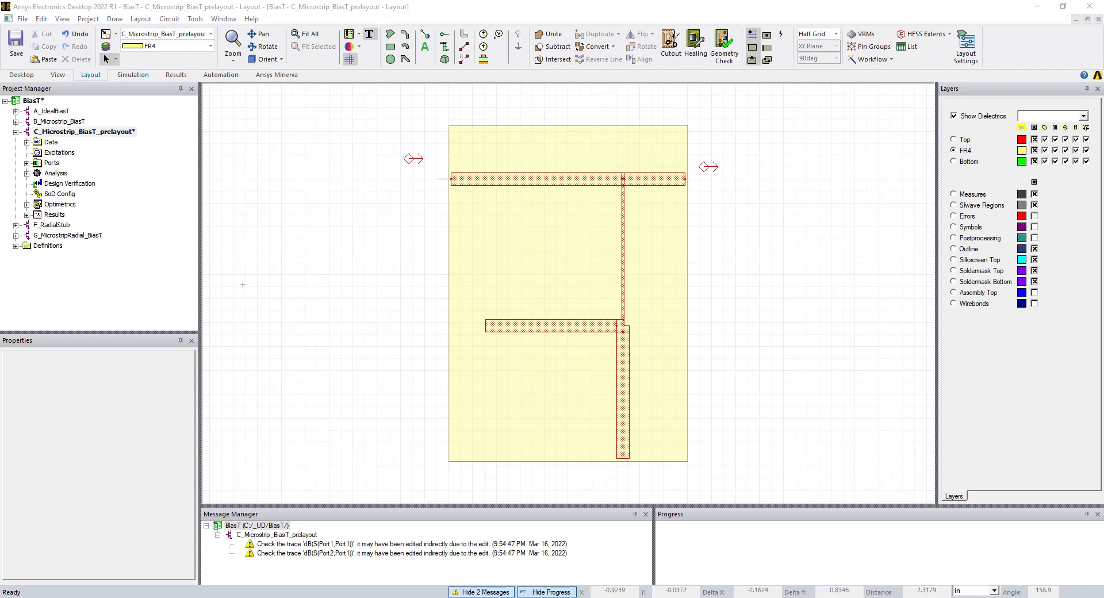
# - Review the FR4 outline rectangle in the layout and the design variables in the schematic, and return to the layout
pyautogui.click(534, 159)
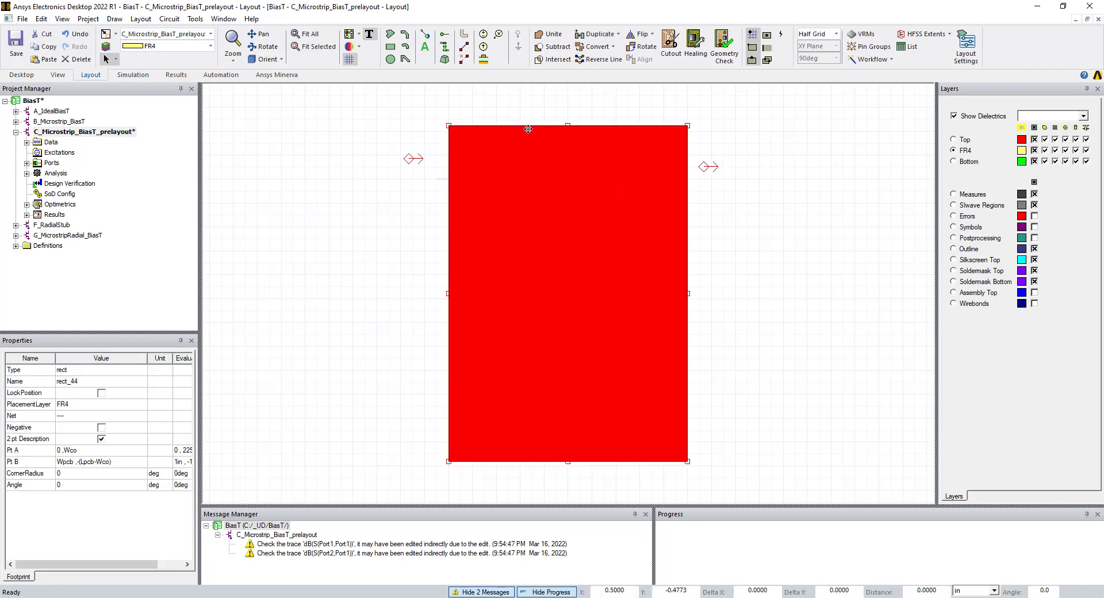
pyautogui.click(488, 159)
pyautogui.click(499, 165)
pyautogui.click(296, 389)
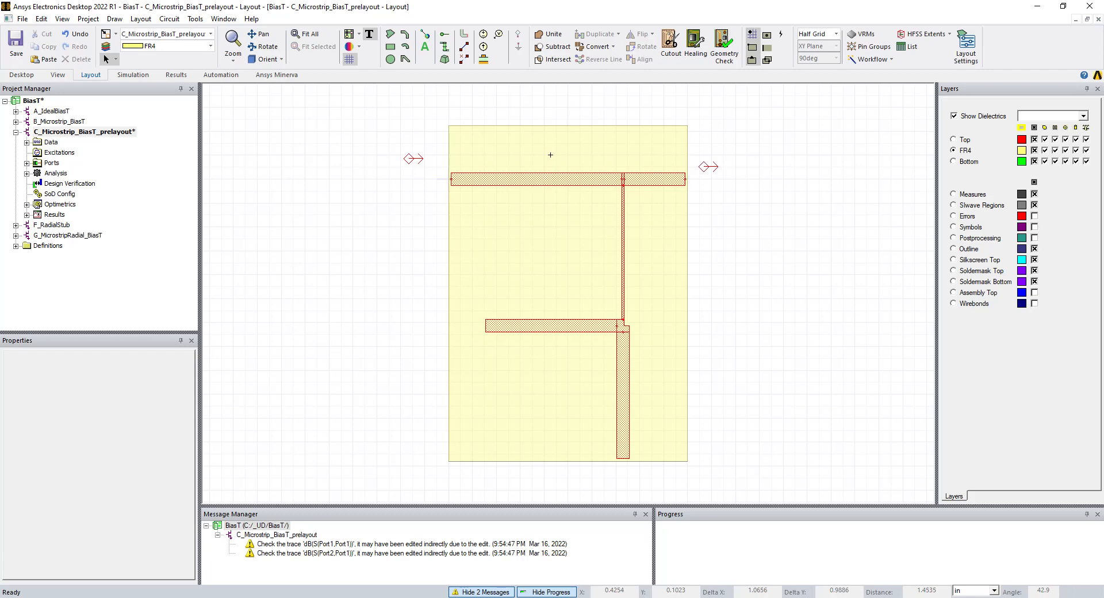
pyautogui.click(550, 157)
pyautogui.click(764, 304)
pyautogui.click(57, 75)
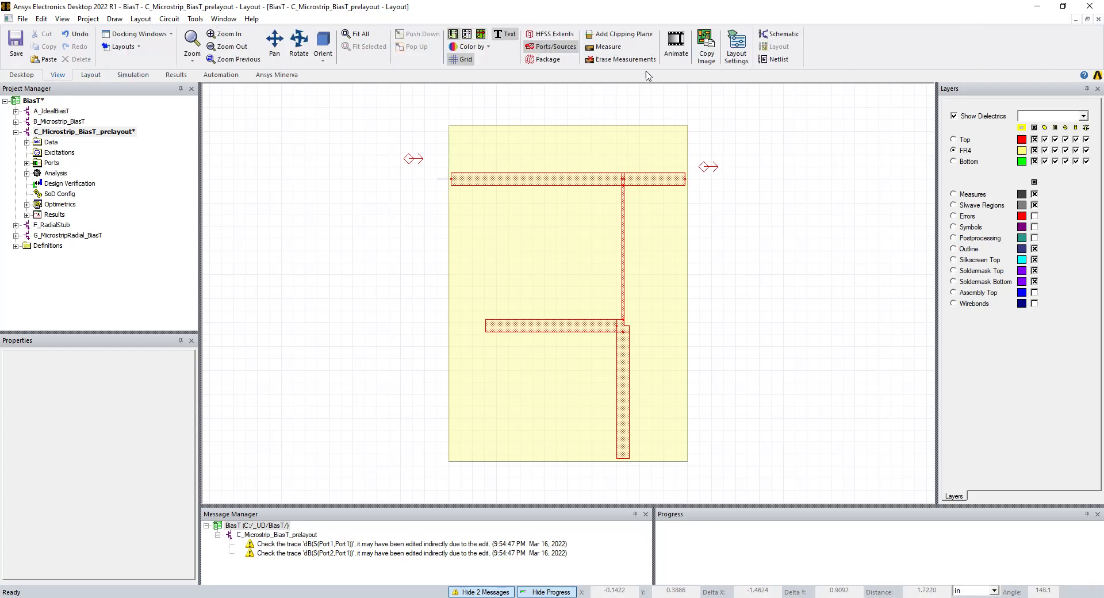
pyautogui.click(778, 35)
pyautogui.scroll(-2, 371, 253)
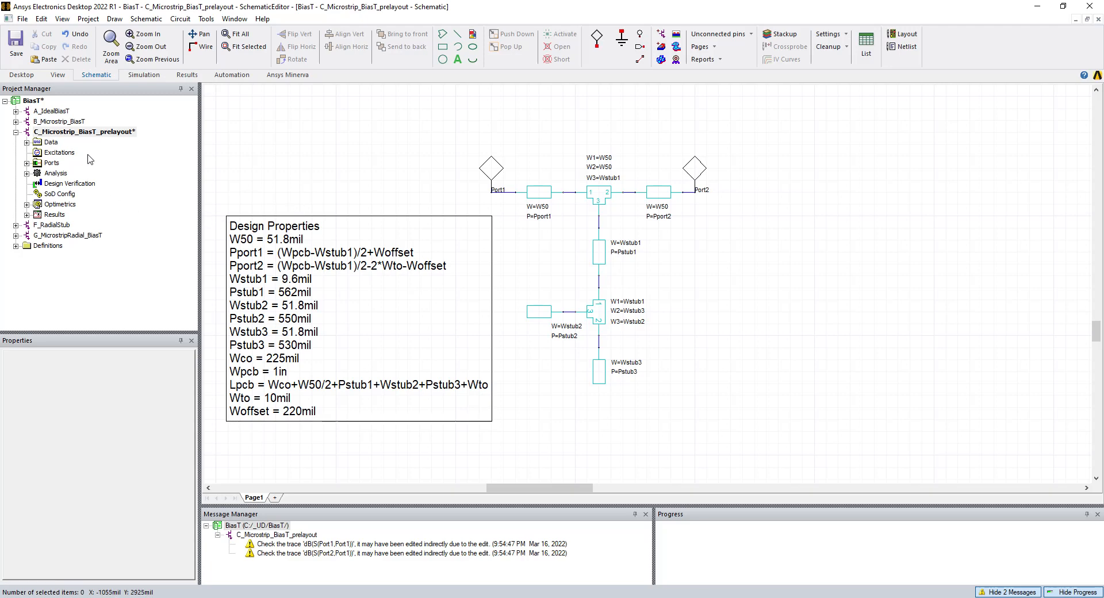
pyautogui.click(61, 78)
pyautogui.click(444, 48)
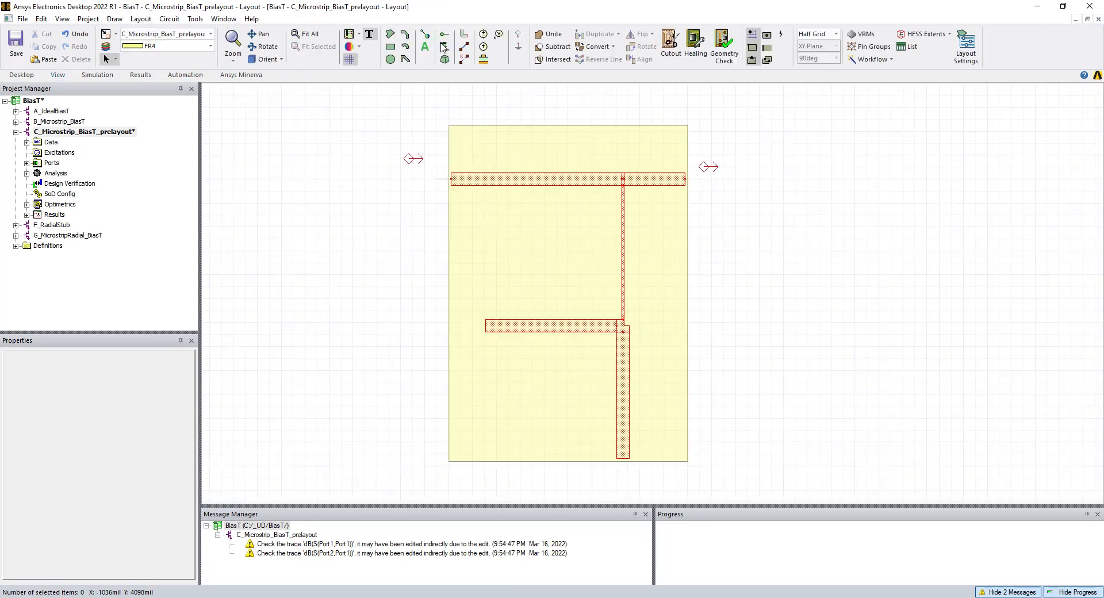
pyautogui.scroll(-1, 360, 128)
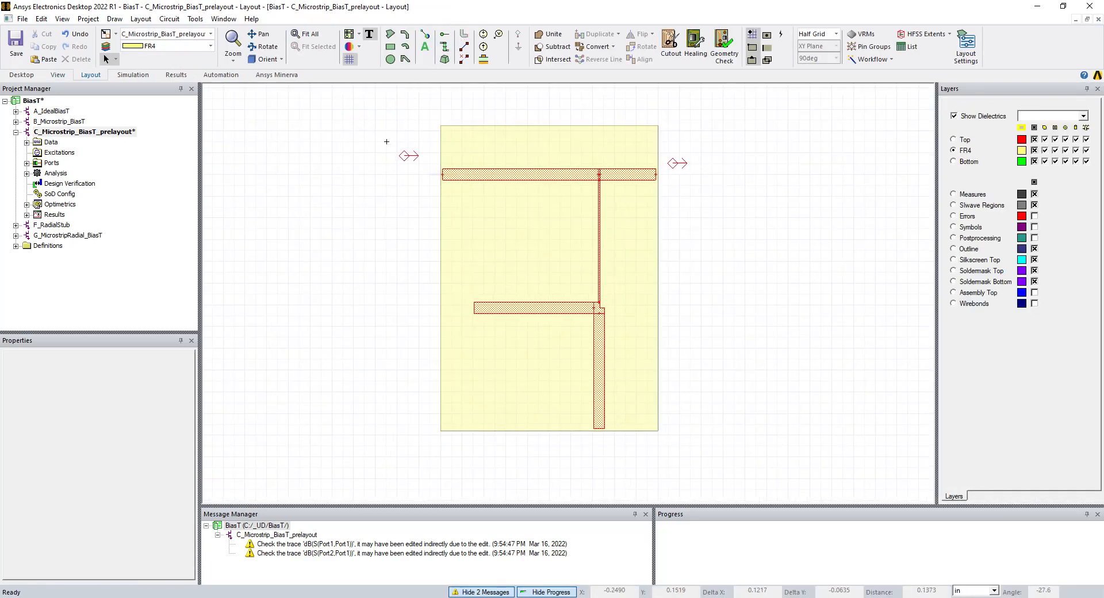
pyautogui.scroll(1, 386, 141)
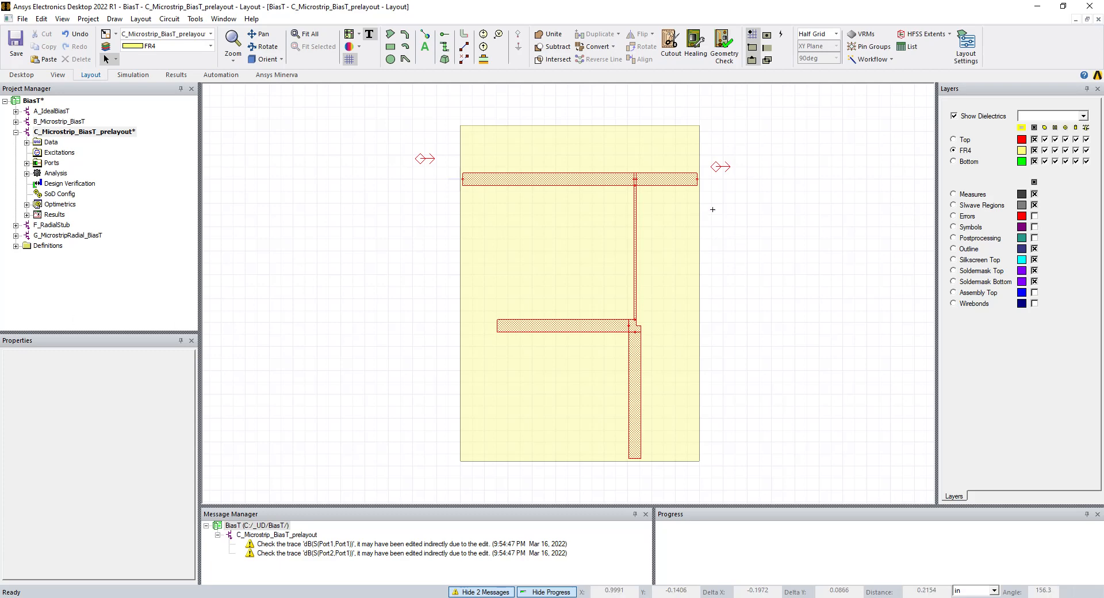
# - Hide the Top, Measures, SIwave Regions, Outline, Silkscreen Top and both Soldermask layers, and make Bottom the active layer
pyautogui.click(920, 178)
pyautogui.click(1034, 139)
pyautogui.click(1033, 194)
pyautogui.click(1034, 205)
pyautogui.click(1033, 248)
pyautogui.click(1034, 259)
pyautogui.click(1033, 270)
pyautogui.click(1034, 282)
pyautogui.click(953, 162)
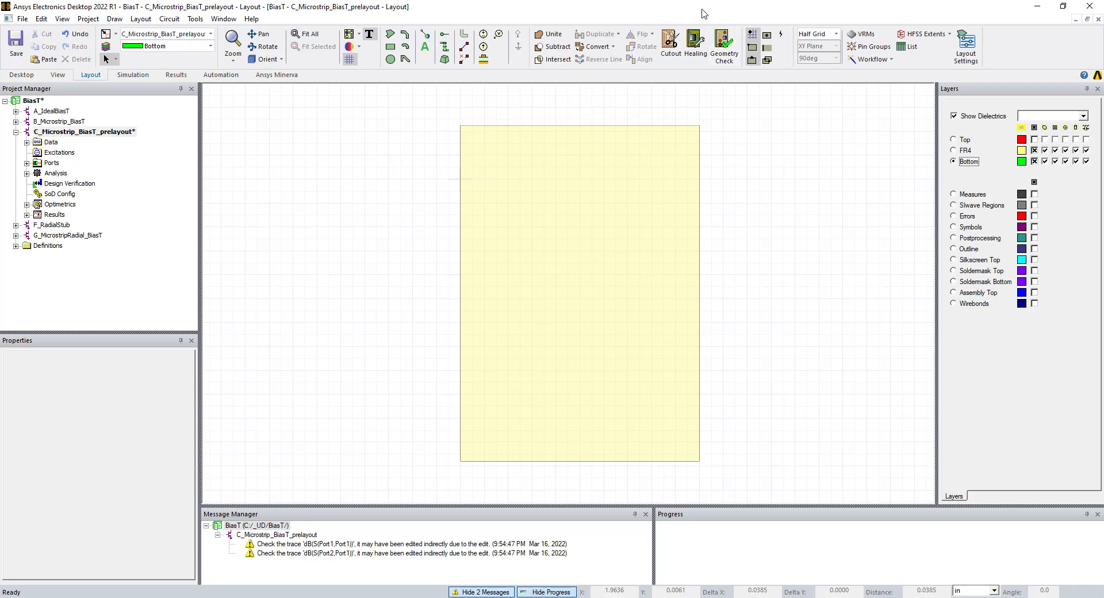
# - Draw a rectangle about 1.15 by 1.55 in on the Bottom layer, enclosing the FR4 board
pyautogui.click(390, 48)
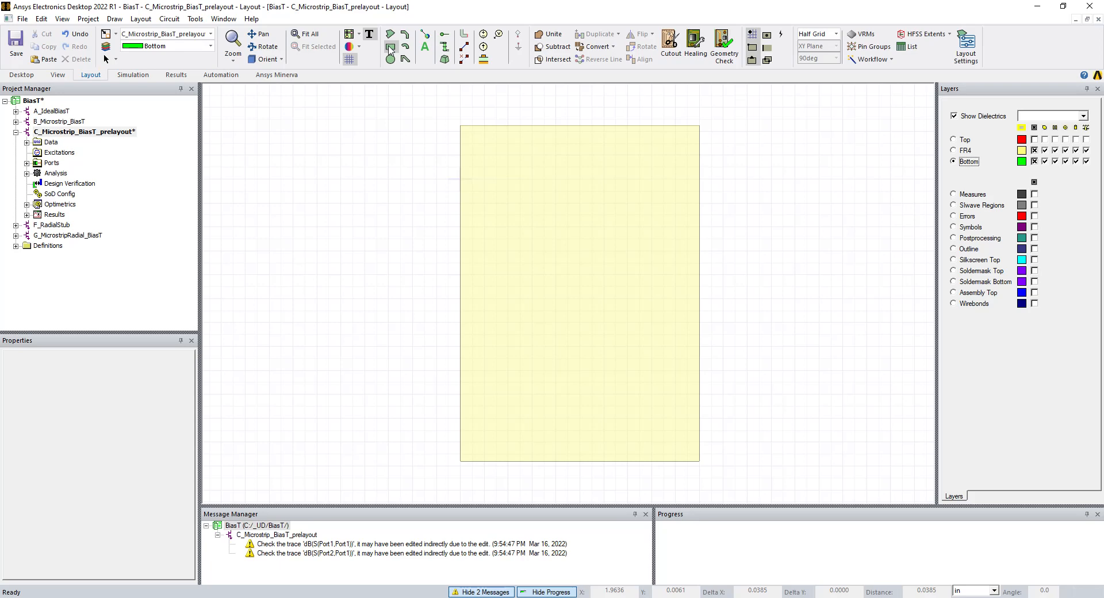
pyautogui.click(448, 107)
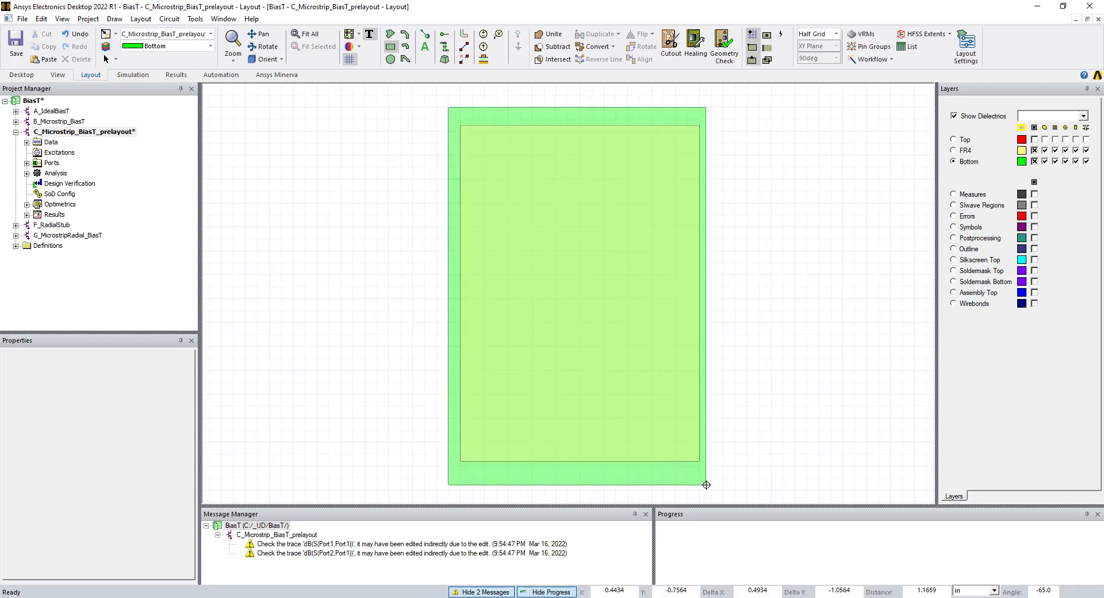
pyautogui.click(720, 476)
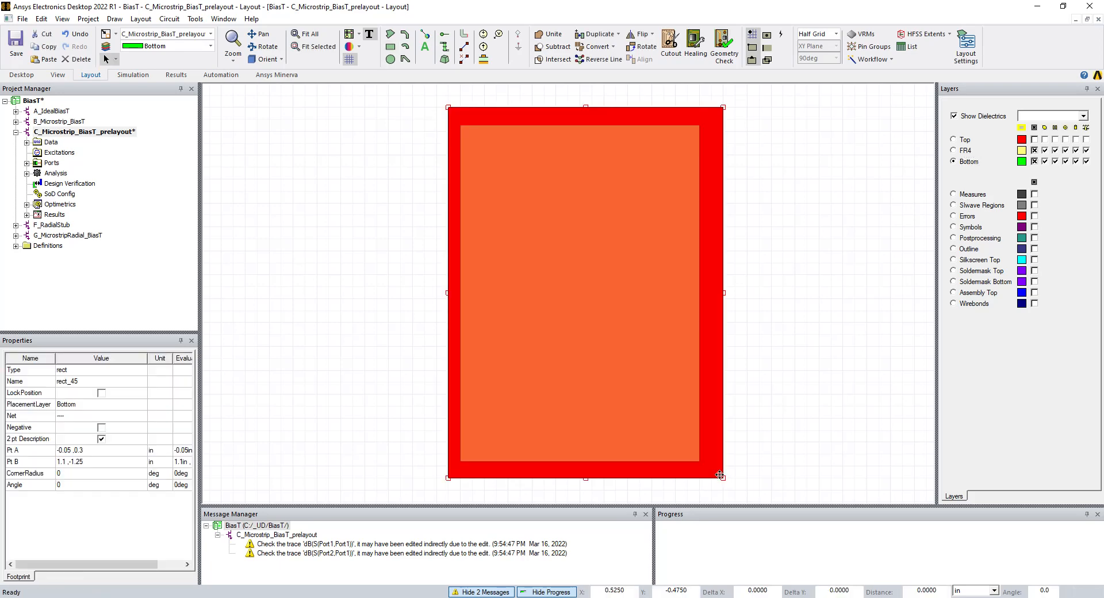
# - Set Pt A of the Bottom layer rectangle to Wto, Wco-Wto
pyautogui.click(90, 451)
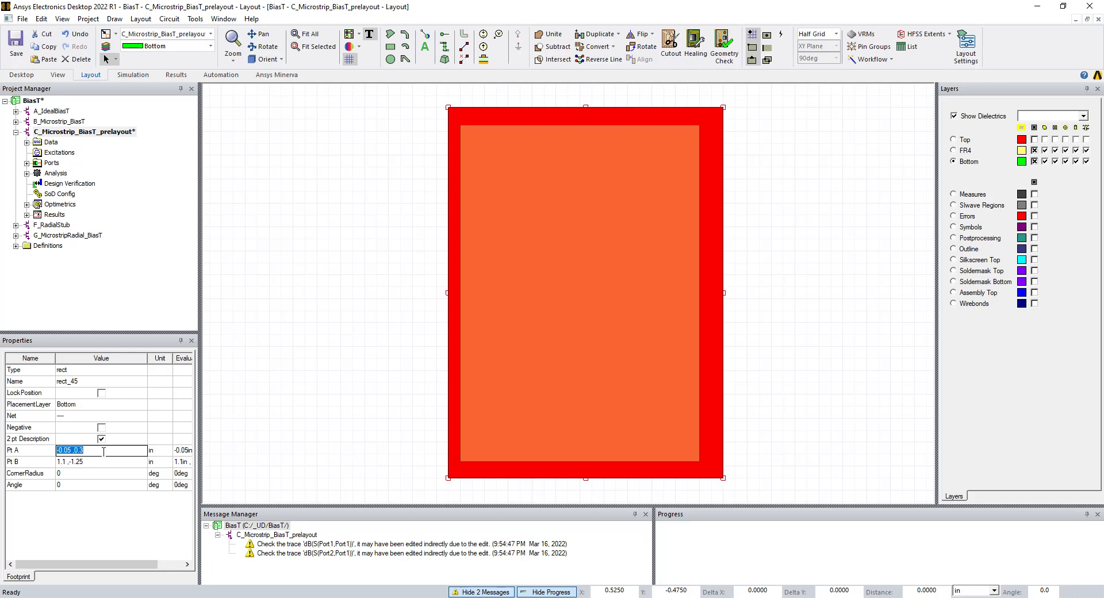
pyautogui.write('Wto')
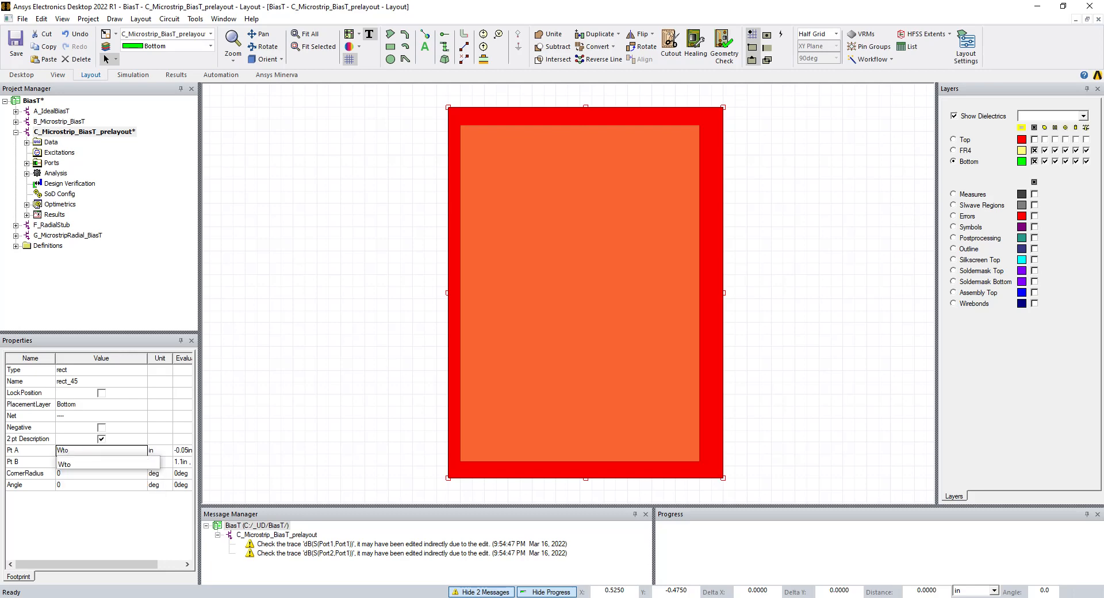
pyautogui.write(',')
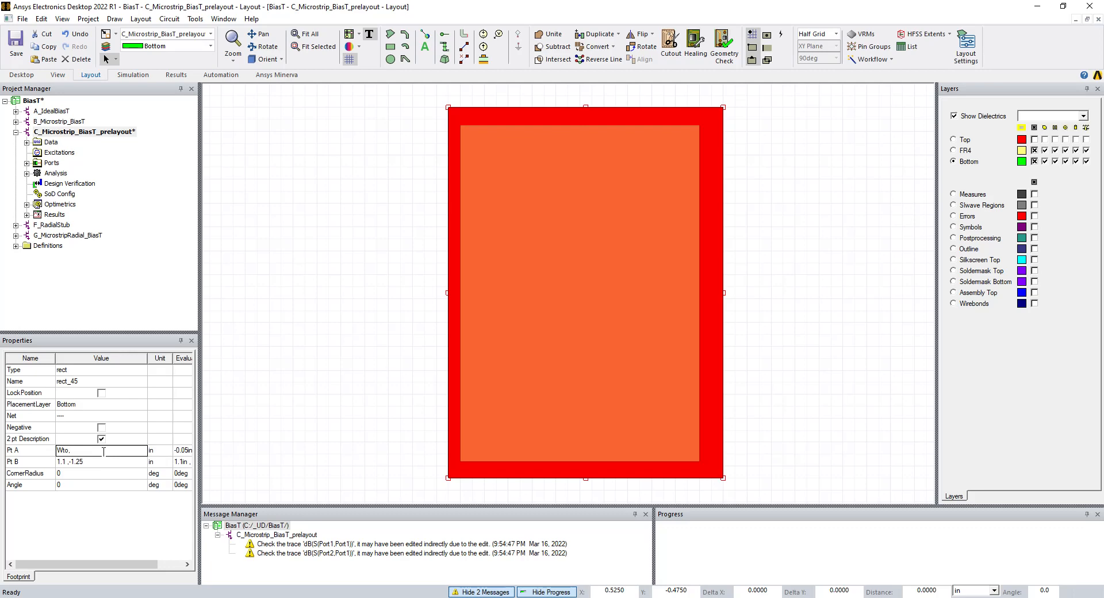
pyautogui.write('Wco')
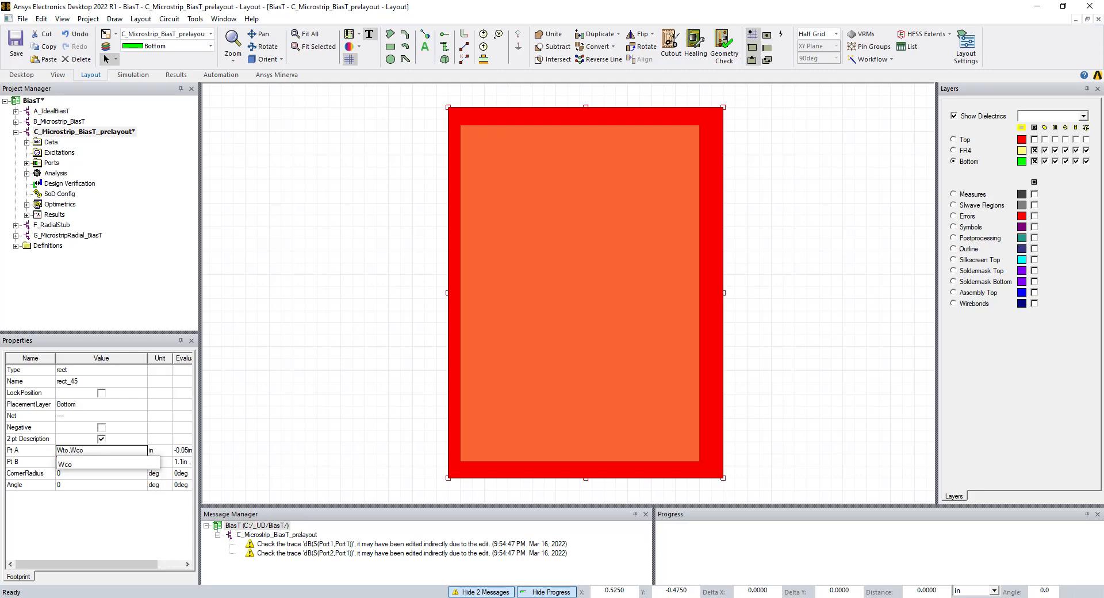
pyautogui.write('-Wto')
pyautogui.press('Tab')
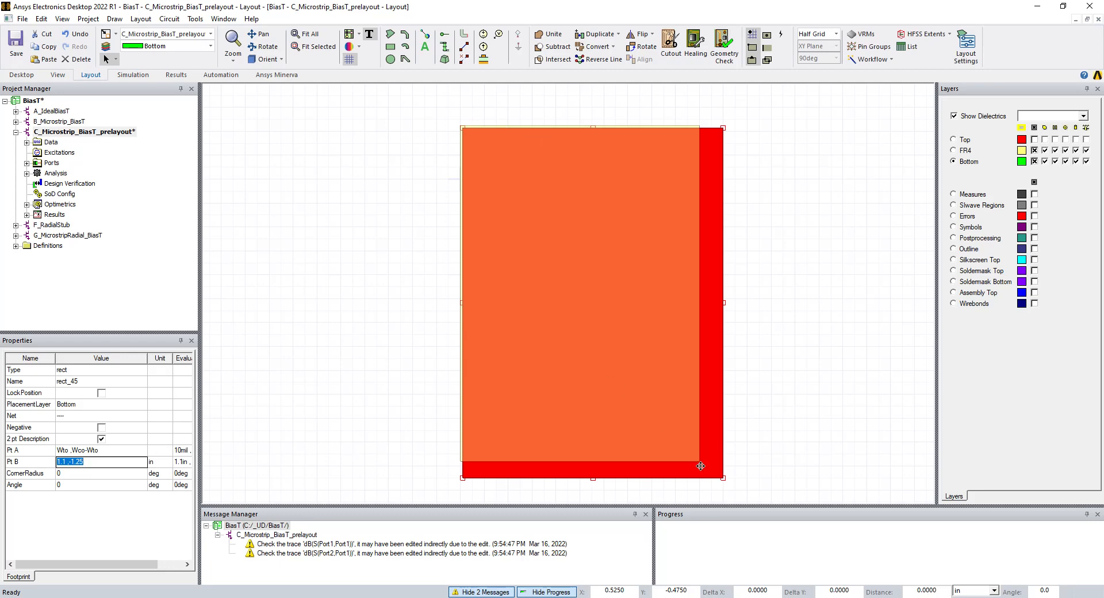
# - Set Pt B of the Bottom layer rectangle to Wpcb-Wto, -(Lpcb-Wco-Wto) and deselect the rectangle
pyautogui.moveTo(92, 461); pyautogui.dragTo(62, 461)
pyautogui.press('BackSpace')
pyautogui.write('Wpcb')
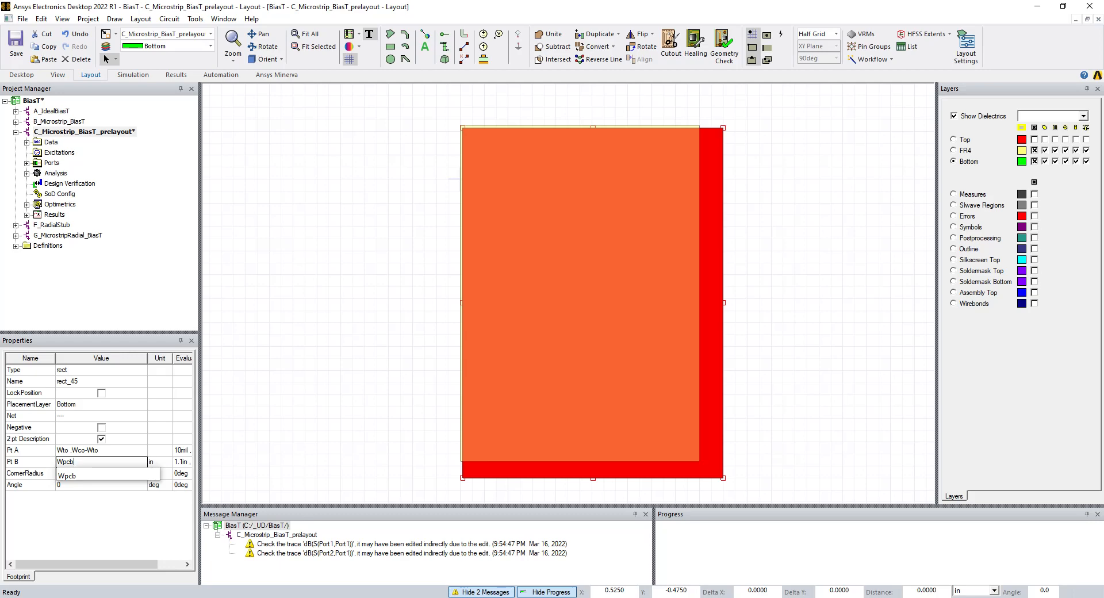
pyautogui.write('-')
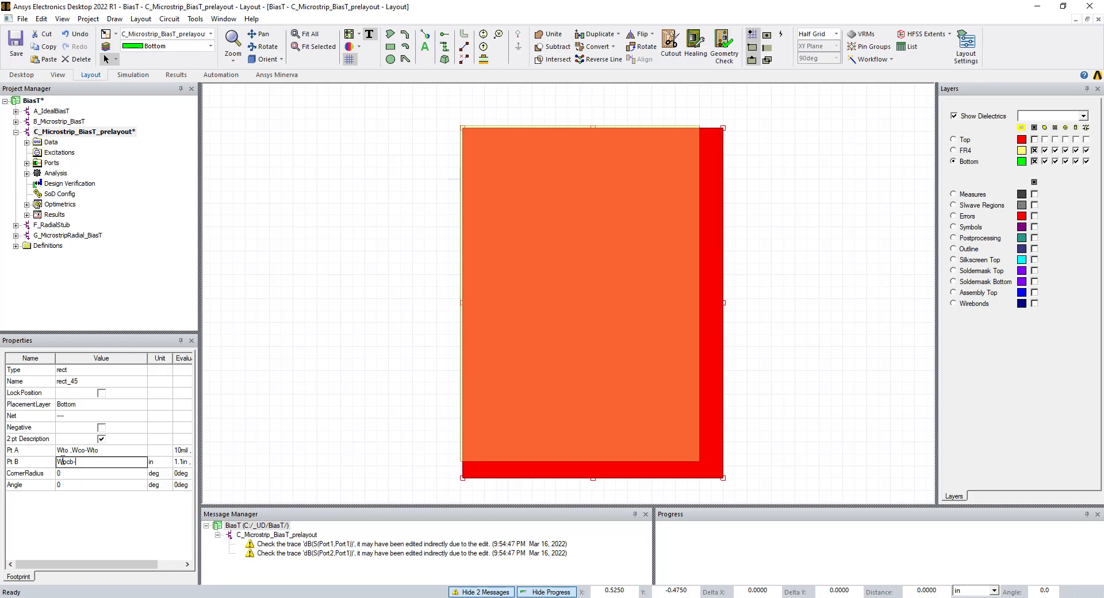
pyautogui.write('Wto,-(L')
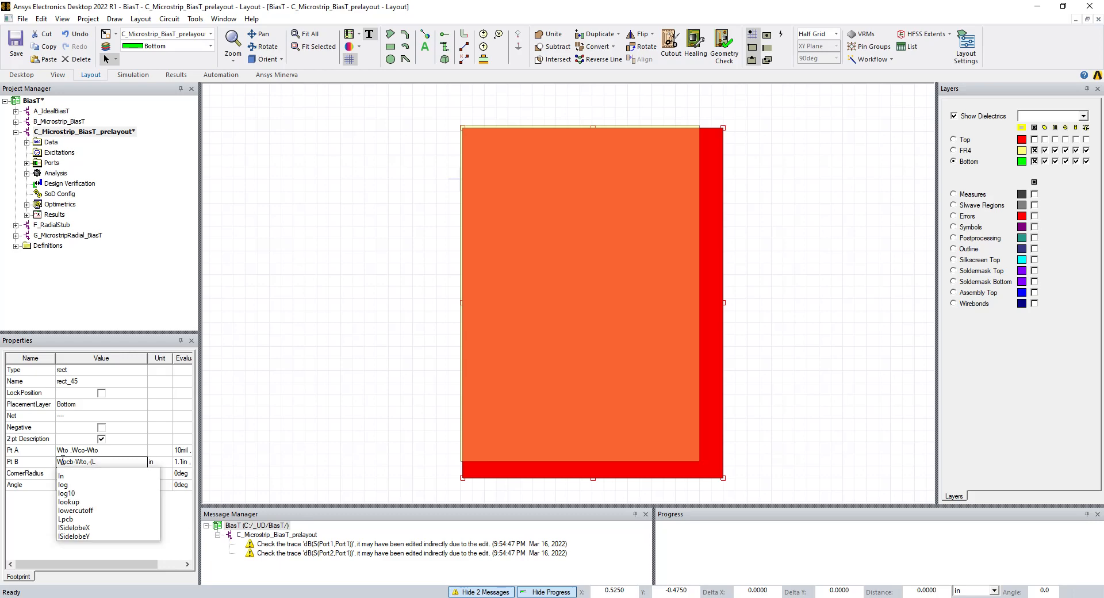
pyautogui.write('pcb')
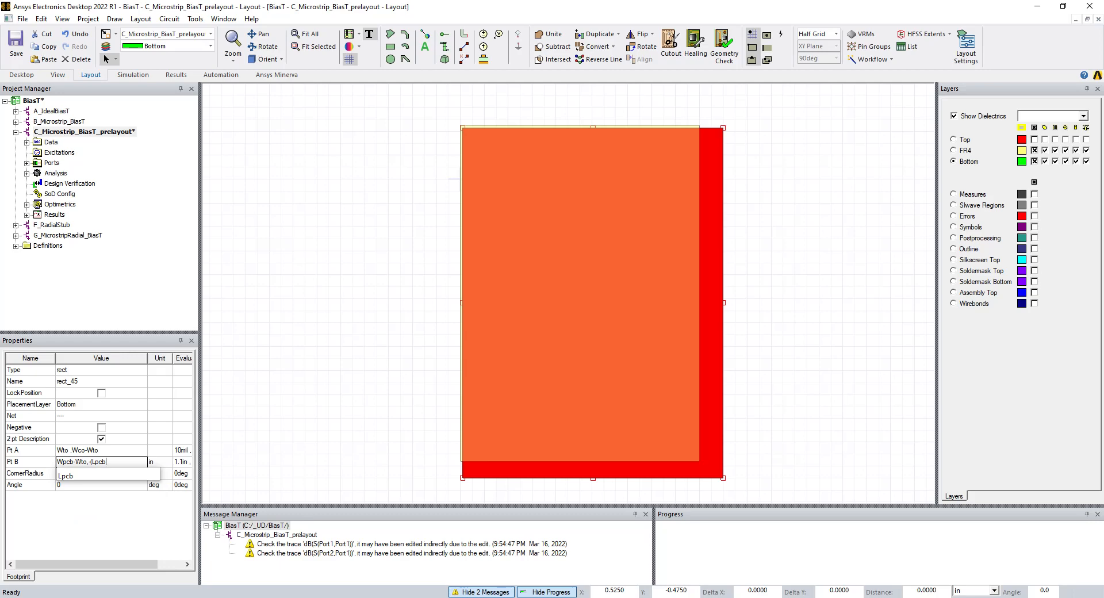
pyautogui.write('-Wco-Wto)')
pyautogui.press('Tab')
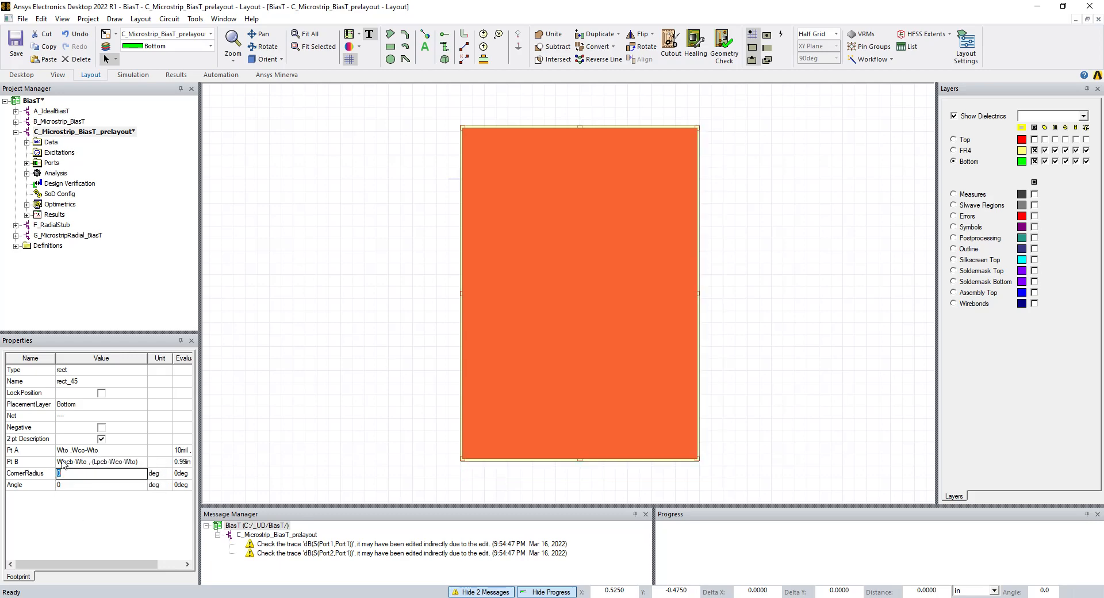
pyautogui.click(237, 378)
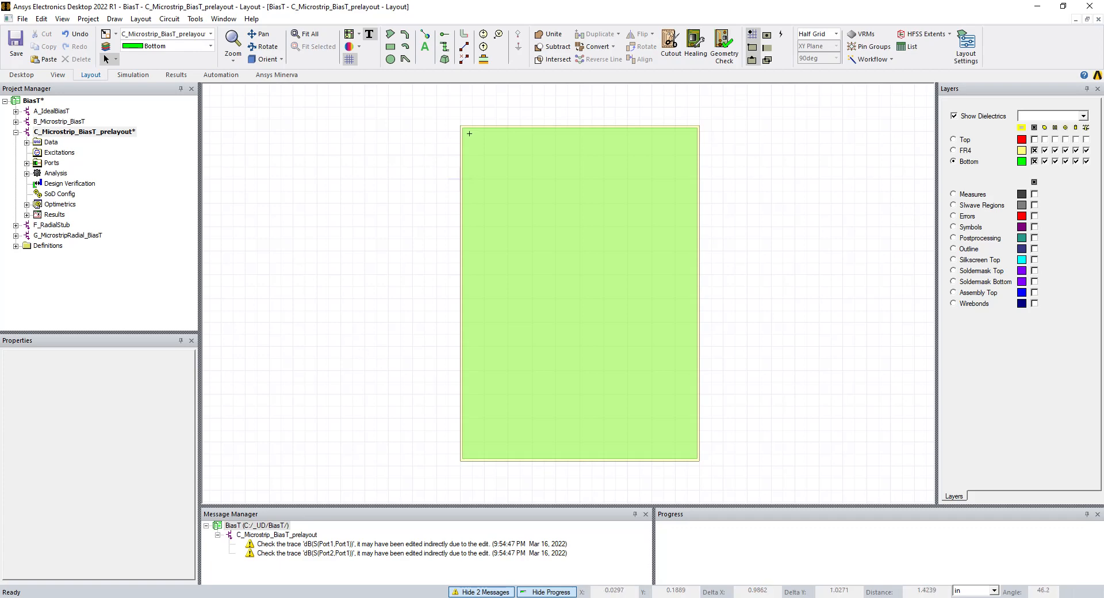
# - Examine the Bottom plane's inset from the FR4 edges, with the Top layer shown to check where the trace ends meet it
pyautogui.scroll(3, 484, 134)
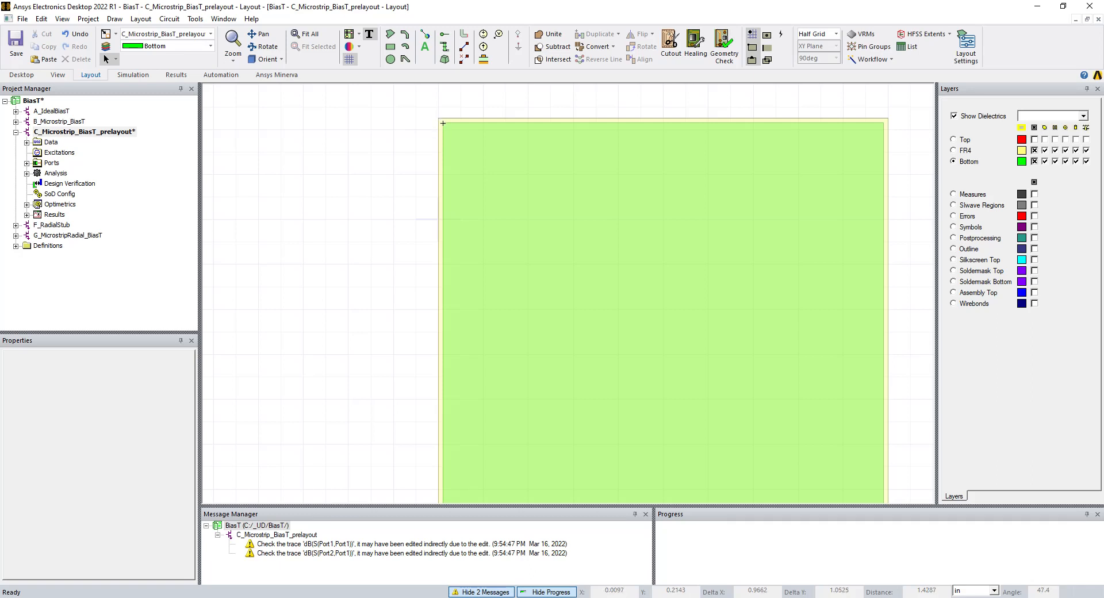
pyautogui.scroll(-5, 549, 222)
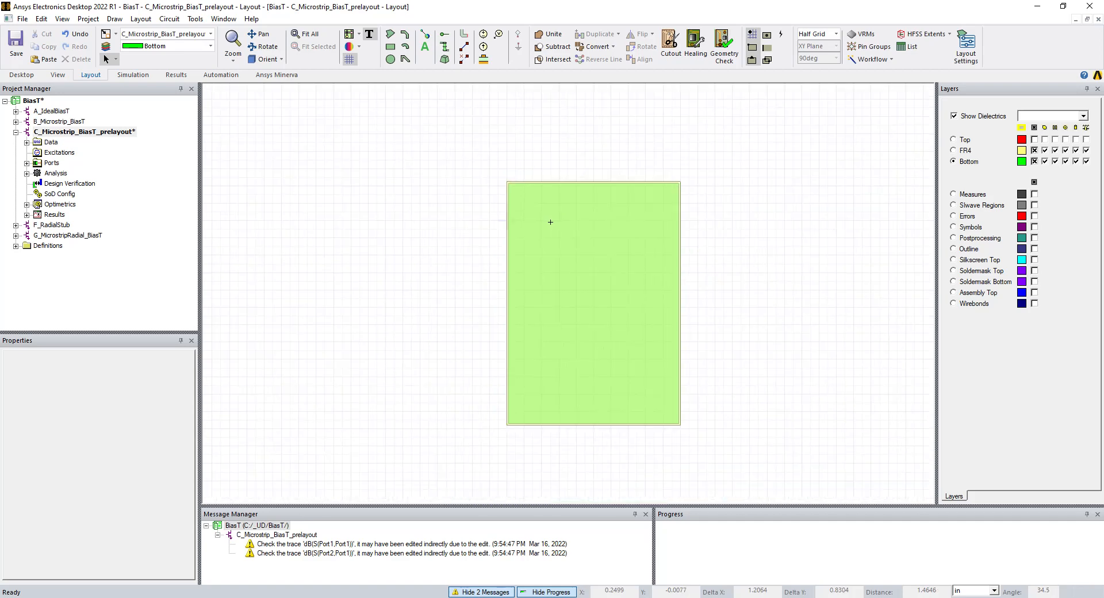
pyautogui.scroll(3, 665, 428)
pyautogui.scroll(-2, 667, 428)
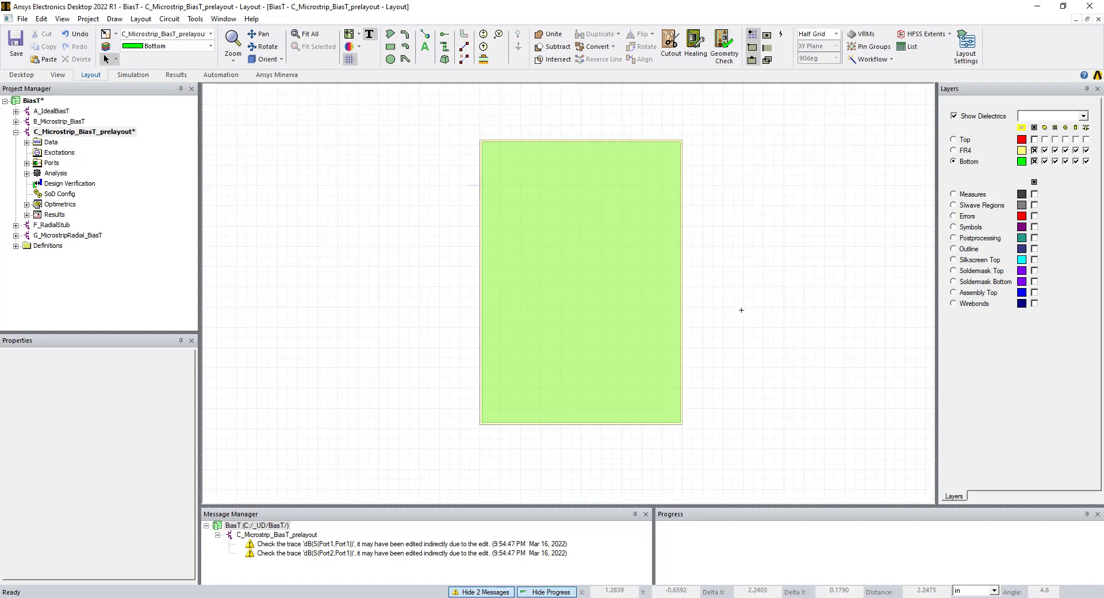
pyautogui.click(1034, 139)
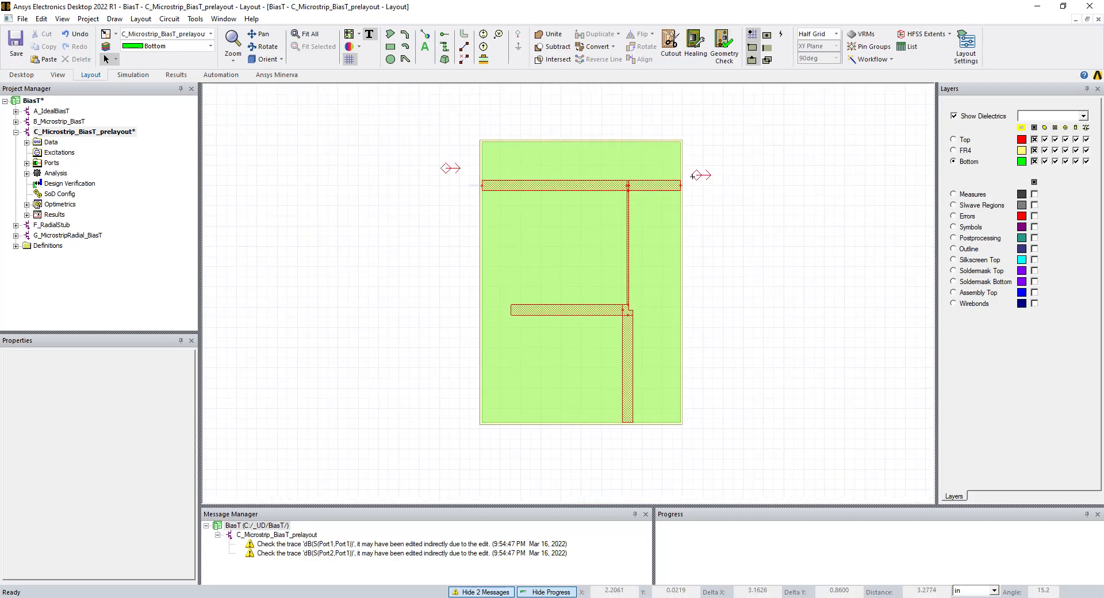
pyautogui.scroll(2, 684, 178)
pyautogui.scroll(3, 684, 177)
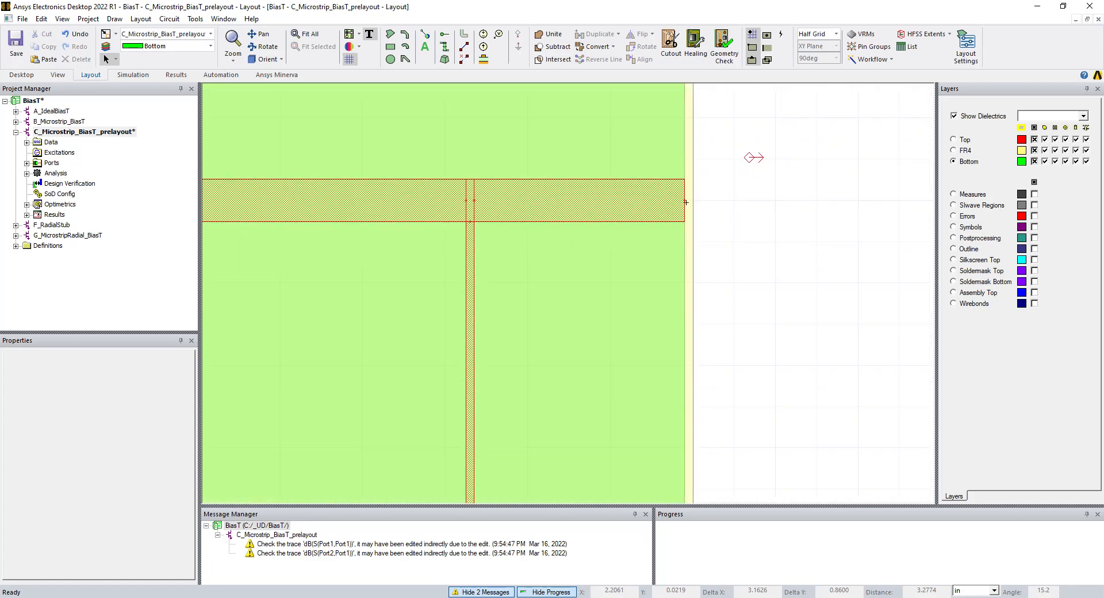
pyautogui.scroll(-2, 685, 202)
pyautogui.scroll(3, 337, 200)
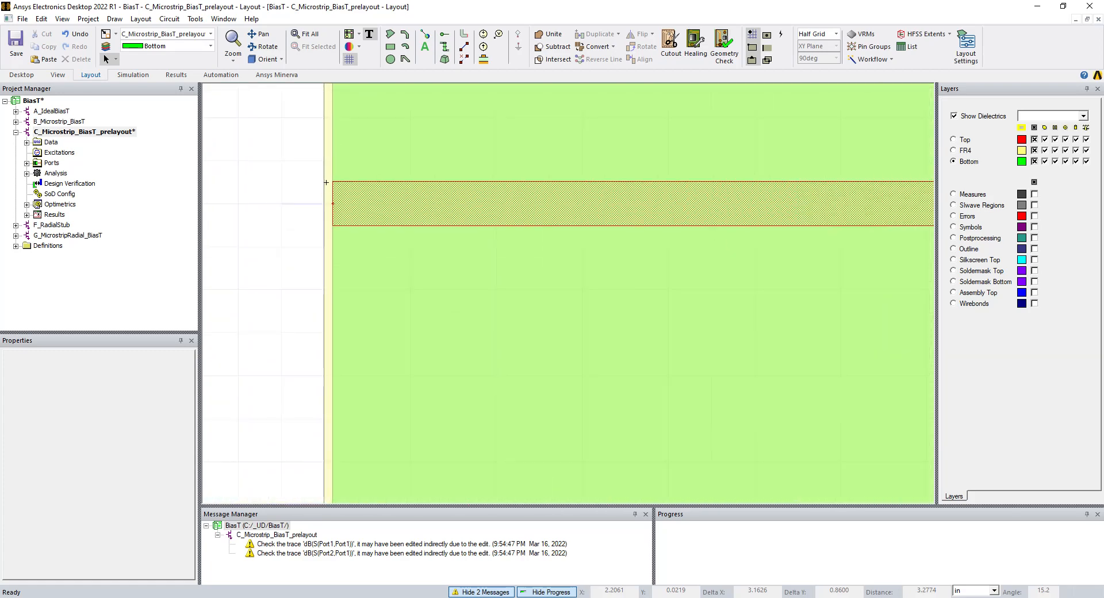
pyautogui.scroll(-5, 334, 178)
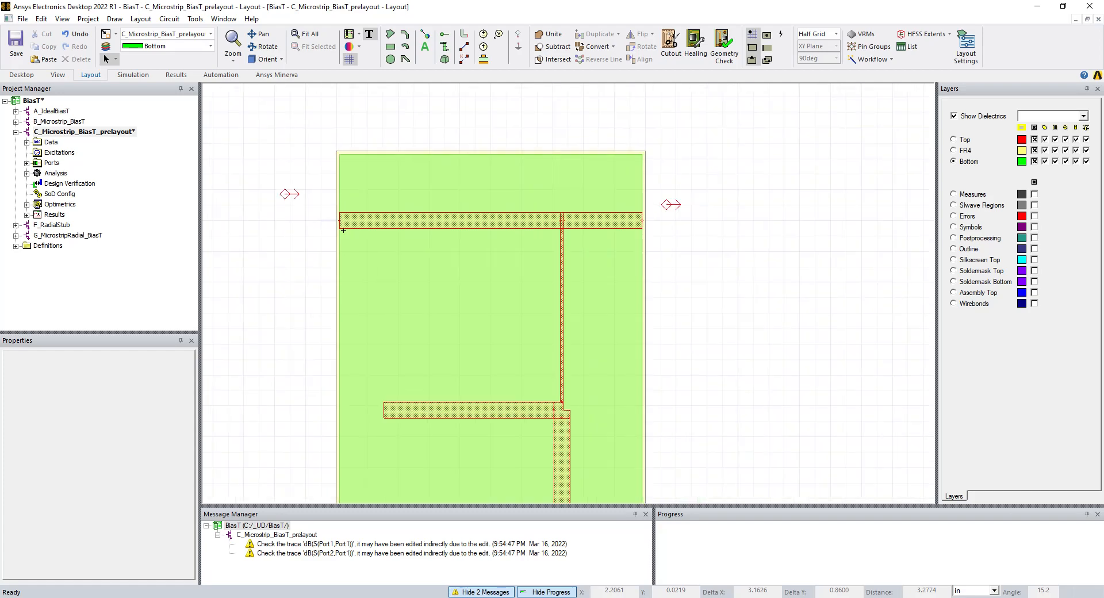
pyautogui.scroll(4, 490, 491)
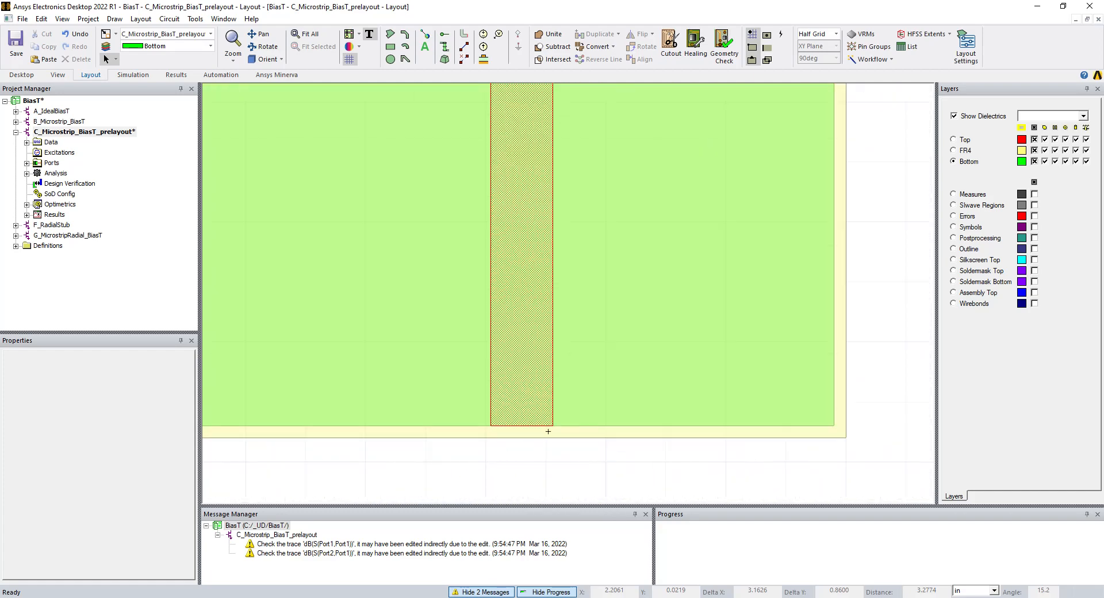
pyautogui.scroll(-5, 523, 421)
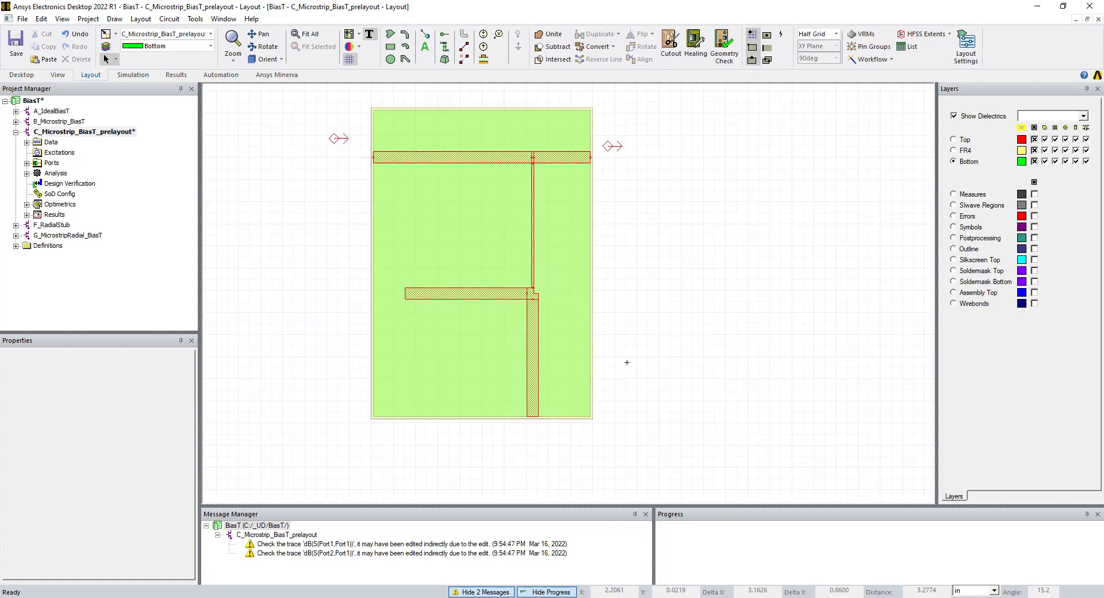
pyautogui.click(625, 348)
pyautogui.scroll(1, 625, 339)
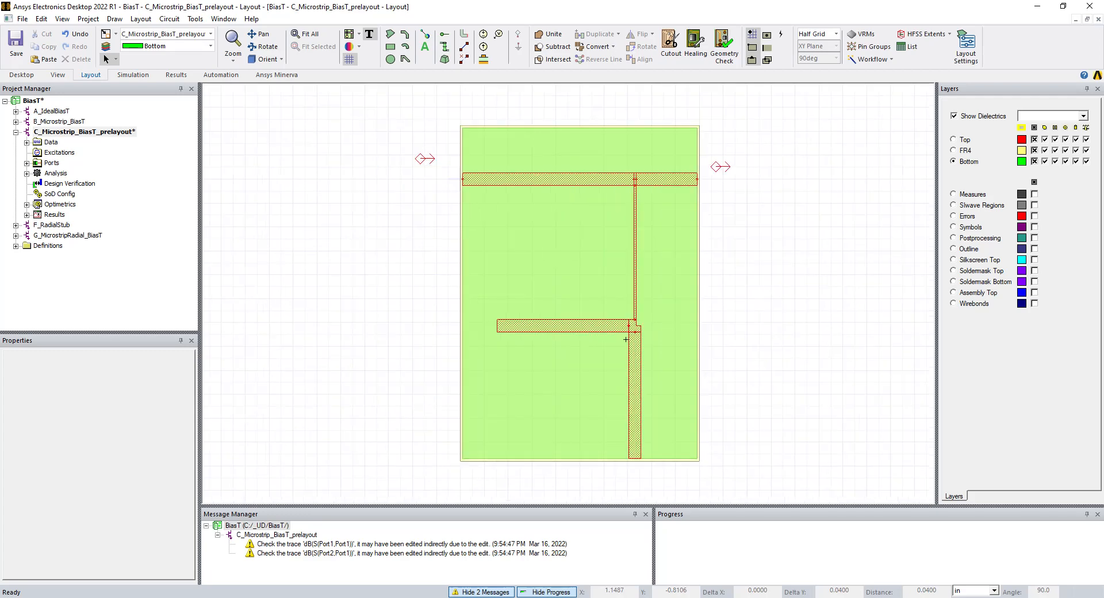
pyautogui.click(761, 303)
pyautogui.click(820, 178)
pyautogui.click(953, 271)
pyautogui.click(391, 47)
pyautogui.click(609, 329)
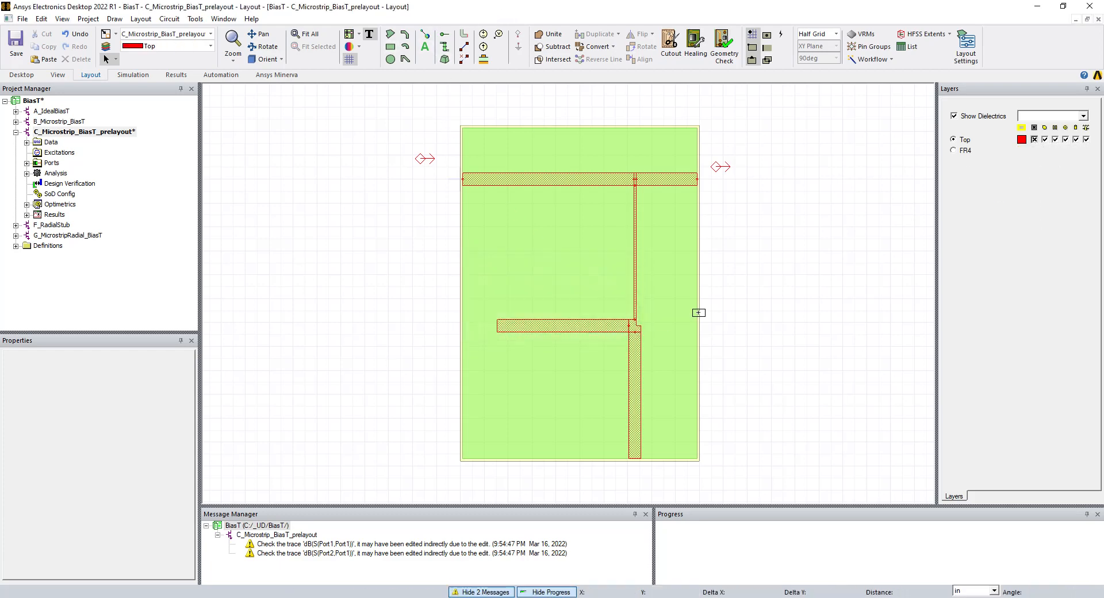
pyautogui.moveTo(795, 286); pyautogui.dragTo(818, 239)
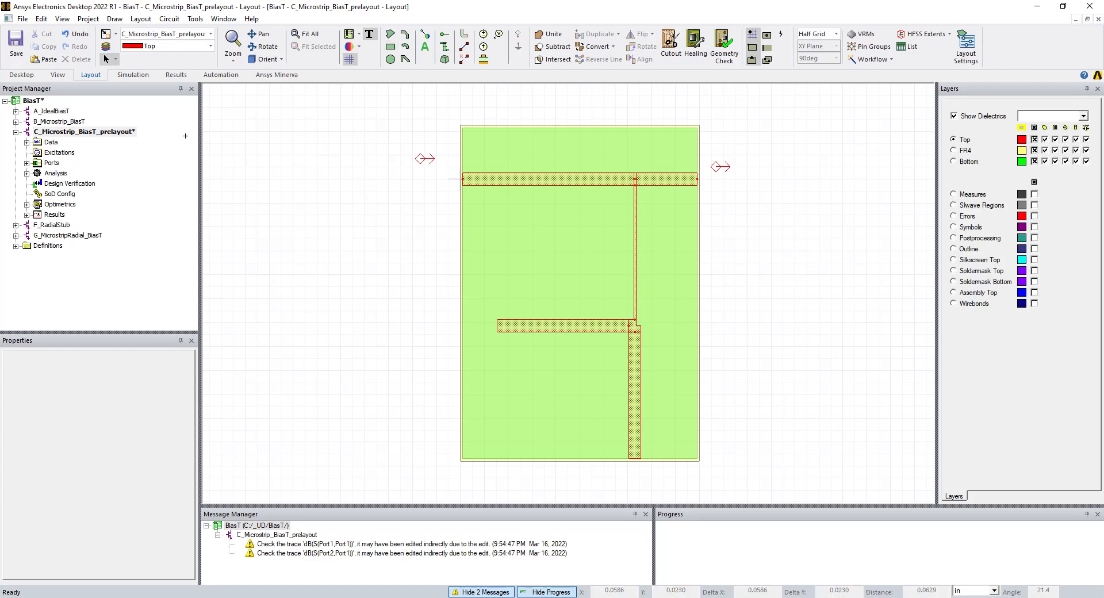
pyautogui.click(15, 43)
# - Hide the Top and Bottom layers, leave Soldermask Top and FR4 shown, and make Soldermask Top the active layer
pyautogui.click(1034, 259)
pyautogui.click(1033, 161)
pyautogui.click(1033, 140)
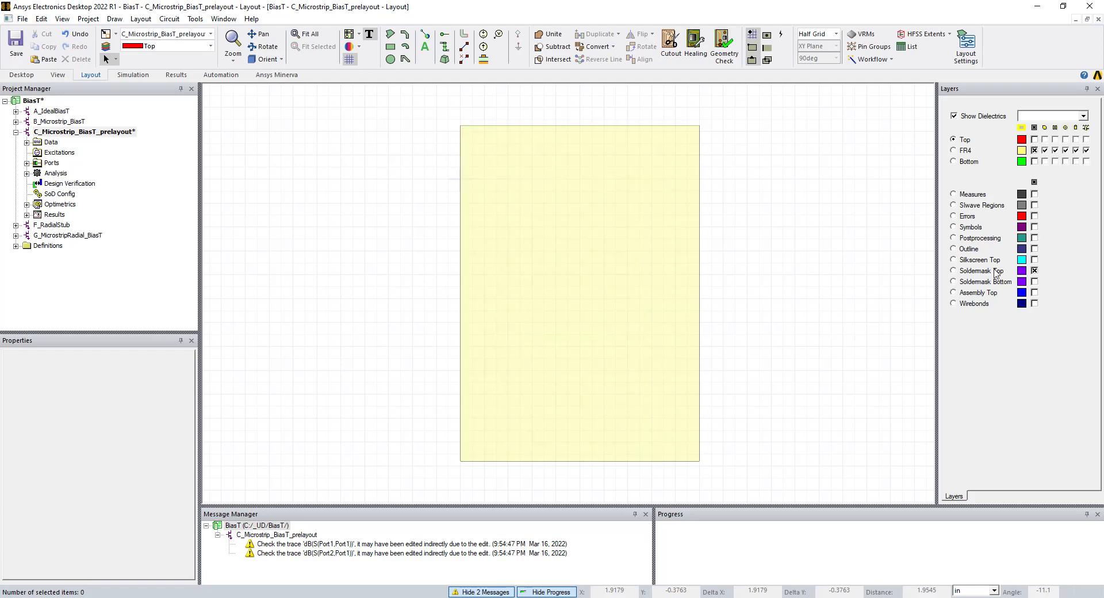
pyautogui.click(954, 271)
# - Draw a rectangle about 1.25 by 1.5 in on the Soldermask Top layer, enclosing the FR4 board
pyautogui.click(390, 47)
pyautogui.click(448, 119)
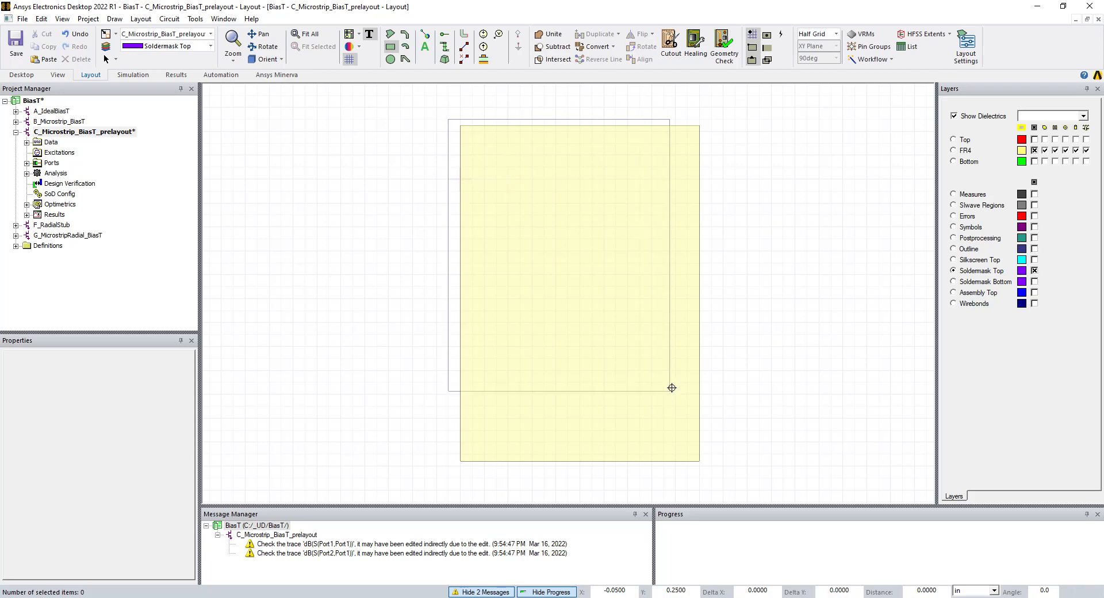
pyautogui.click(746, 476)
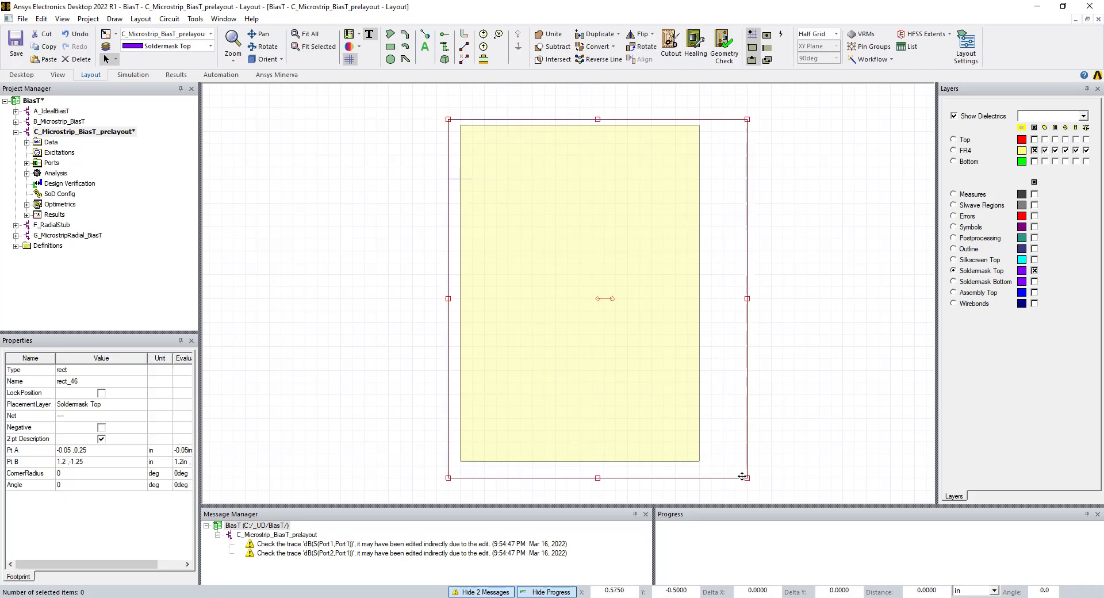
# - Set Pt A of the Soldermask Top rectangle to 0, Wco
pyautogui.click(109, 450)
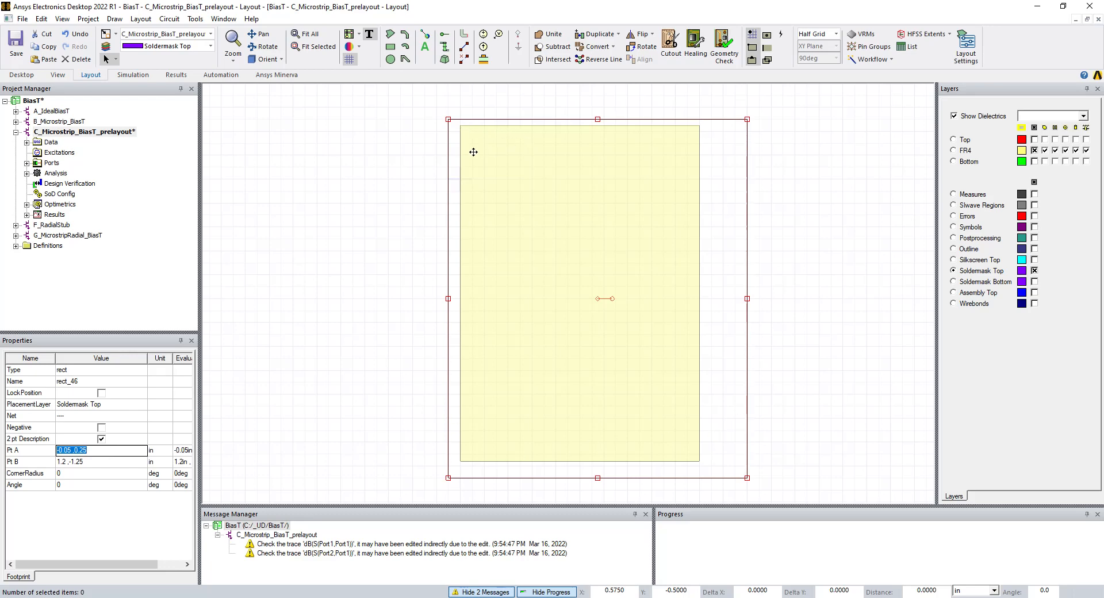
pyautogui.moveTo(119, 453); pyautogui.dragTo(59, 452)
pyautogui.press('BackSpace')
pyautogui.press('BackSpace')
pyautogui.write('0,Wco')
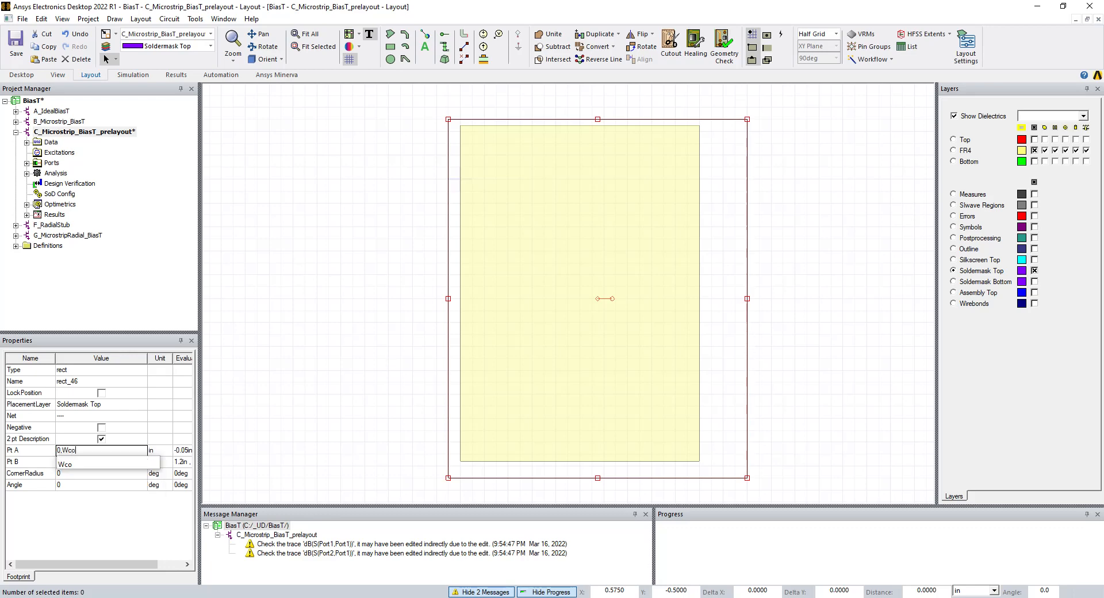
pyautogui.press('Return')
# - Set Pt B of the Soldermask Top rectangle to Wpcb, -(Lpcb-Wco) and deselect the rectangle
pyautogui.click(60, 457)
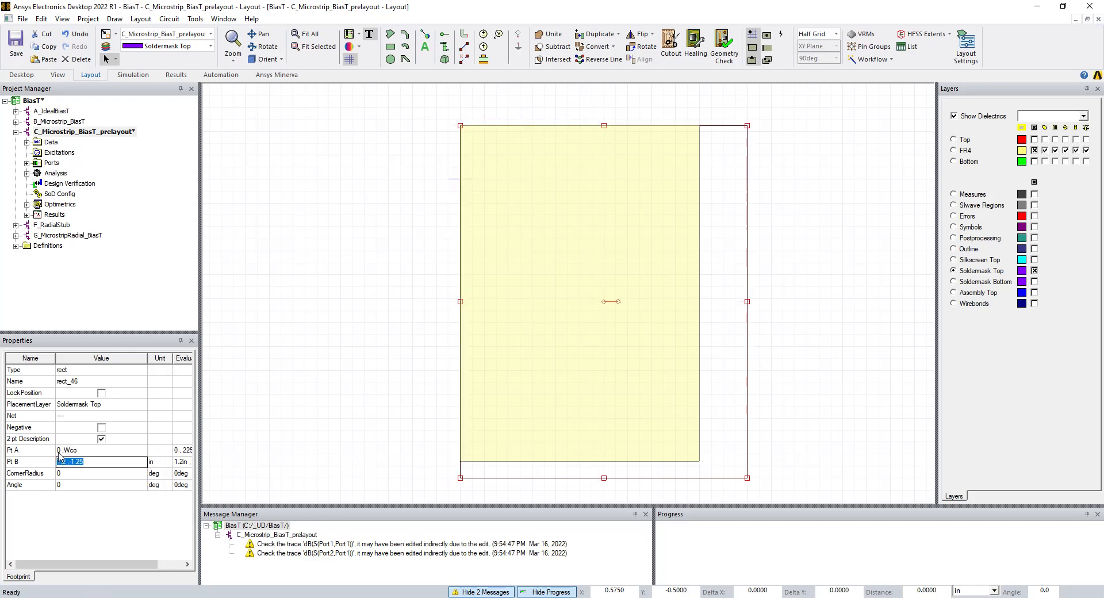
pyautogui.write('Wpcb')
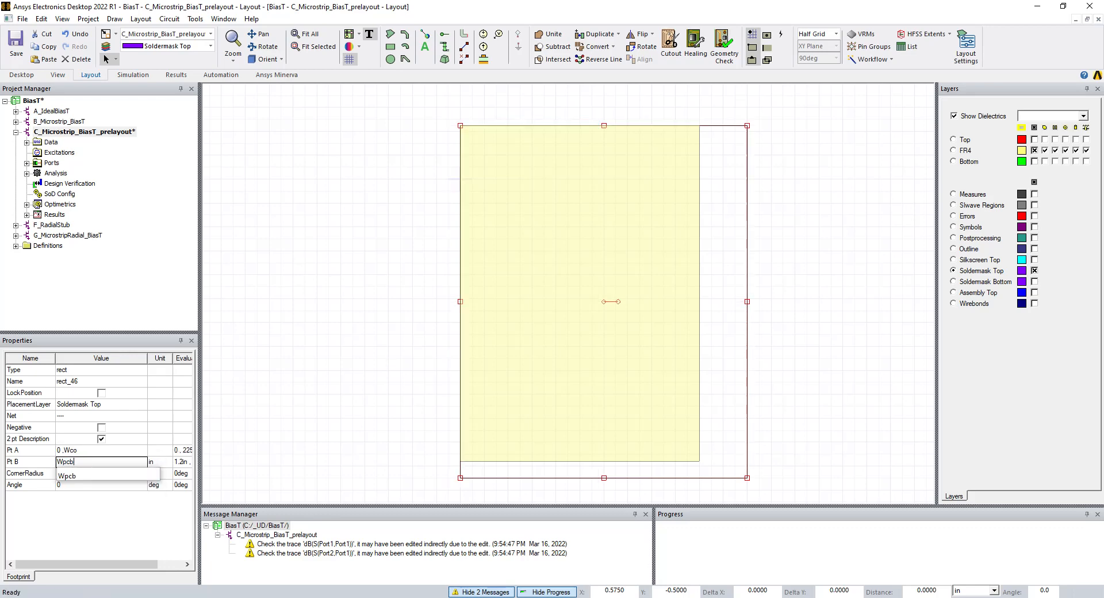
pyautogui.write(',')
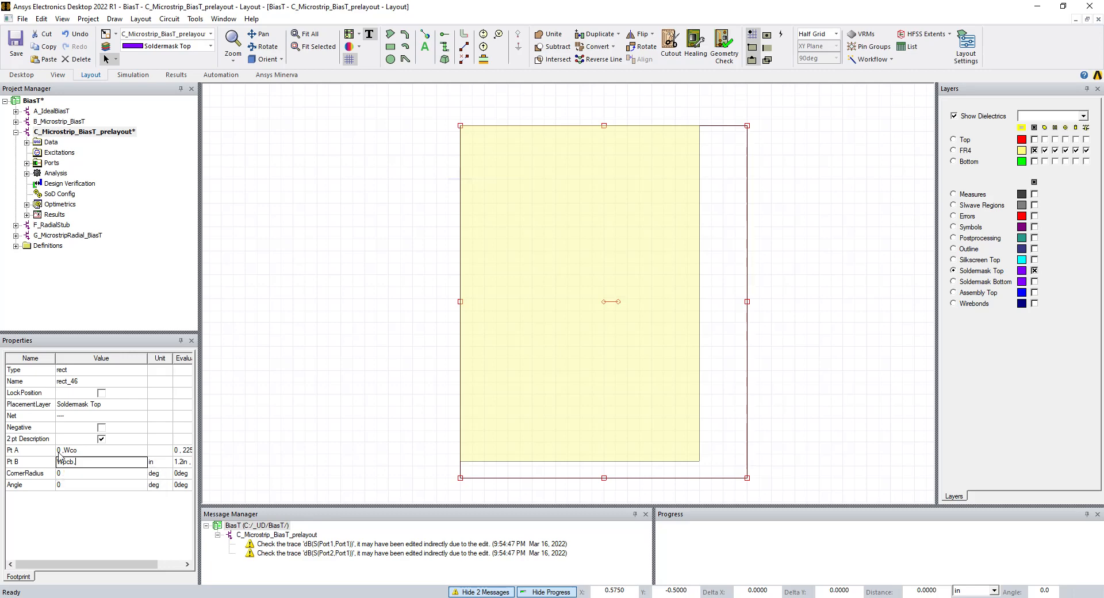
pyautogui.write('-(L')
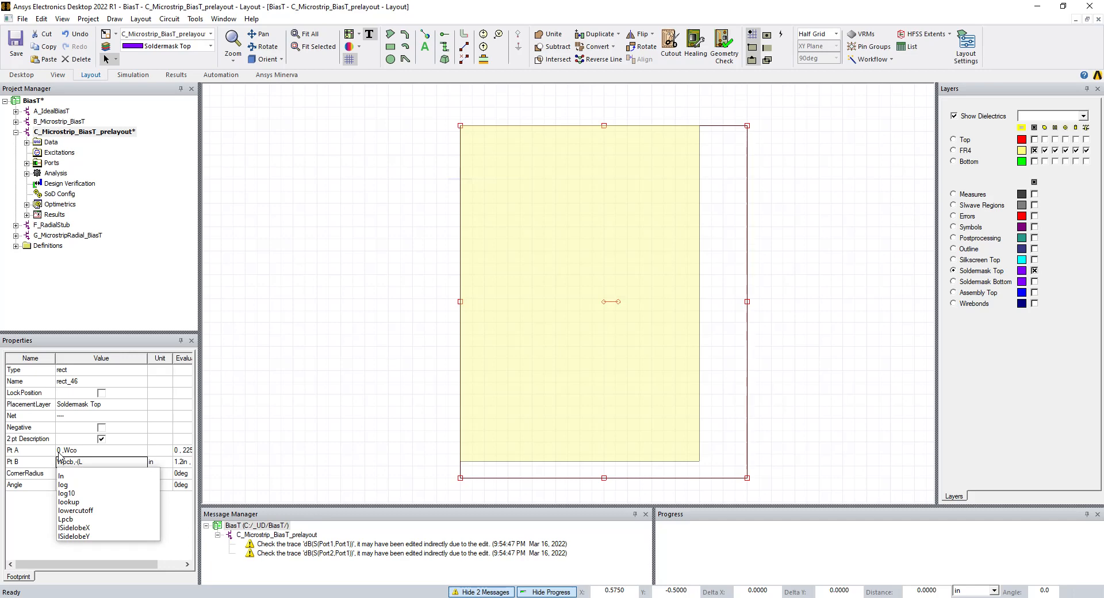
pyautogui.write('pcb')
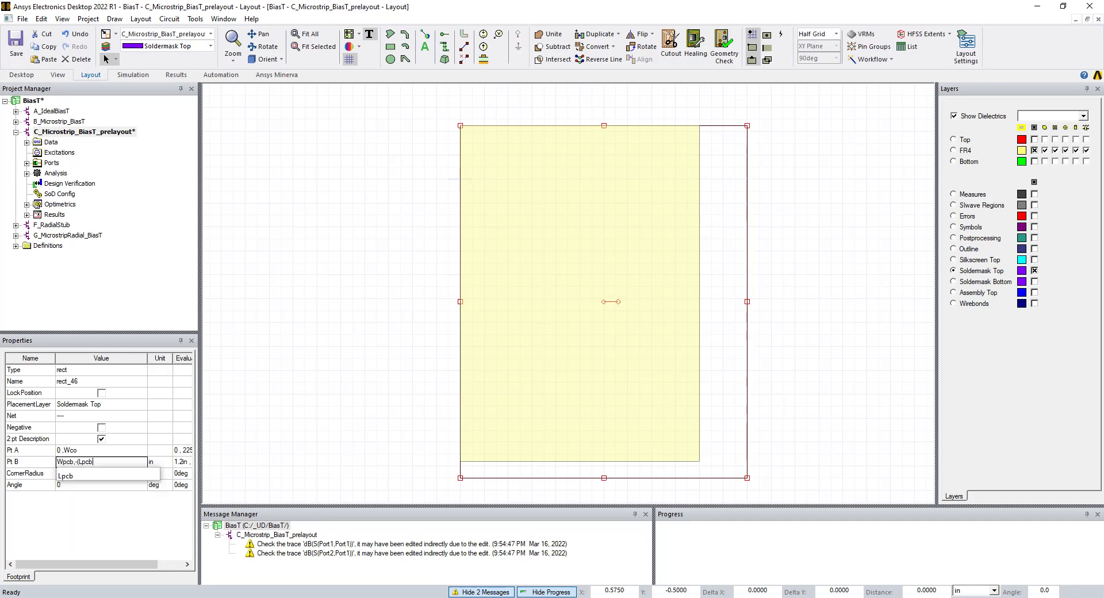
pyautogui.write('-Wco)')
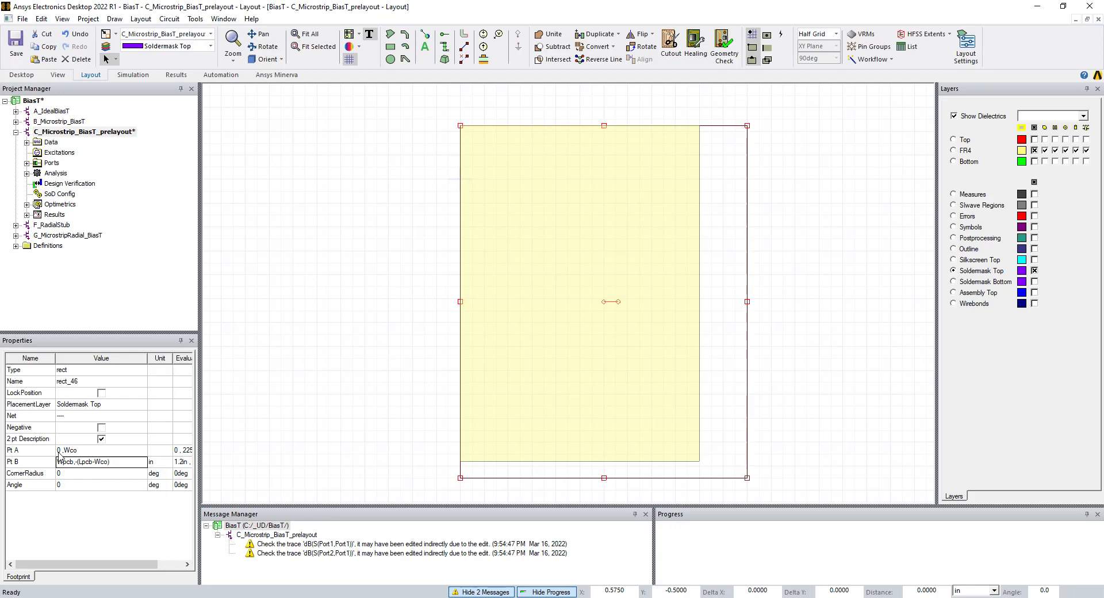
pyautogui.press('Tab')
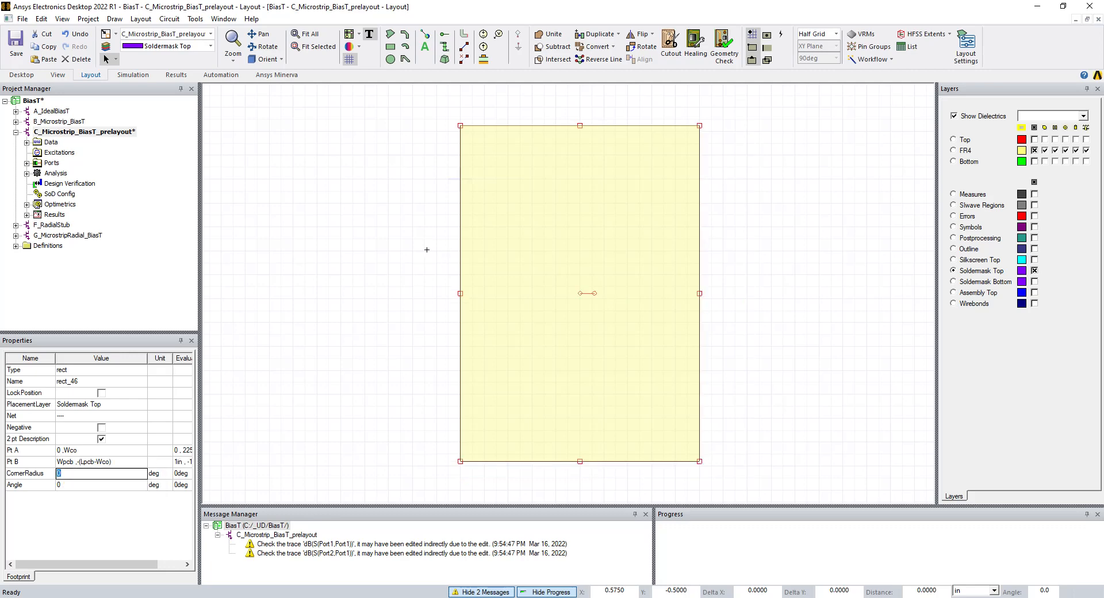
pyautogui.click(382, 209)
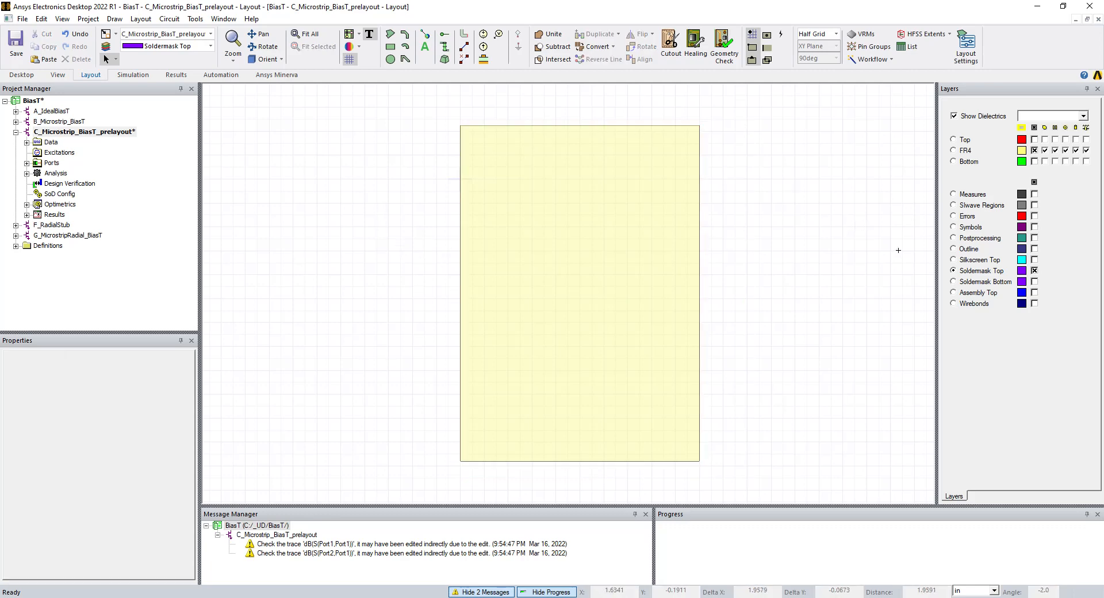
# - Make Soldermask Bottom the active layer with Soldermask Top hidden, and draw a rectangle about 1.15 by 1.55 in around the board
pyautogui.click(953, 281)
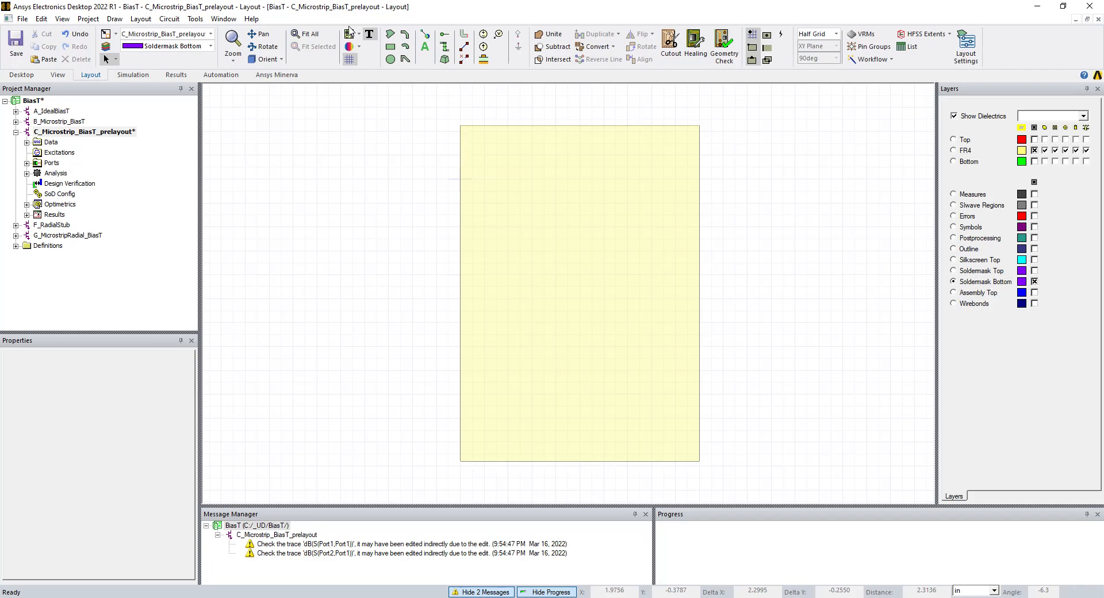
pyautogui.click(393, 48)
pyautogui.click(436, 107)
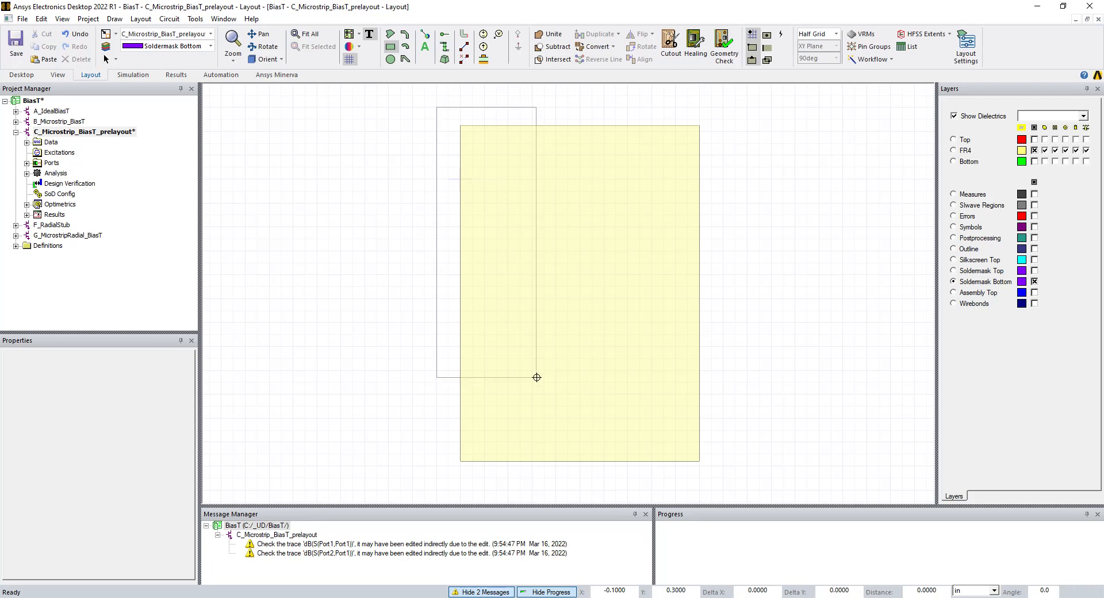
pyautogui.click(711, 477)
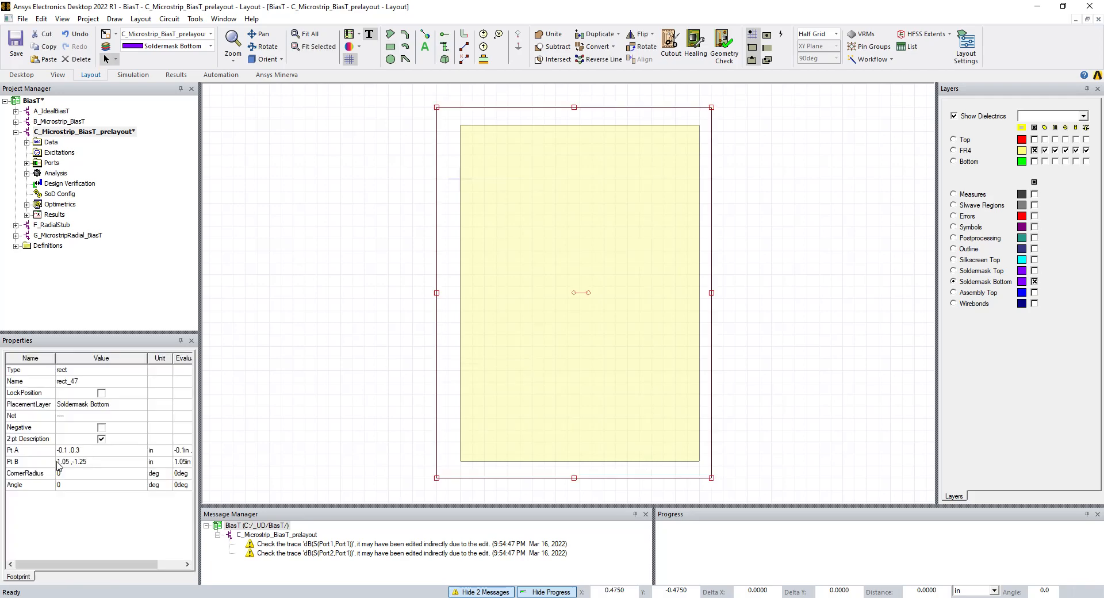
# - Set the Soldermask Bottom rectangle's Pt A to 0, Wco and Pt B to Wpcb, -(Lpcb-Wco), leaving it deselected
pyautogui.click(82, 452)
pyautogui.write('0 ,Wco')
pyautogui.click(82, 459)
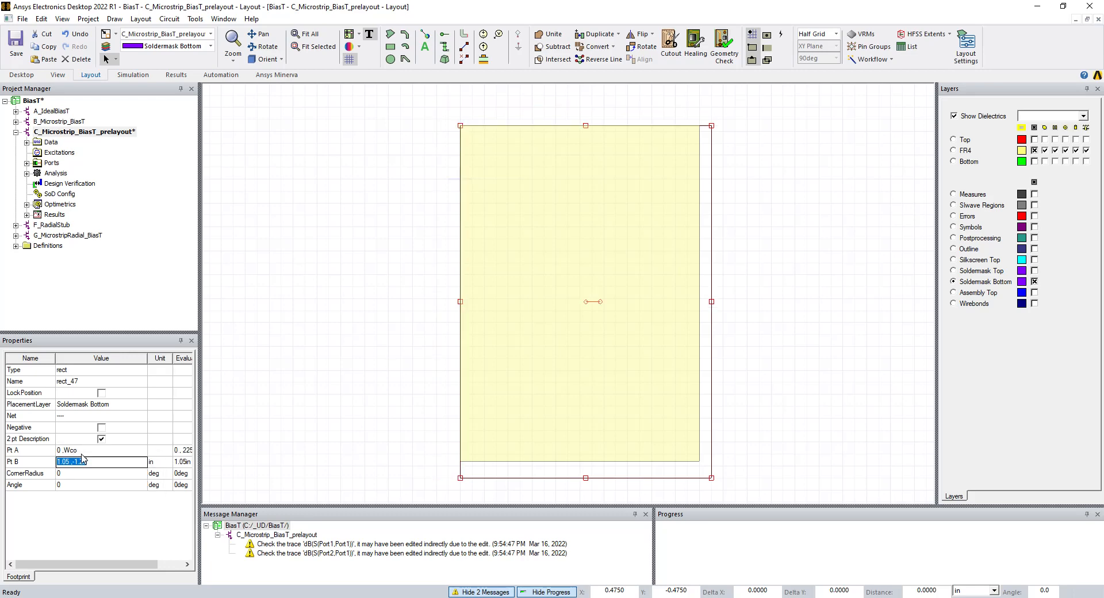
pyautogui.write('Wpcb,-(Lpcb-Wco)')
pyautogui.press('Return')
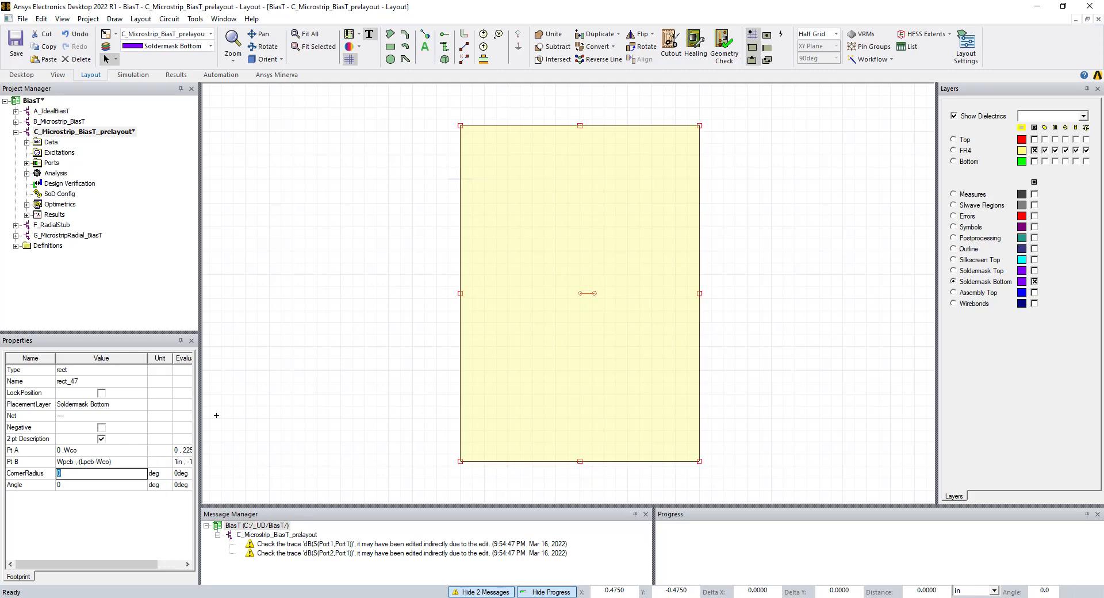
pyautogui.click(352, 376)
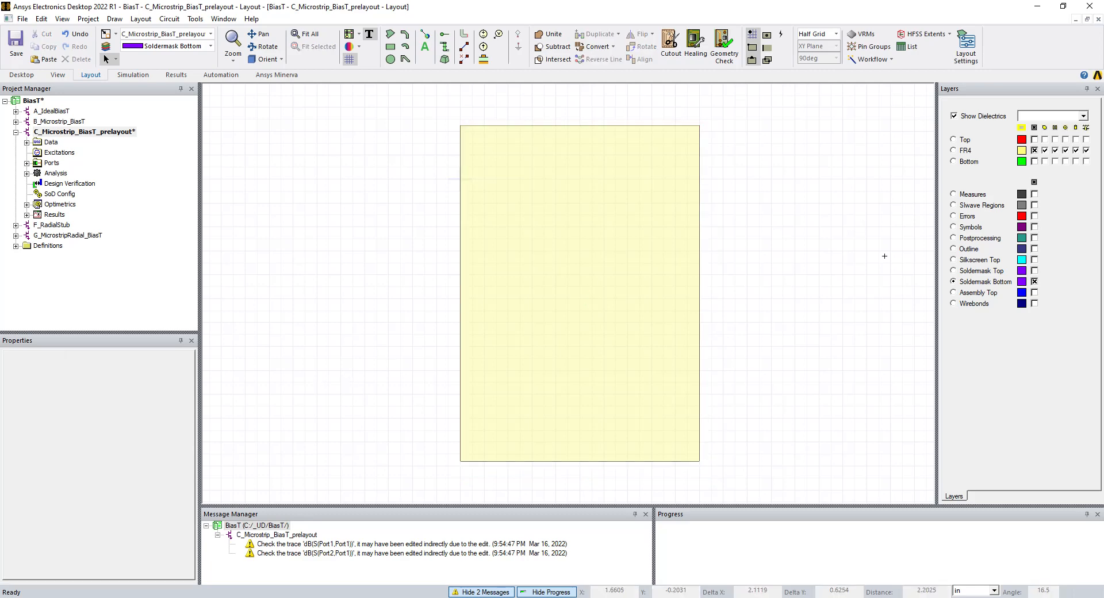
# - Hide FR4 and show Soldermask Top together with Soldermask Bottom to examine the two board-sized rectangles
pyautogui.click(1034, 150)
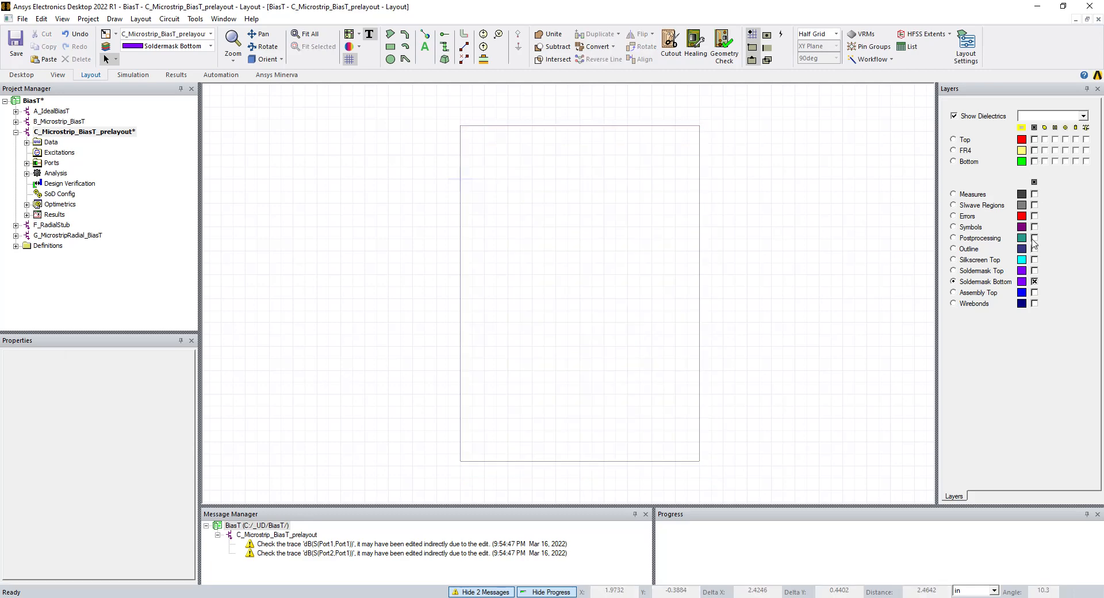
pyautogui.click(1034, 270)
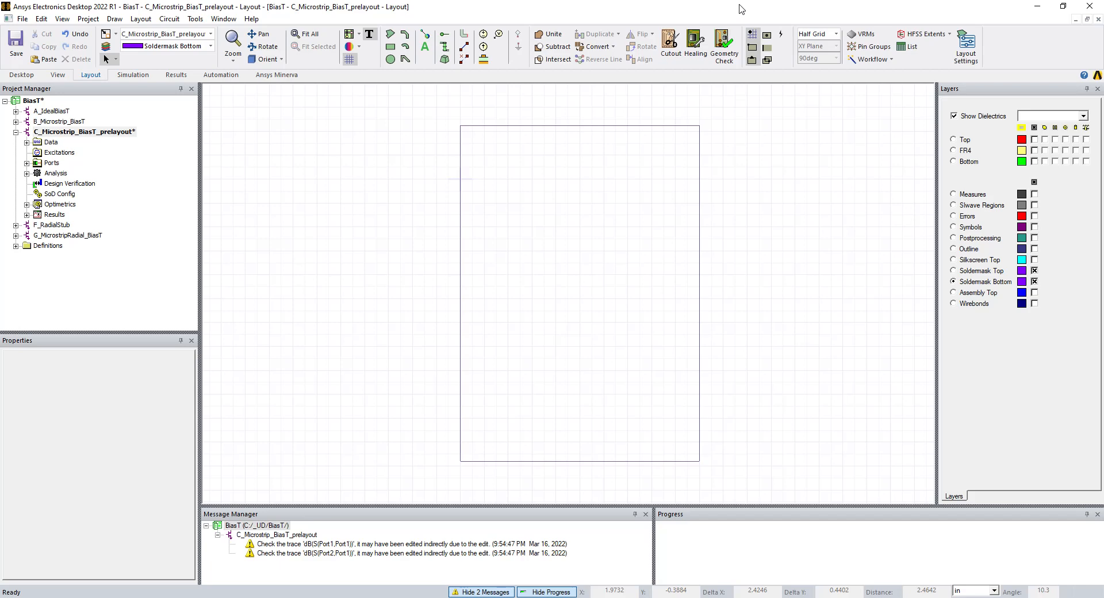
pyautogui.click(525, 125)
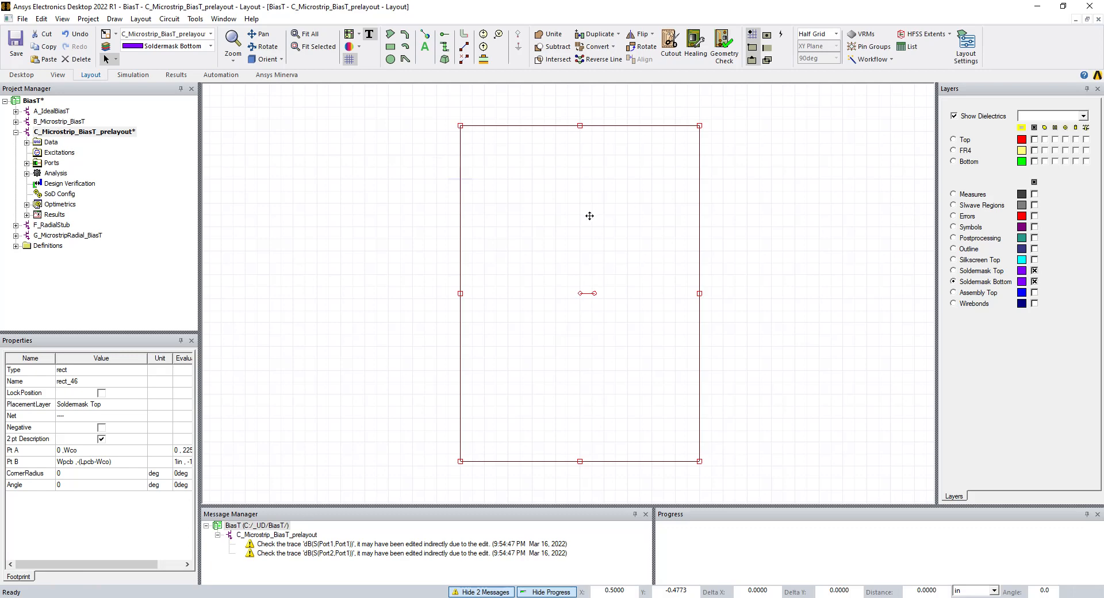
pyautogui.click(404, 201)
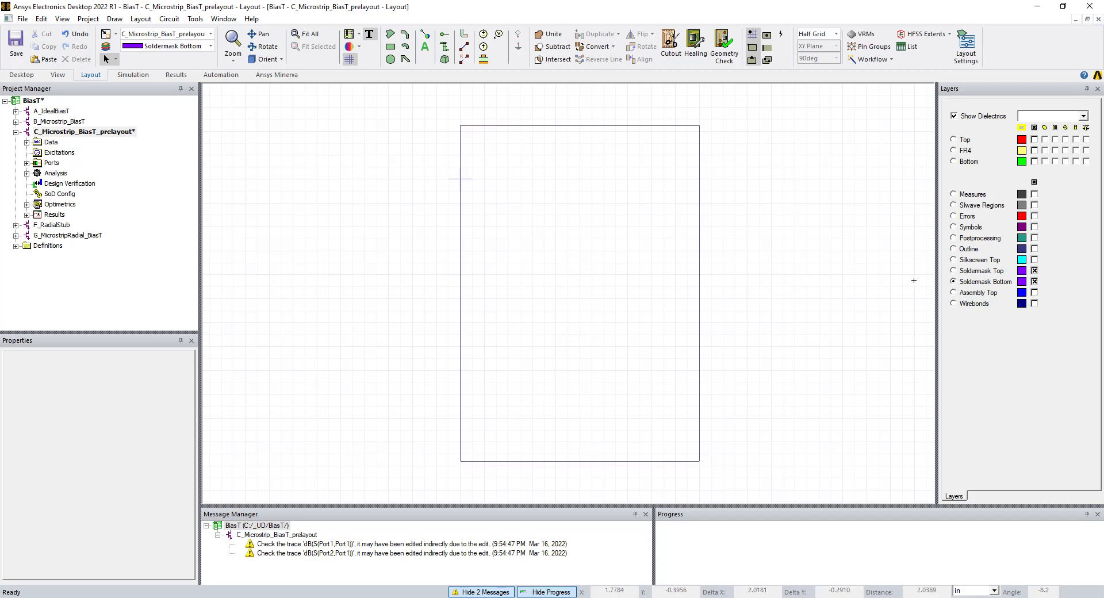
# - Hide both soldermask layers, show FR4 again, and make Outline the visible active layer
pyautogui.click(957, 272)
pyautogui.click(1035, 260)
pyautogui.click(1034, 281)
pyautogui.click(1034, 260)
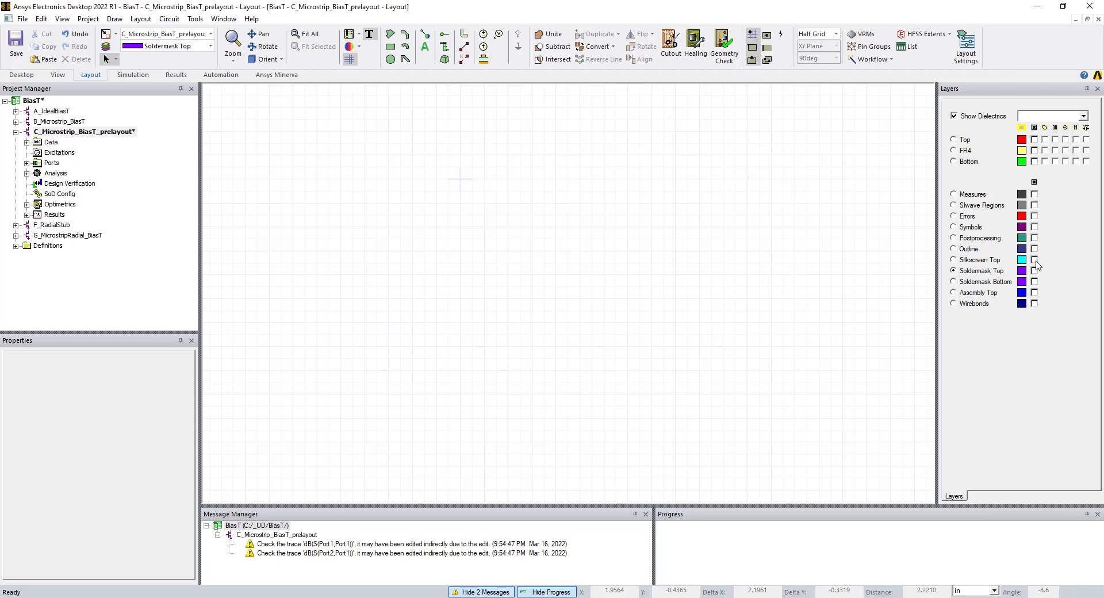
pyautogui.click(1034, 150)
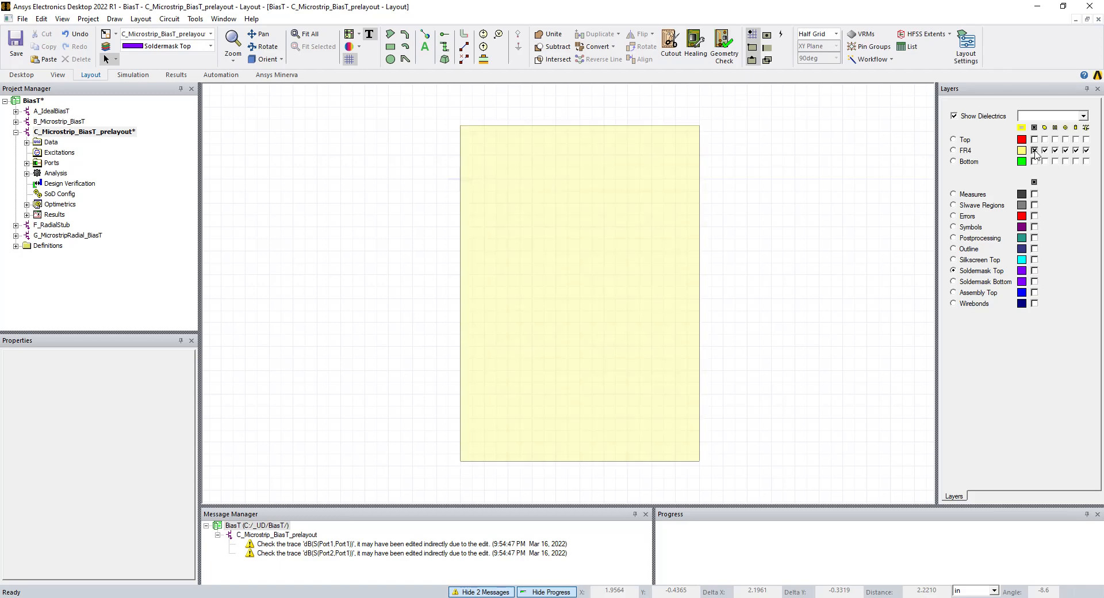
pyautogui.click(964, 140)
pyautogui.click(1034, 249)
pyautogui.click(953, 249)
pyautogui.click(390, 48)
pyautogui.click(424, 96)
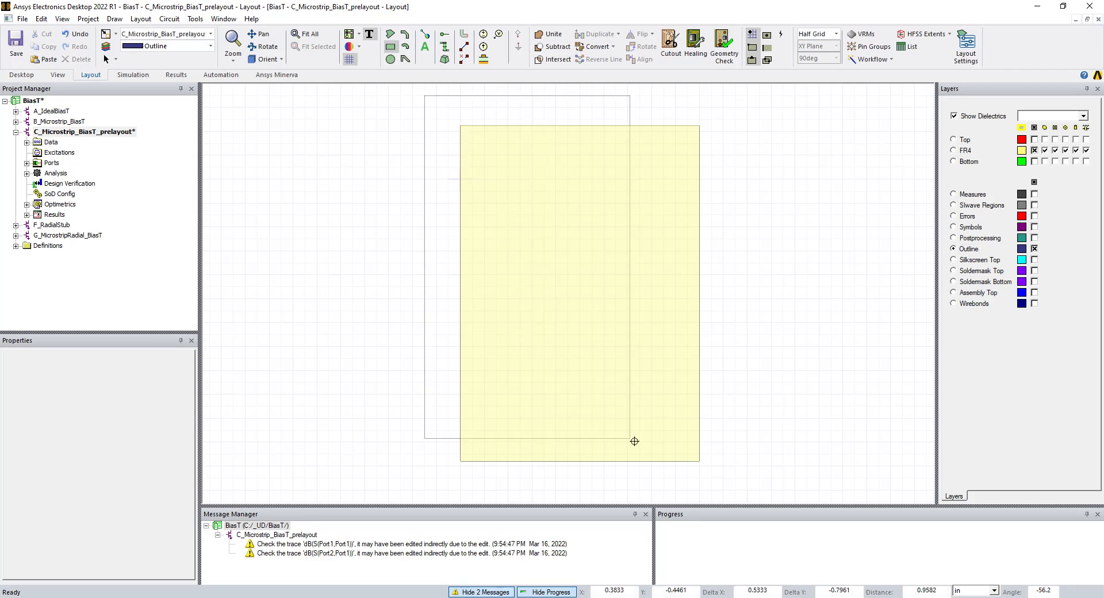
pyautogui.click(746, 492)
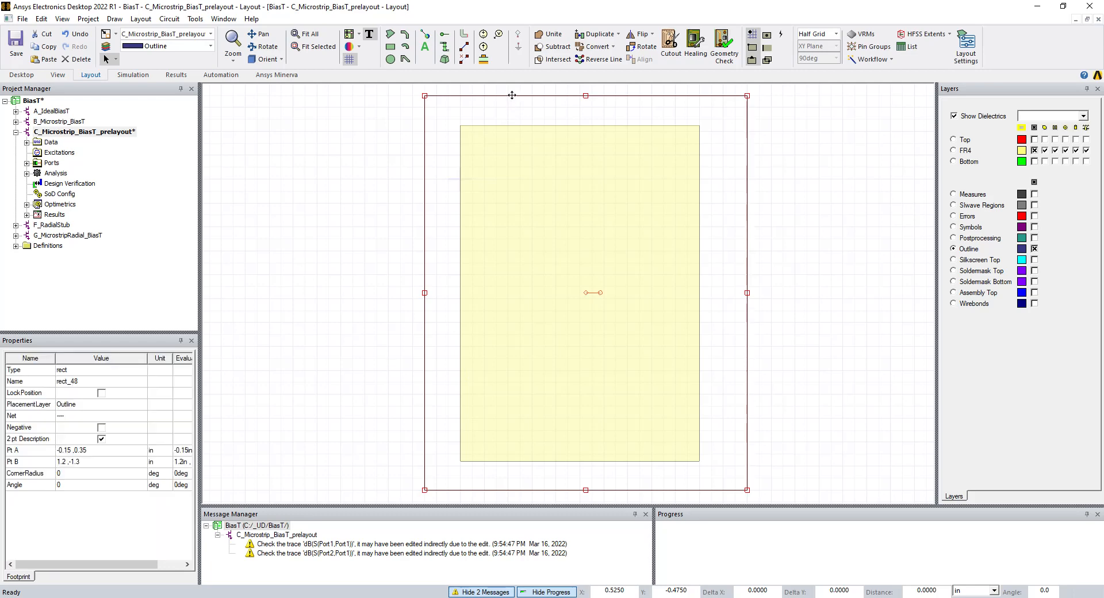
pyautogui.press('Delete')
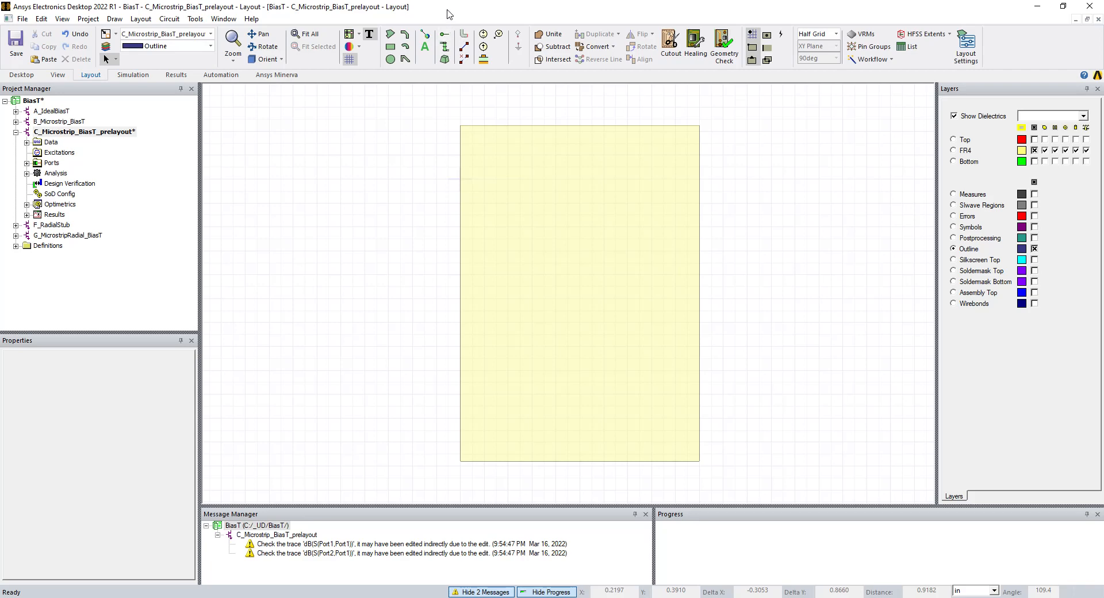
# - Draw a five-point line about 5.15 in long on the Outline layer, running around the FR4 board
pyautogui.click(405, 37)
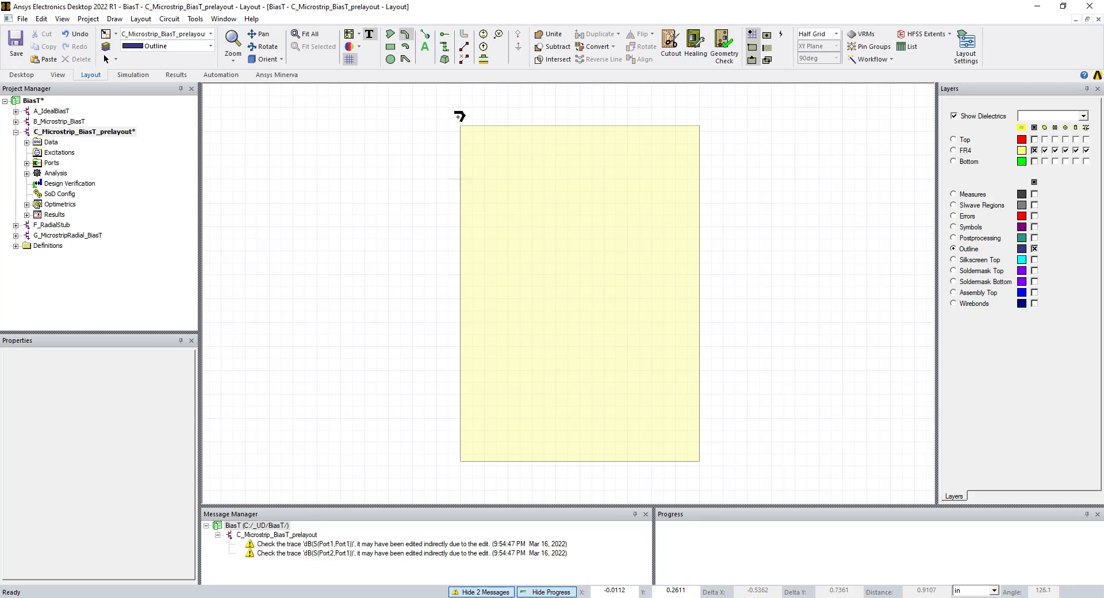
pyautogui.click(460, 120)
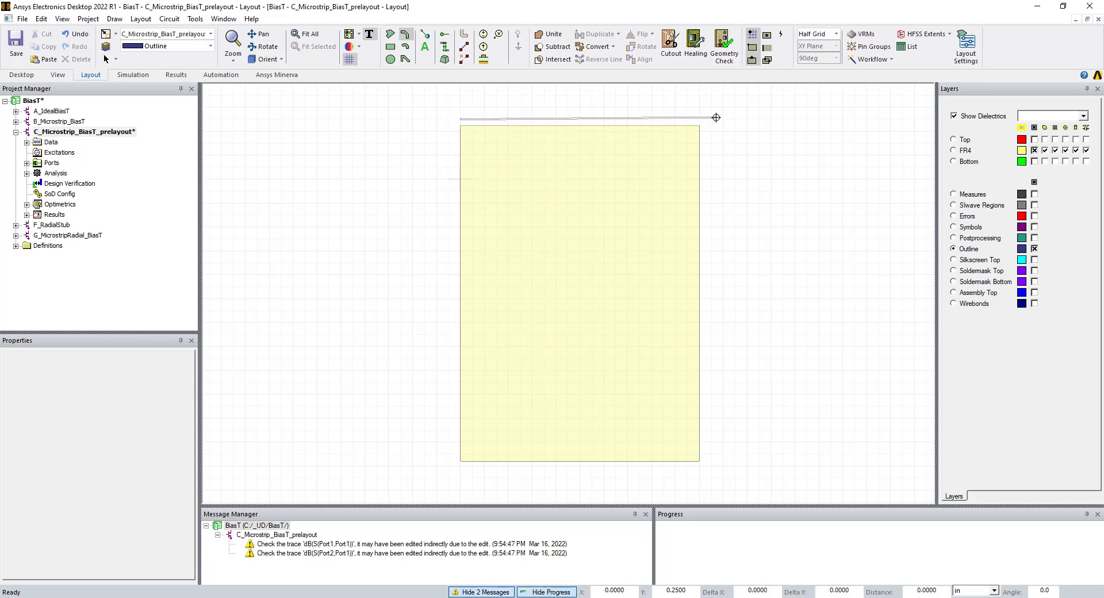
pyautogui.click(711, 119)
pyautogui.click(722, 477)
pyautogui.click(460, 477)
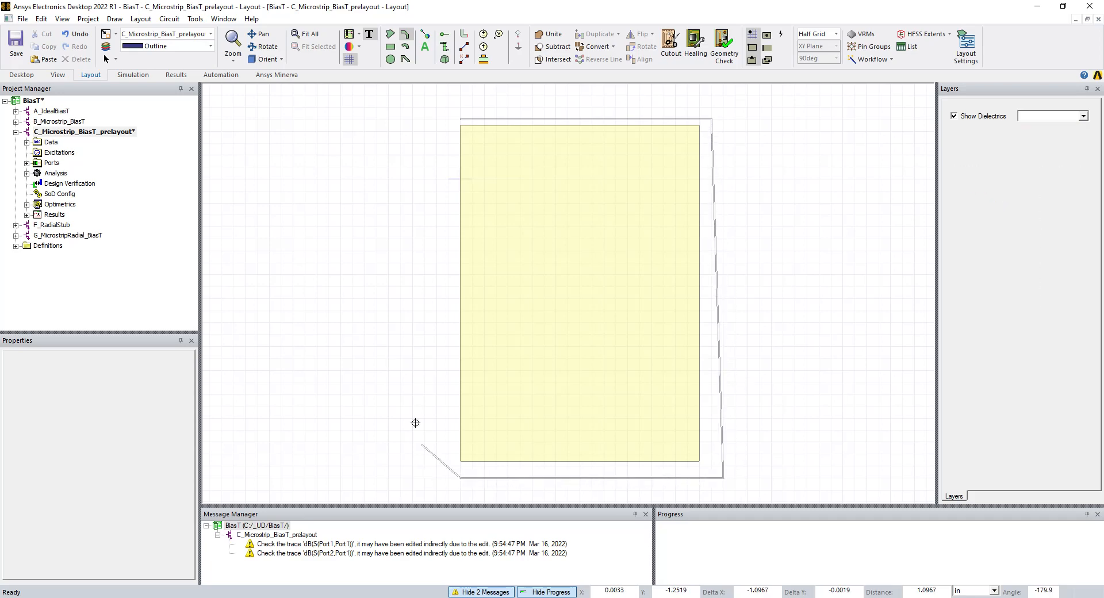
pyautogui.doubleClick(449, 120)
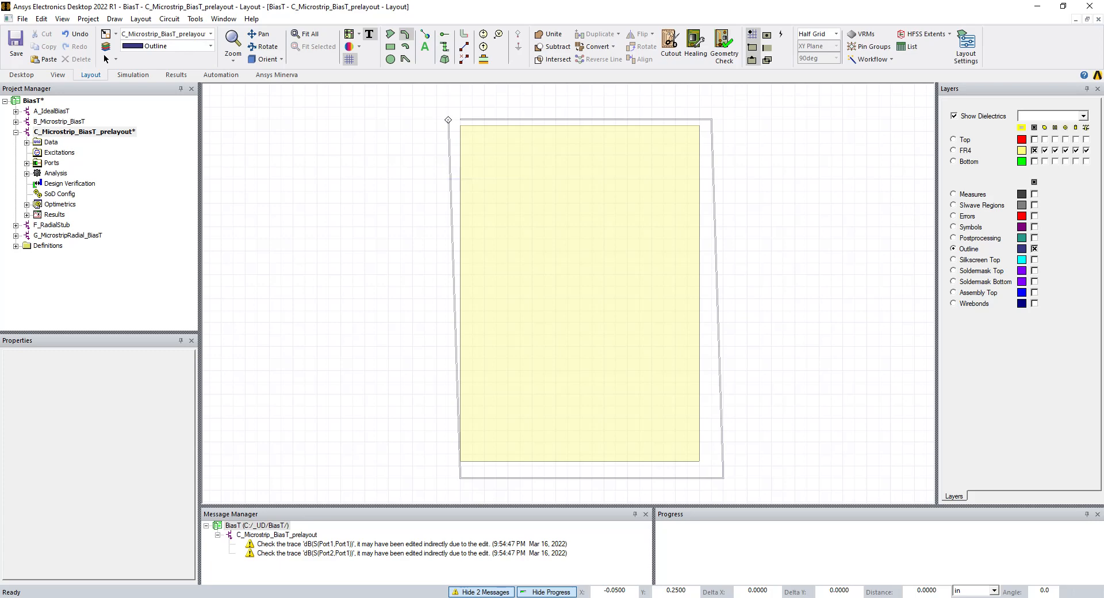
pyautogui.rightClick(449, 119)
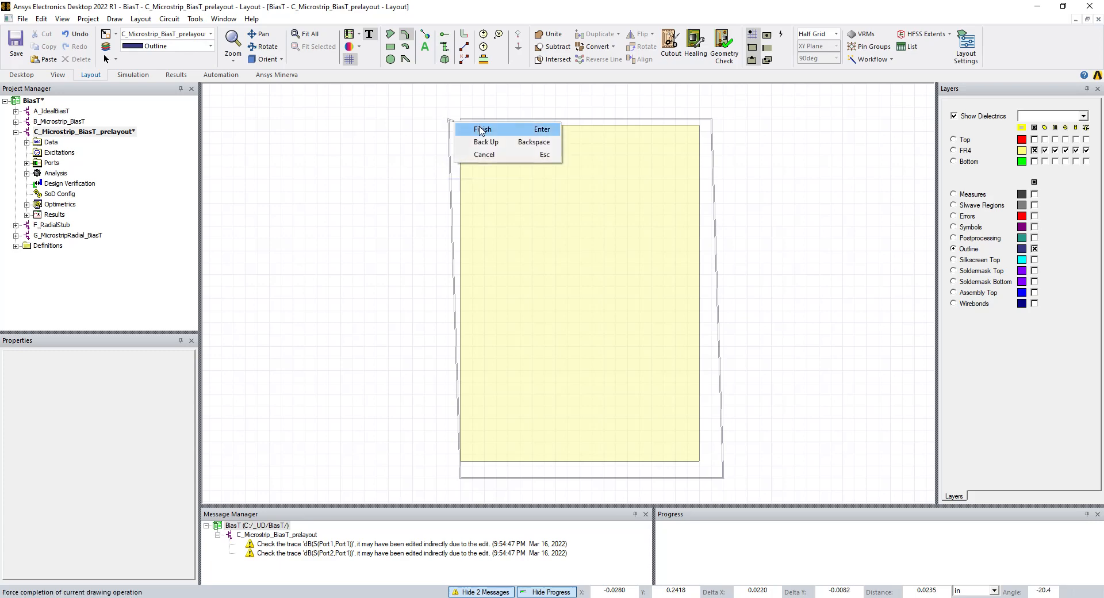
pyautogui.click(480, 129)
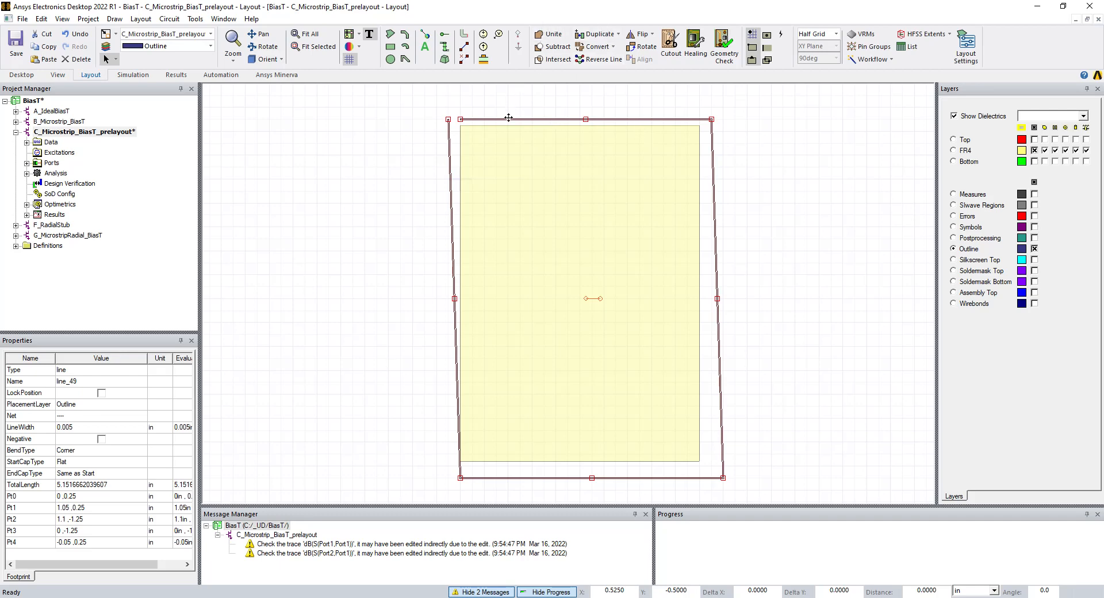
# - Set the line width of the board outline line to 0
pyautogui.click(83, 429)
pyautogui.doubleClick(83, 428)
pyautogui.write('0')
pyautogui.press('Return')
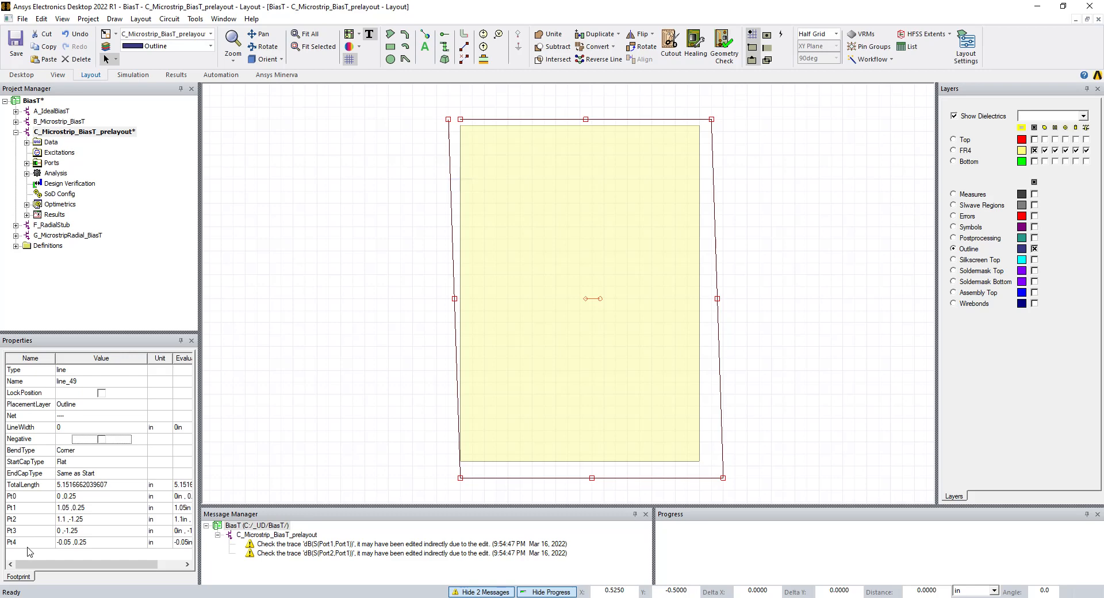
# - Set the outline line's Pt0 to 0, Wco and Pt1 to Wpcb, Wco
pyautogui.click(73, 497)
pyautogui.write('0,Wco')
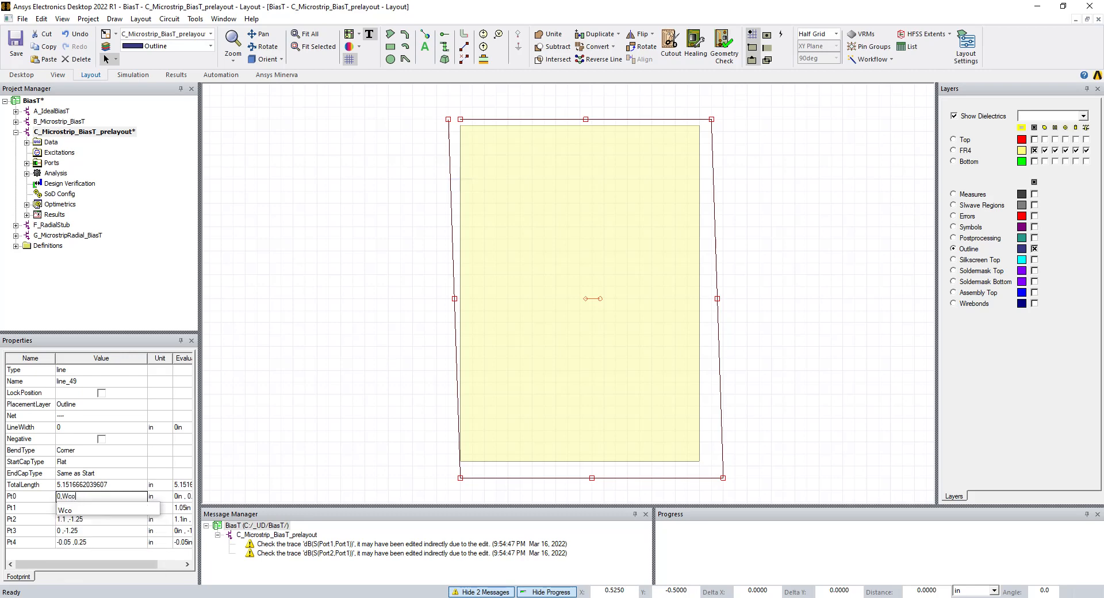
pyautogui.press('Return')
pyautogui.click(74, 507)
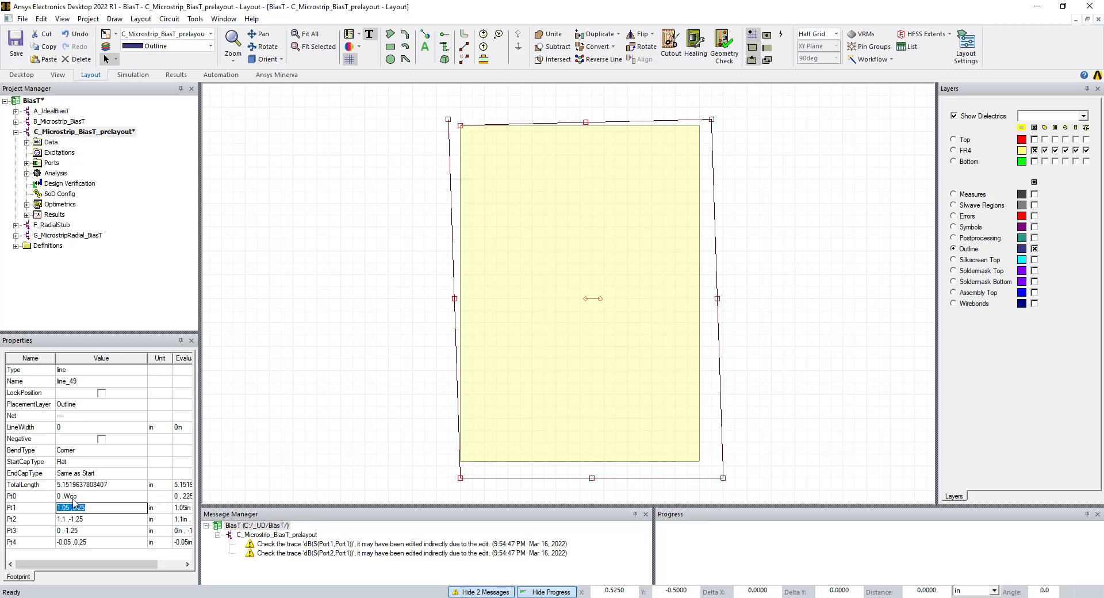
pyautogui.write('Wpcb')
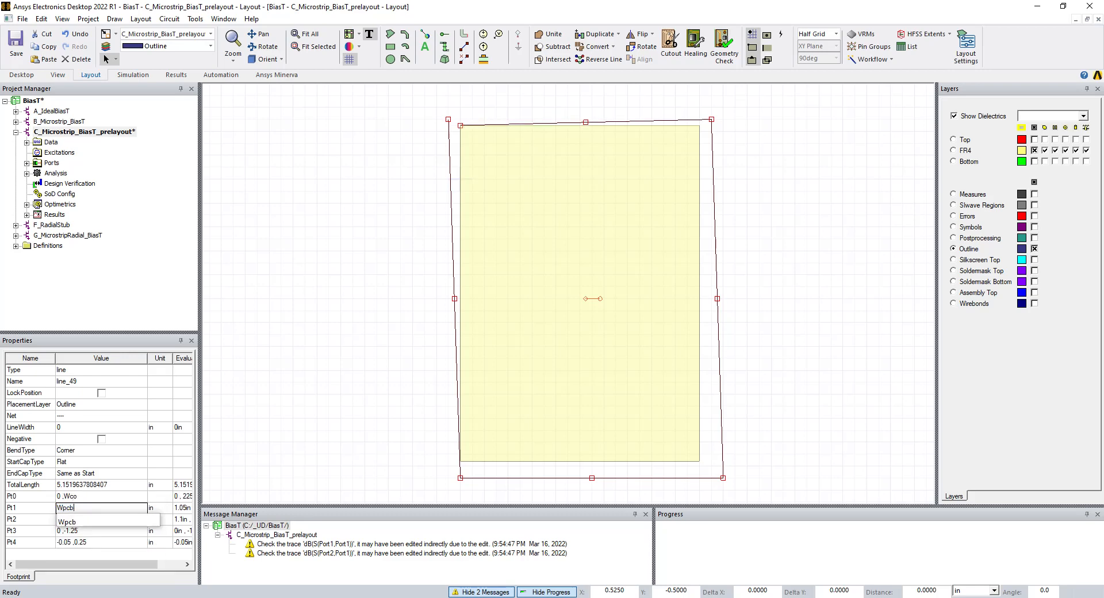
pyautogui.write(',Wco')
pyautogui.press('Tab')
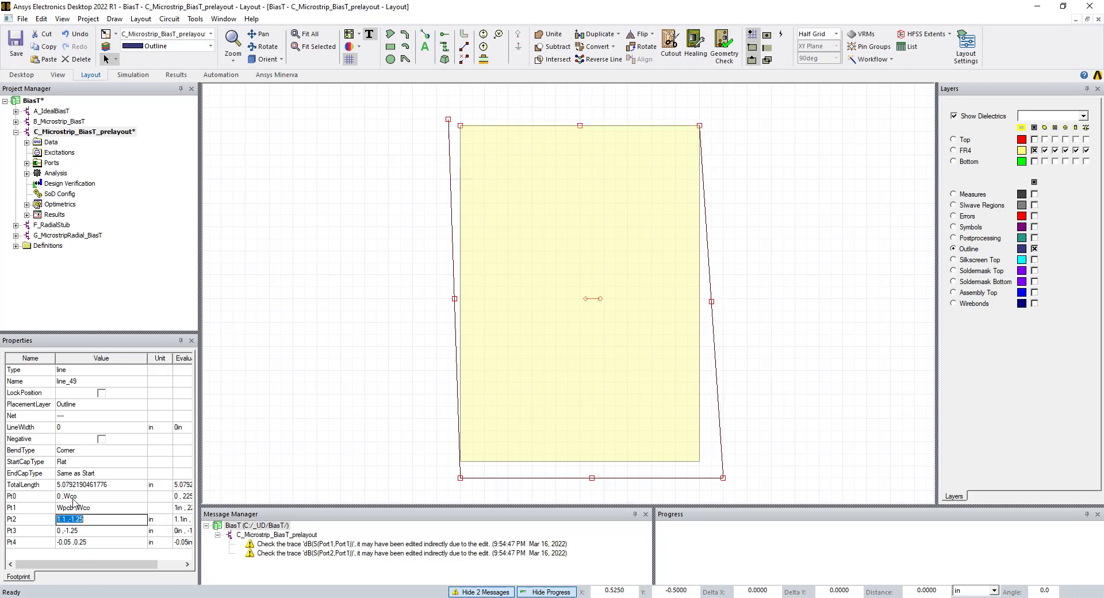
# - Set the outline line's Pt2 to Wpcb, -(Lpcb-Wco)
pyautogui.write('W')
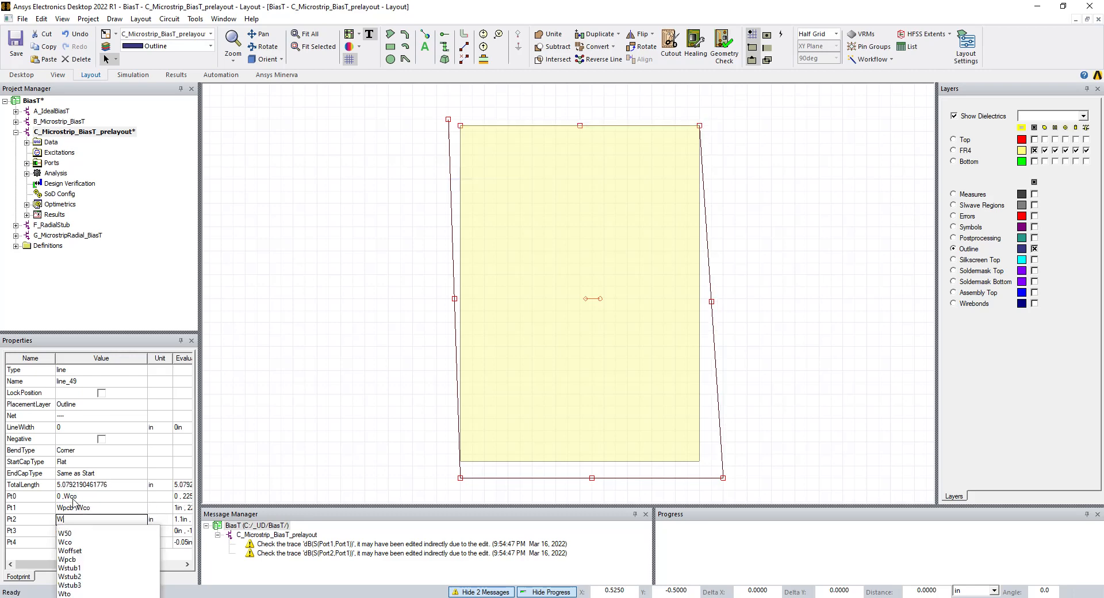
pyautogui.write('pcb,')
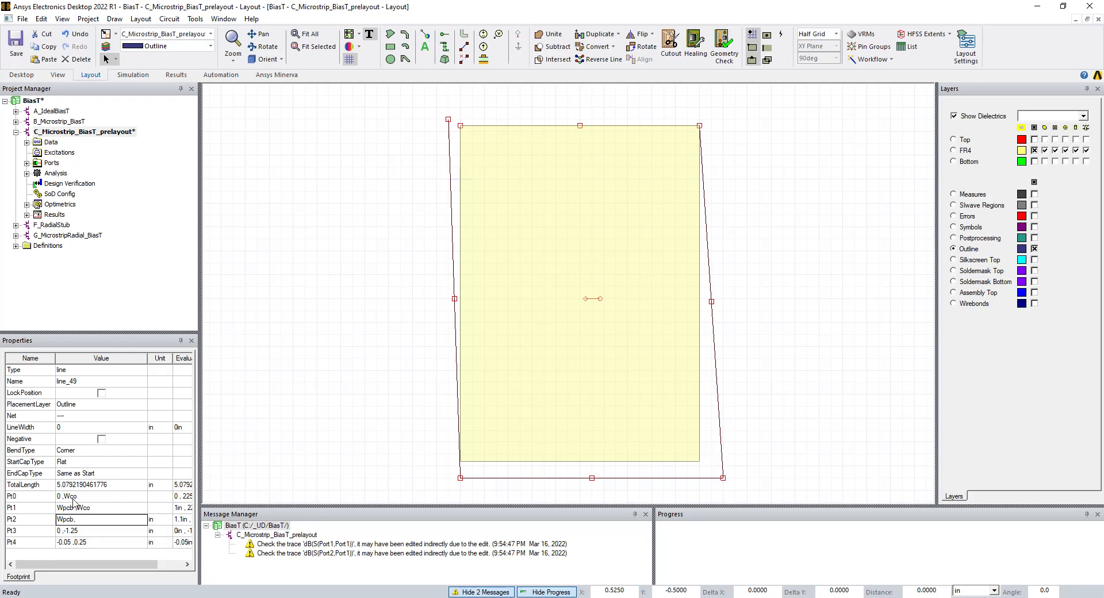
pyautogui.write('-(Lcp')
pyautogui.write('b')
pyautogui.press('BackSpace')
pyautogui.press('BackSpace')
pyautogui.press('BackSpace')
pyautogui.write('pcb')
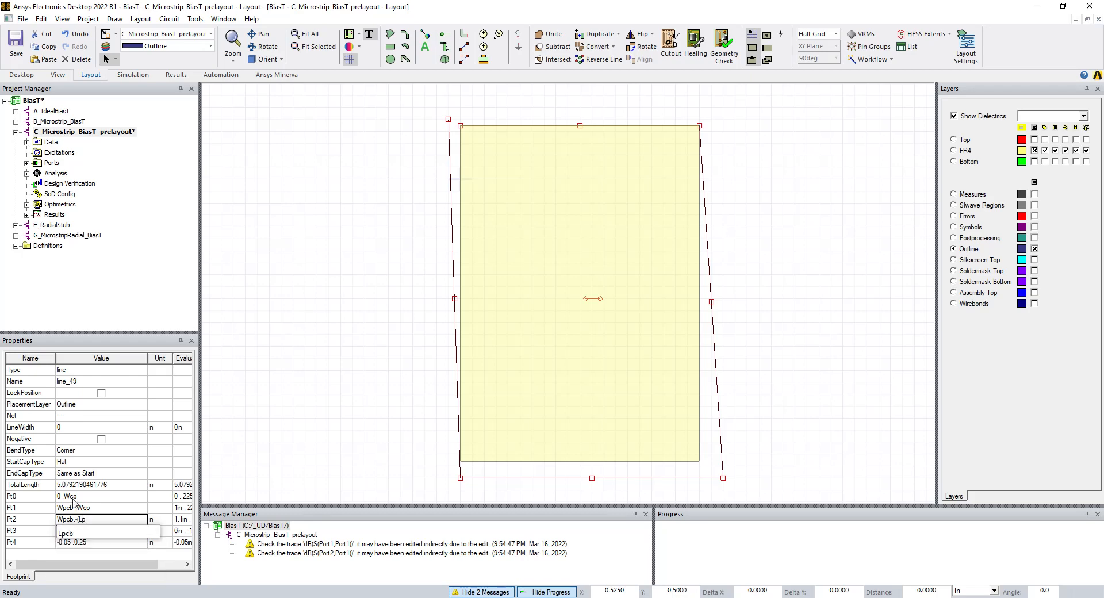
pyautogui.write('-')
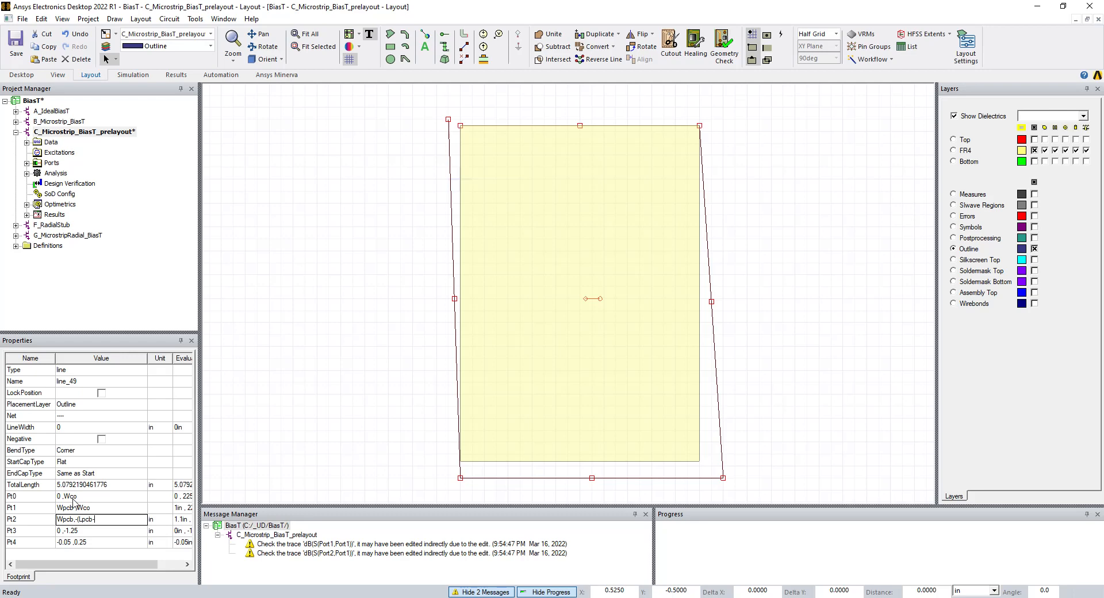
pyautogui.write('Wco)')
pyautogui.press('Tab')
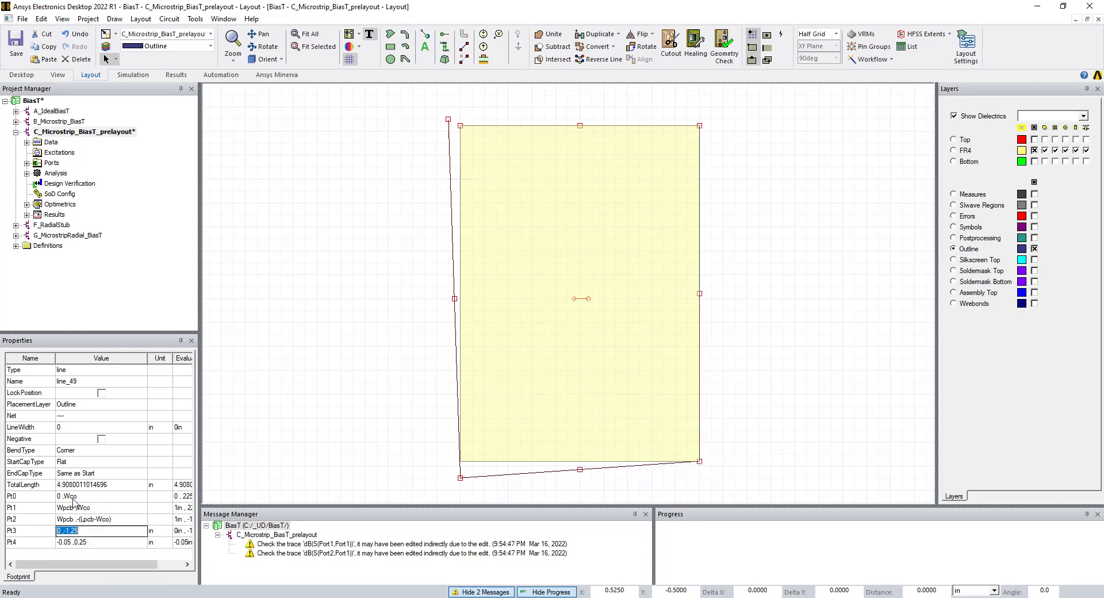
# - Set the outline line's Pt3 to 0, -(Lpcb-Wco) and Pt4 to 0, Wco, then deselect it
pyautogui.write('0,-(Lpcb-Wco')
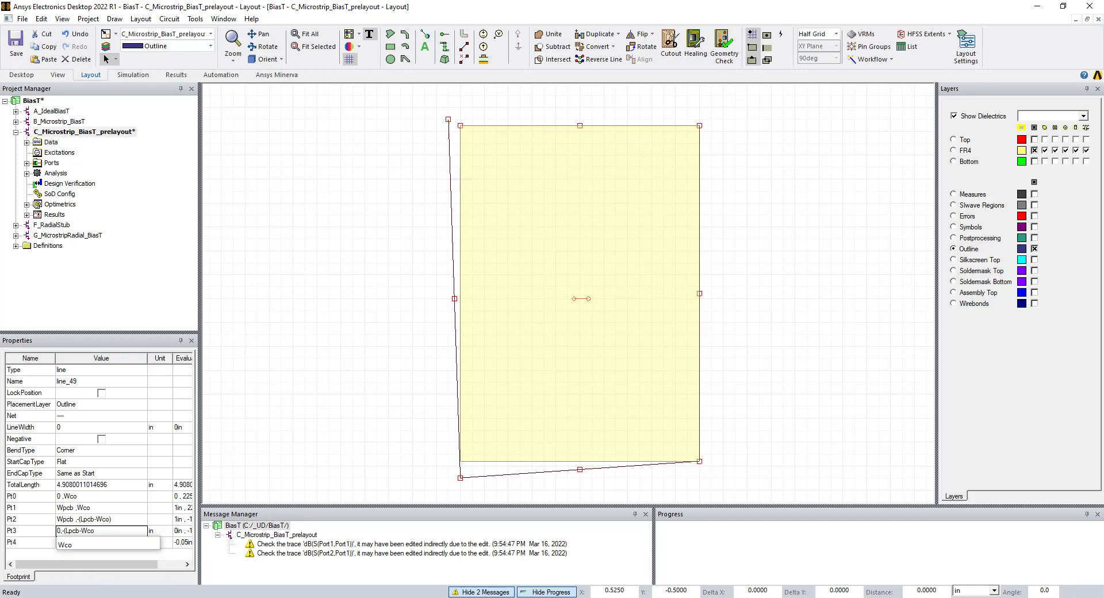
pyautogui.write('_')
pyautogui.press('BackSpace')
pyautogui.write(')')
pyautogui.press('Tab')
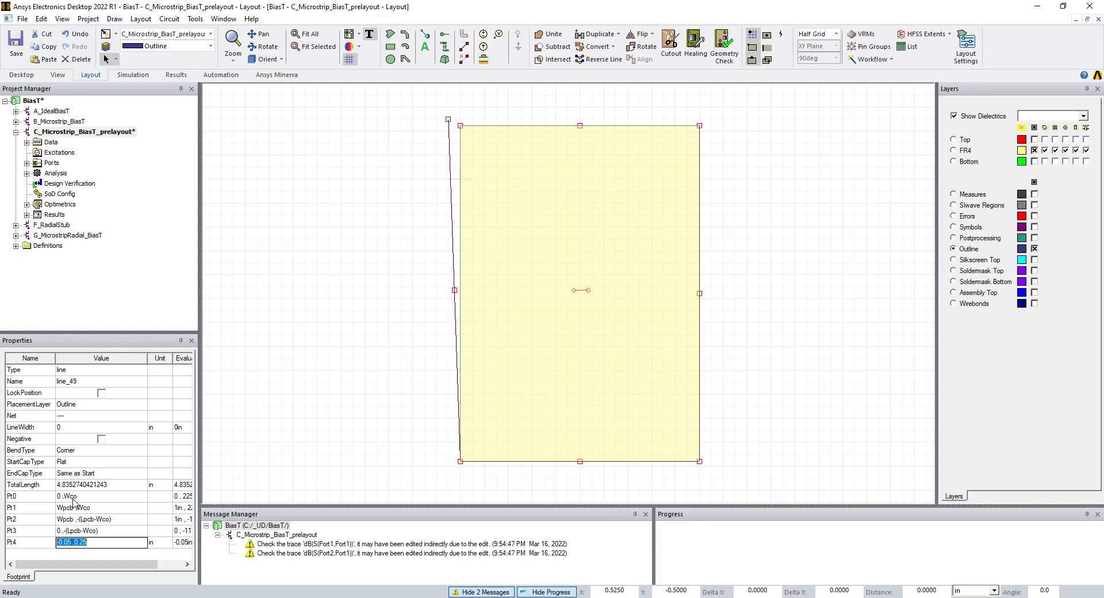
pyautogui.write('0,Wco')
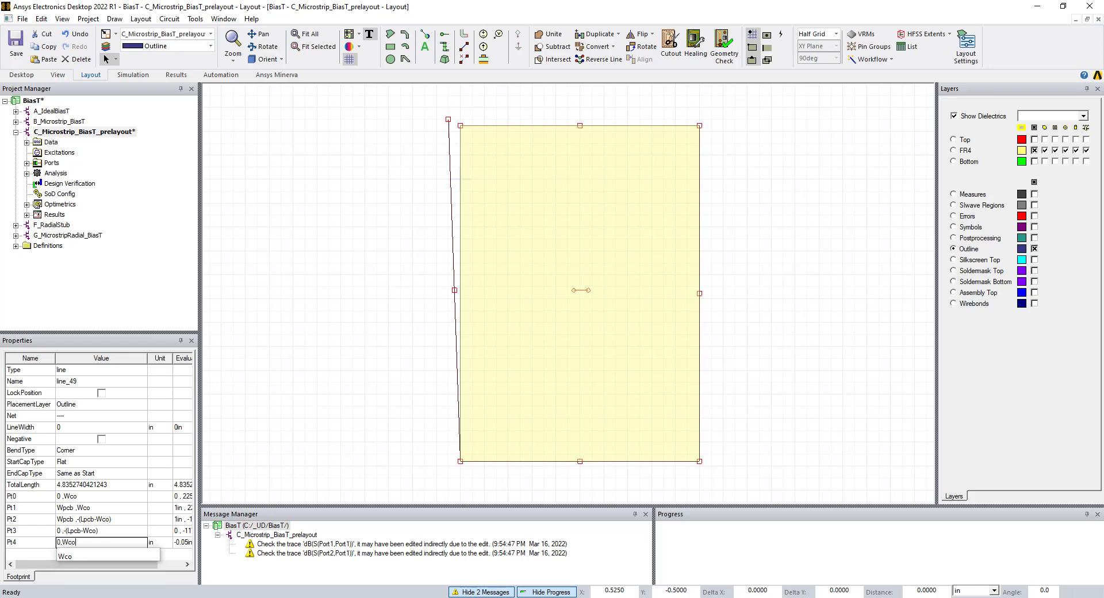
pyautogui.press('Return')
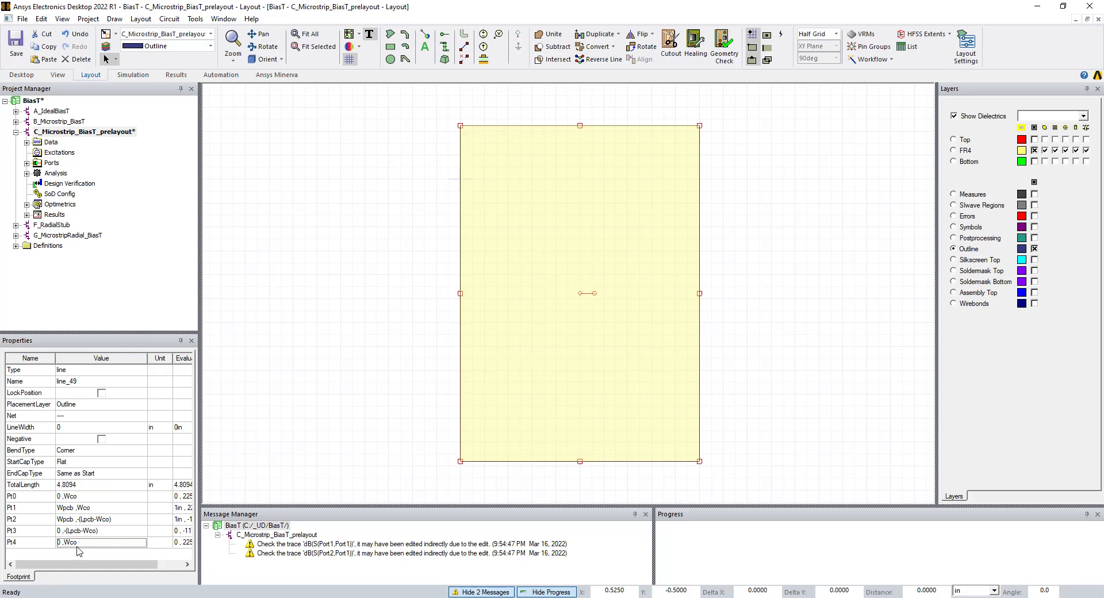
pyautogui.click(323, 436)
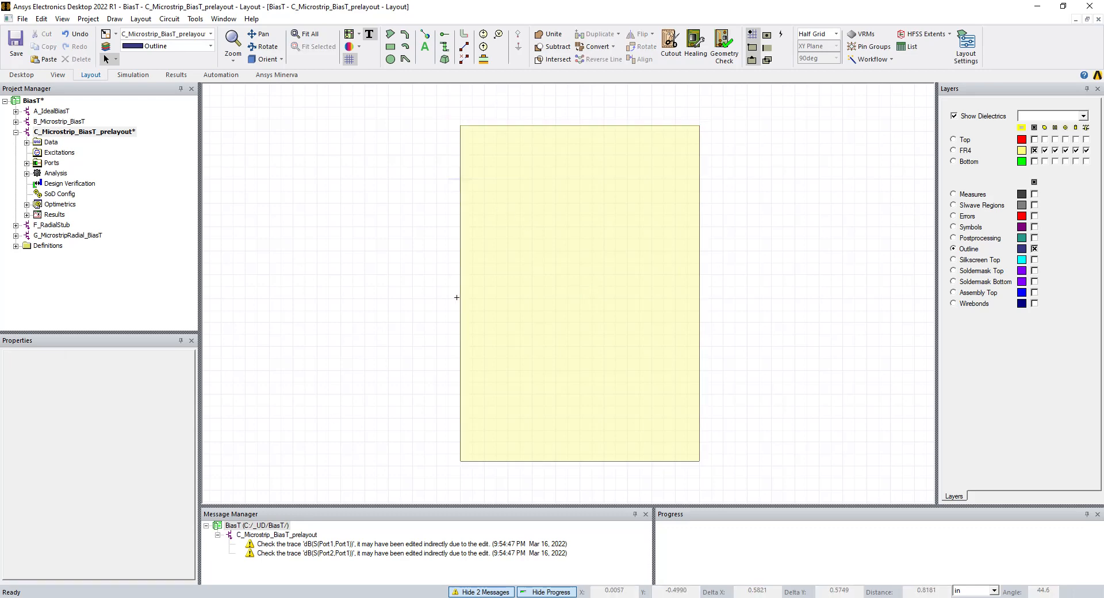
# - Hide the FR4 layer so that the Outline layer is shown alone
pyautogui.click(520, 127)
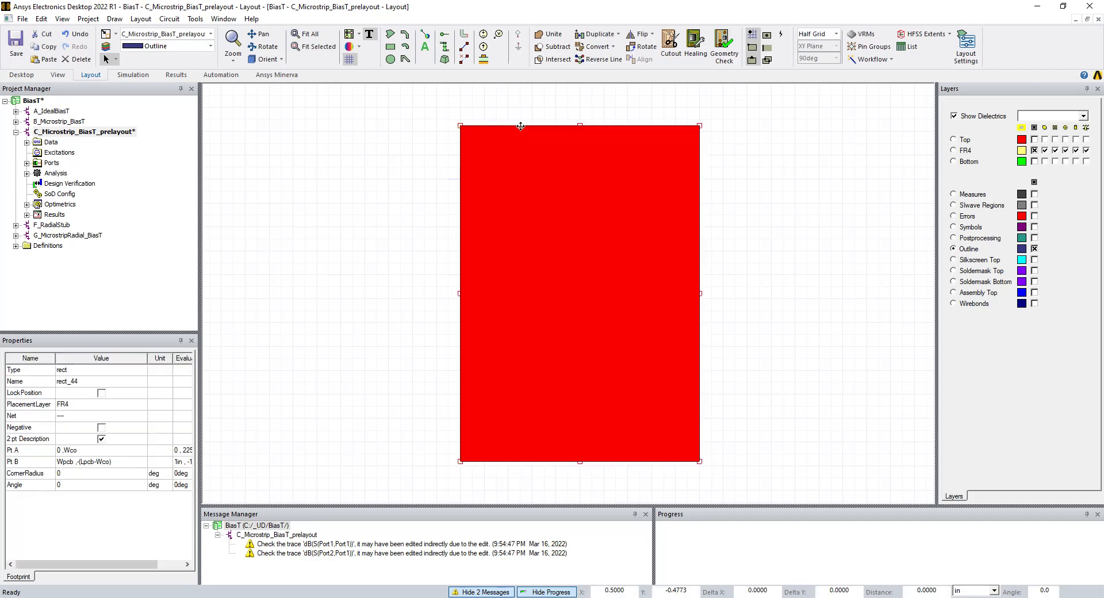
pyautogui.click(1035, 150)
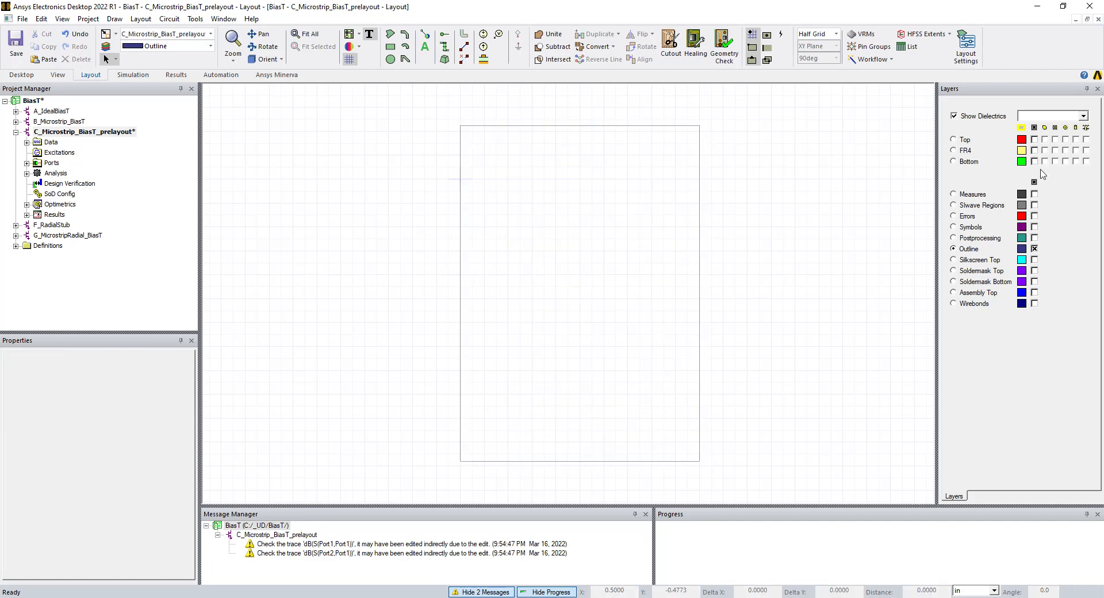
# - Check the outline line's properties and show the Bottom, FR4, Top, Silkscreen Top, Soldermask Top and Soldermask Bottom layers again
pyautogui.click(616, 126)
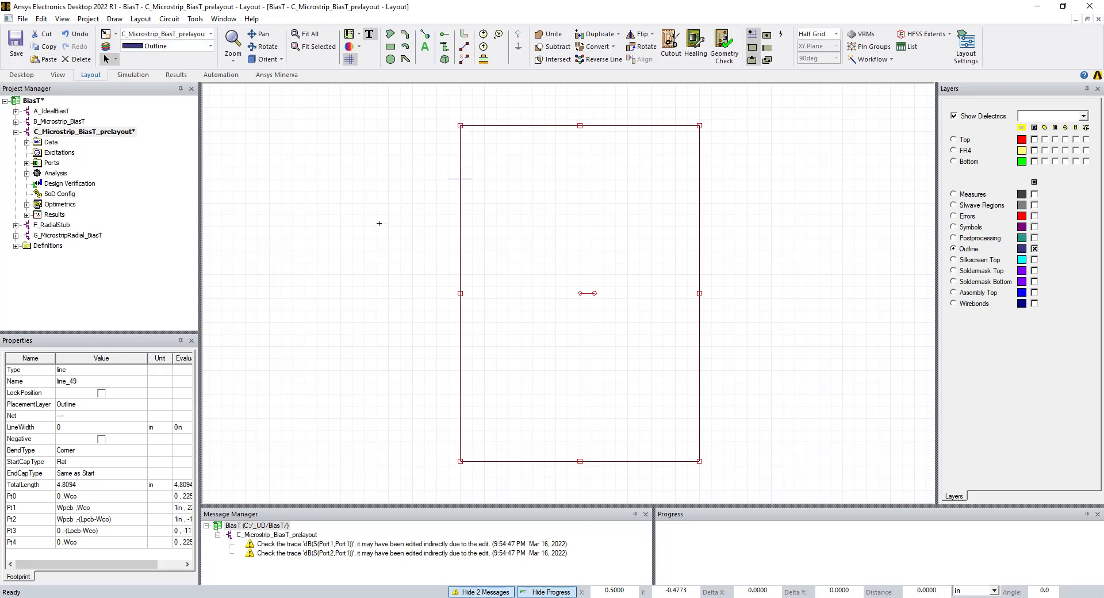
pyautogui.click(301, 413)
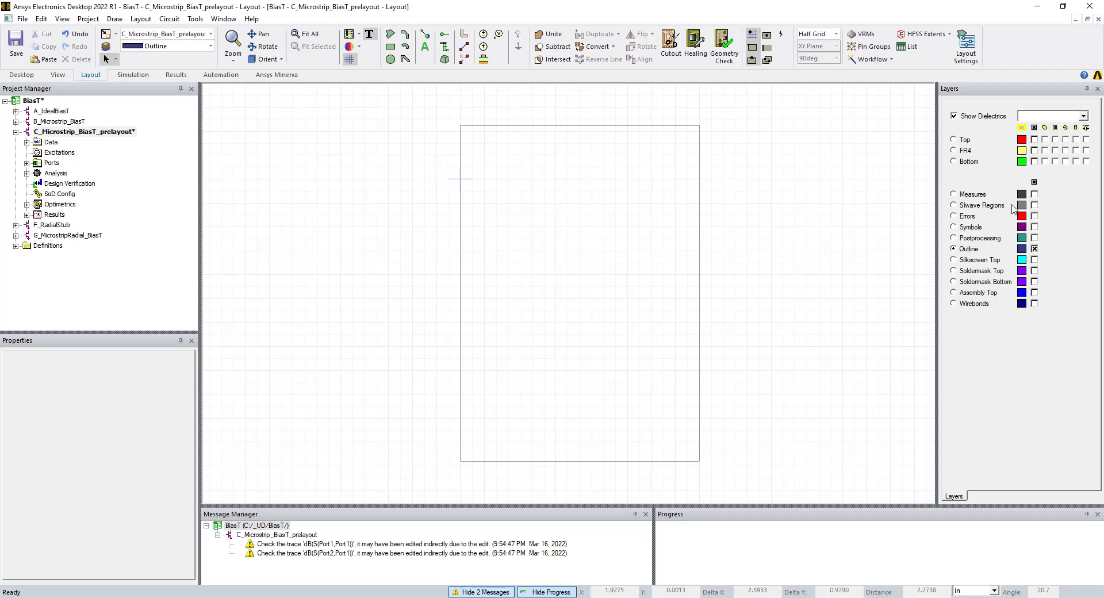
pyautogui.click(1034, 161)
pyautogui.click(1033, 151)
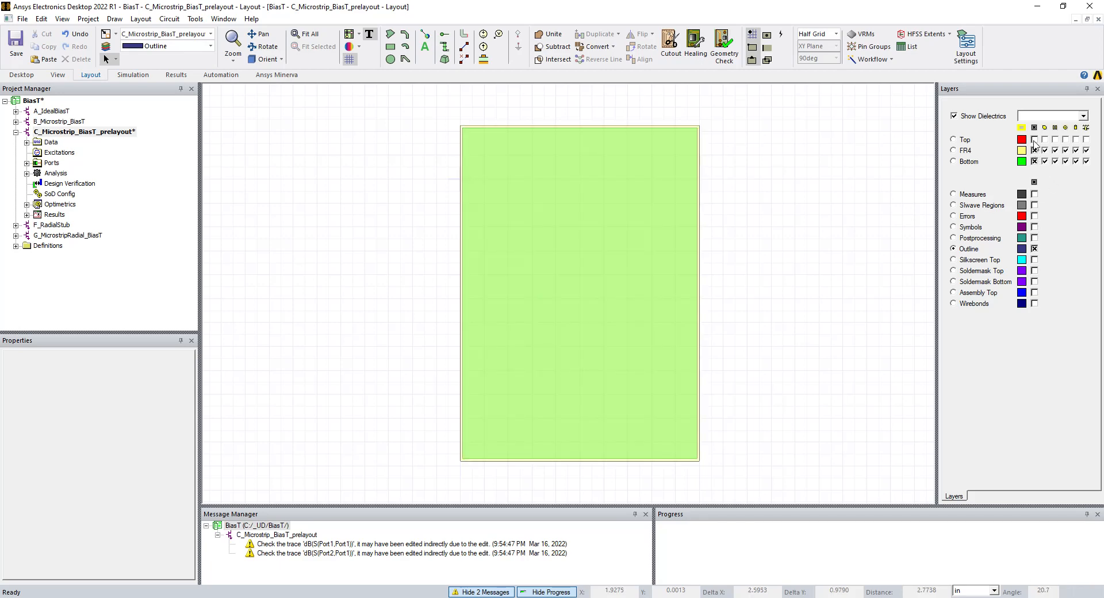
pyautogui.click(1033, 139)
pyautogui.click(1034, 259)
pyautogui.click(1034, 271)
pyautogui.click(1034, 281)
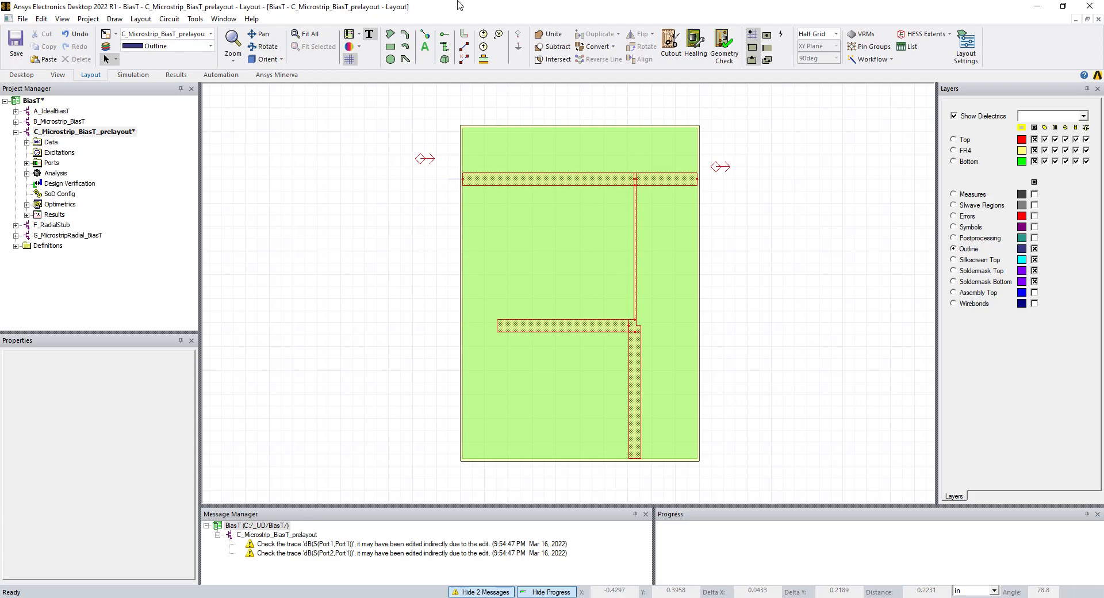
# - Review the prelayout design's variables and look into its data and analysis setup in the project tree
pyautogui.click(51, 288)
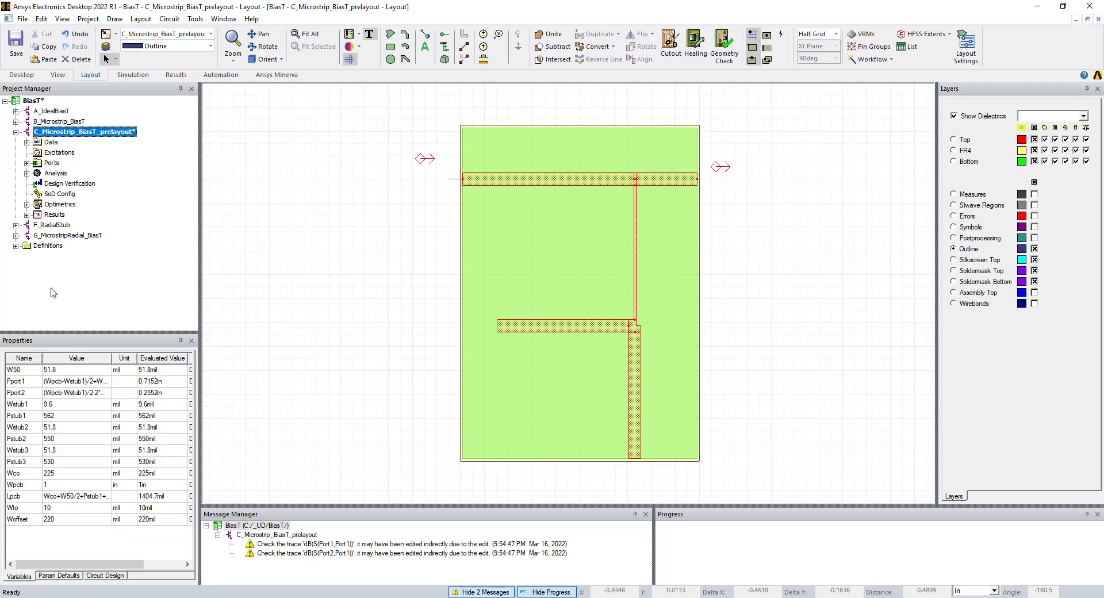
pyautogui.click(26, 142)
pyautogui.click(26, 142)
pyautogui.click(27, 173)
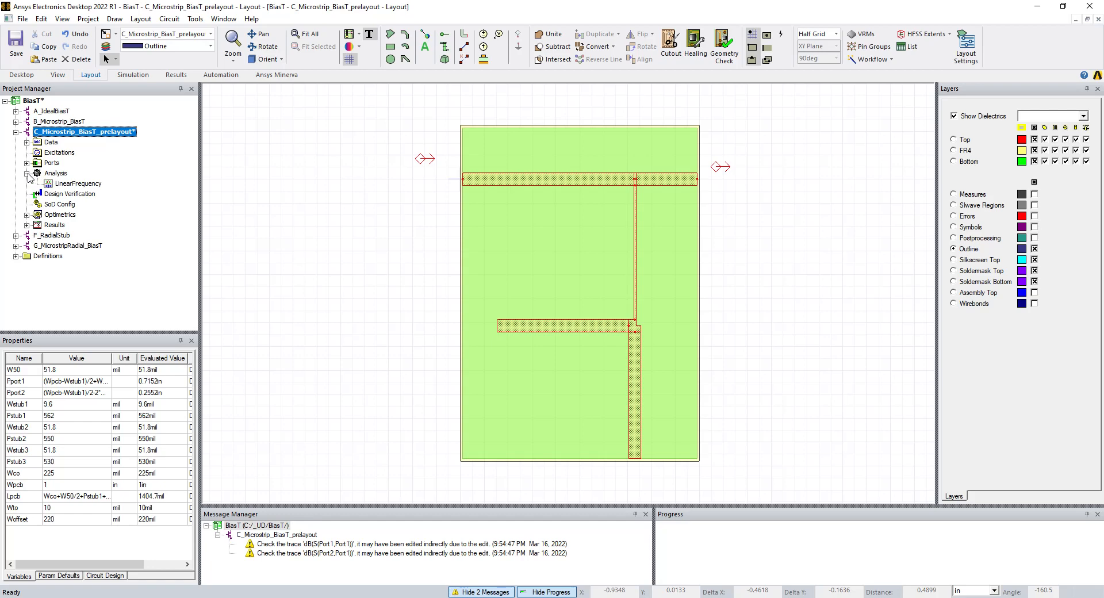
pyautogui.click(26, 173)
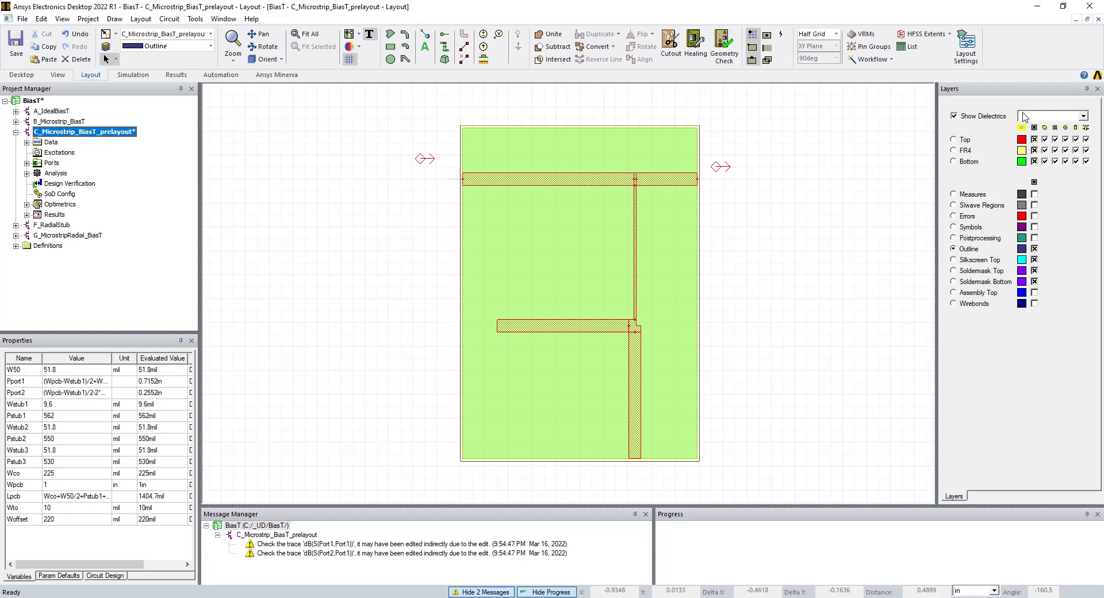
# - Review the layout editor's grid display and snapping options and close the settings
pyautogui.click(965, 47)
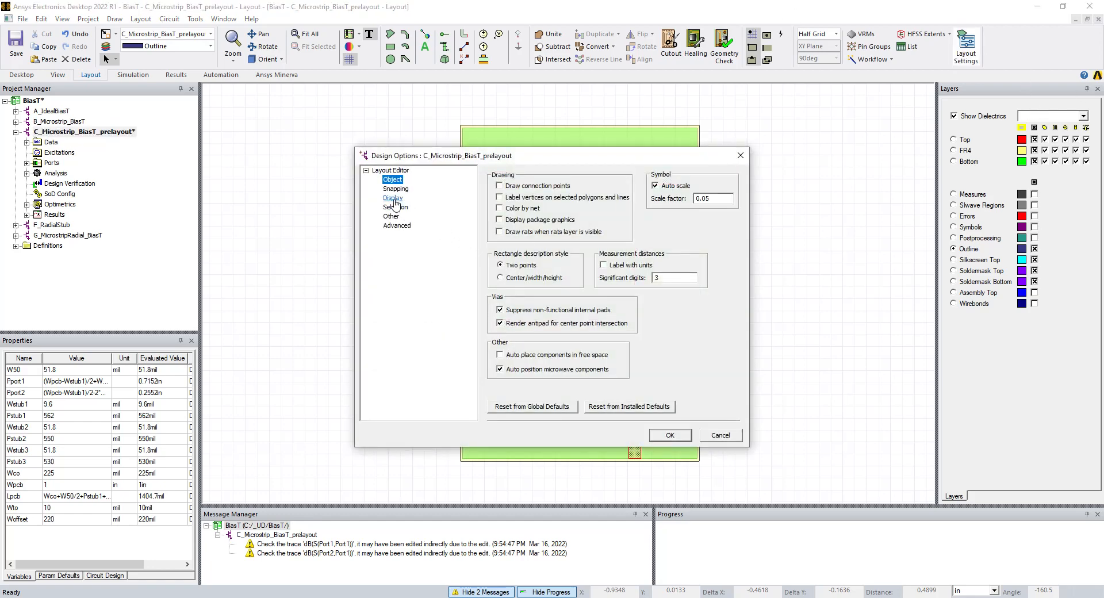
pyautogui.click(394, 199)
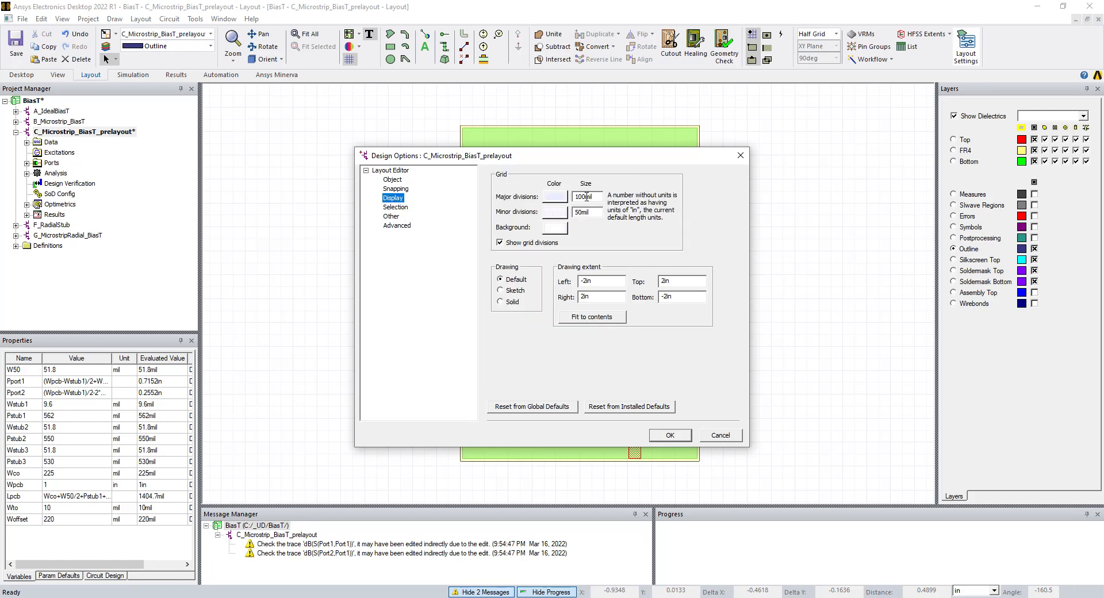
pyautogui.click(395, 189)
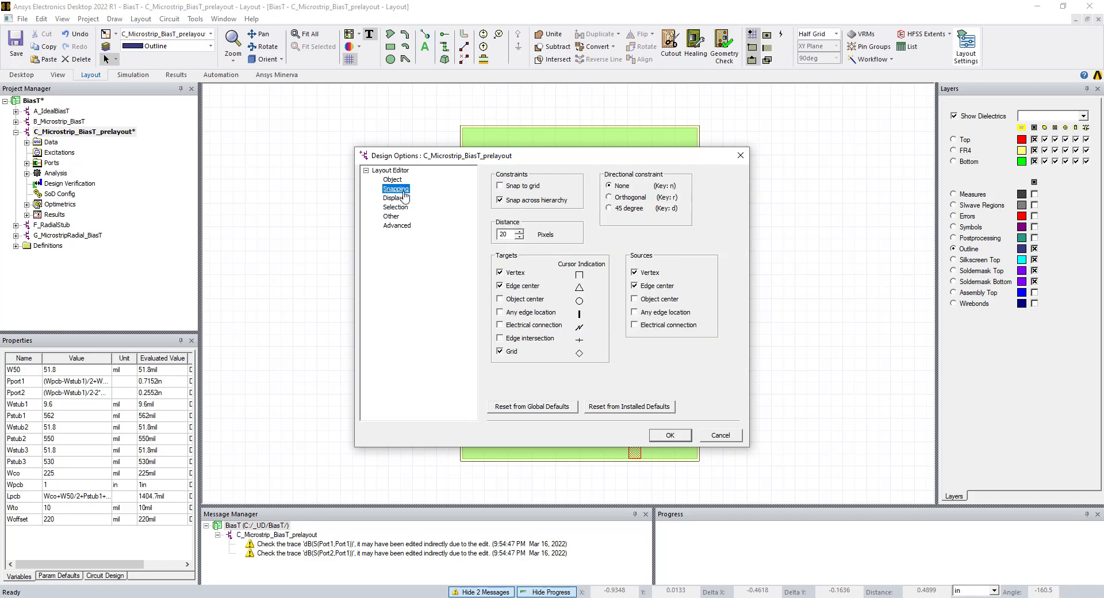
pyautogui.click(684, 436)
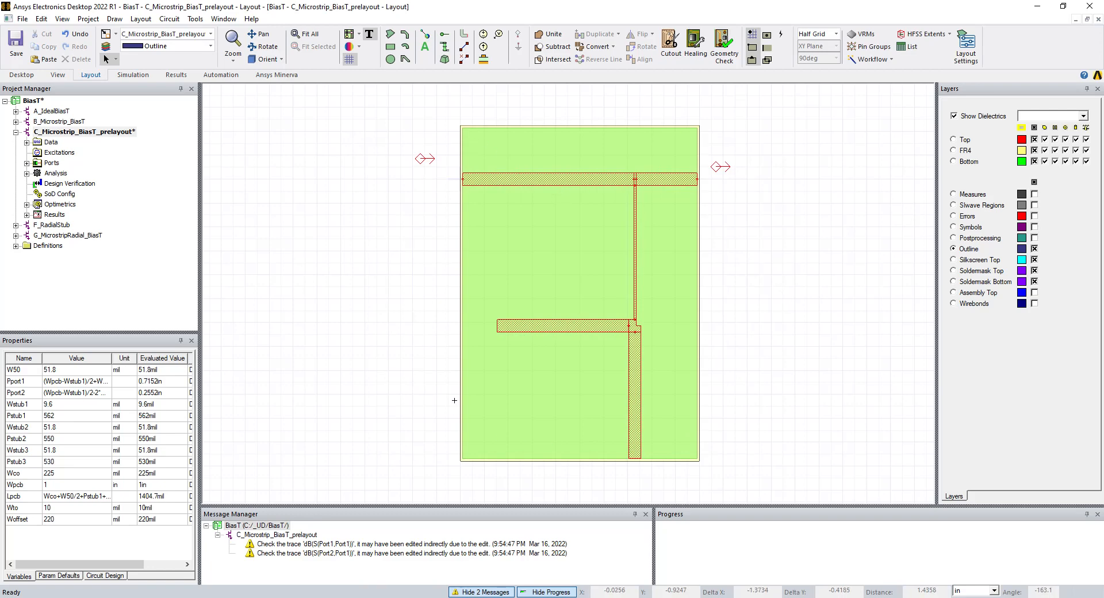
# - View the prelayout design's schematic with its design properties and return to the layout
pyautogui.click(66, 131)
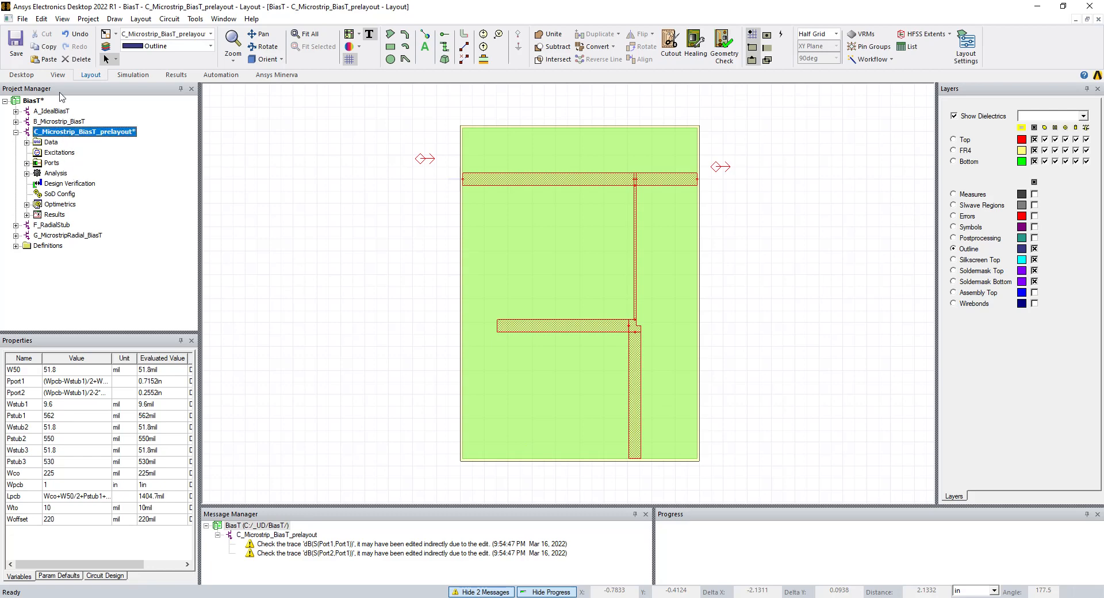
pyautogui.click(57, 75)
pyautogui.click(779, 34)
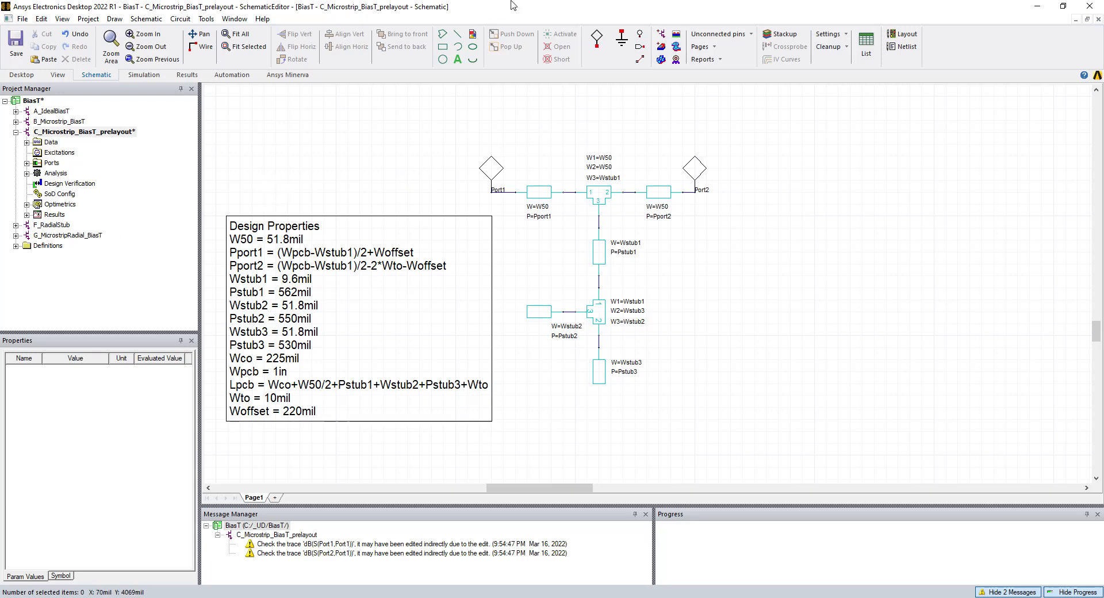
pyautogui.click(58, 75)
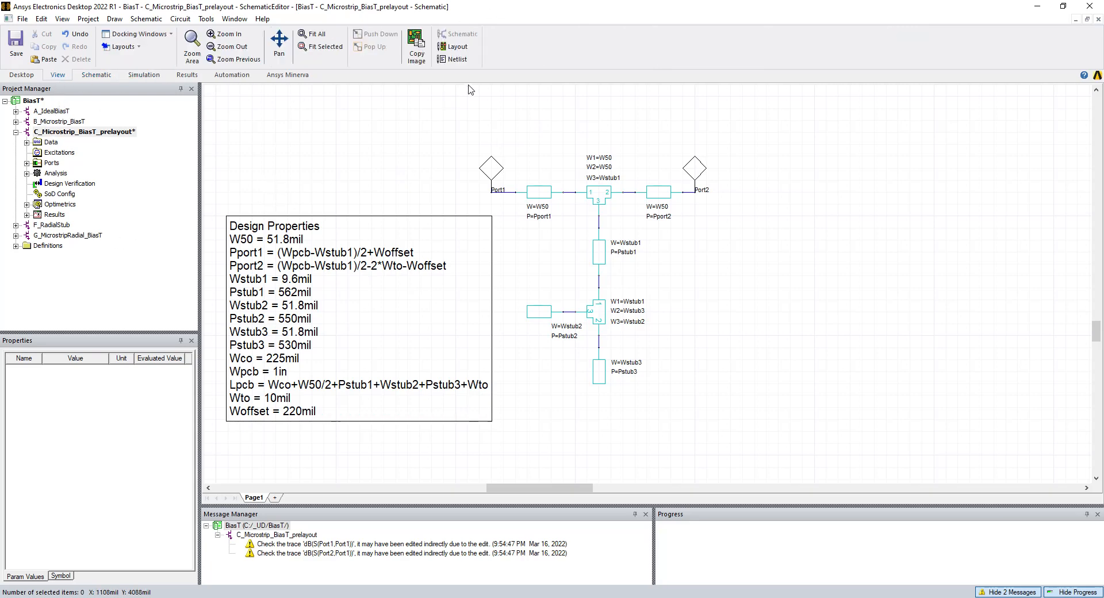
pyautogui.click(454, 51)
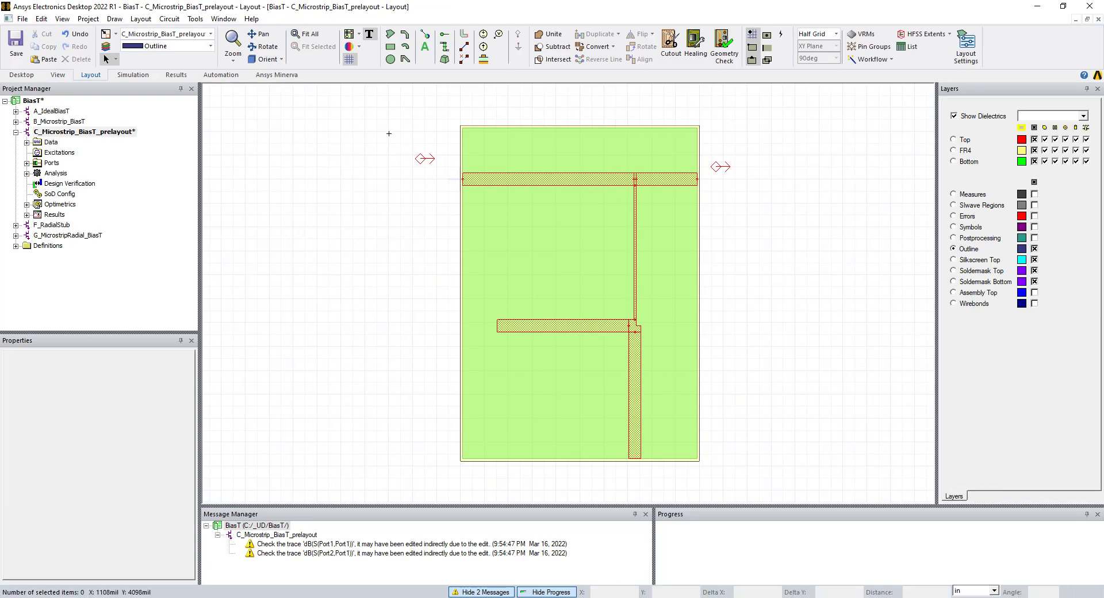
pyautogui.click(737, 251)
pyautogui.click(700, 261)
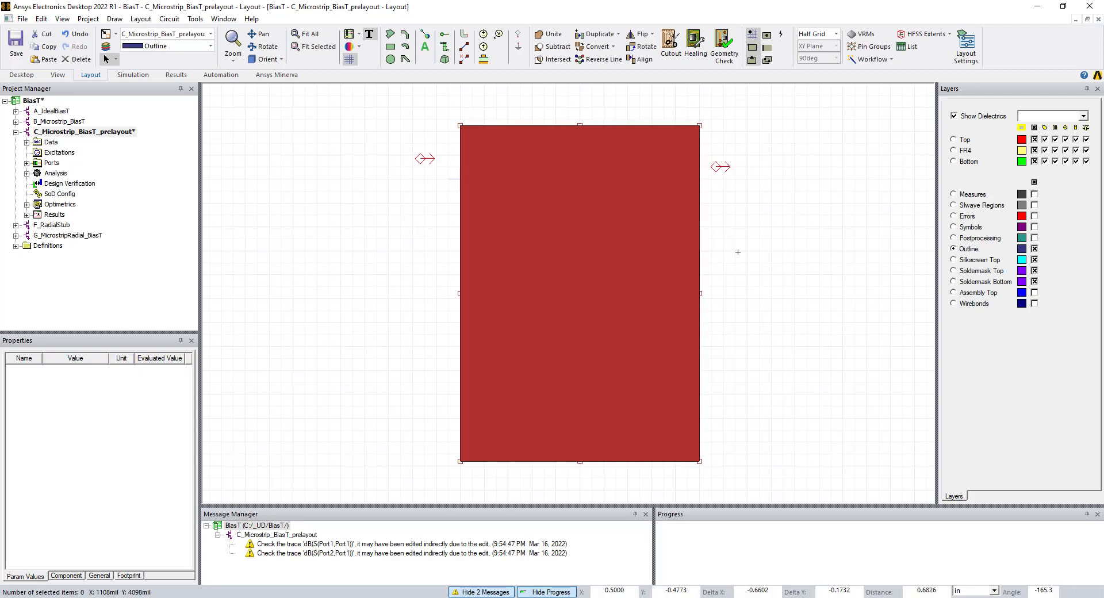
pyautogui.click(737, 251)
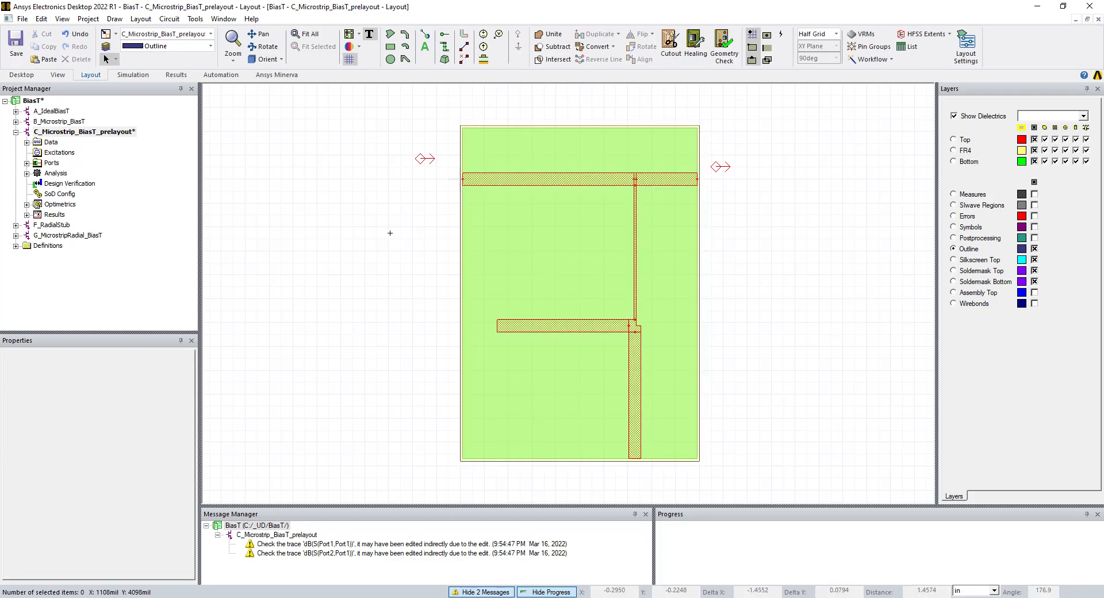